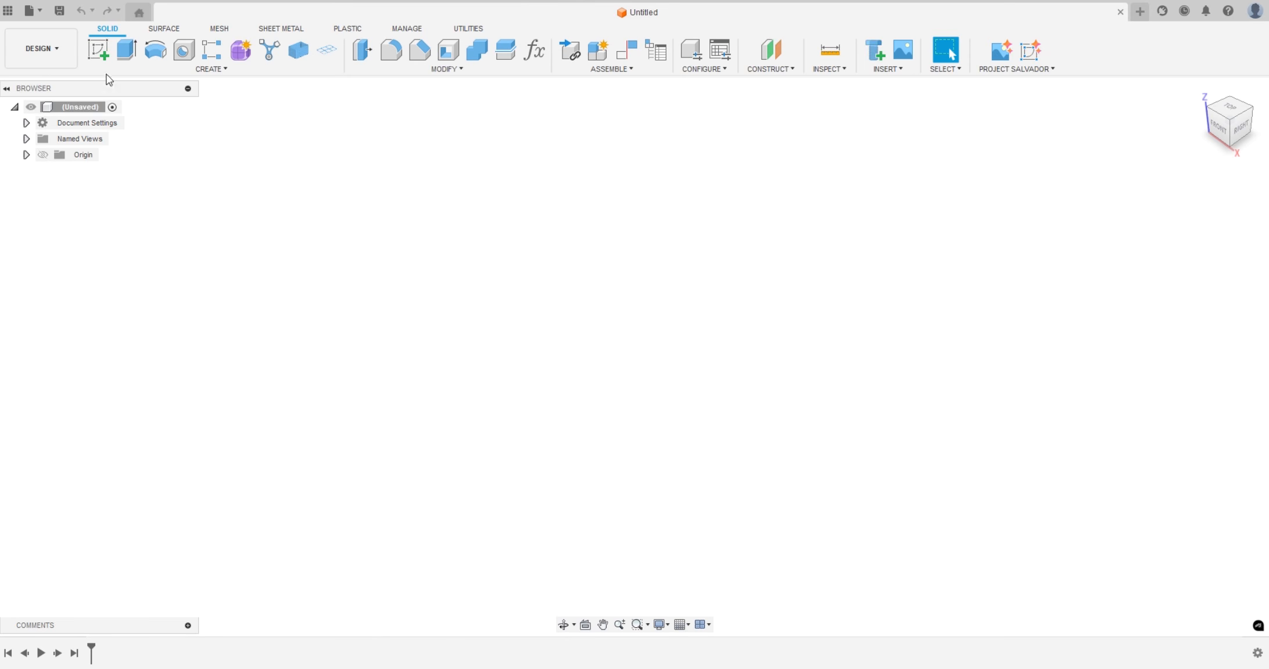
Start a sketch on the XZ plane and draw a center rectangle at the origin, 50 mm wide and 20 mm high
{"action": "left_click", "coordinate": [95, 55]}
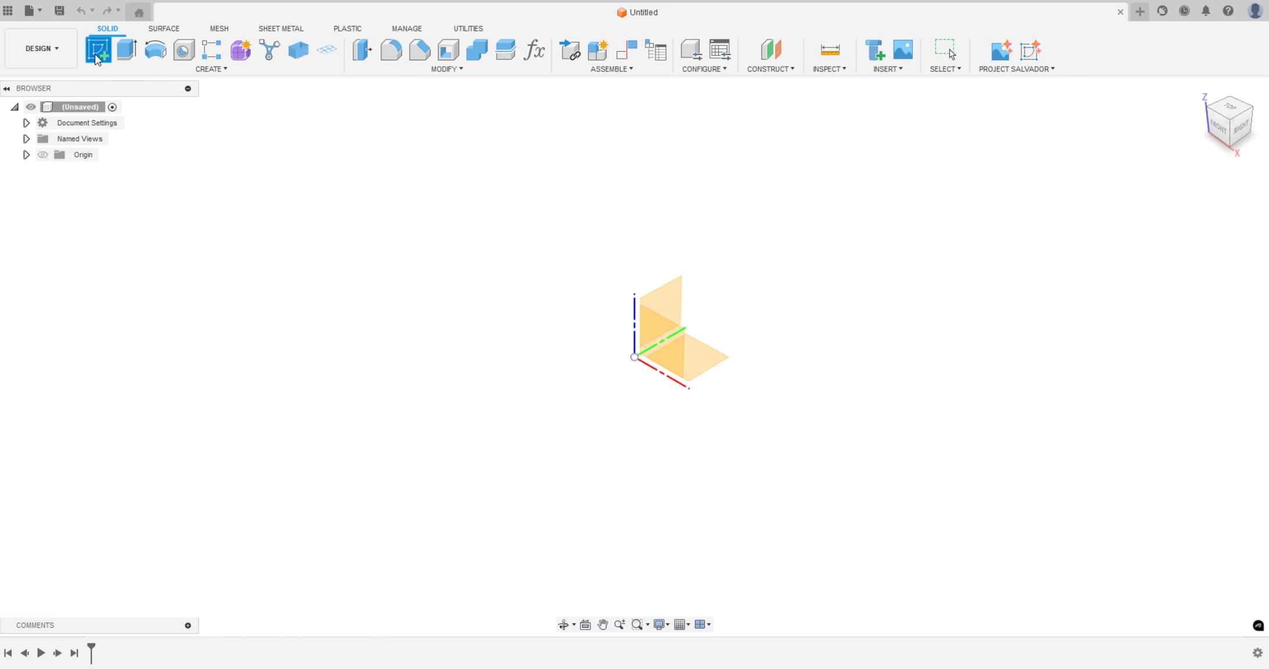
{"action": "left_click", "coordinate": [676, 358]}
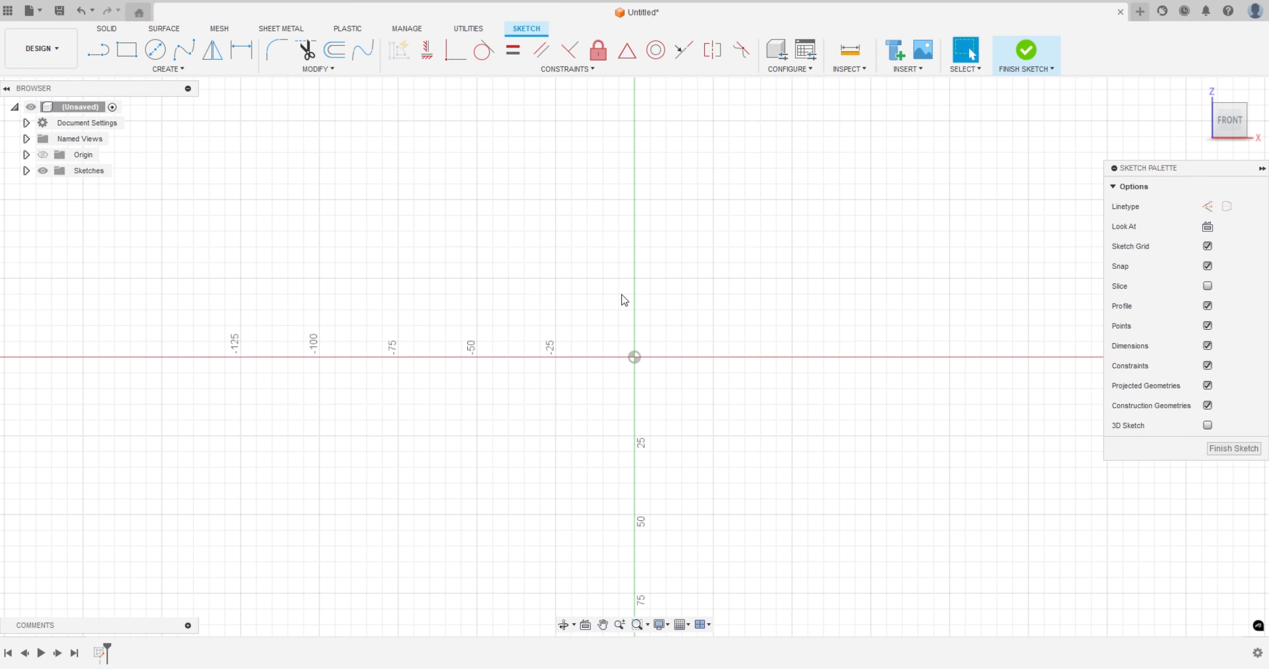
{"action": "key", "text": "r"}
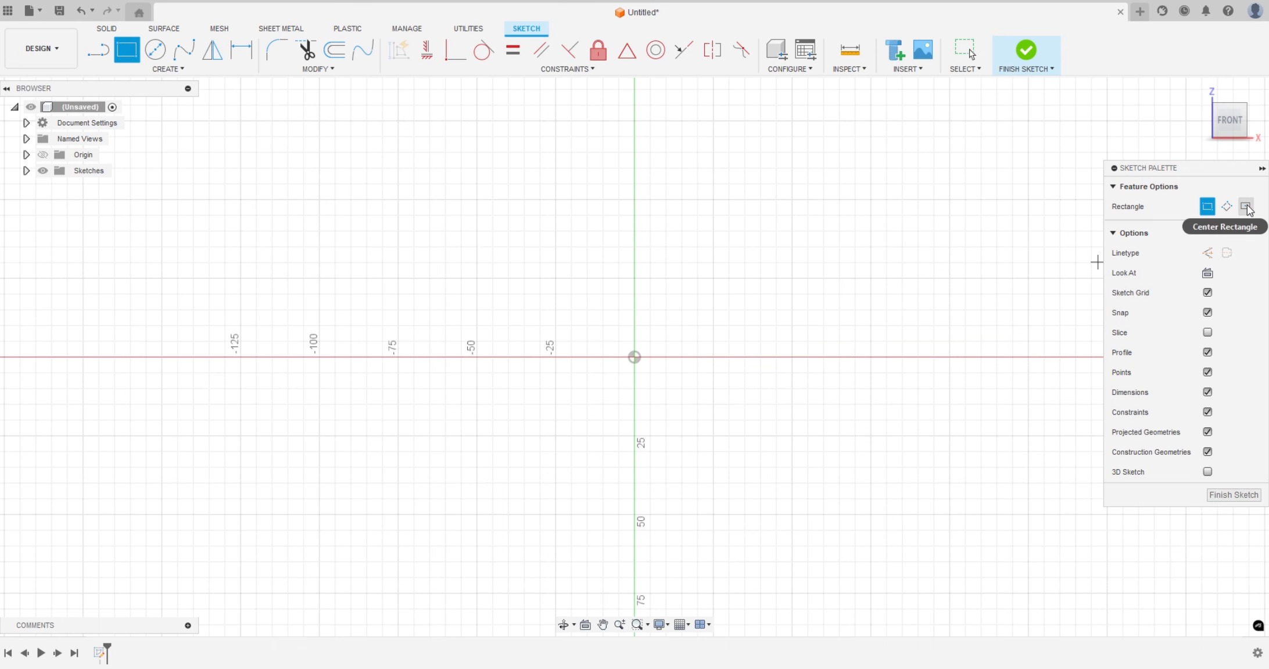
{"action": "left_click", "coordinate": [1245, 207]}
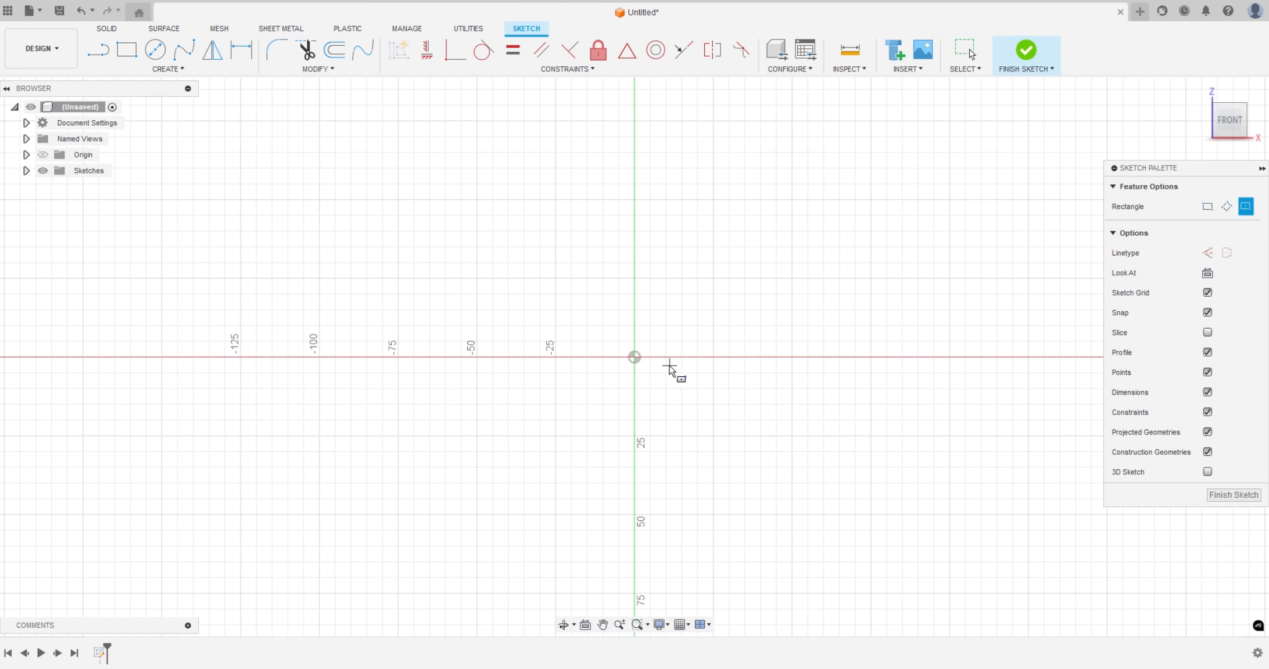
{"action": "left_click", "coordinate": [634, 357]}
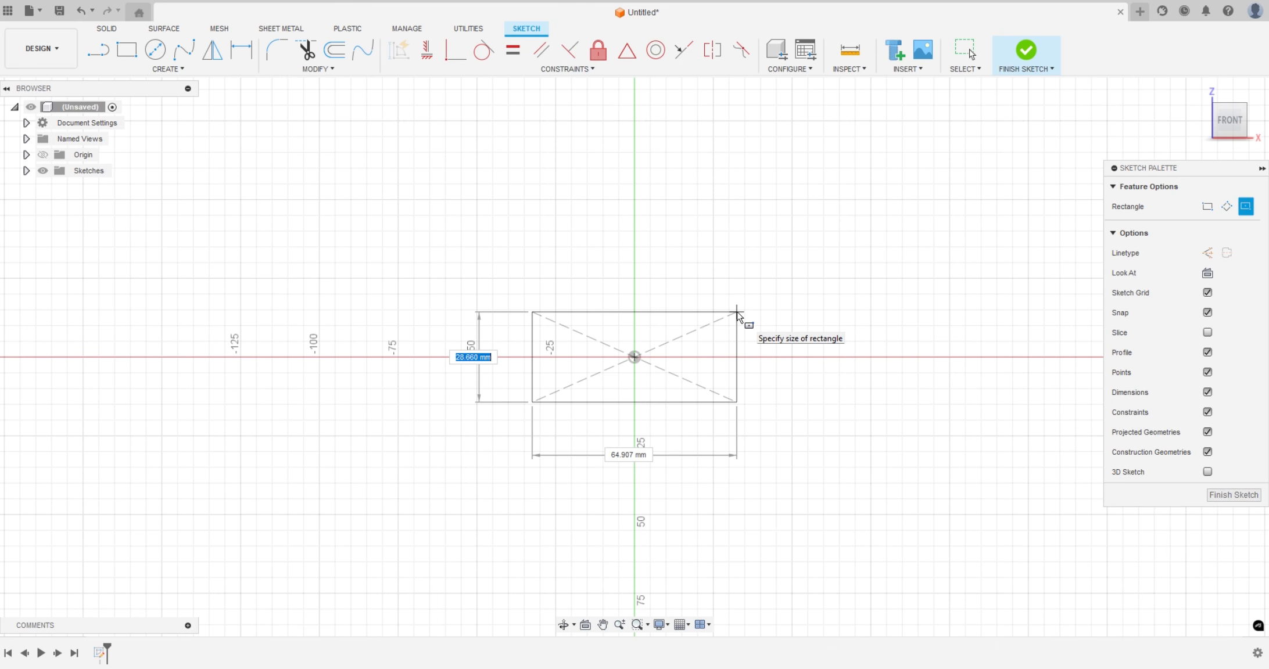
{"action": "type", "text": "20"}
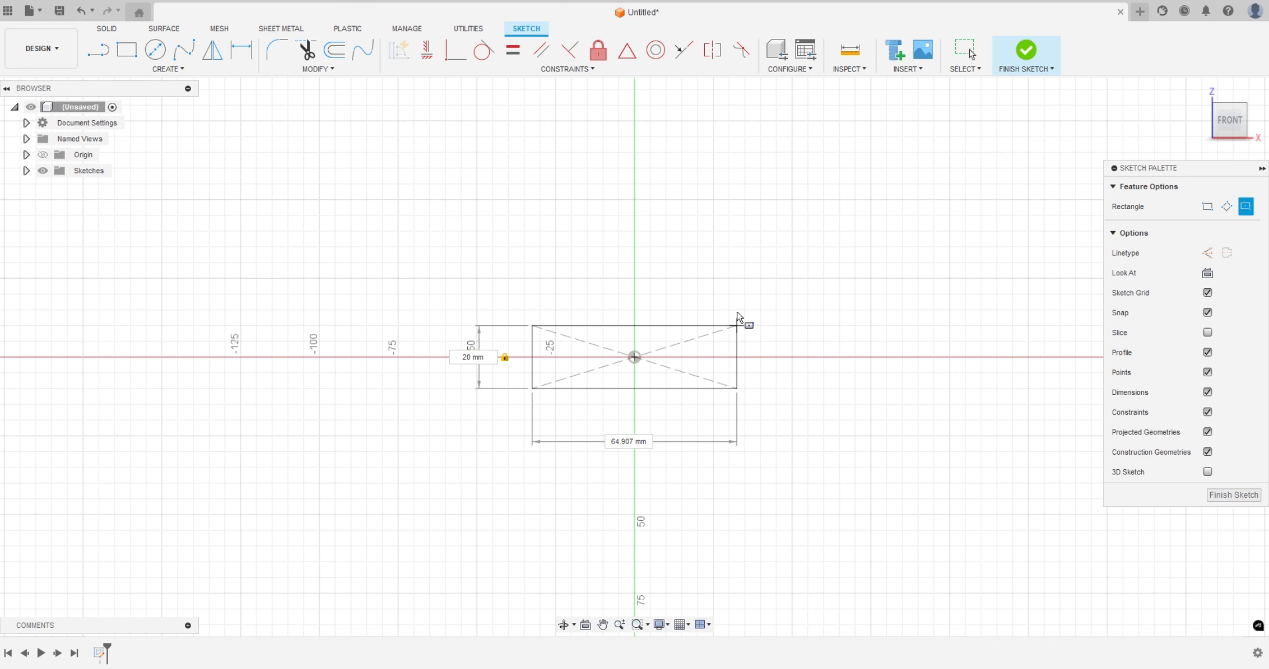
{"action": "key", "text": "Tab"}
{"action": "type", "text": "45"}
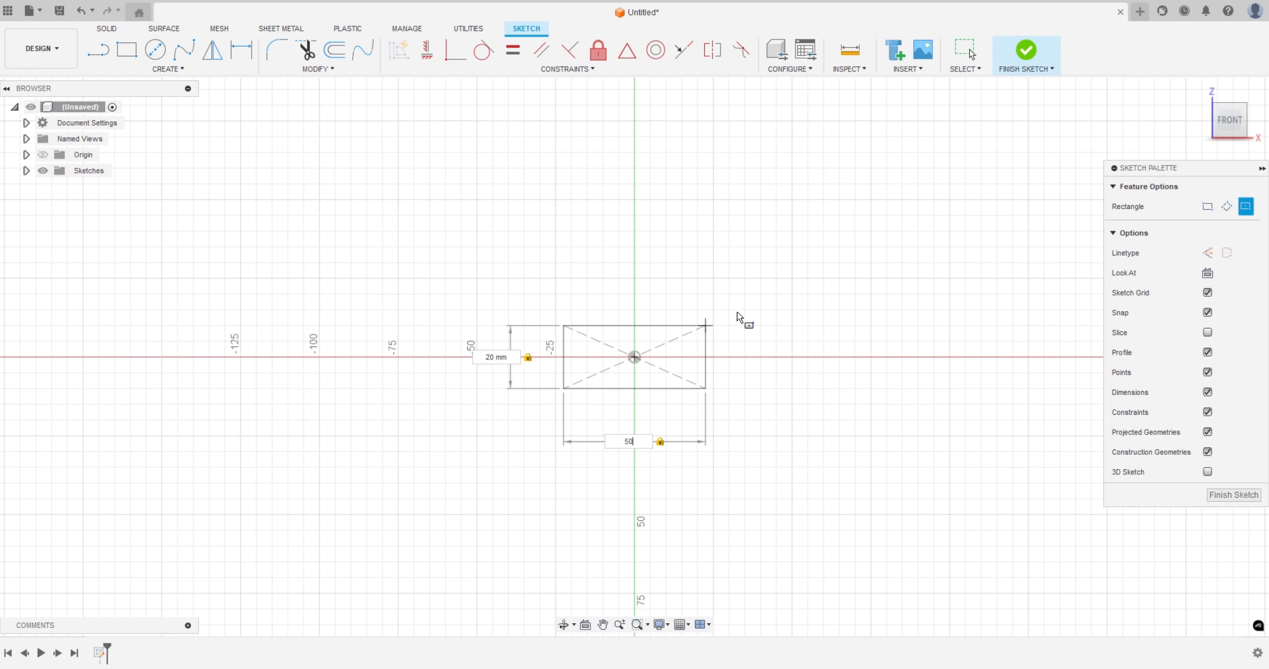
{"action": "key", "text": "Return"}
Draw a horizontal line through the rectangle's center, joining the midpoints of its two short sides
{"action": "scroll", "coordinate": [720, 372], "scroll_direction": "up", "scroll_amount": 4}
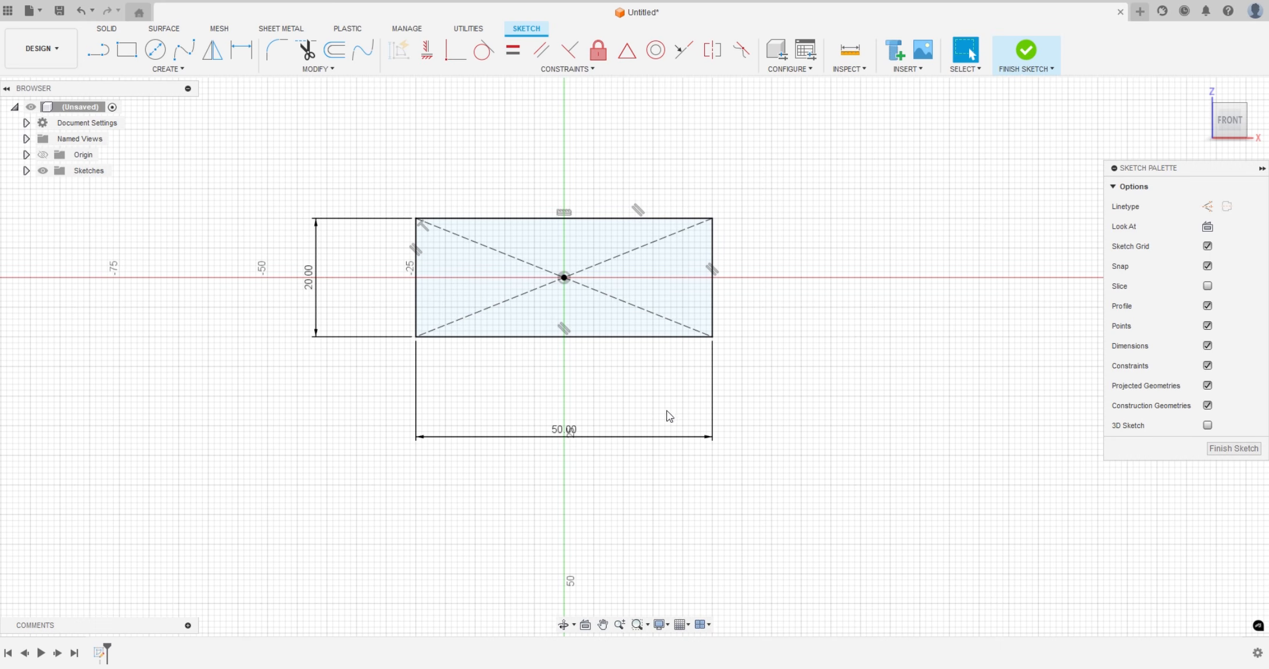
{"action": "key", "text": "l"}
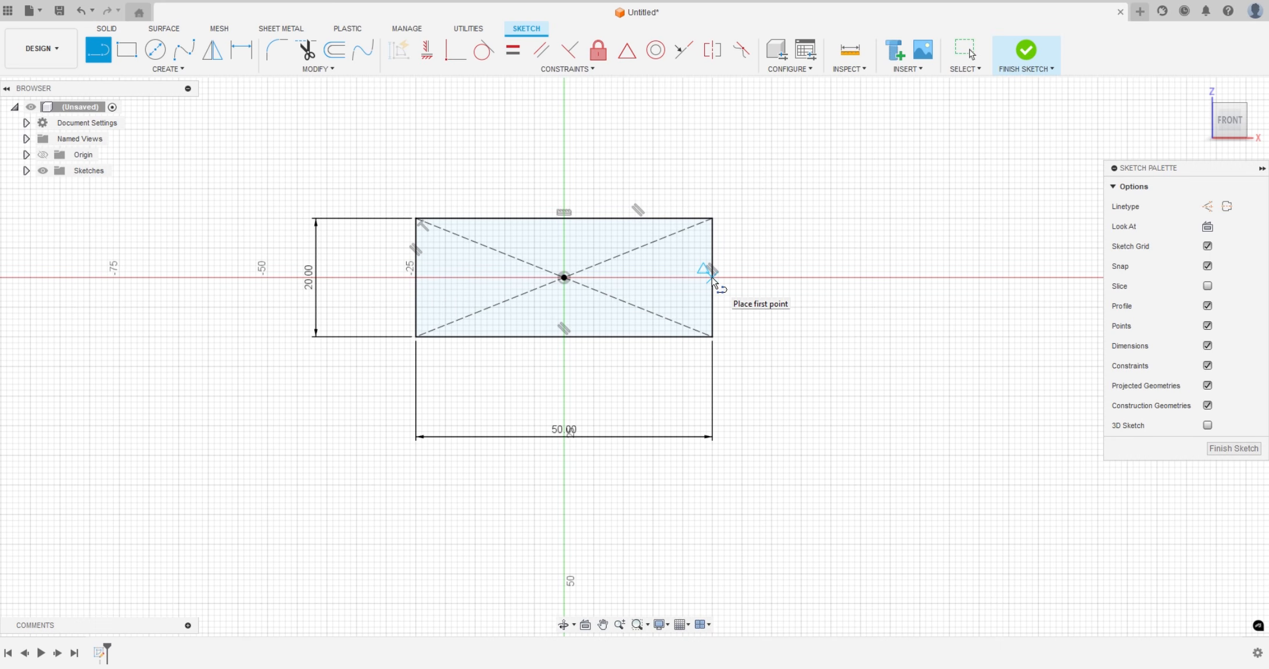
{"action": "left_click_drag", "start_coordinate": [713, 279], "coordinate": [416, 278]}
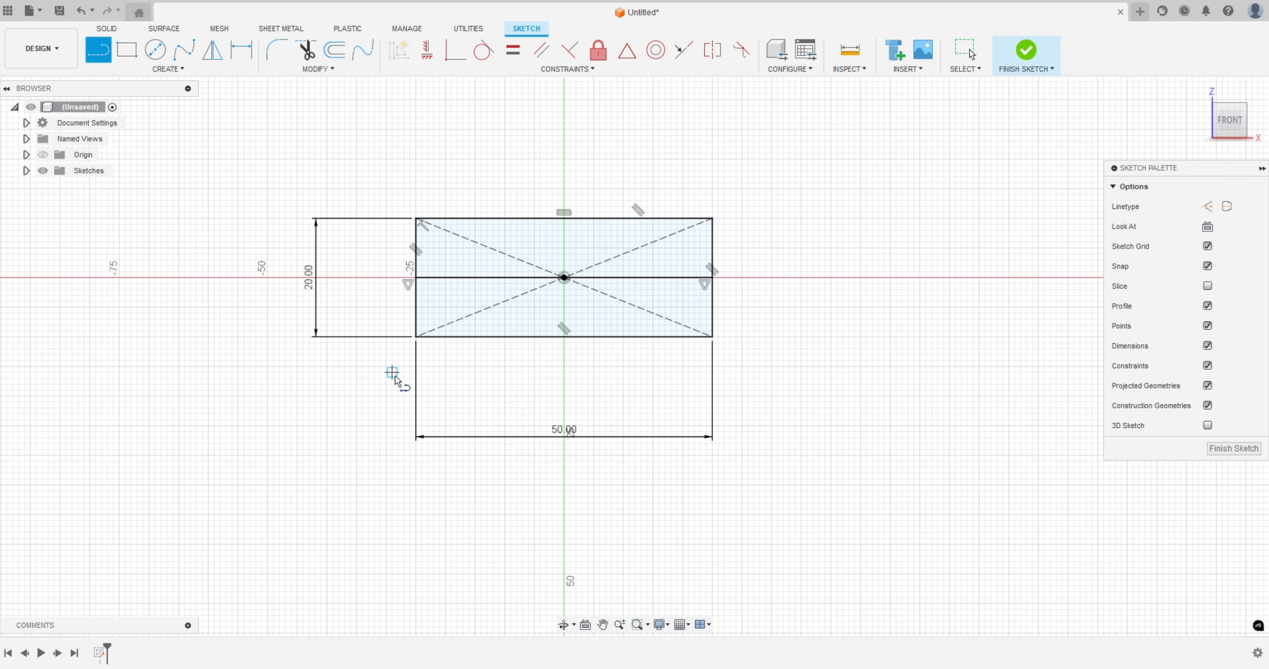
{"action": "key", "text": "Escape"}
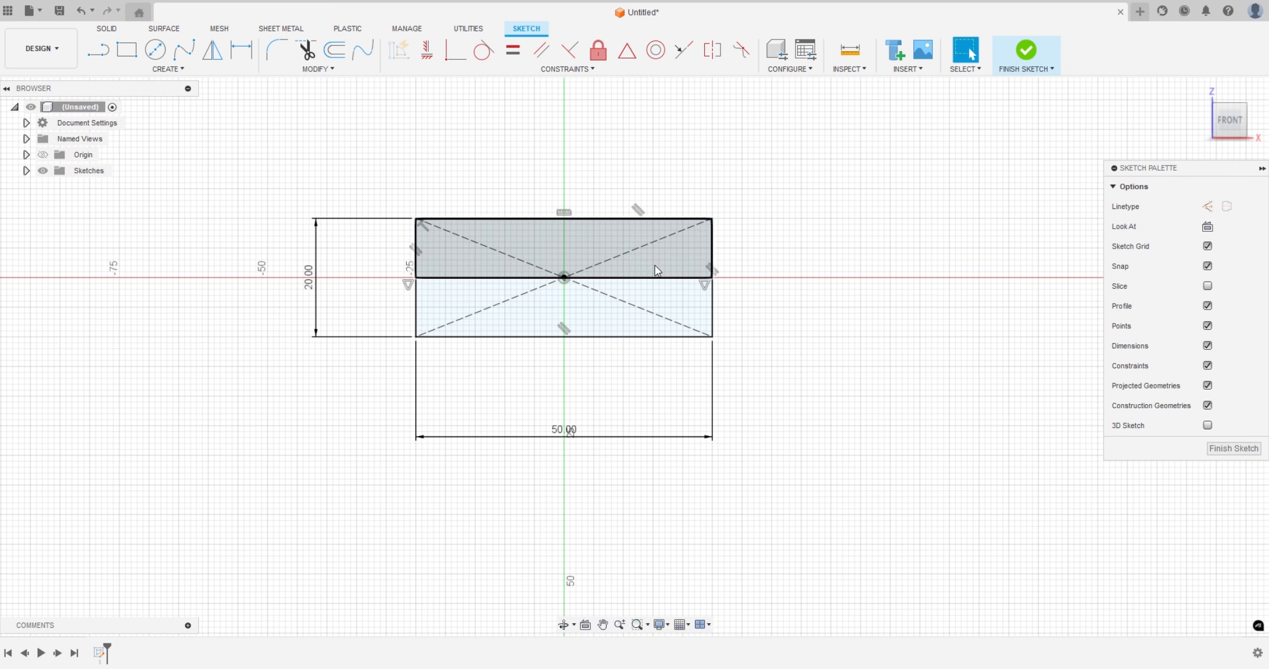
Draw a three-sided inscribed polygon with a radius of about 20 mm, centered just below the origin with one vertex pointing straight down
{"action": "left_click", "coordinate": [174, 69]}
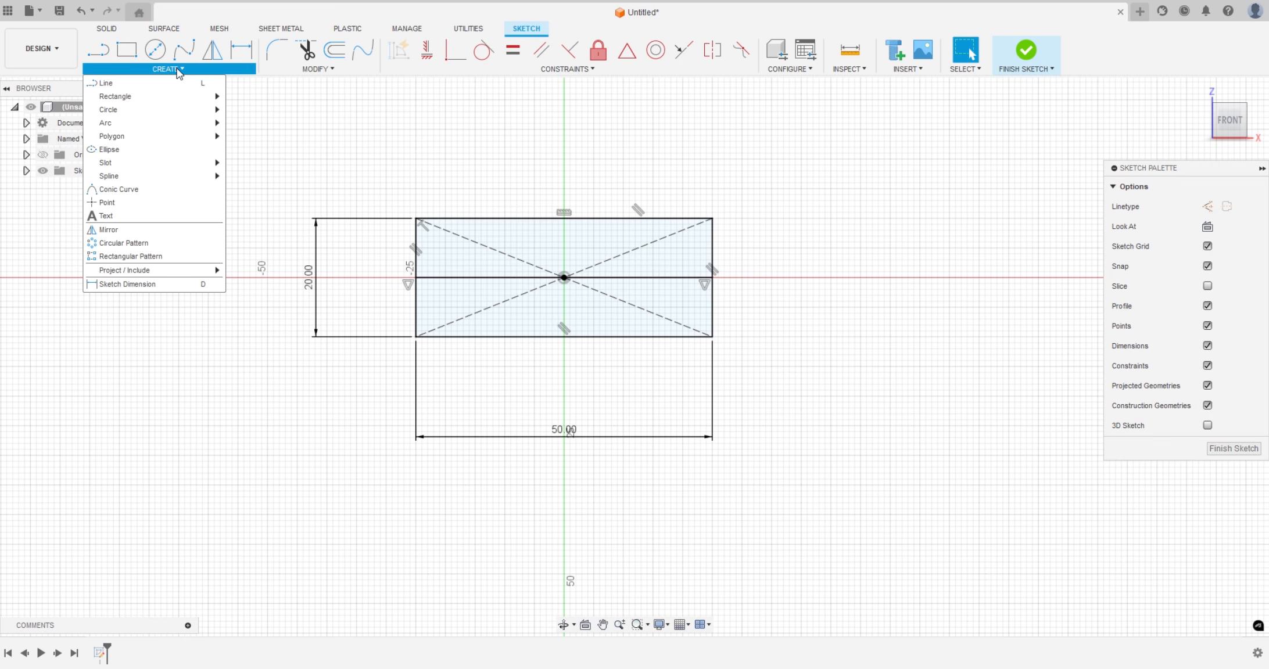
{"action": "mouse_move", "coordinate": [161, 143]}
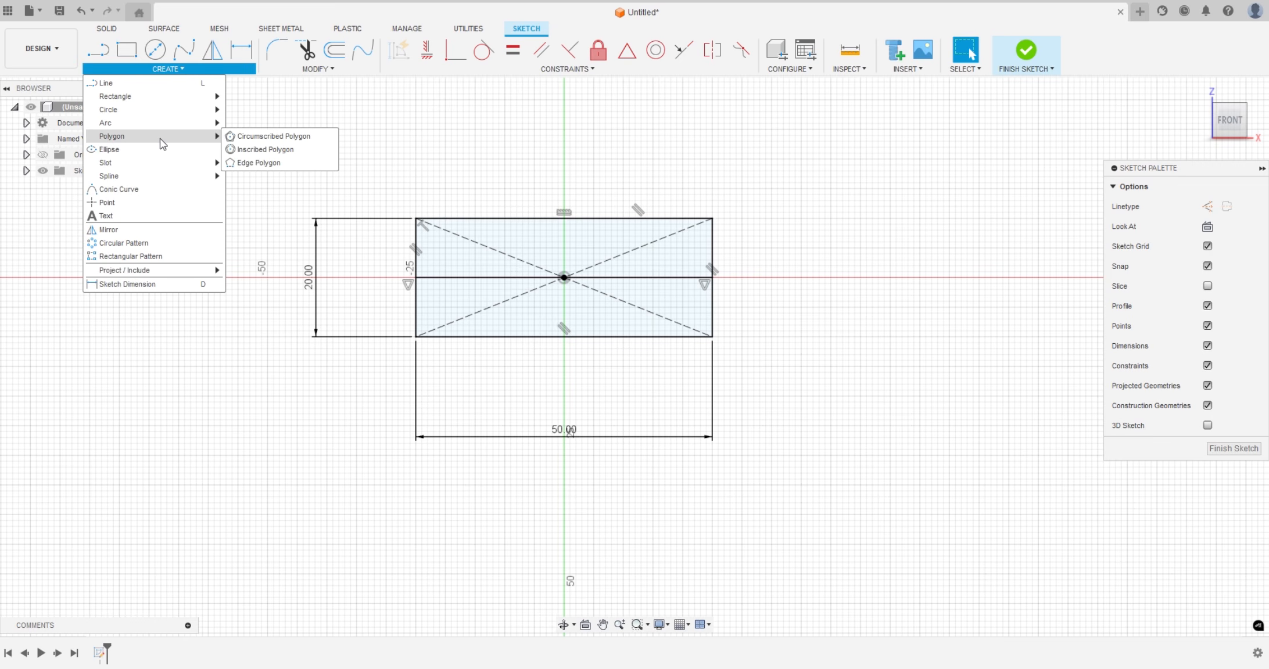
{"action": "left_click", "coordinate": [247, 150]}
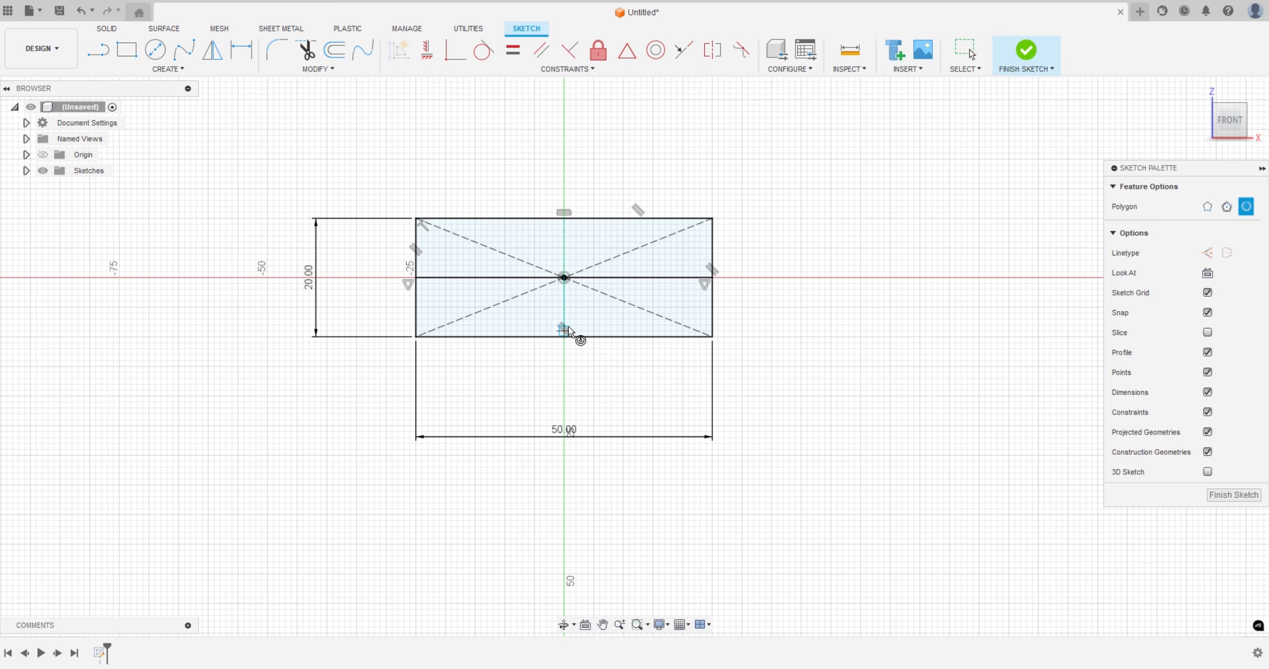
{"action": "left_click", "coordinate": [564, 301]}
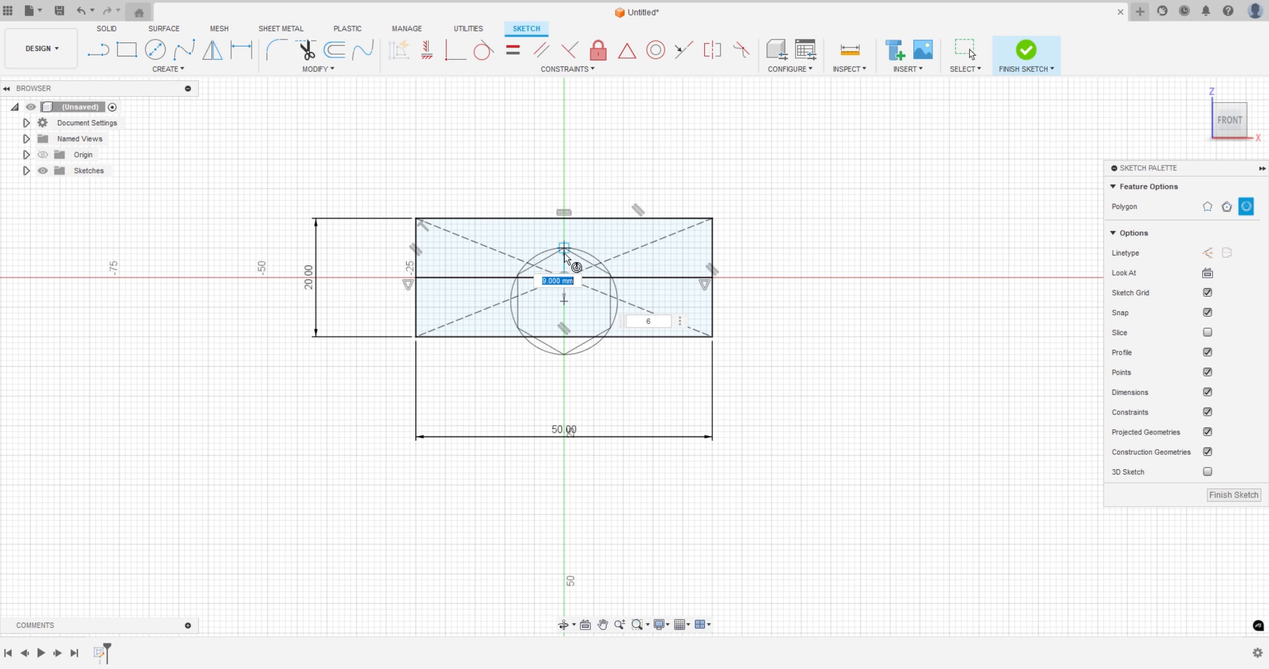
{"action": "key", "text": "Tab"}
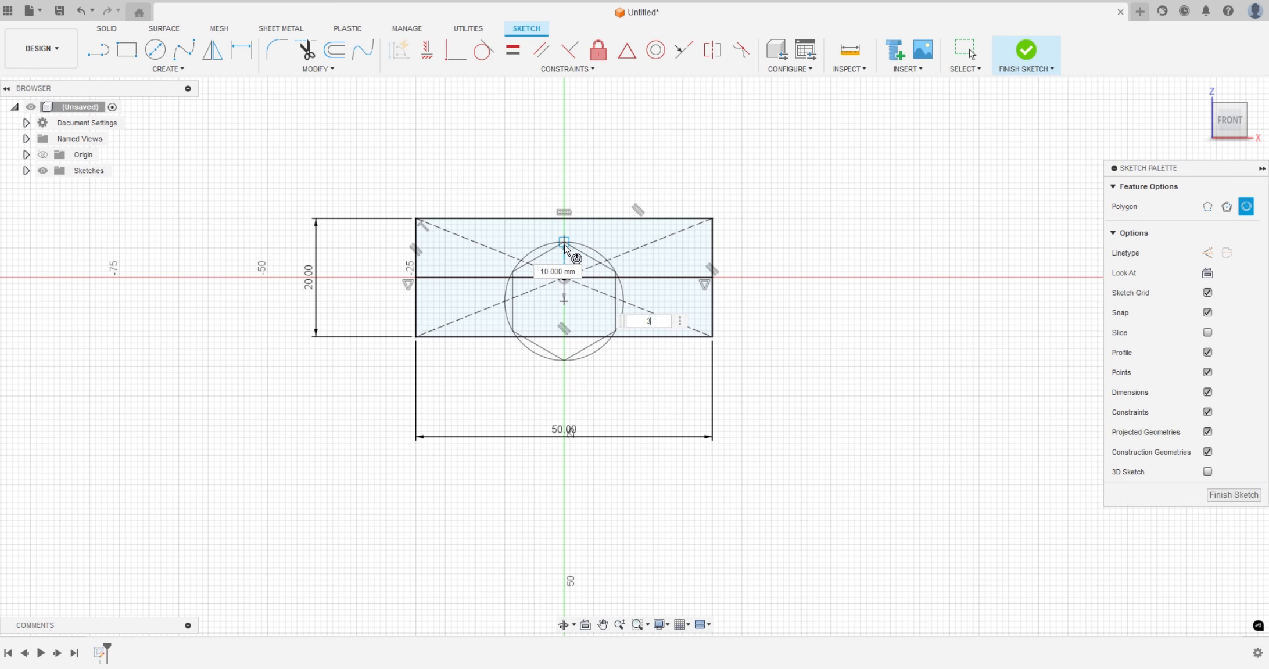
{"action": "type", "text": "3"}
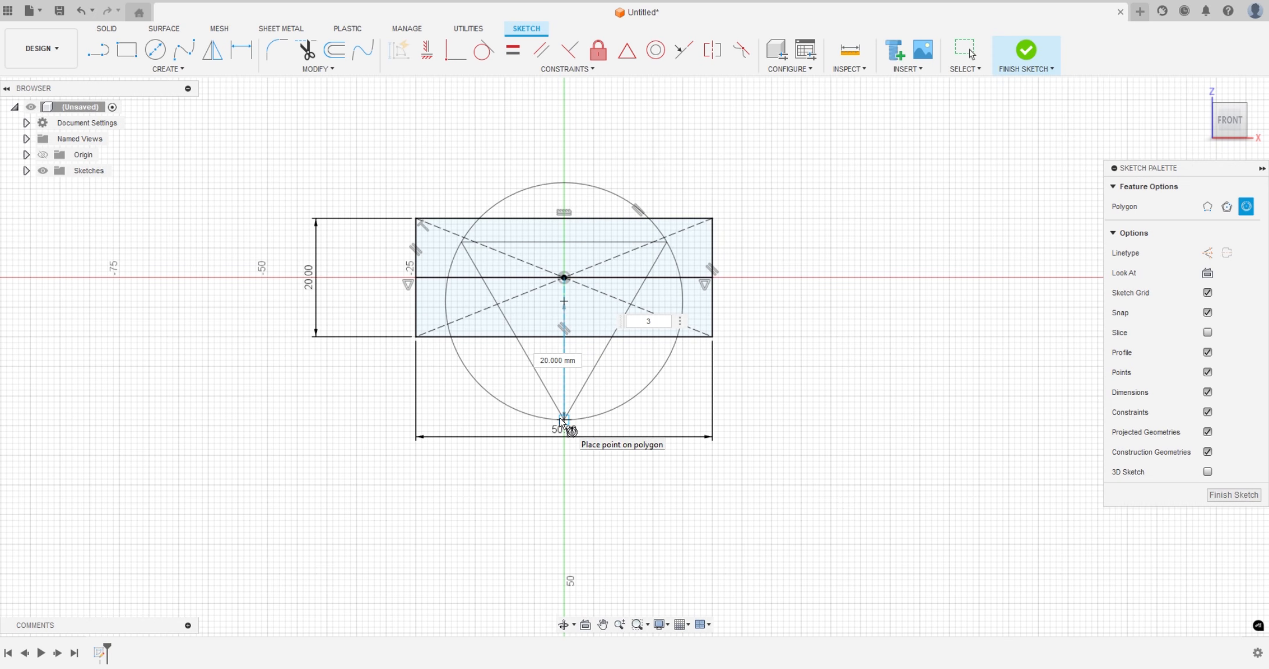
{"action": "left_click", "coordinate": [561, 422]}
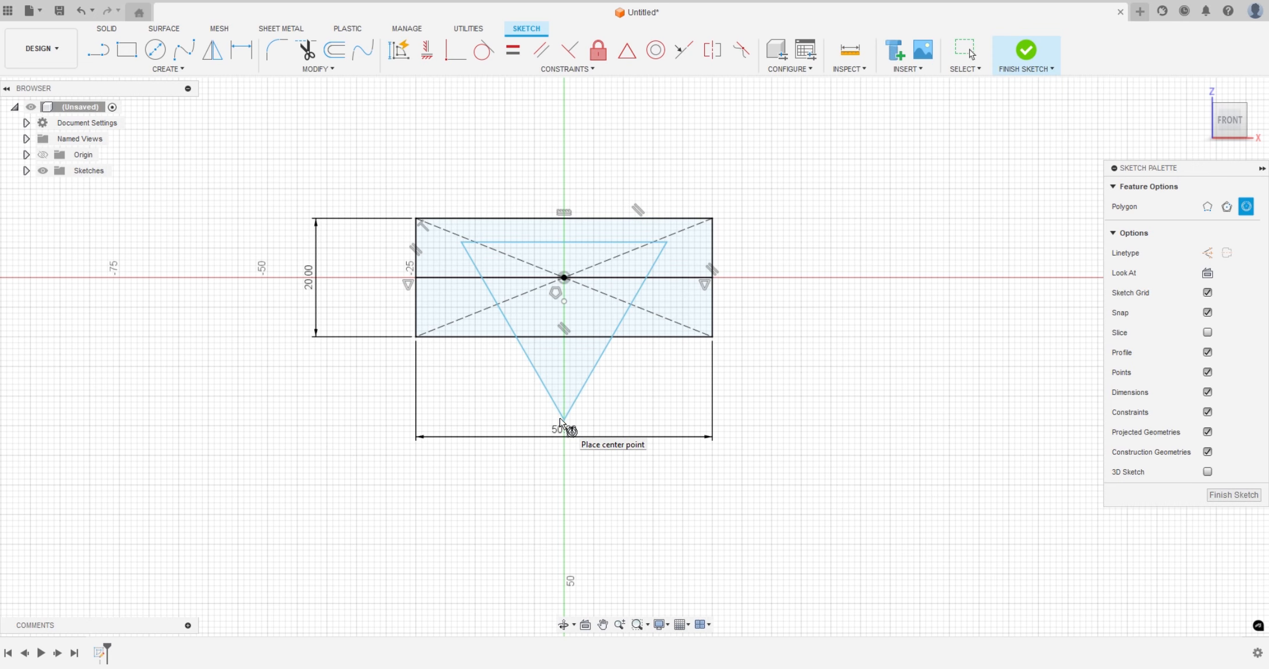
{"action": "key", "text": "Escape"}
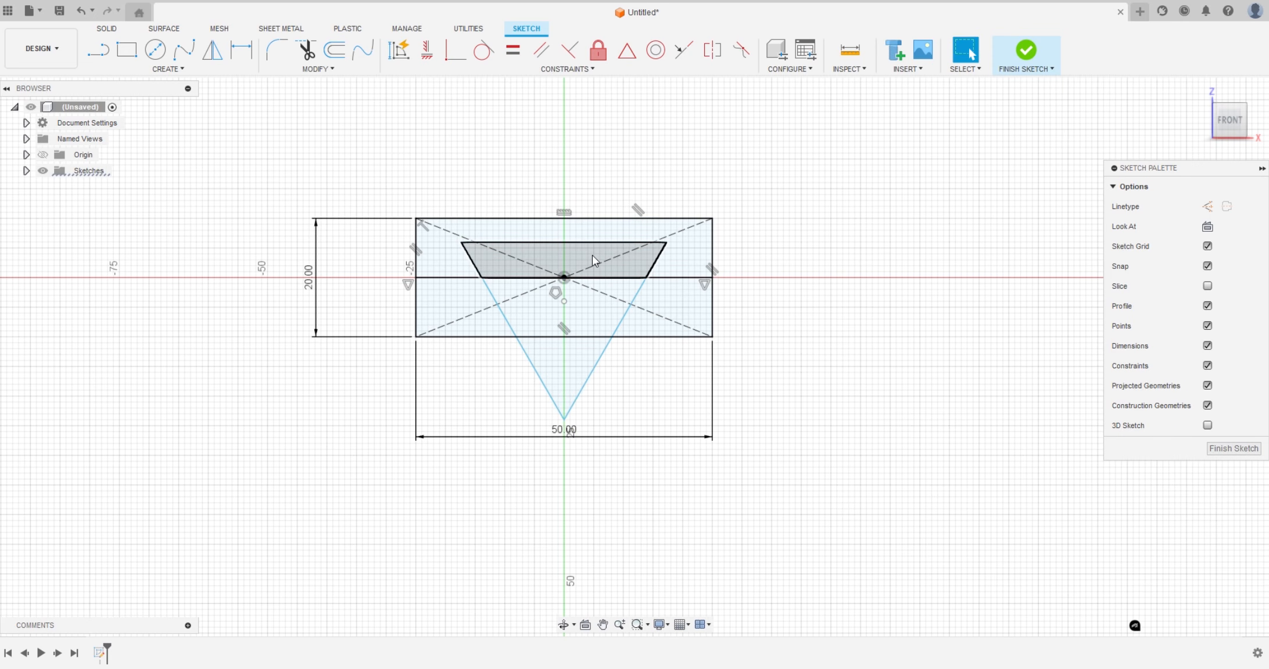
AutoConstrain the sketch and accept Result 1 to fix the triangle relative to the rectangle
{"action": "left_click", "coordinate": [592, 255]}
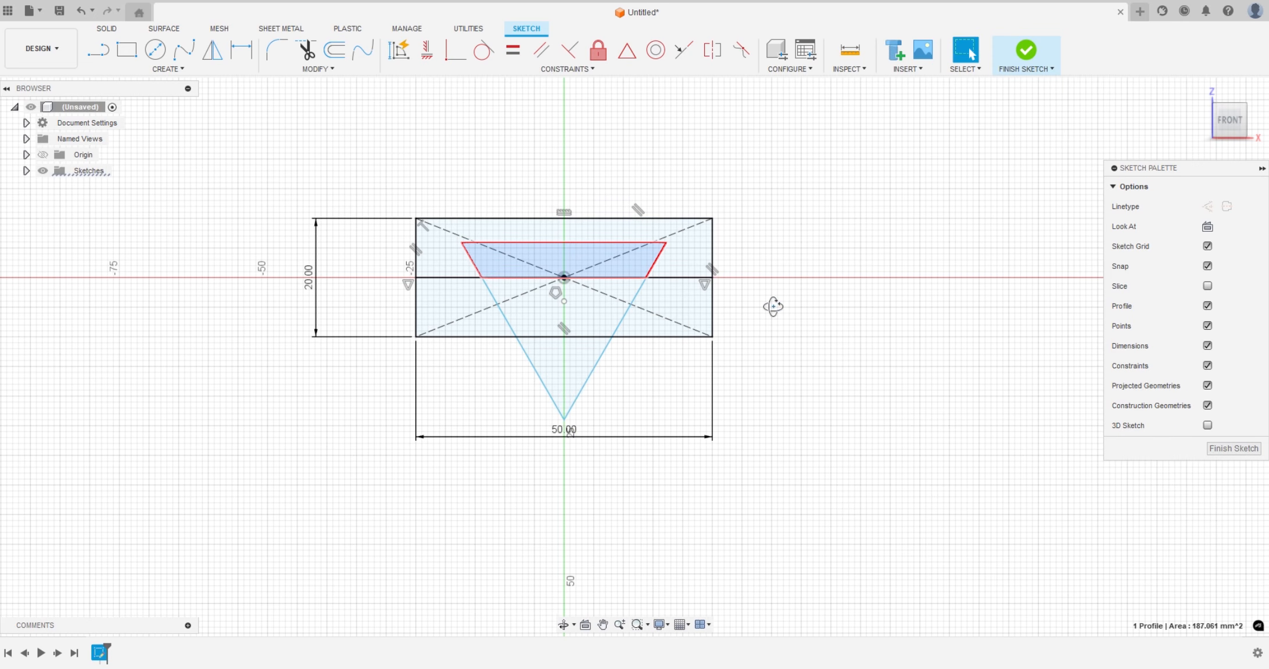
{"action": "middle_click_drag", "start_coordinate": [774, 306], "coordinate": [794, 353], "text": "shift"}
{"action": "left_click", "coordinate": [793, 353]}
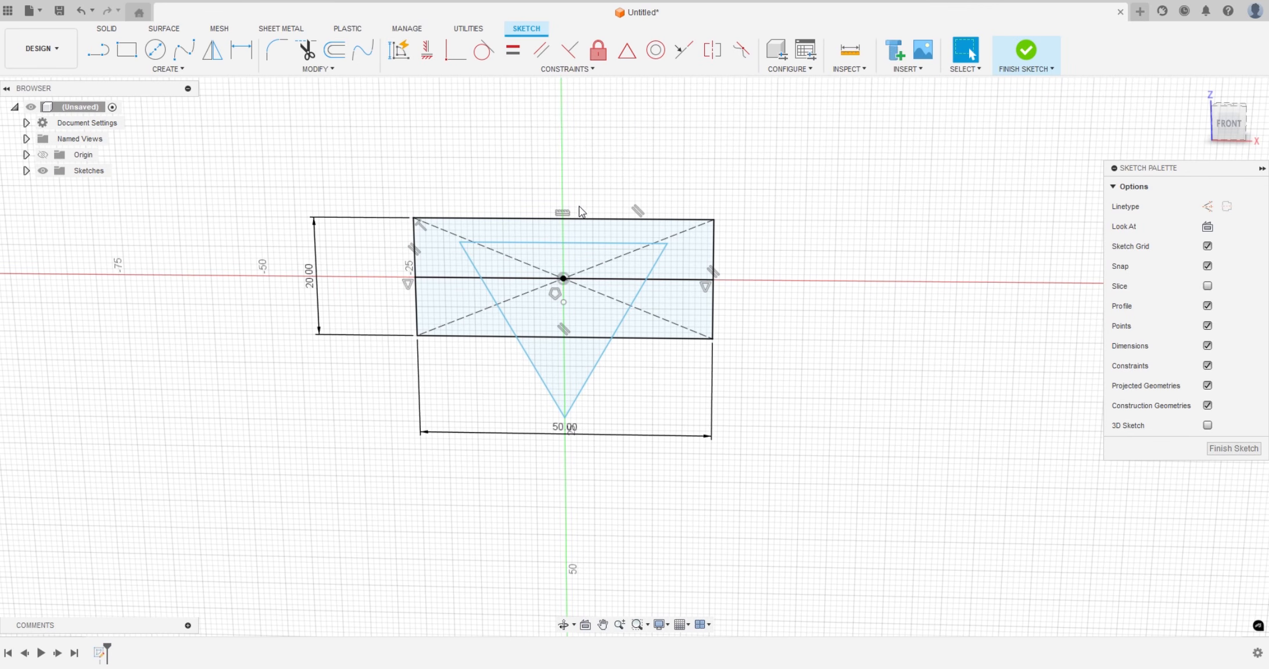
{"action": "left_click", "coordinate": [401, 56]}
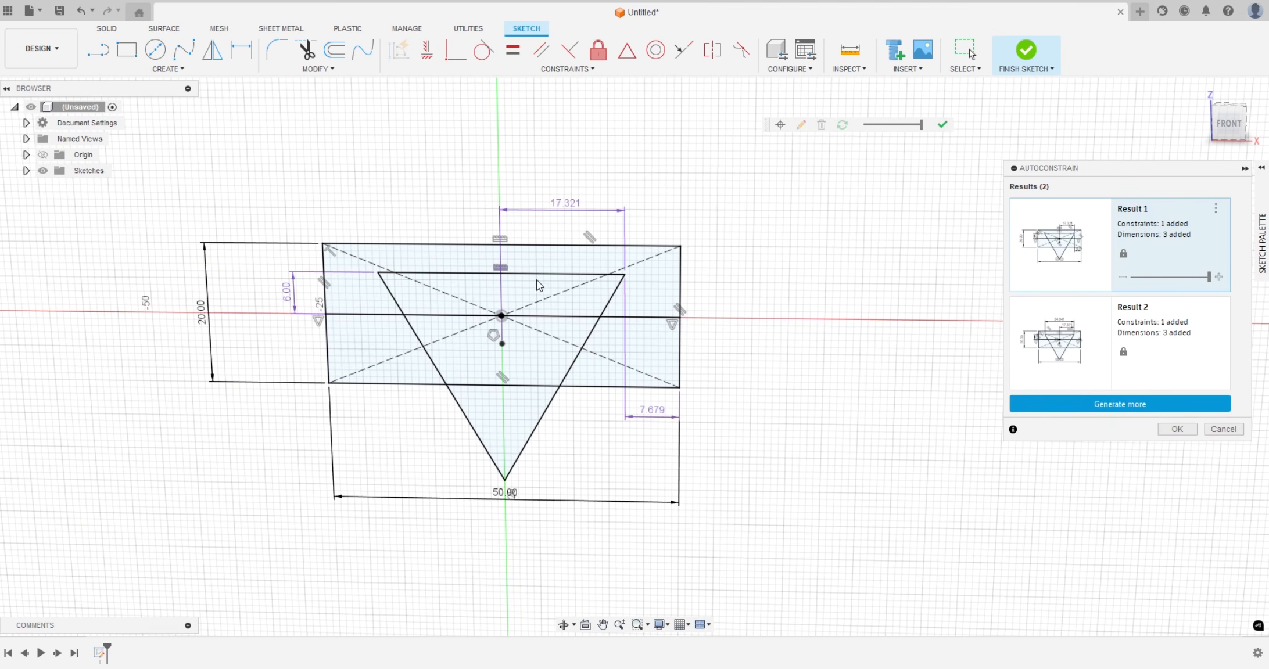
{"action": "left_click", "coordinate": [1176, 429]}
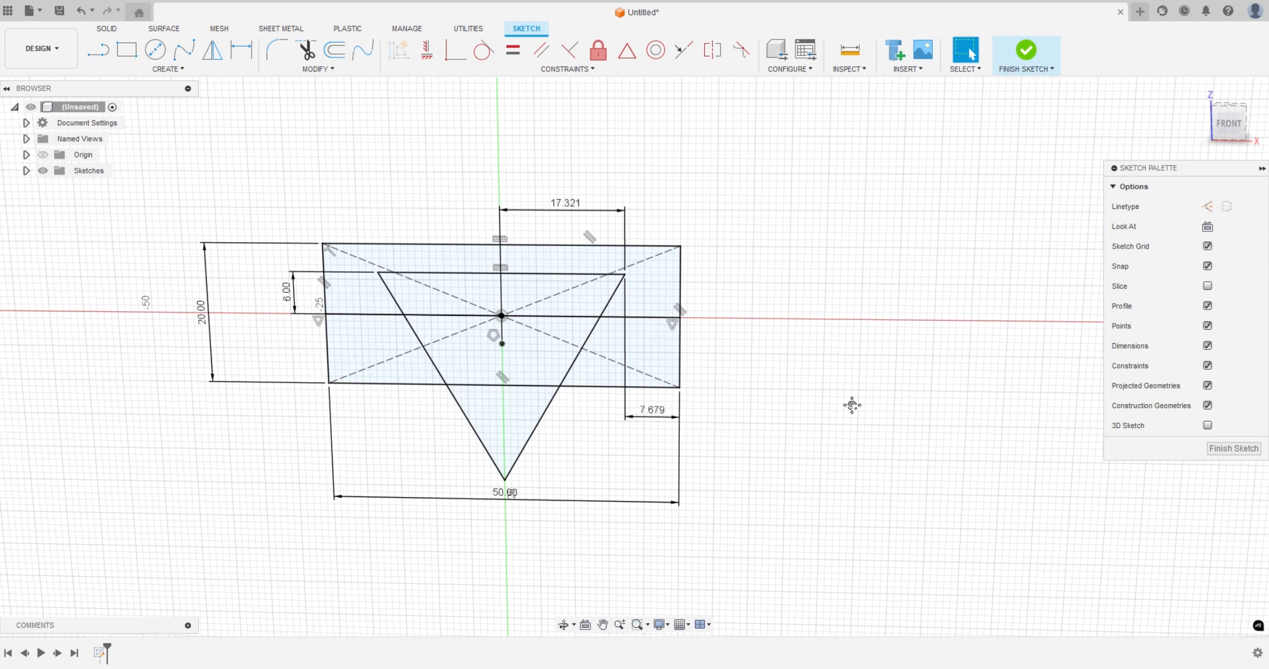
Draw a second center rectangle on the horizontal axis to the right of the first, 50 mm wide and about 20 mm high
{"action": "middle_click_drag", "start_coordinate": [851, 405], "coordinate": [938, 411]}
{"action": "left_click", "coordinate": [1227, 124]}
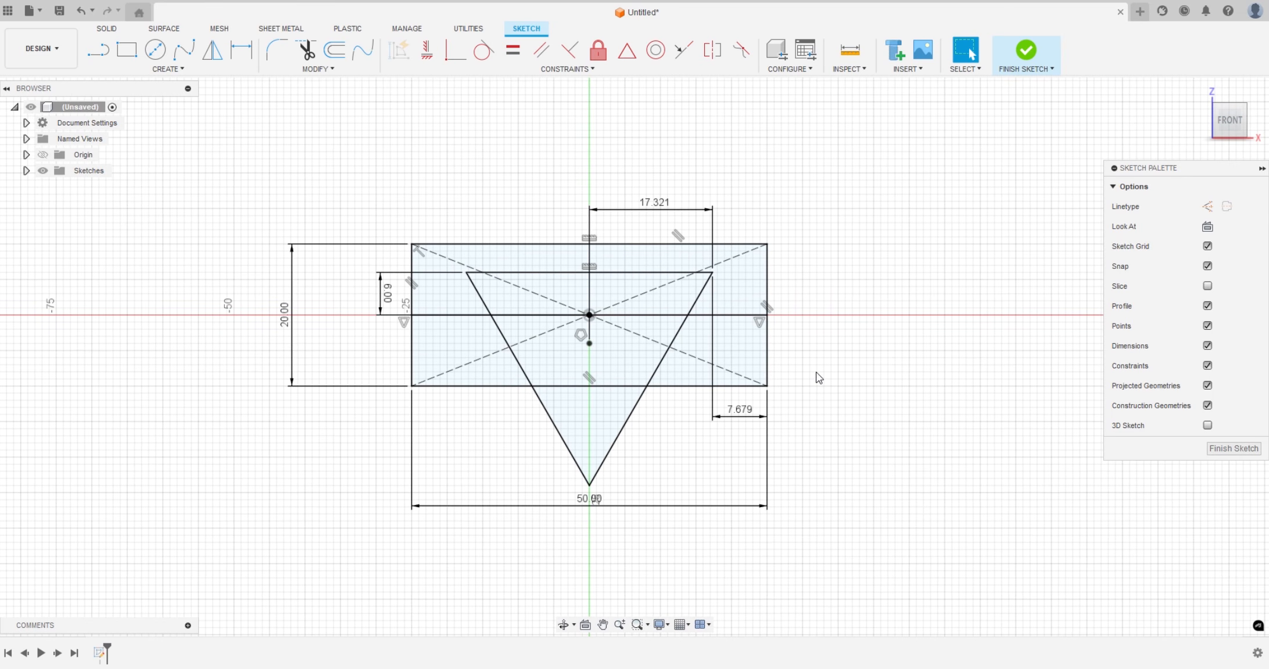
{"action": "mouse_move", "coordinate": [897, 364]}
{"action": "middle_mouse_down", "text": "shift"}
{"action": "mouse_move", "coordinate": [930, 362]}
{"action": "mouse_move", "coordinate": [892, 377]}
{"action": "mouse_move", "coordinate": [938, 371]}
{"action": "middle_mouse_up", "text": "shift"}
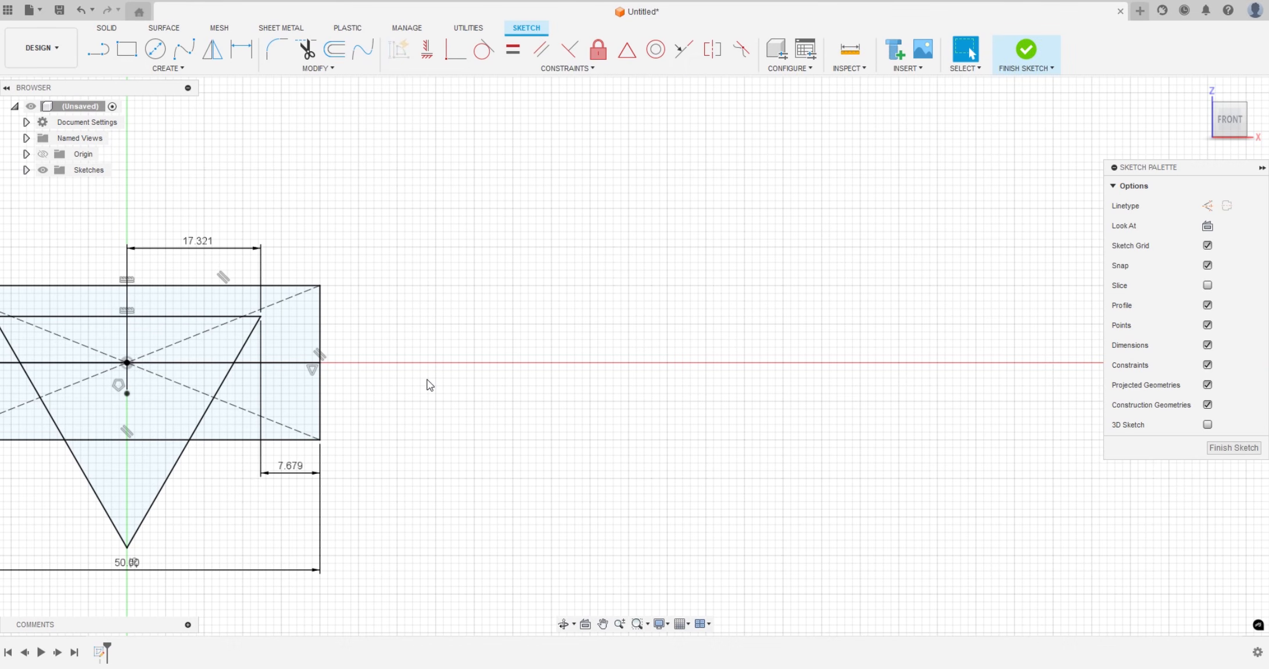
{"action": "middle_click_drag", "start_coordinate": [425, 383], "coordinate": [668, 379]}
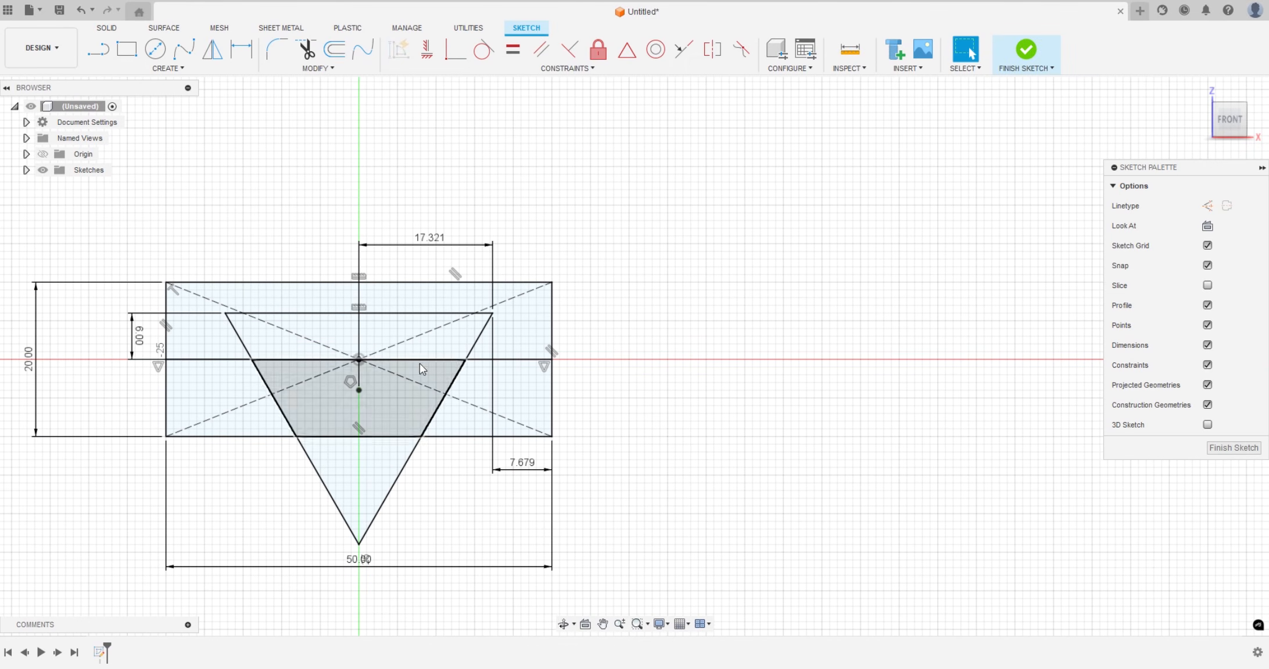
{"action": "left_click", "coordinate": [213, 401]}
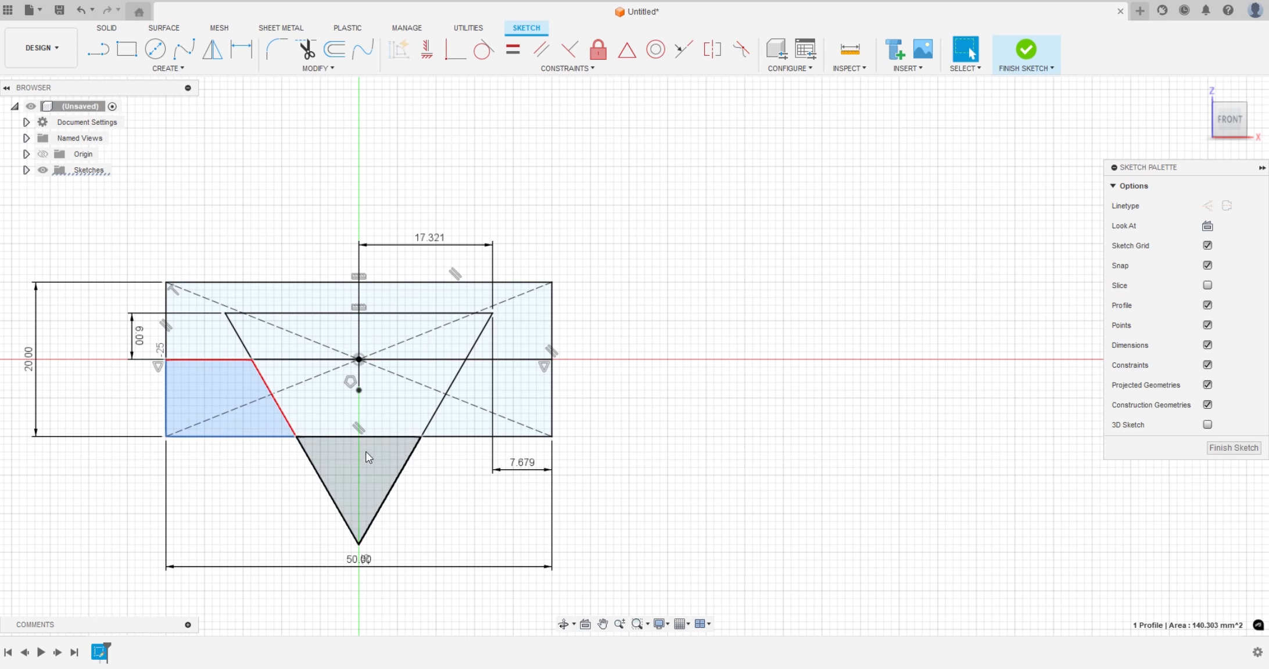
{"action": "scroll", "coordinate": [230, 371], "scroll_direction": "down", "scroll_amount": 2}
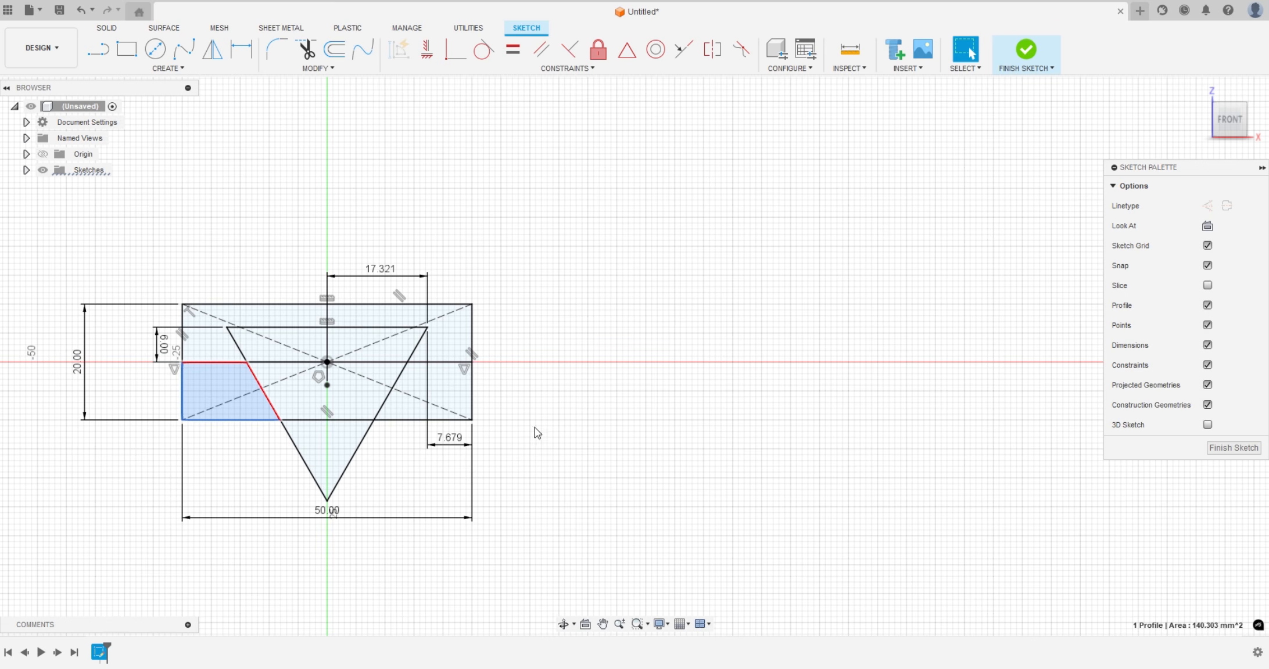
{"action": "key", "text": "r"}
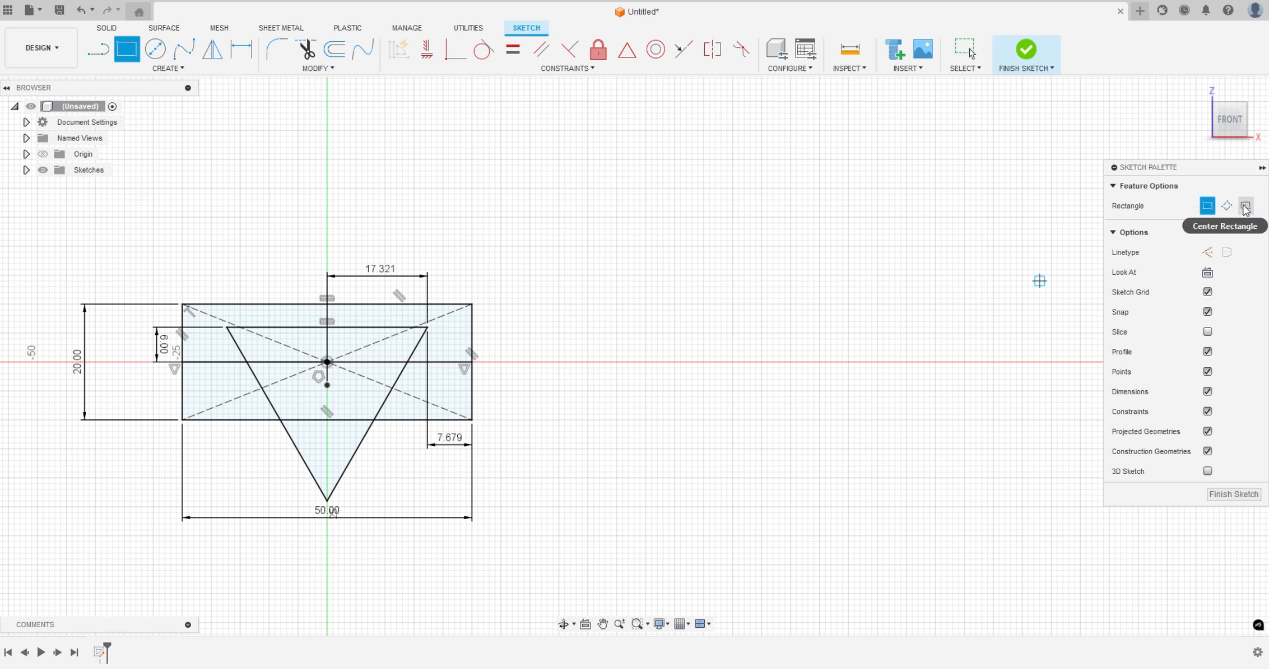
{"action": "left_click", "coordinate": [732, 362]}
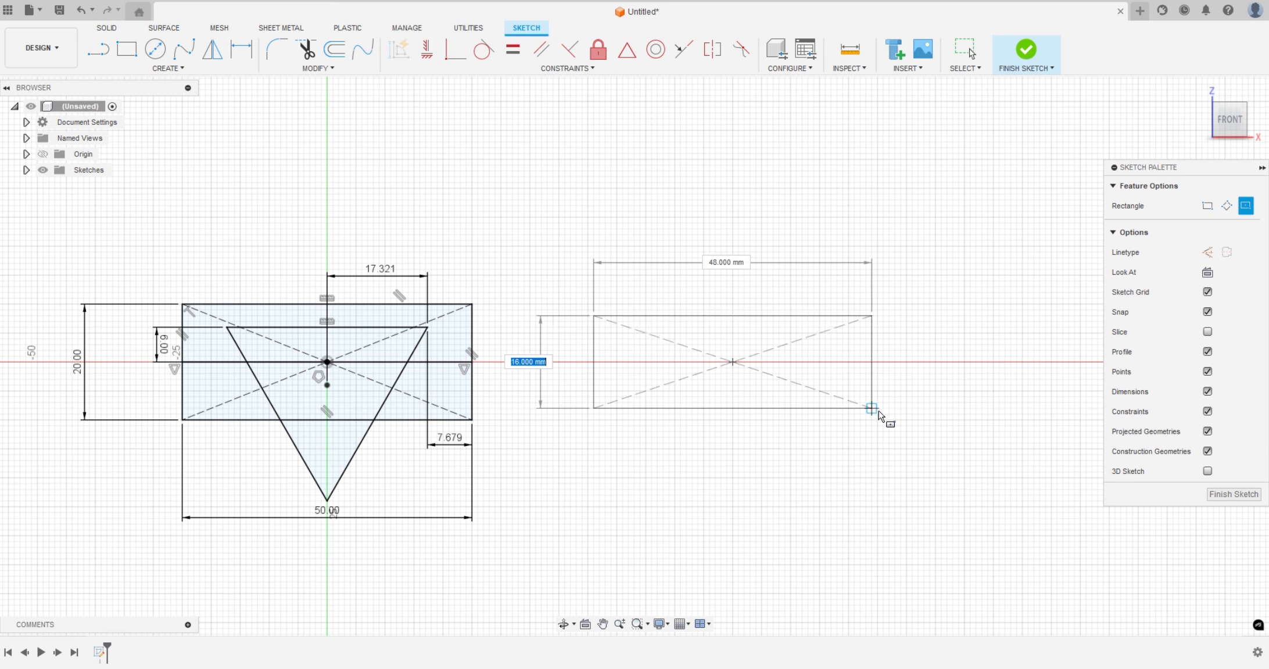
{"action": "key", "text": "Tab"}
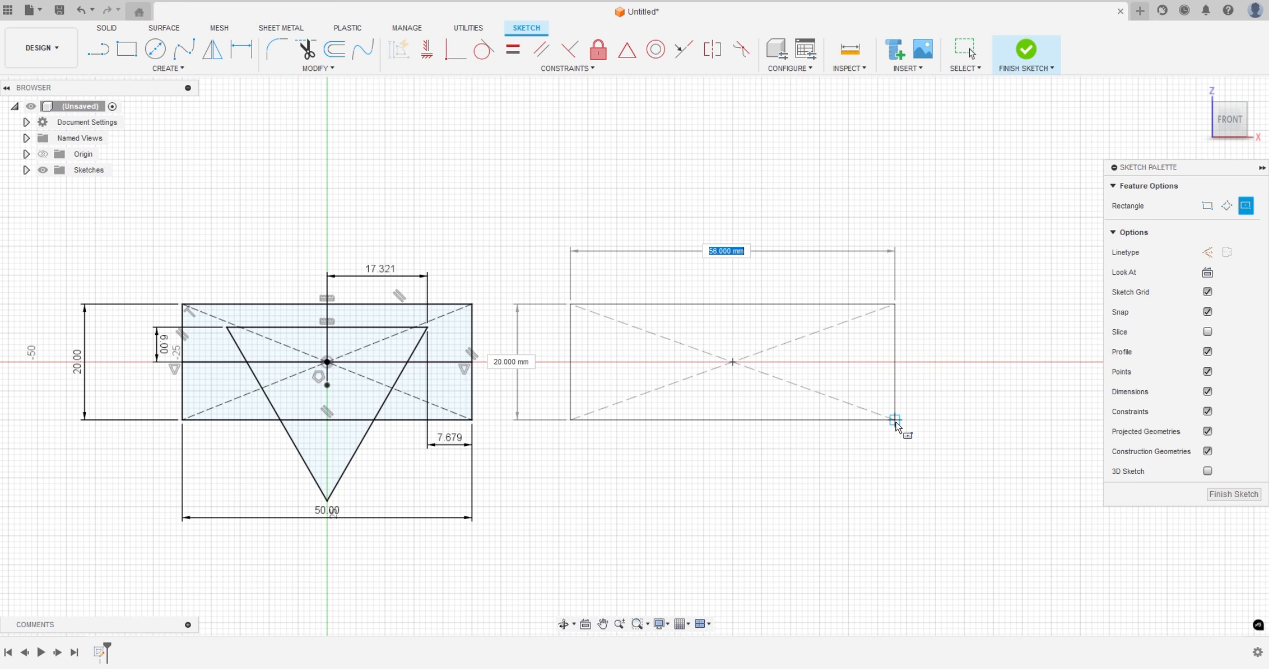
{"action": "type", "text": "50"}
{"action": "key", "text": "Return"}
{"action": "key", "text": "Escape"}
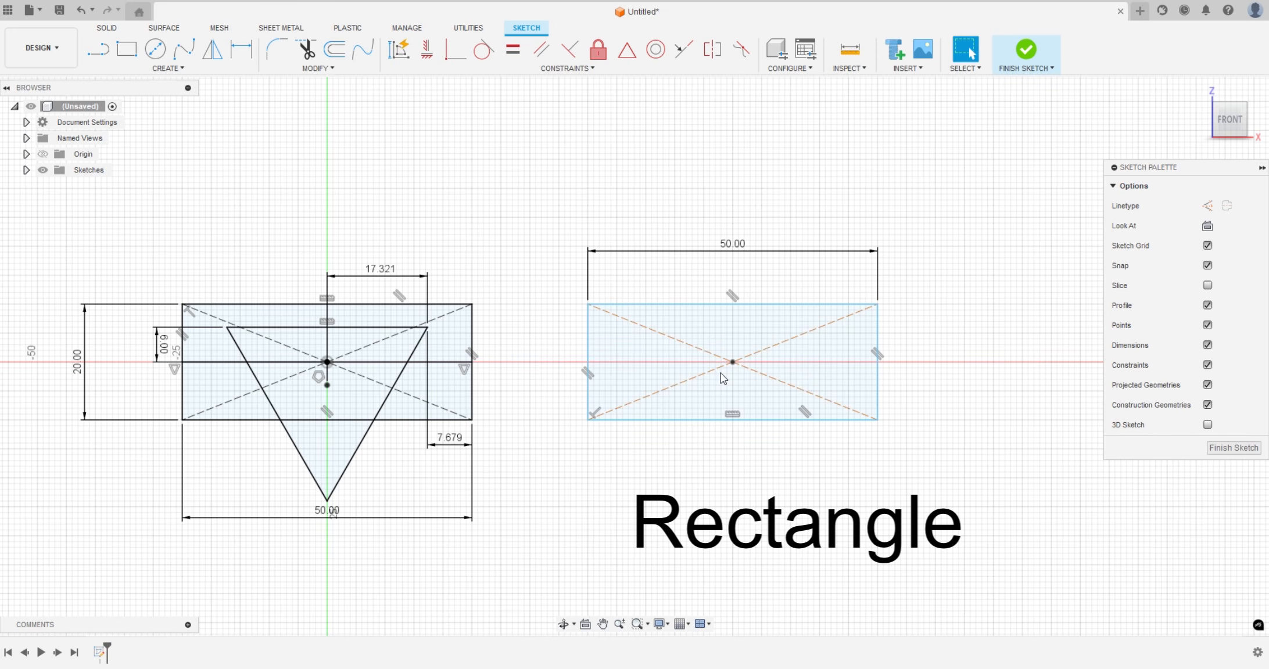
Draw a horizontal line across the second rectangle between the midpoints of its short sides
{"action": "key", "text": "l"}
{"action": "left_click", "coordinate": [587, 362]}
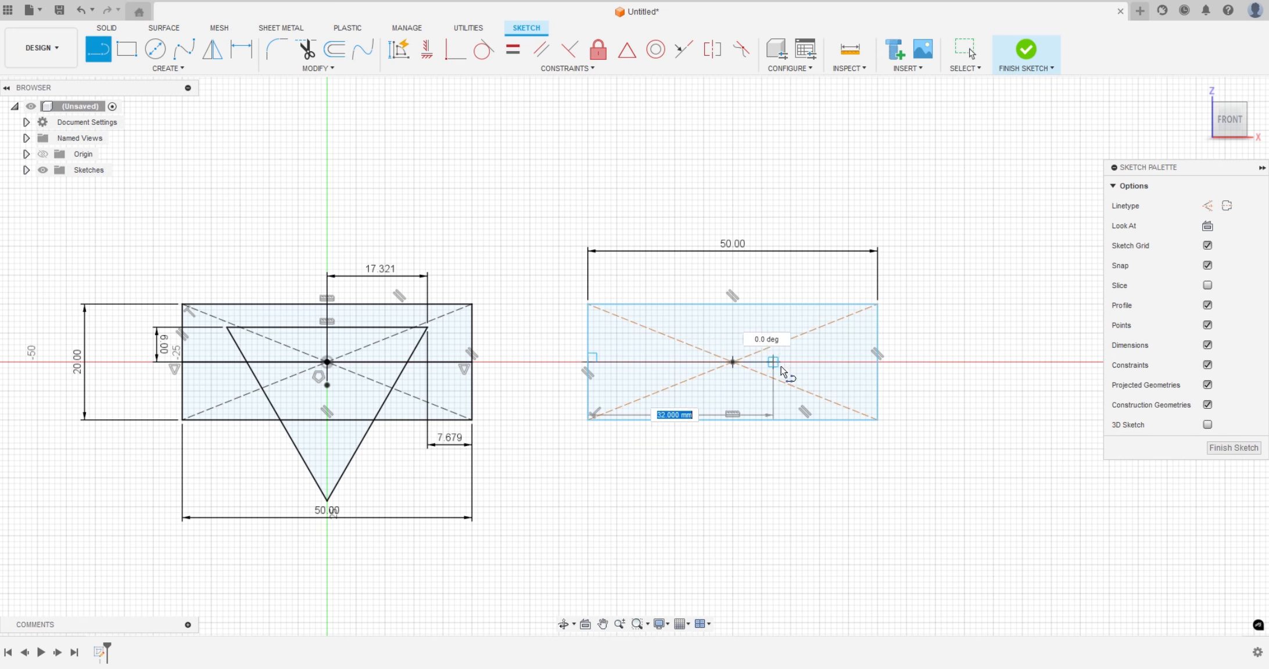
{"action": "double_click", "coordinate": [877, 362]}
{"action": "scroll", "coordinate": [898, 418], "scroll_direction": "up", "scroll_amount": 2}
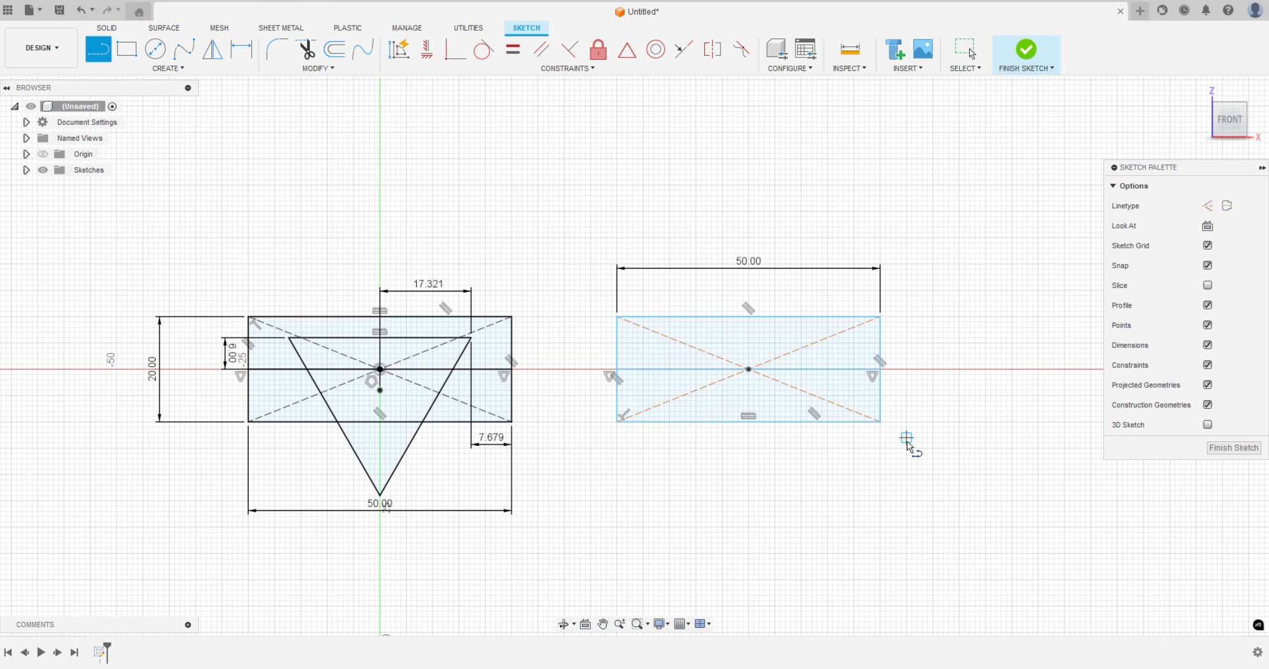
{"action": "scroll", "coordinate": [770, 337], "scroll_direction": "up", "scroll_amount": 2}
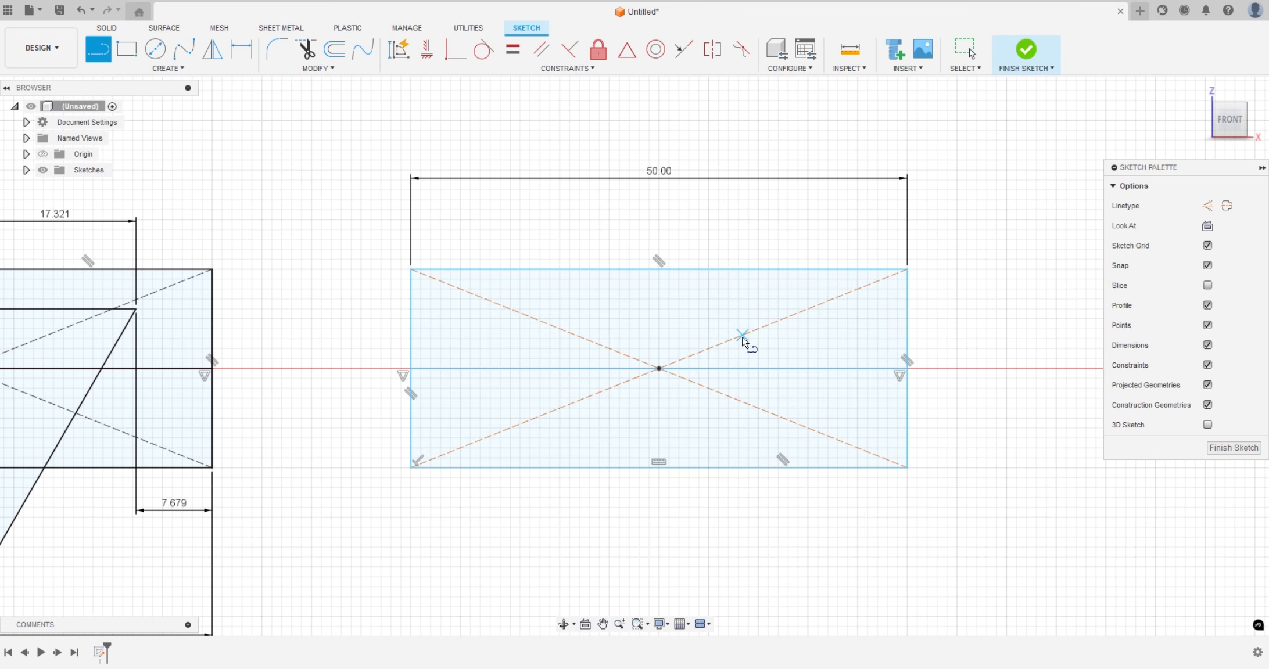
Draw a vertical construction line from the second rectangle's center to the midpoint of its upper edge
{"action": "key", "text": "x"}
{"action": "left_click", "coordinate": [659, 368]}
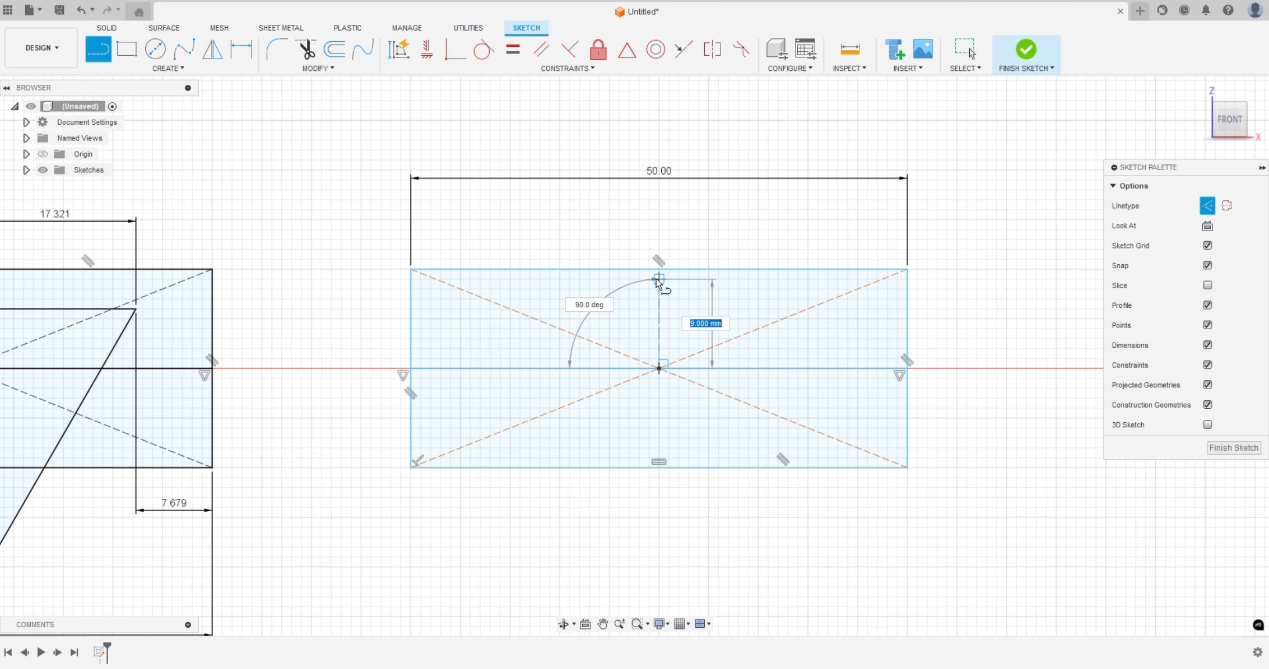
{"action": "double_click", "coordinate": [659, 270]}
{"action": "key", "text": "x"}
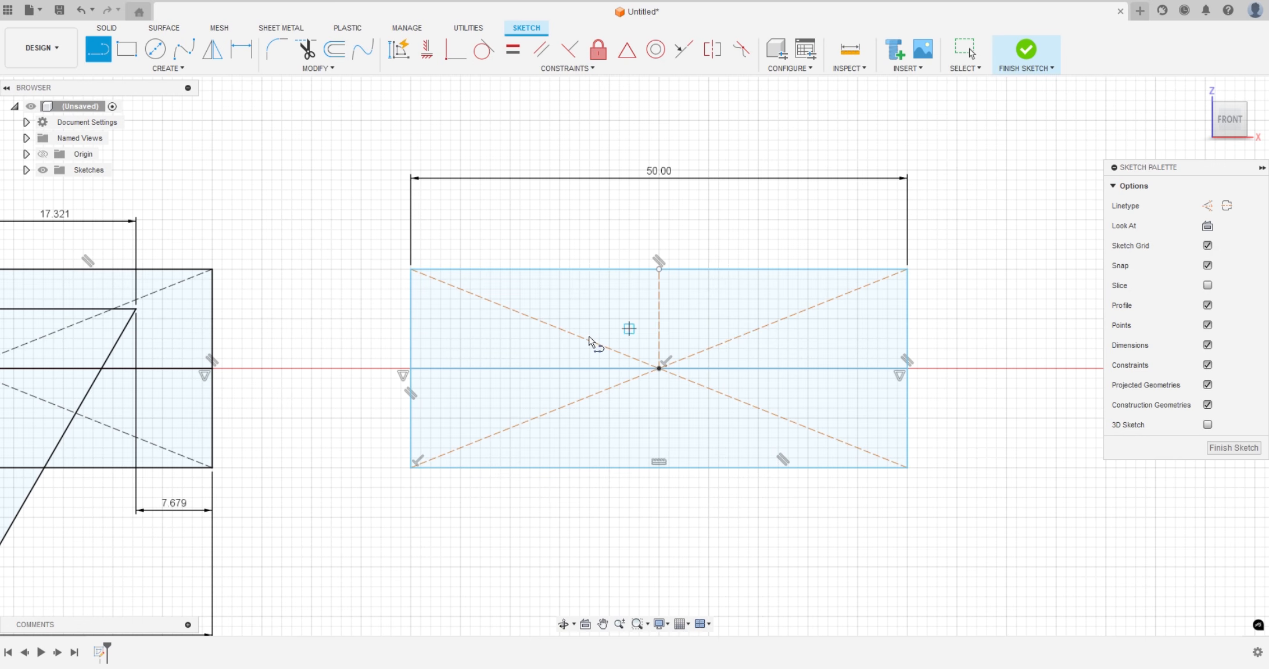
Draw a 6 mm line slanting up and outward from the midline's left half, then a horizontal line to the vertical construction line
{"action": "left_click", "coordinate": [501, 369]}
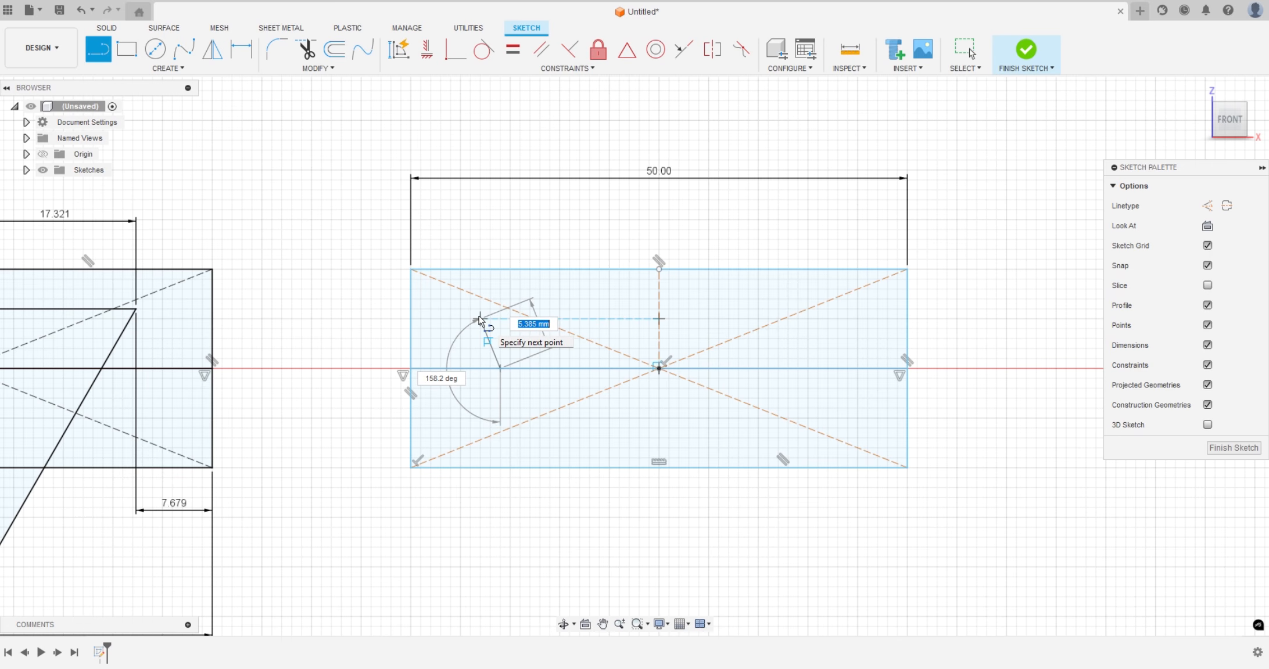
{"action": "type", "text": "6"}
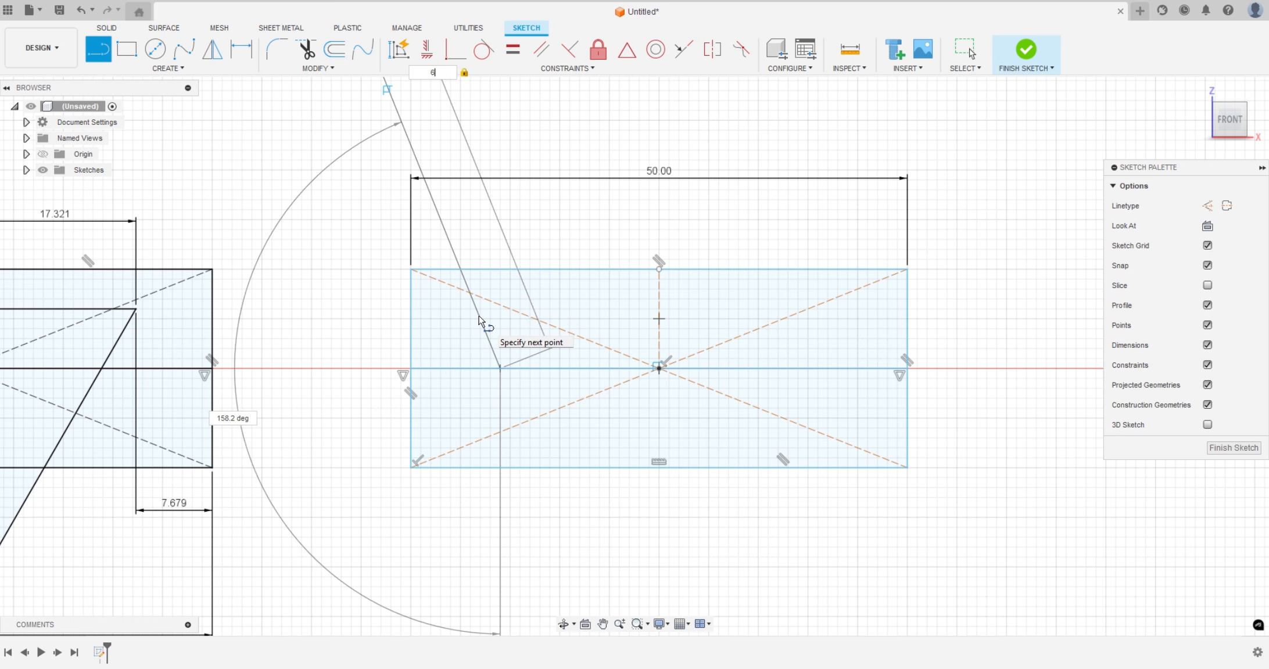
{"action": "key", "text": "Tab"}
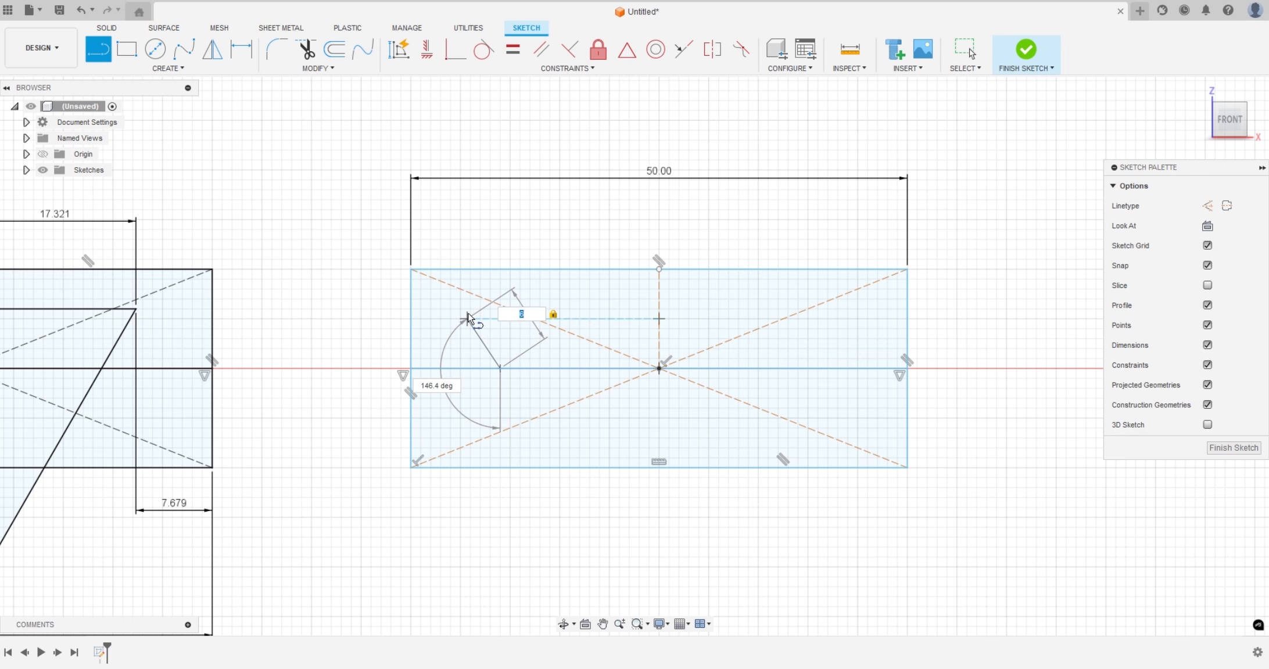
{"action": "left_click", "coordinate": [468, 318]}
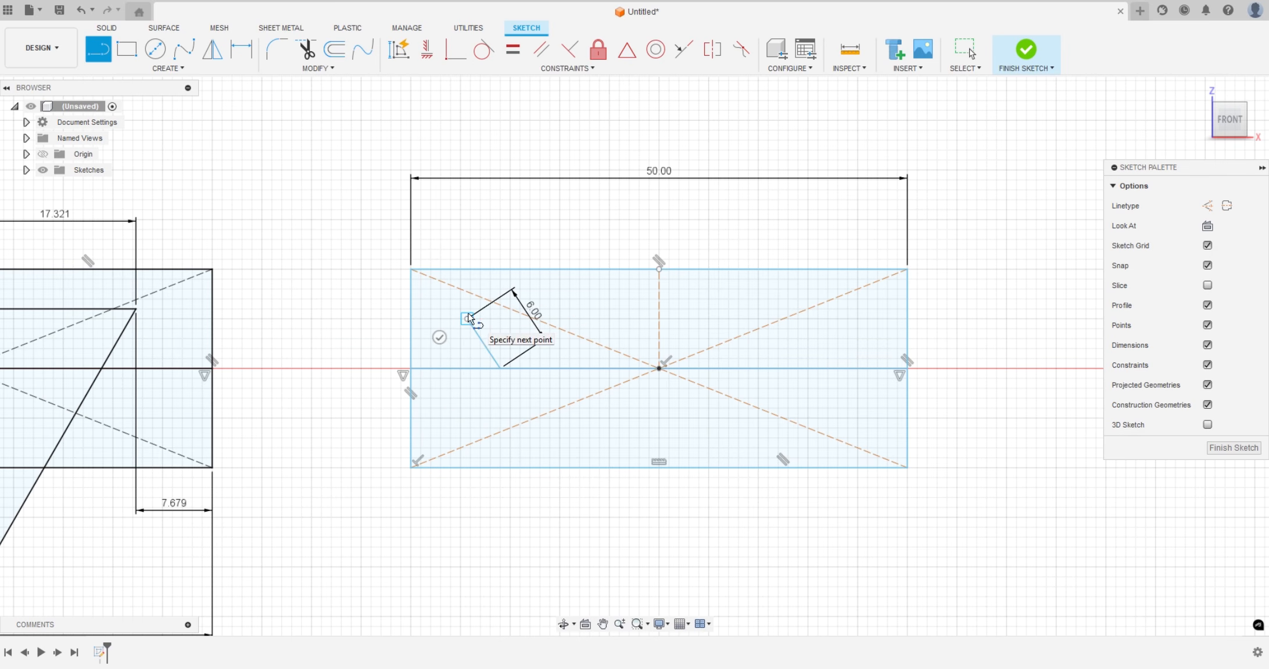
{"action": "double_click", "coordinate": [659, 318]}
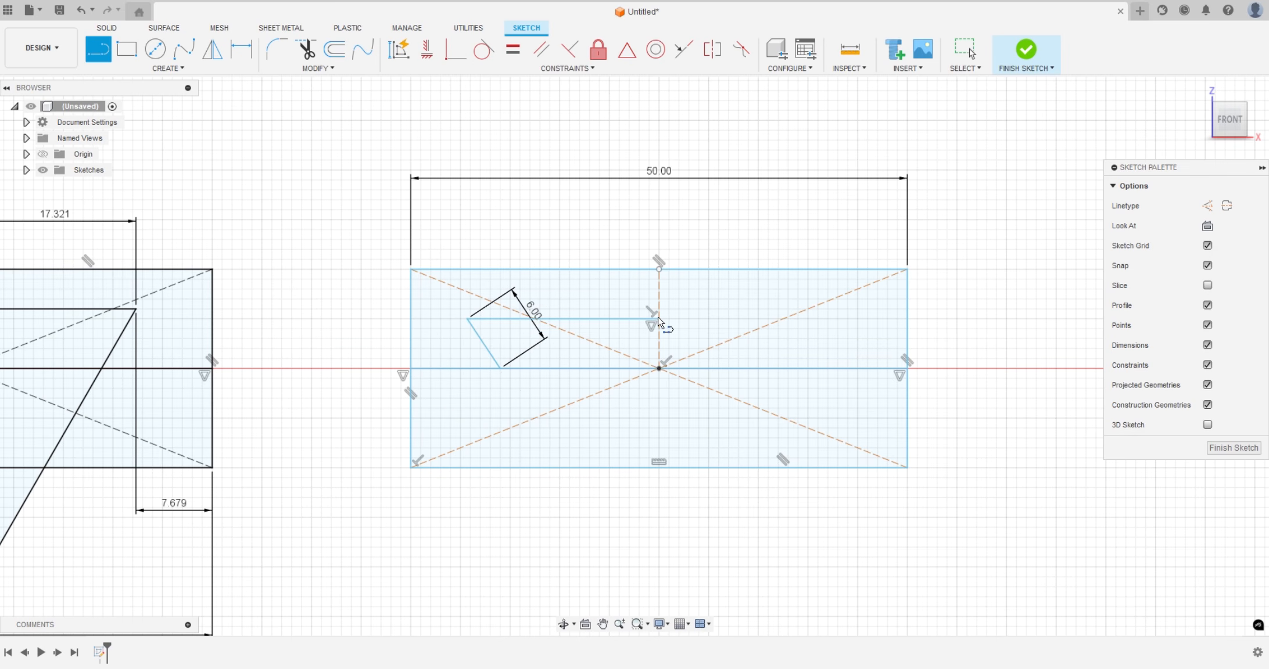
{"action": "key", "text": "Escape"}
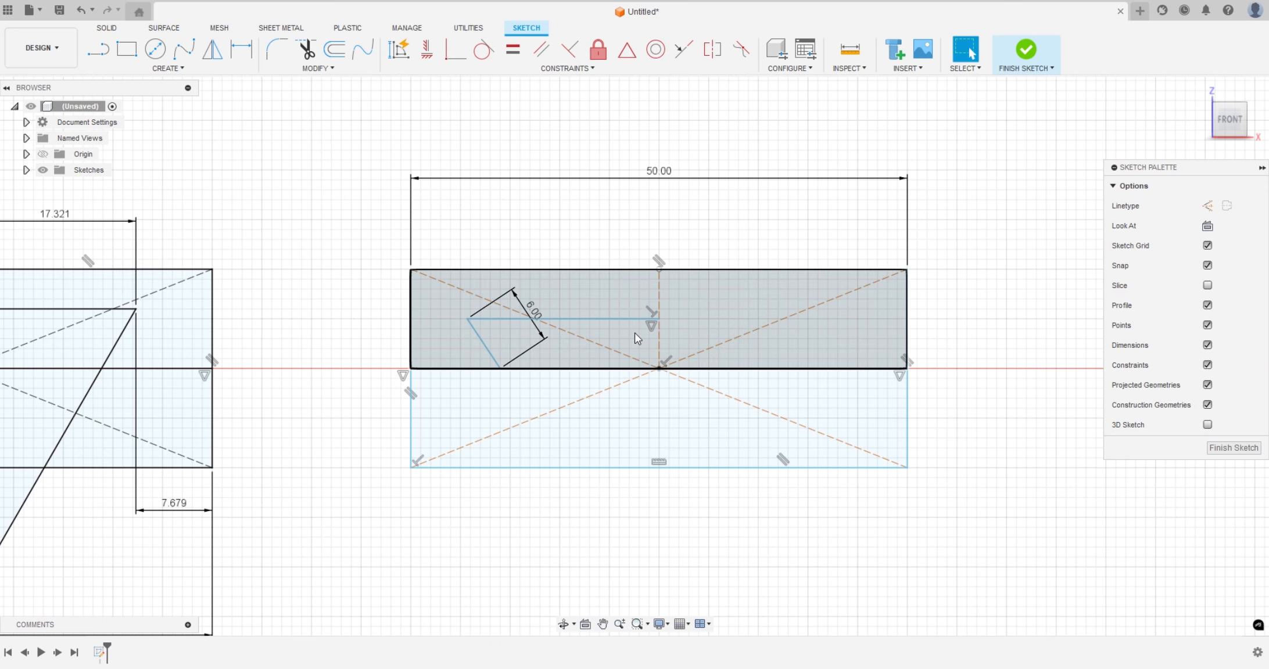
Mirror the slanted and horizontal lines about the vertical construction line to close the trapezoid
{"action": "left_click", "coordinate": [598, 319]}
{"action": "left_click", "coordinate": [491, 354], "text": "shift"}
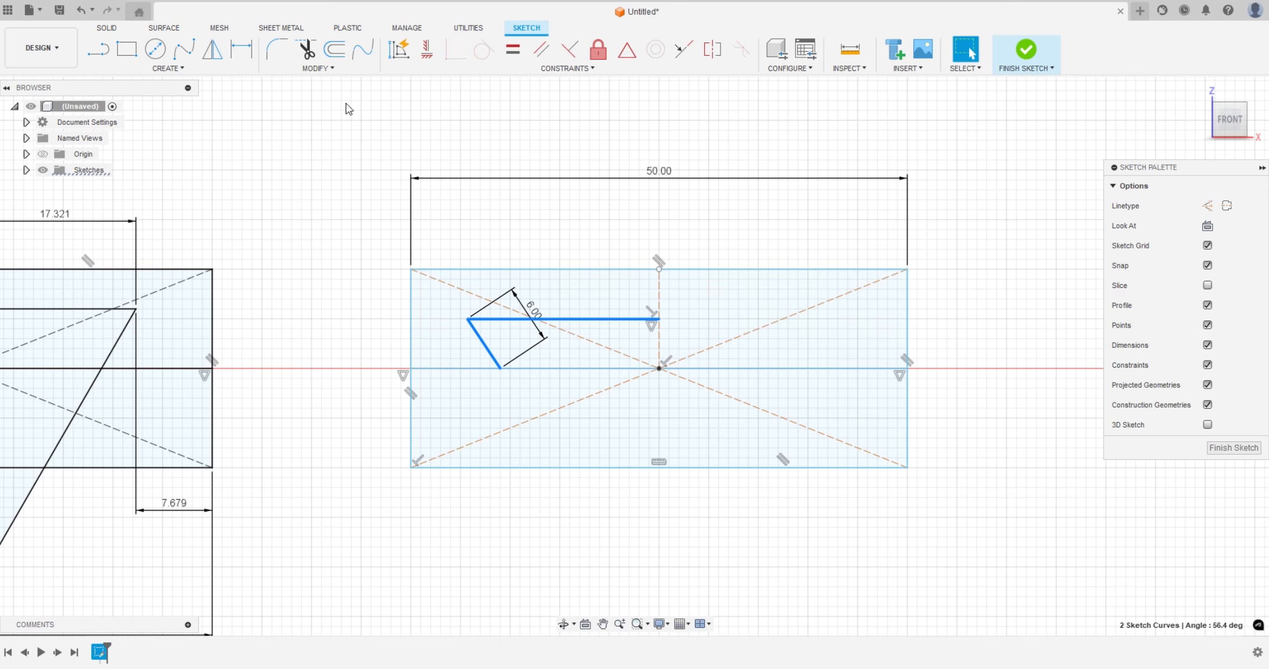
{"action": "left_click", "coordinate": [213, 49]}
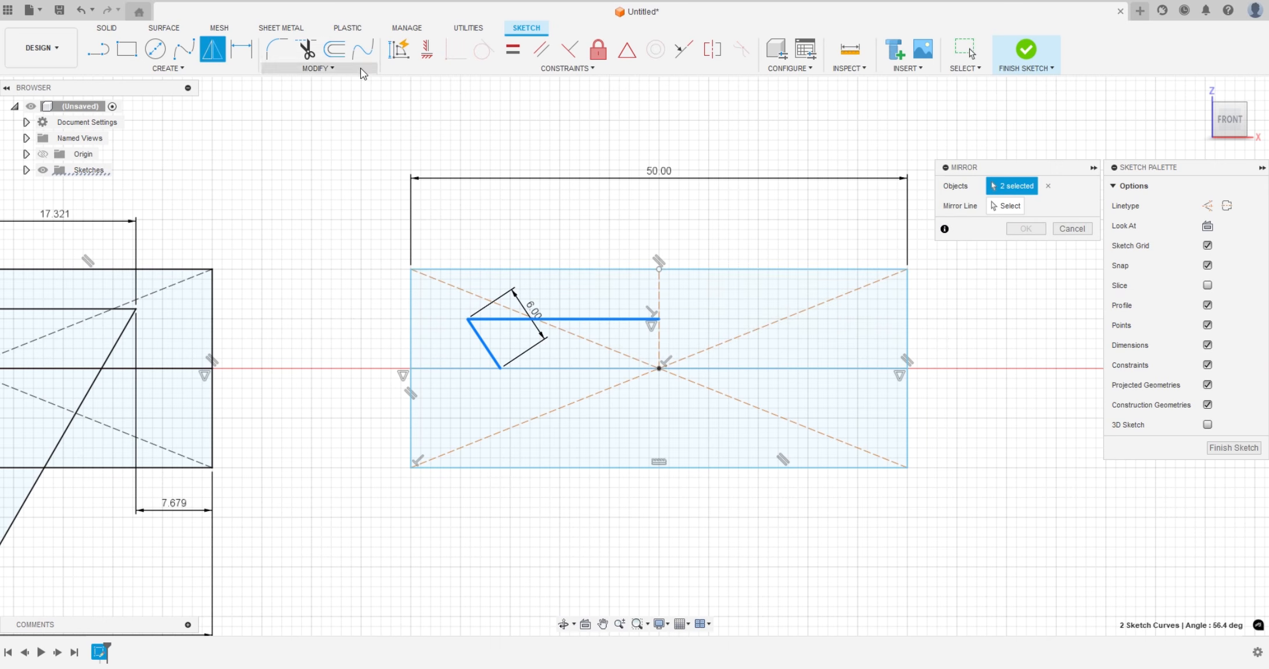
{"action": "left_click", "coordinate": [1005, 206]}
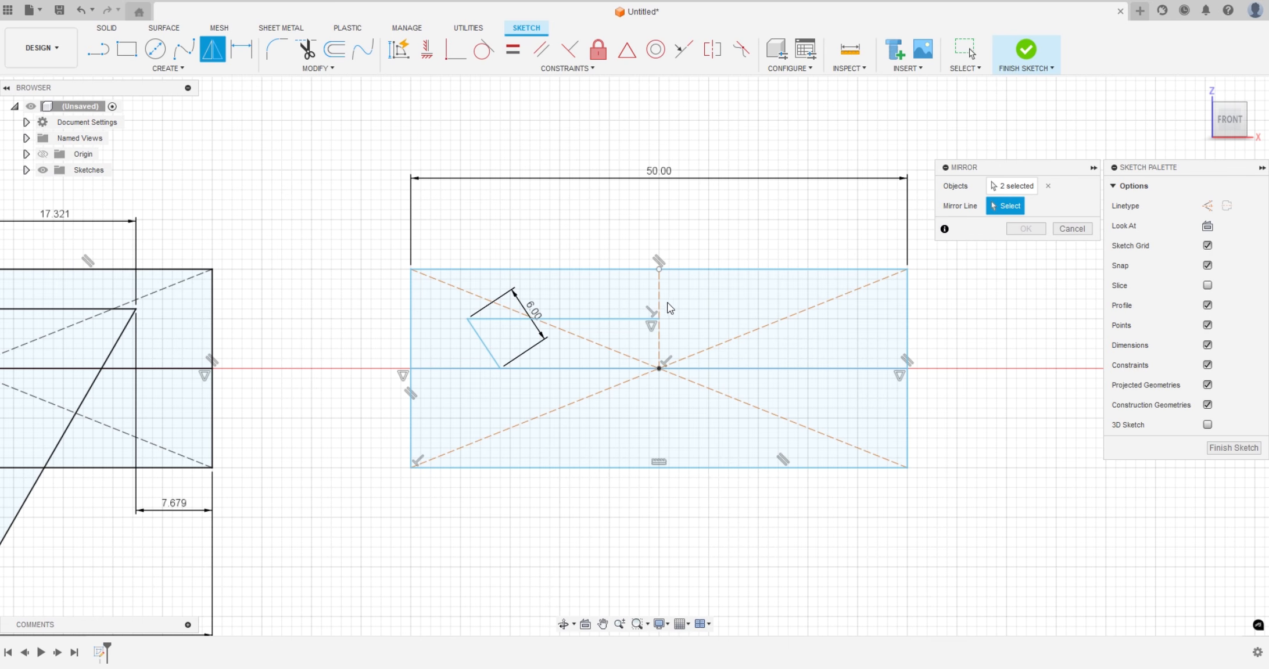
{"action": "left_click", "coordinate": [661, 289]}
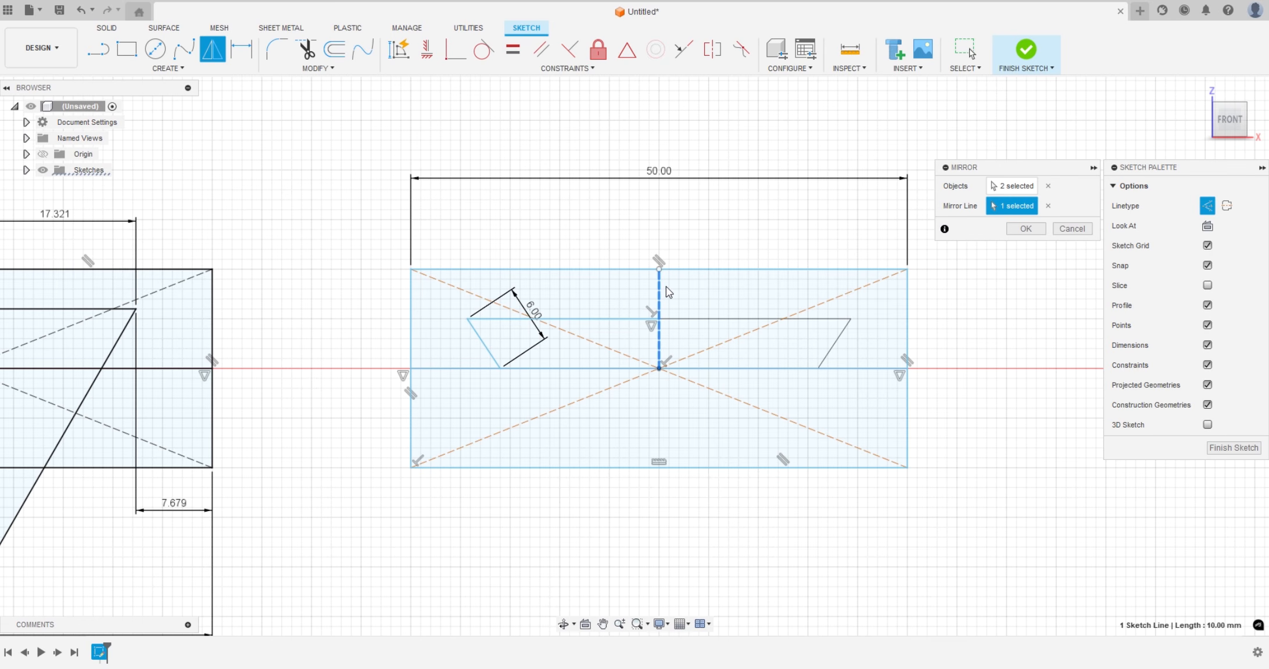
{"action": "left_click", "coordinate": [1025, 228]}
{"action": "left_click", "coordinate": [702, 335]}
Delete the entire second rectangle together with its trapezoid, construction lines and dimensions
{"action": "scroll", "coordinate": [523, 529], "scroll_direction": "down", "scroll_amount": 3}
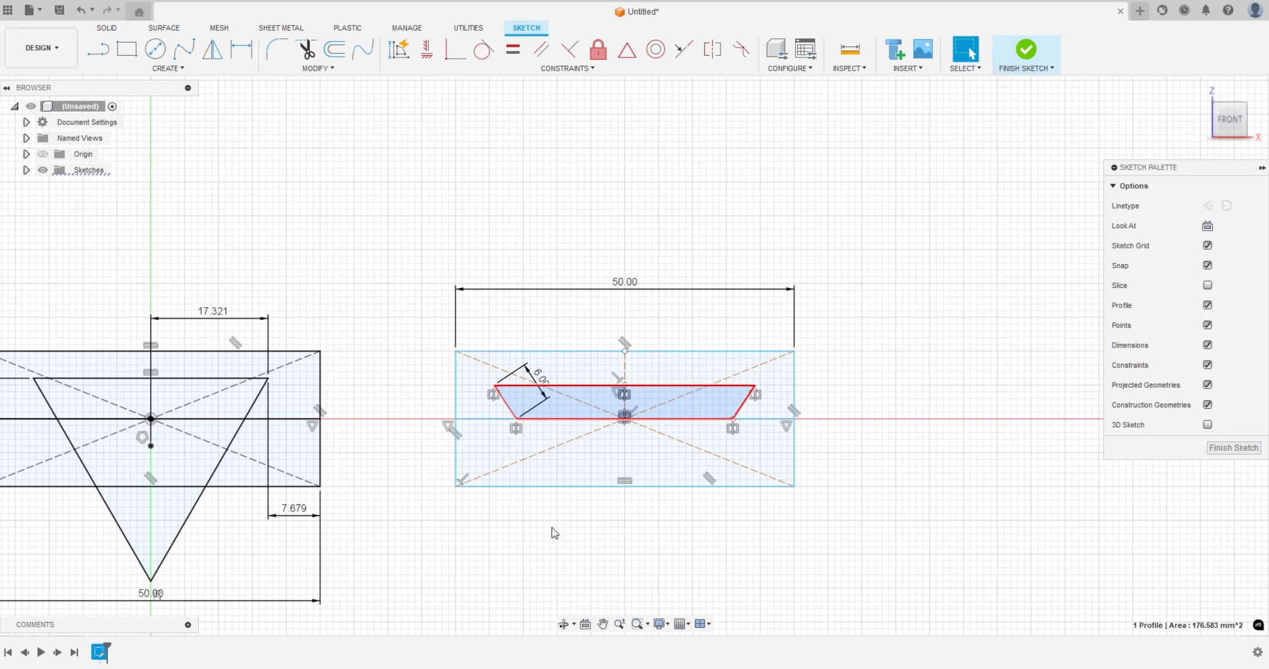
{"action": "scroll", "coordinate": [651, 407], "scroll_direction": "down", "scroll_amount": 1}
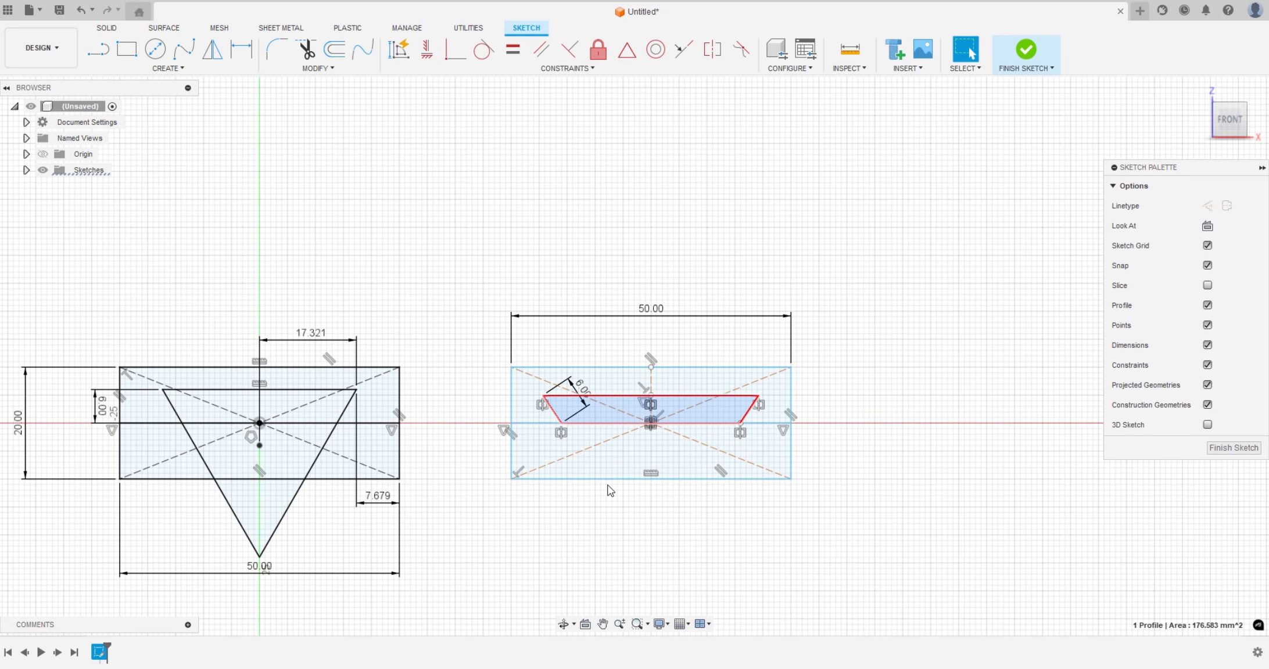
{"action": "middle_click_drag", "start_coordinate": [605, 522], "coordinate": [672, 482]}
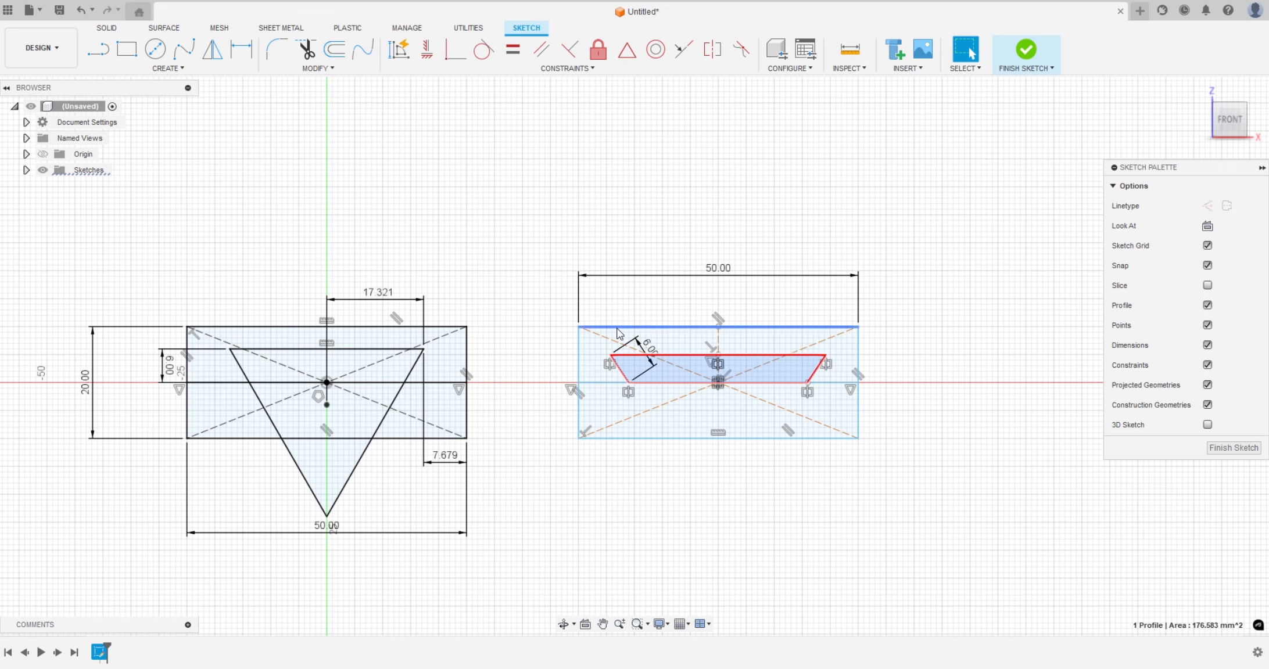
{"action": "mouse_move", "coordinate": [542, 286]}
{"action": "left_mouse_down"}
{"action": "mouse_move", "coordinate": [841, 467]}
{"action": "mouse_move", "coordinate": [916, 497]}
{"action": "left_mouse_up"}
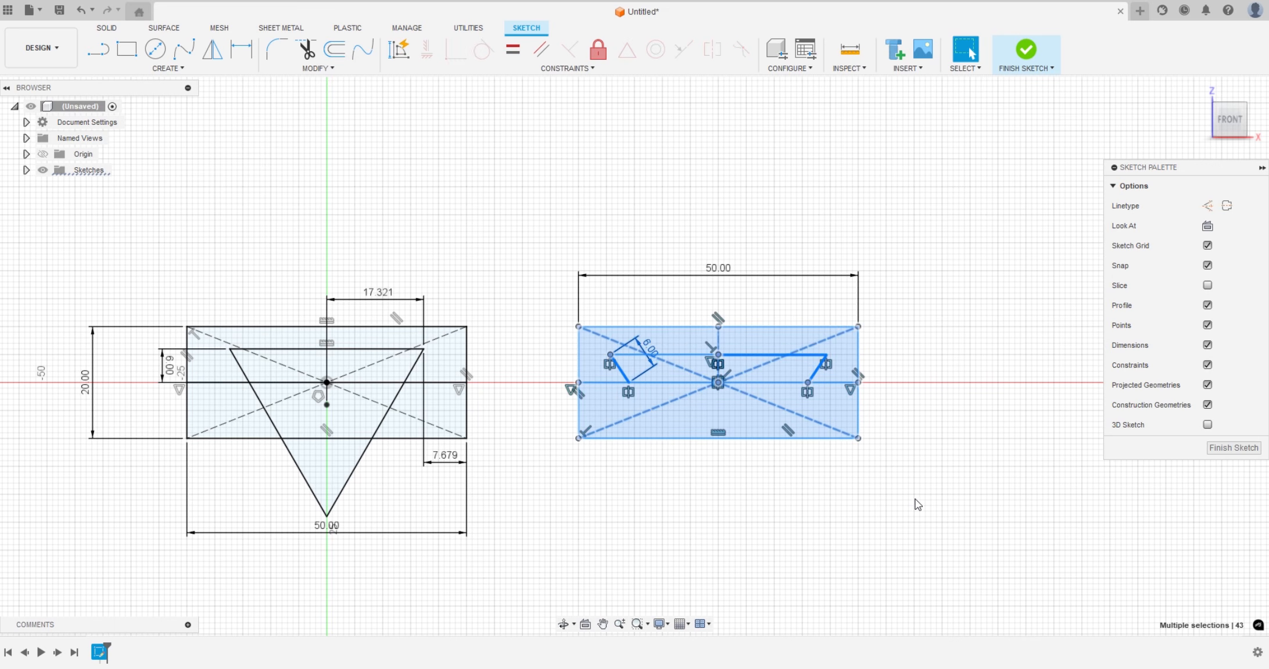
{"action": "key", "text": "Delete"}
Finish the sketch and extrude the three profiles of the rectangle's lower half 50 mm as a new body
{"action": "left_click", "coordinate": [1025, 52]}
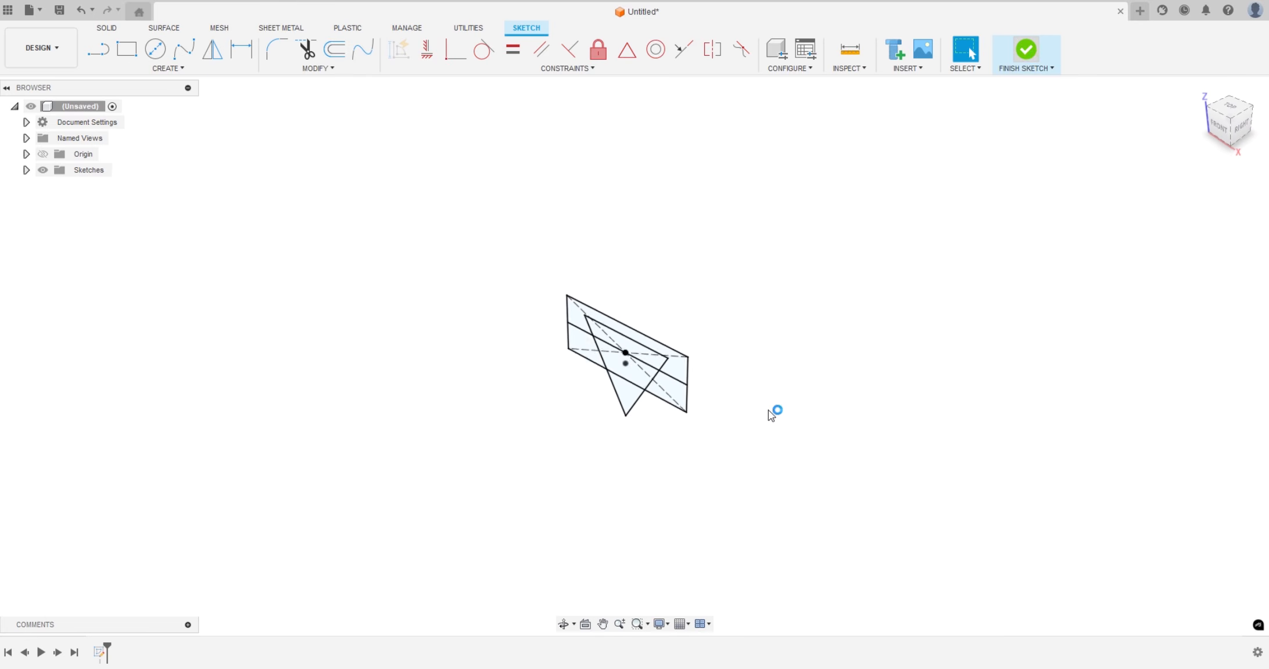
{"action": "scroll", "coordinate": [751, 354], "scroll_direction": "up", "scroll_amount": 5}
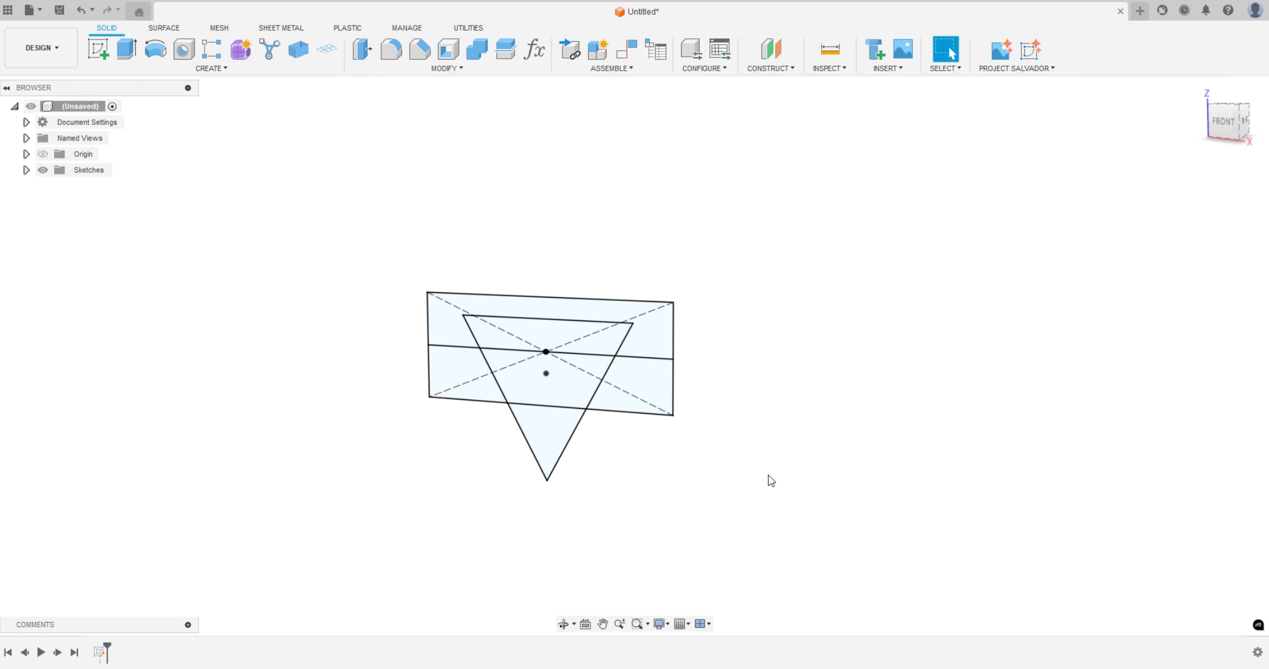
{"action": "middle_click_drag", "start_coordinate": [767, 478], "coordinate": [716, 527], "text": "shift"}
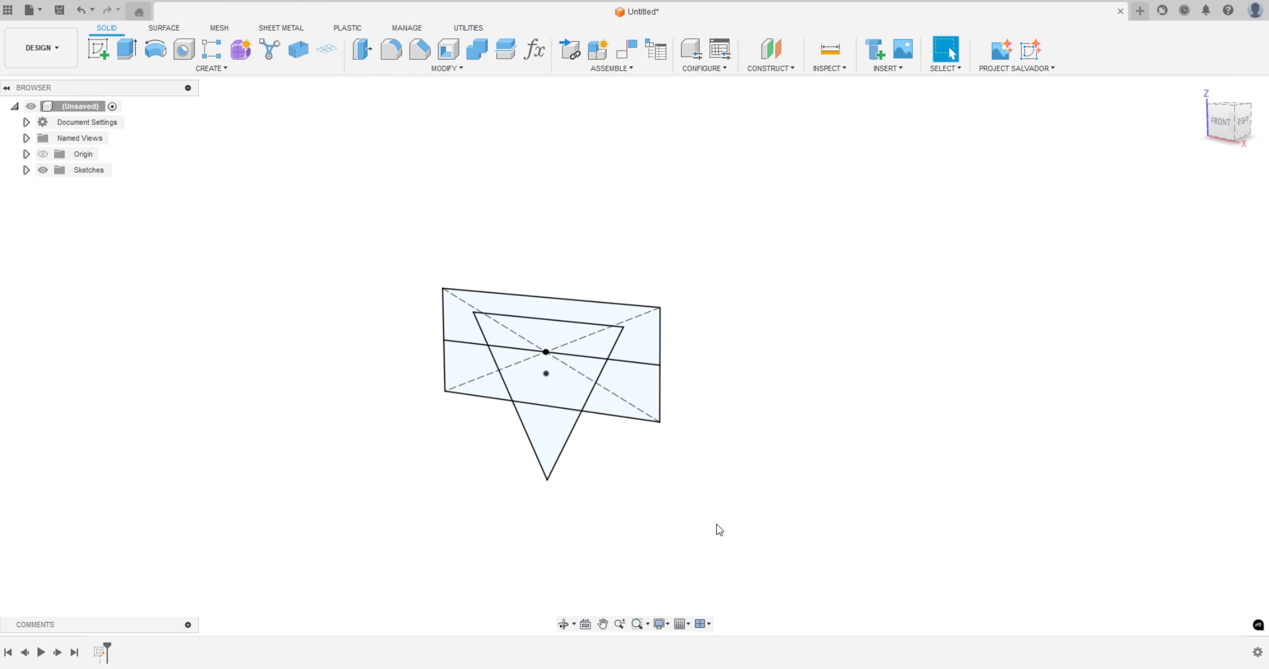
{"action": "left_click", "coordinate": [481, 362]}
{"action": "left_click", "coordinate": [557, 386], "text": "shift"}
{"action": "left_click", "coordinate": [609, 399], "text": "shift"}
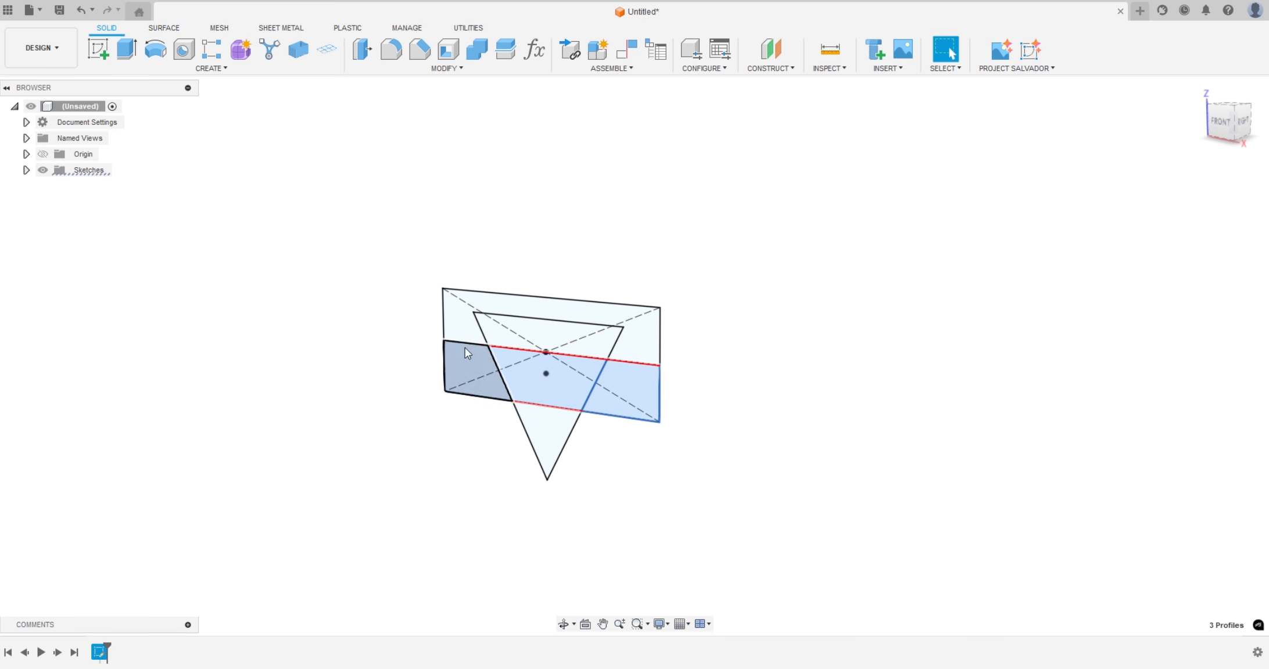
{"action": "type", "text": "e"}
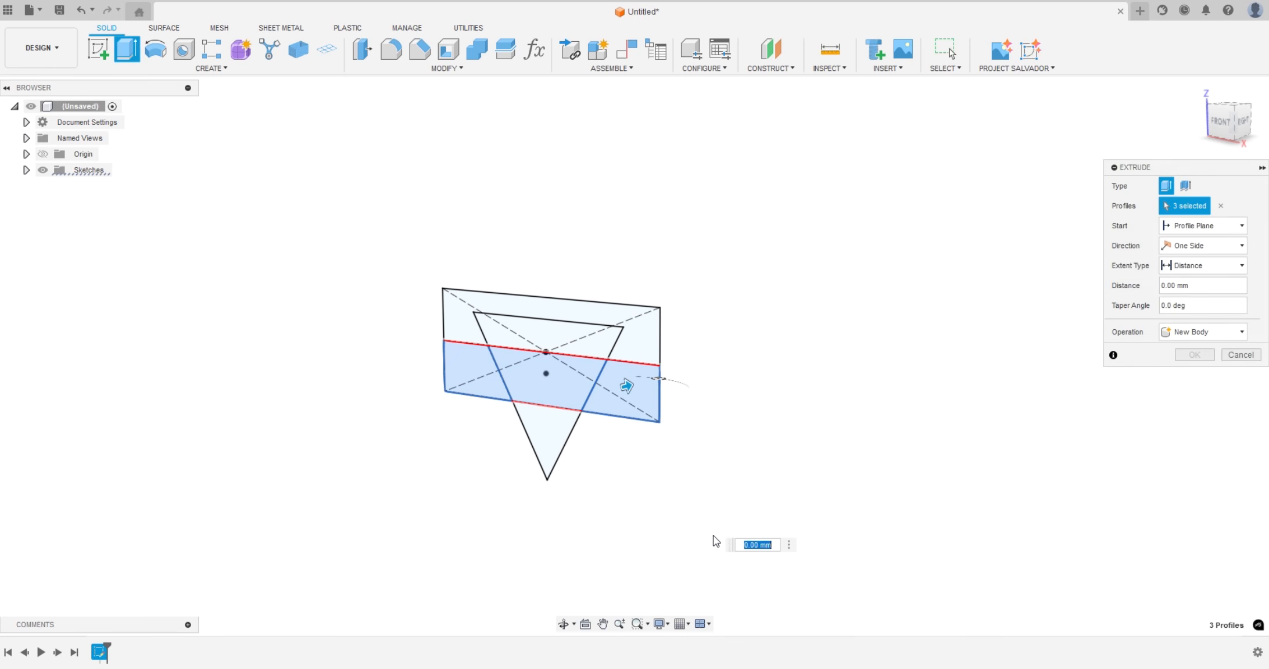
{"action": "type", "text": "50"}
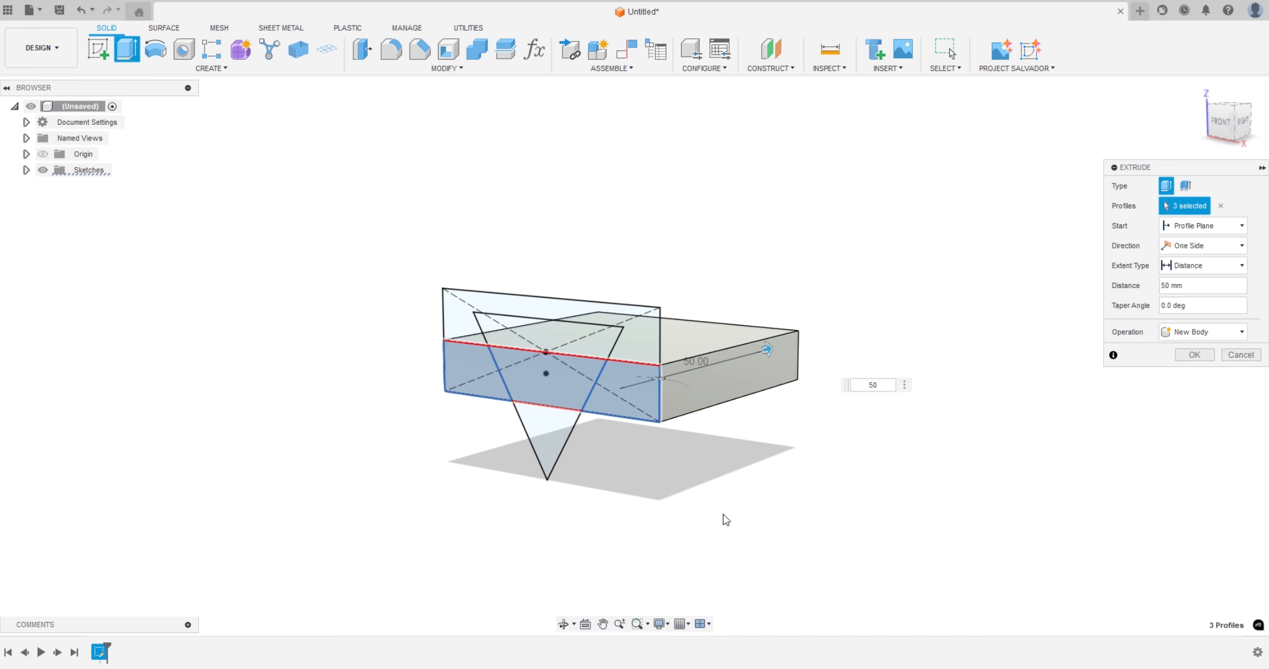
{"action": "middle_click_drag", "start_coordinate": [738, 448], "coordinate": [794, 507]}
{"action": "left_click", "coordinate": [1194, 355]}
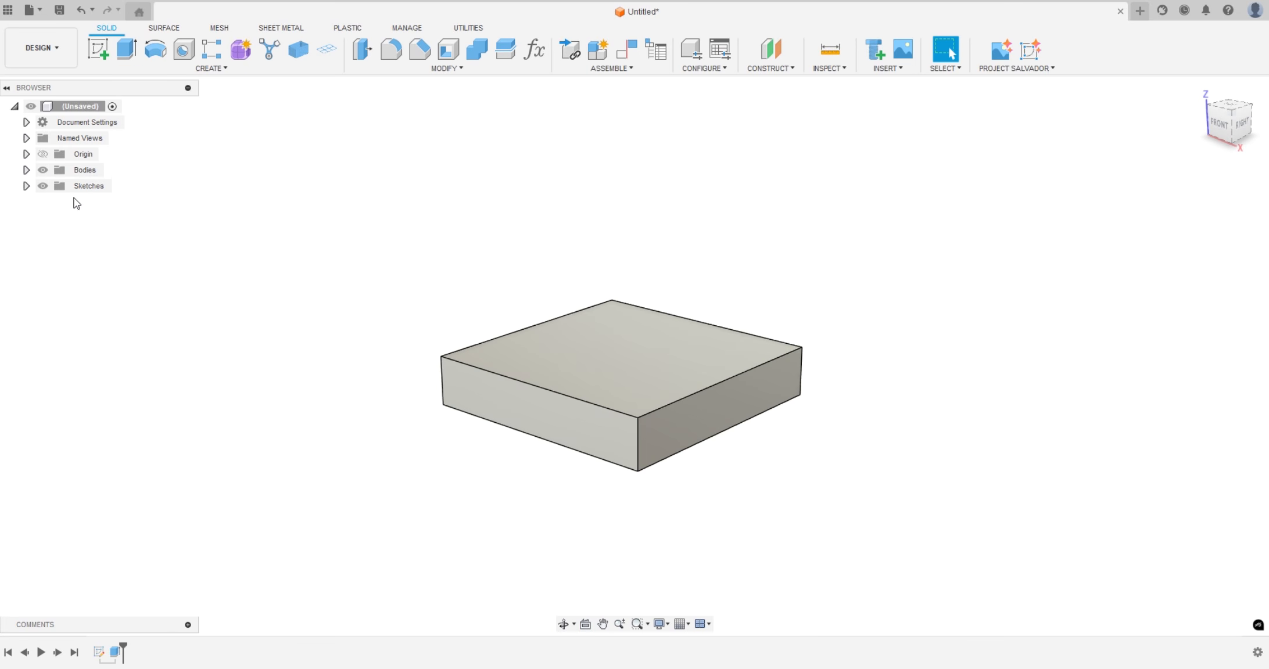
Show Sketch1 again and set up a 50 mm Extrude of the triangle's trapezoid above the midline, along the block
{"action": "left_click", "coordinate": [26, 186]}
{"action": "left_click", "coordinate": [55, 202]}
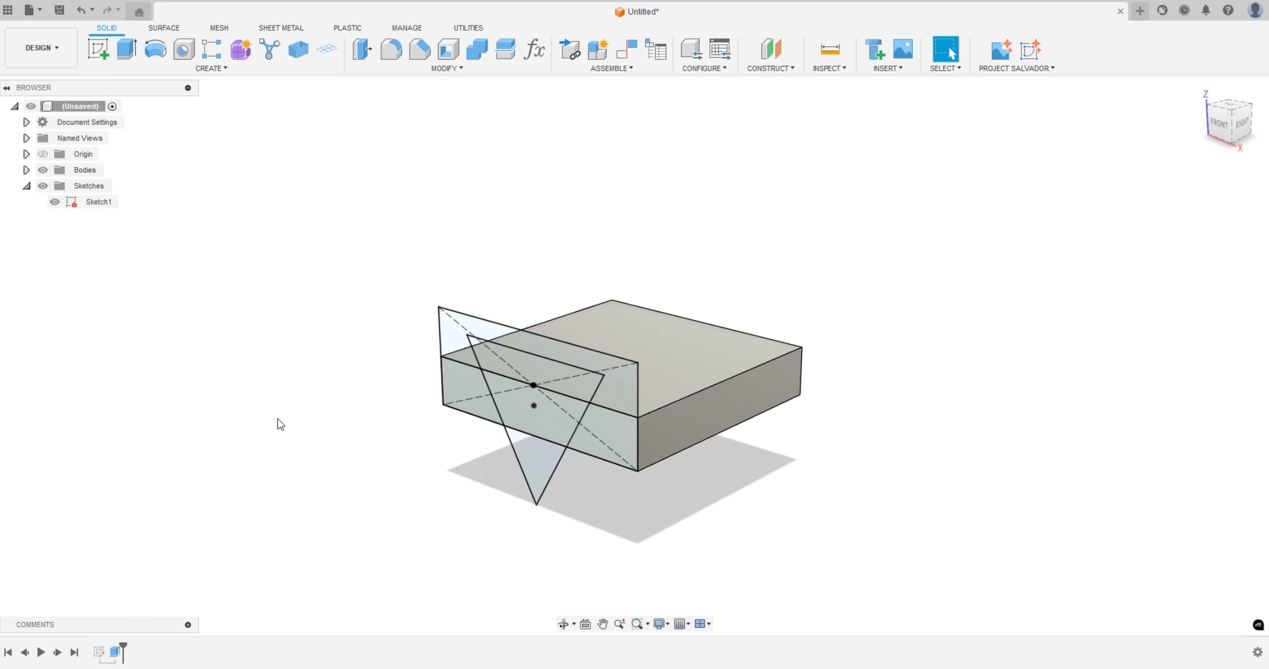
{"action": "scroll", "coordinate": [299, 441], "scroll_direction": "up", "scroll_amount": 3}
{"action": "left_click", "coordinate": [675, 332]}
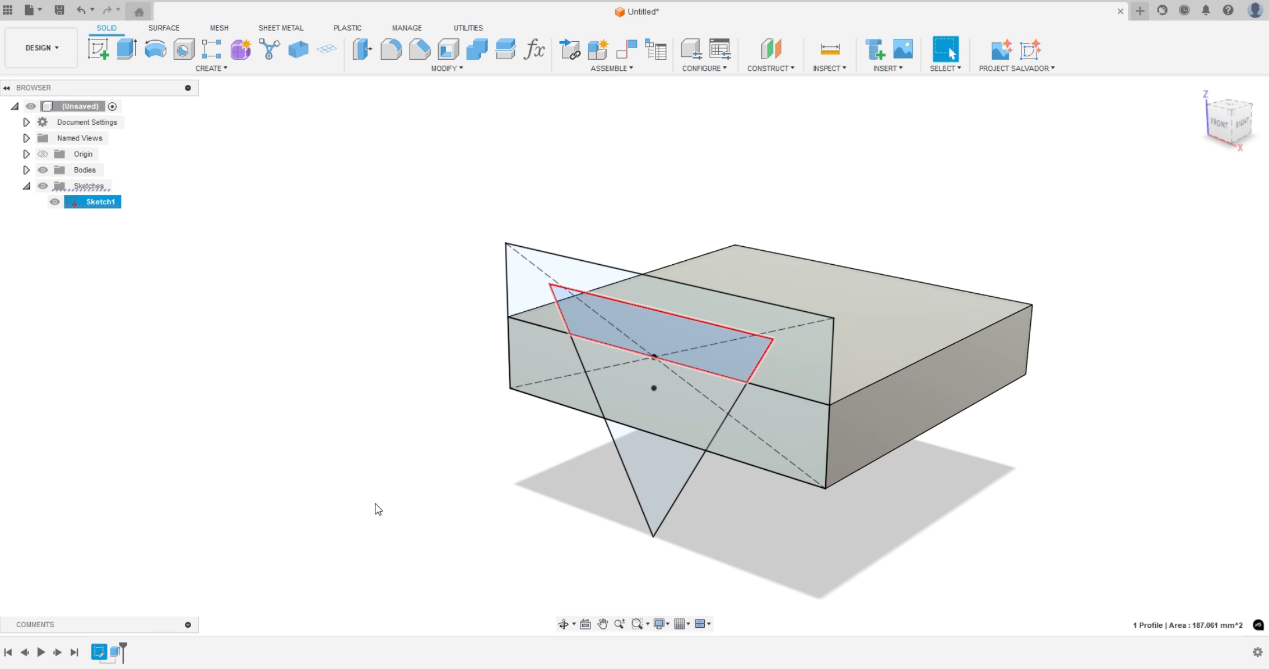
{"action": "middle_click_drag", "start_coordinate": [462, 527], "coordinate": [286, 567], "text": "shift"}
{"action": "key", "text": "e"}
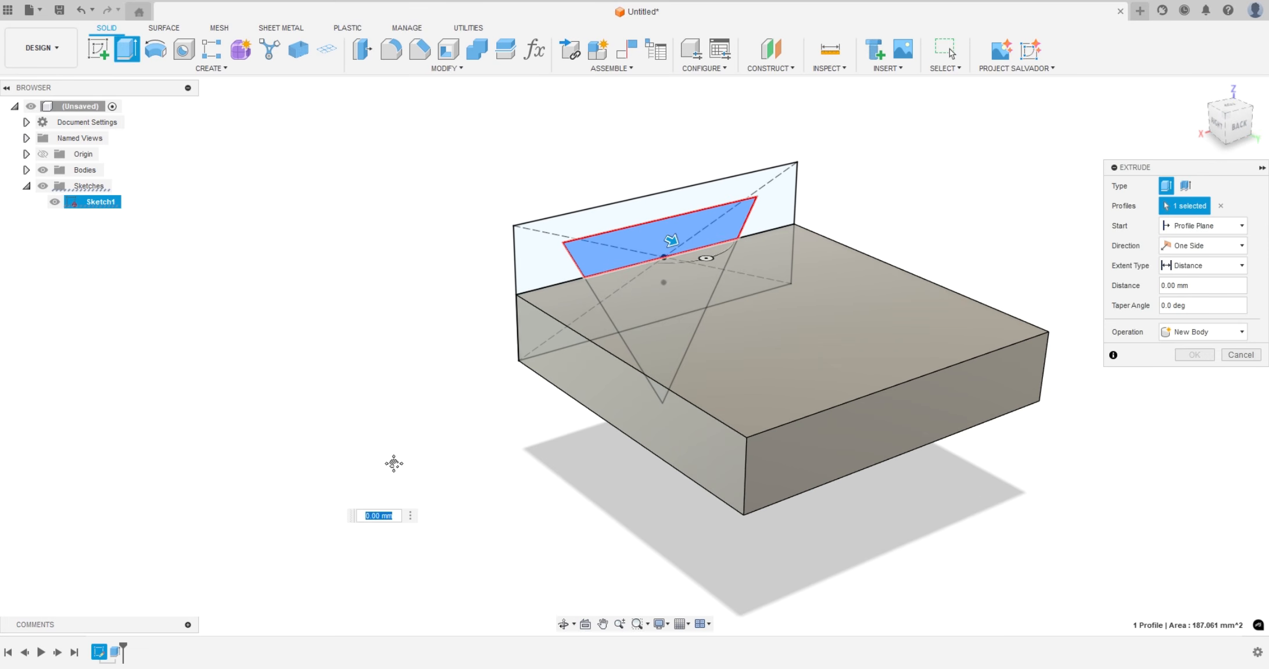
{"action": "middle_click_drag", "start_coordinate": [393, 463], "coordinate": [365, 459]}
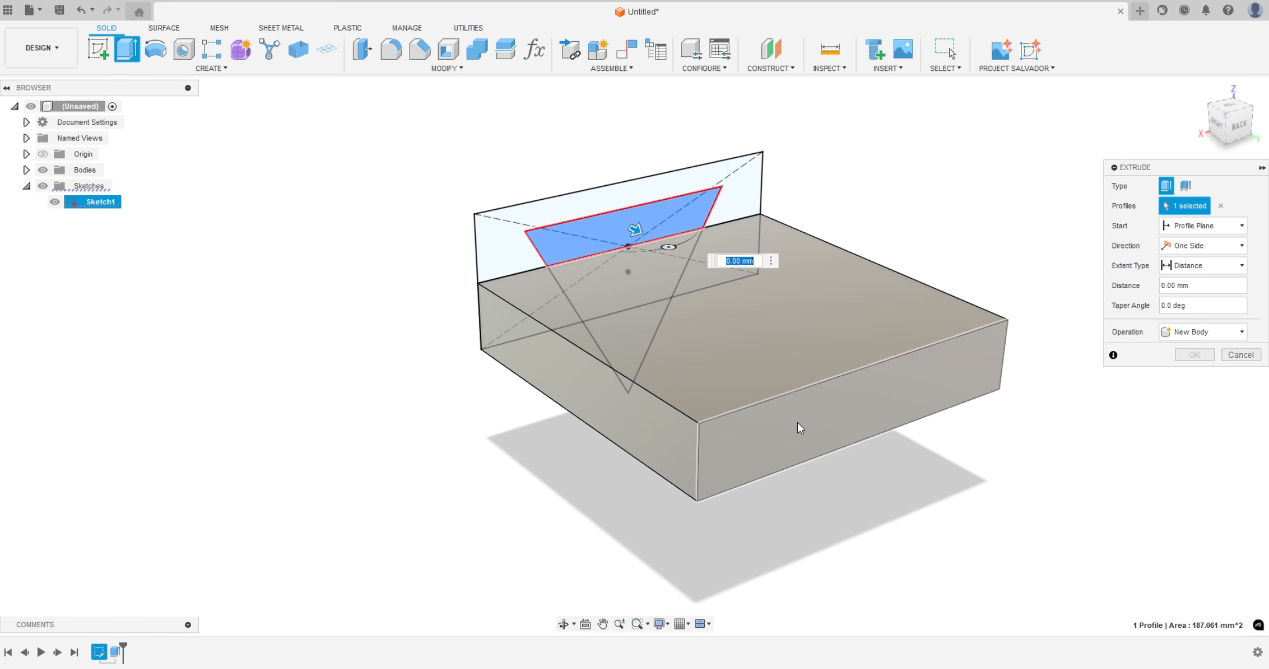
{"action": "type", "text": "50"}
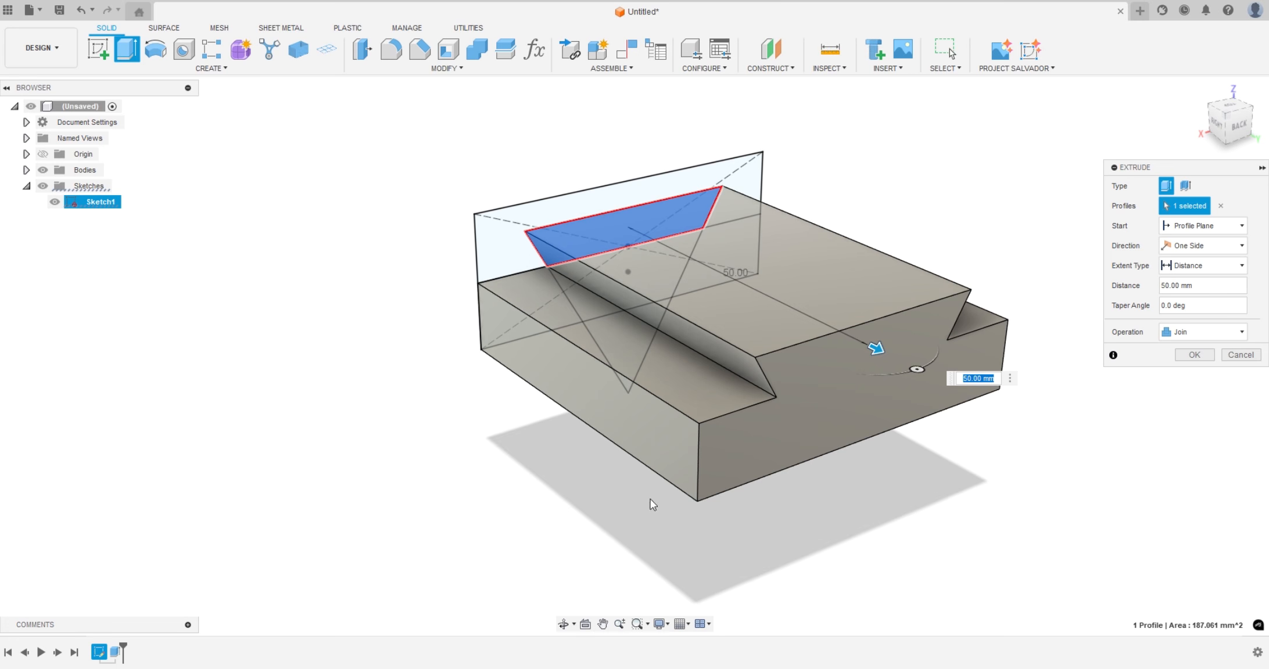
Set the taper angle of the trapezoid extrusion to 2 degrees
{"action": "middle_click_drag", "start_coordinate": [652, 507], "coordinate": [495, 504], "text": "shift"}
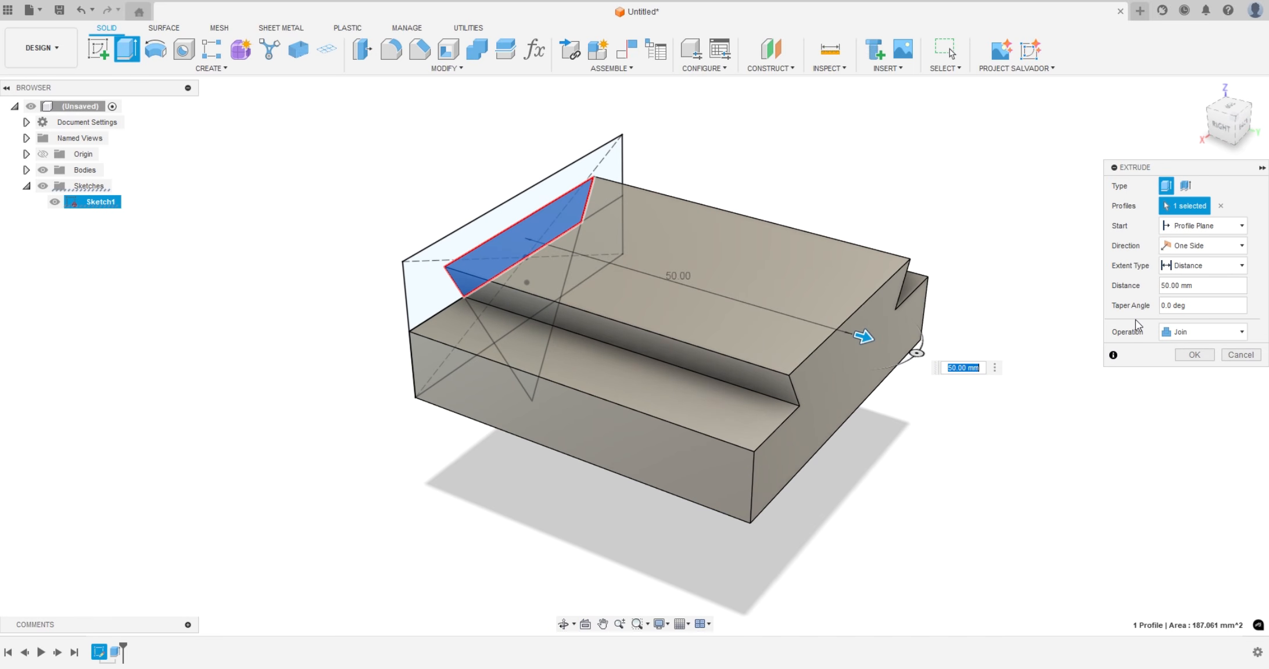
{"action": "scroll", "coordinate": [926, 345], "scroll_direction": "up", "scroll_amount": 3}
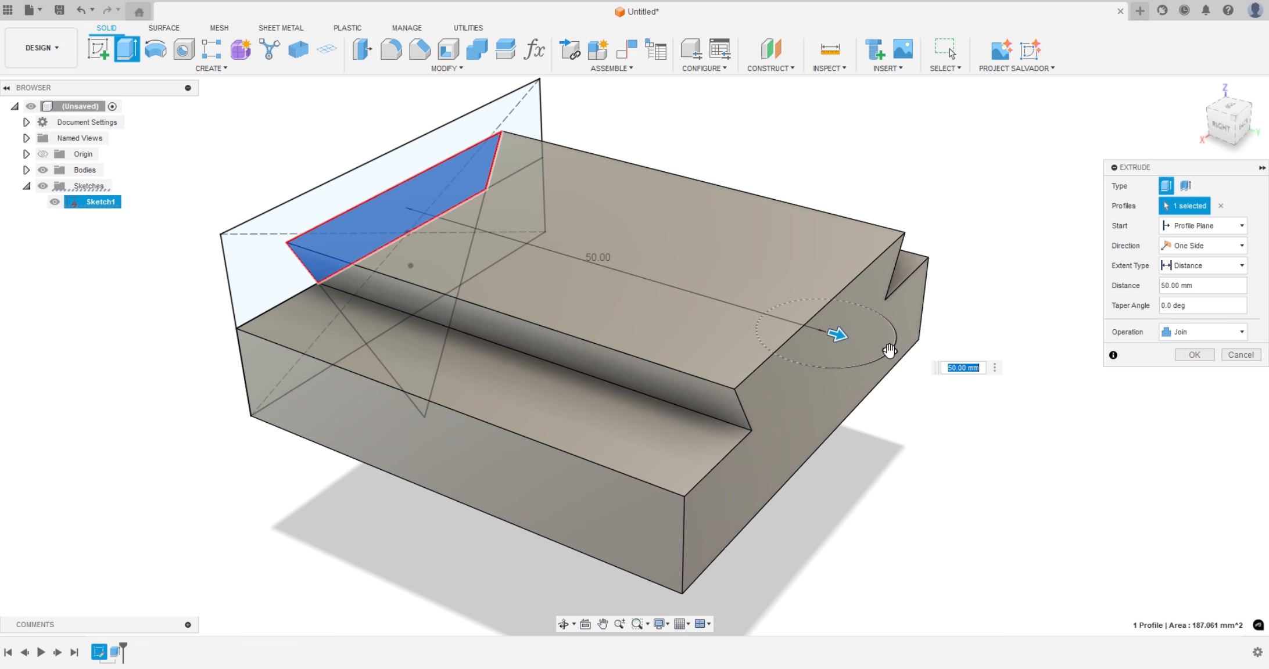
{"action": "left_click", "coordinate": [889, 350]}
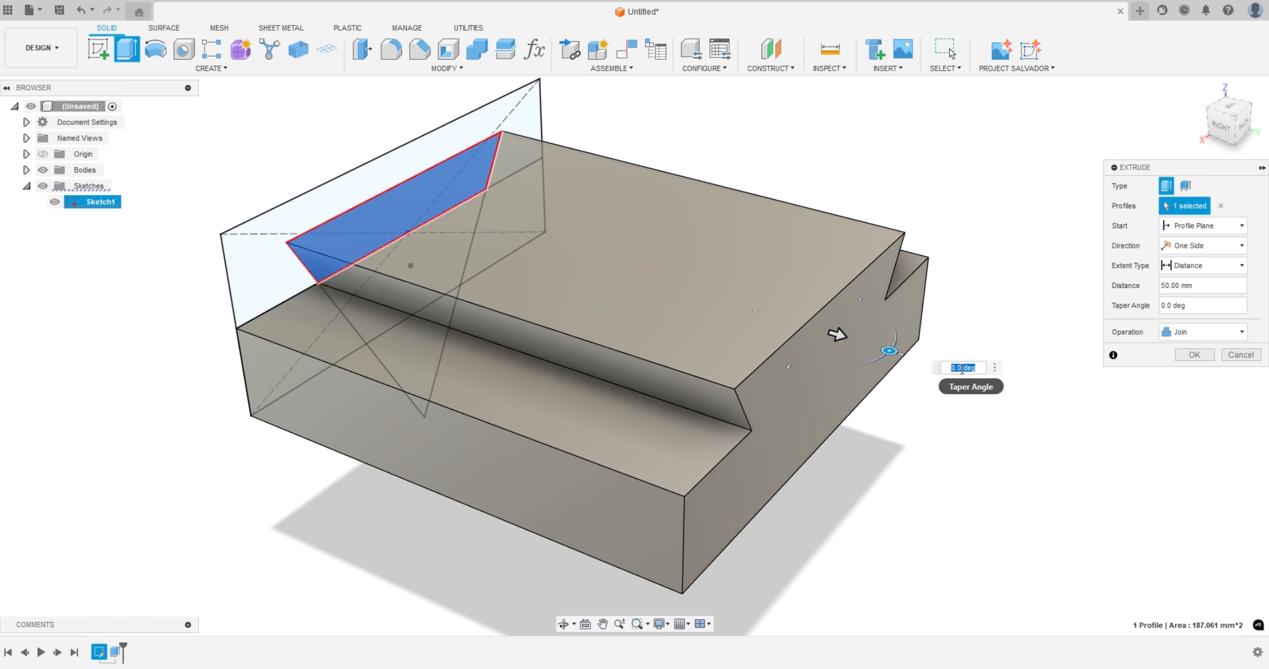
{"action": "key", "text": "BackSpace"}
{"action": "type", "text": "1.5"}
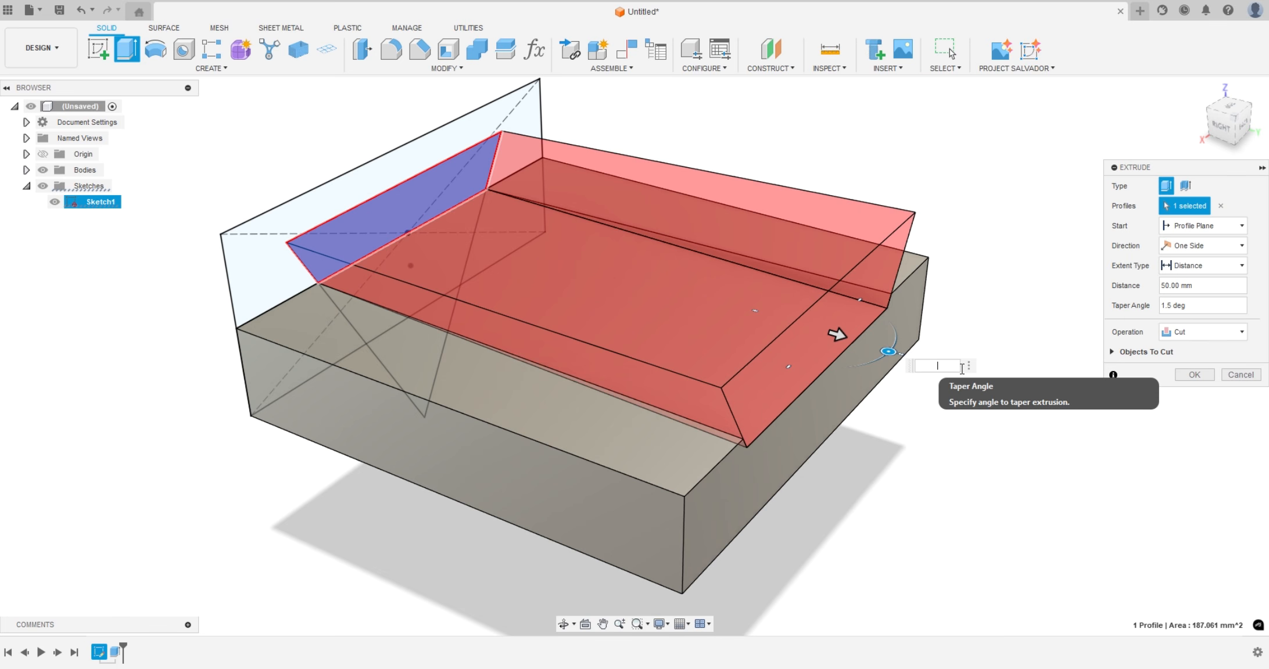
{"action": "type", "text": "2"}
{"action": "key", "text": "Return"}
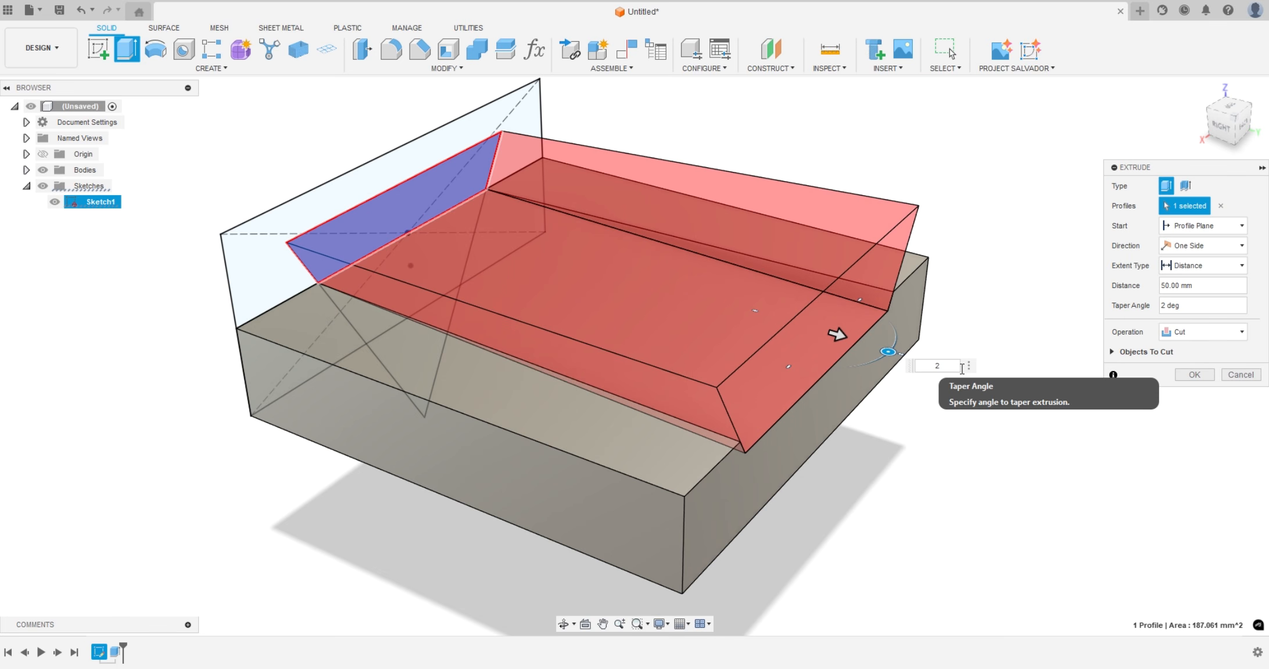
{"action": "mouse_move", "coordinate": [858, 518]}
{"action": "middle_mouse_down", "text": "shift"}
{"action": "mouse_move", "coordinate": [823, 488]}
{"action": "mouse_move", "coordinate": [849, 503]}
{"action": "middle_mouse_up", "text": "shift"}
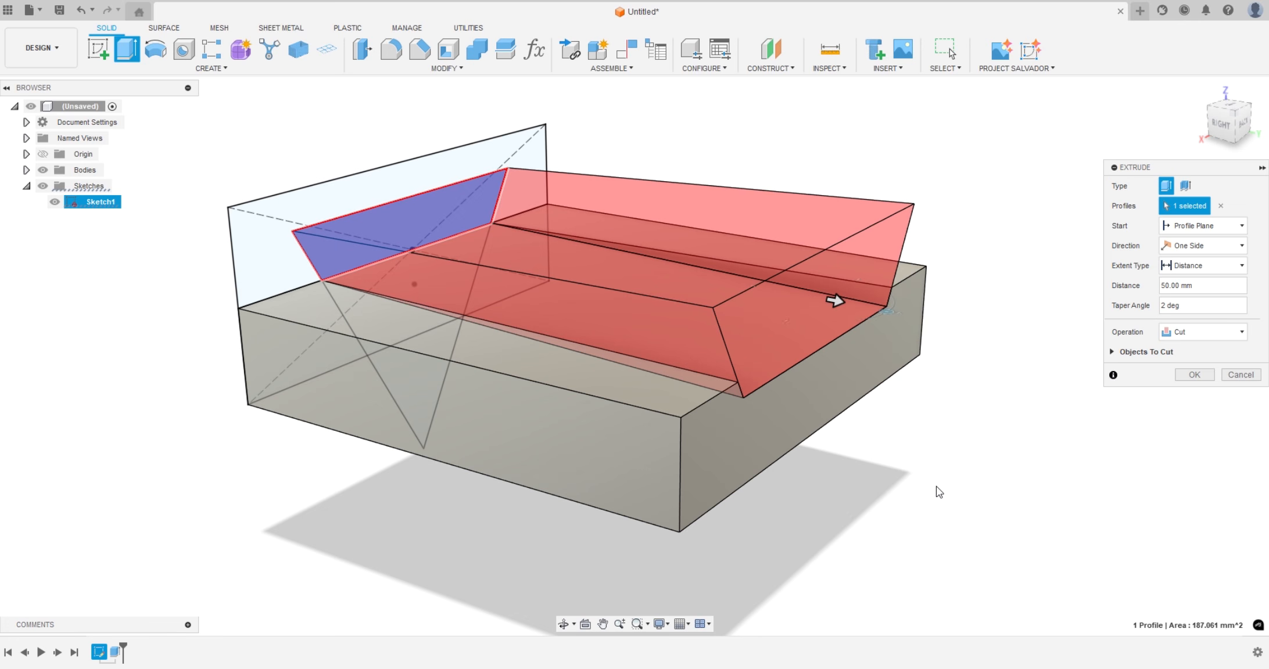
{"action": "mouse_move", "coordinate": [937, 489]}
{"action": "middle_mouse_down", "text": "shift"}
{"action": "mouse_move", "coordinate": [906, 462]}
{"action": "mouse_move", "coordinate": [936, 483]}
{"action": "middle_mouse_up", "text": "shift"}
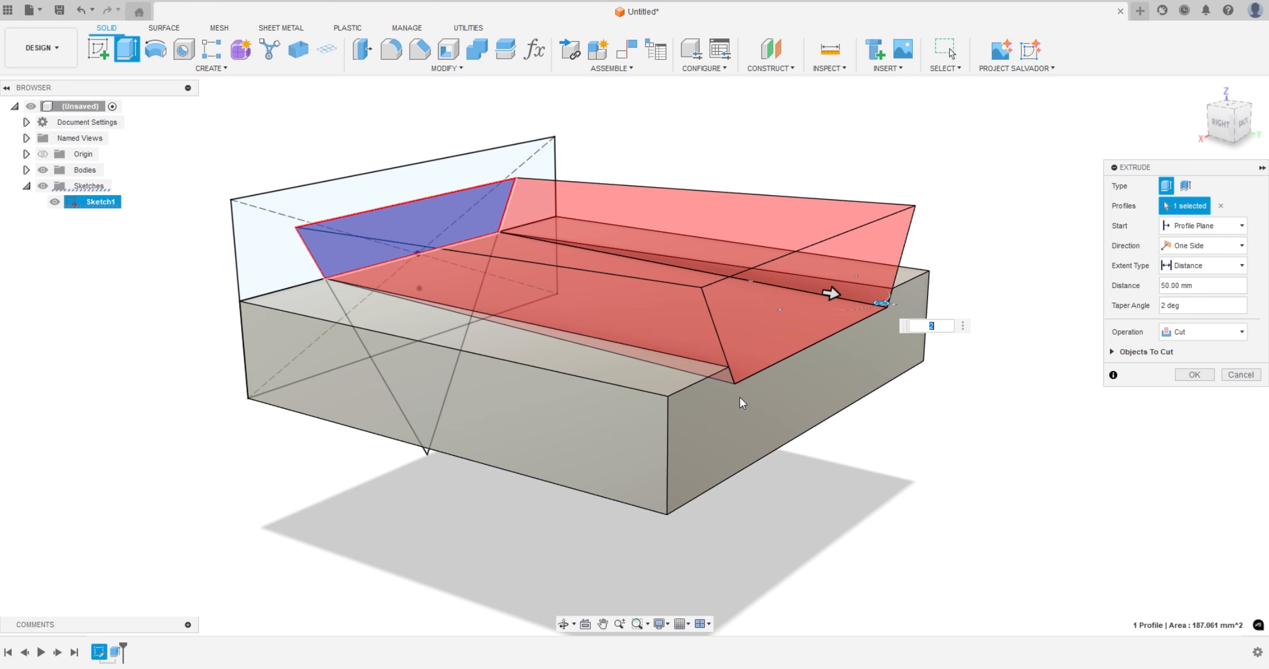
Join the tapered trapezoid extrusion to the base block and hide Sketch1
{"action": "left_click", "coordinate": [1197, 331]}
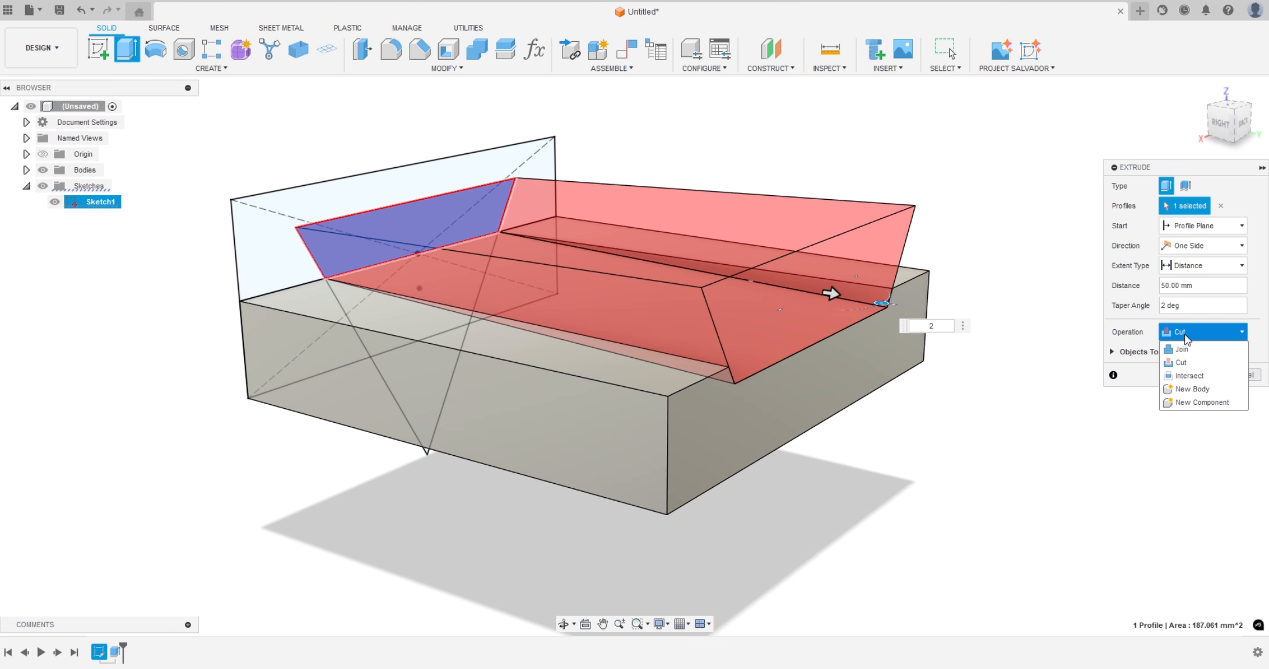
{"action": "left_click", "coordinate": [1180, 348]}
{"action": "left_click", "coordinate": [1185, 354]}
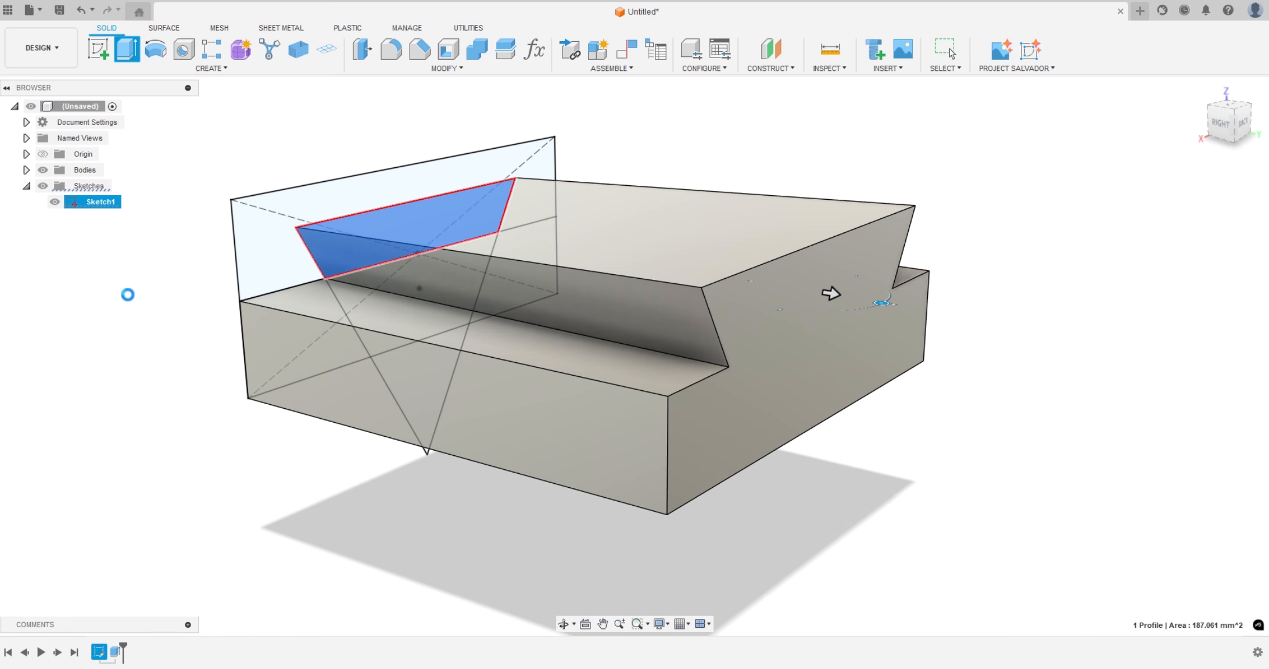
{"action": "left_click", "coordinate": [55, 202]}
{"action": "middle_click_drag", "start_coordinate": [191, 410], "coordinate": [275, 492], "text": "shift"}
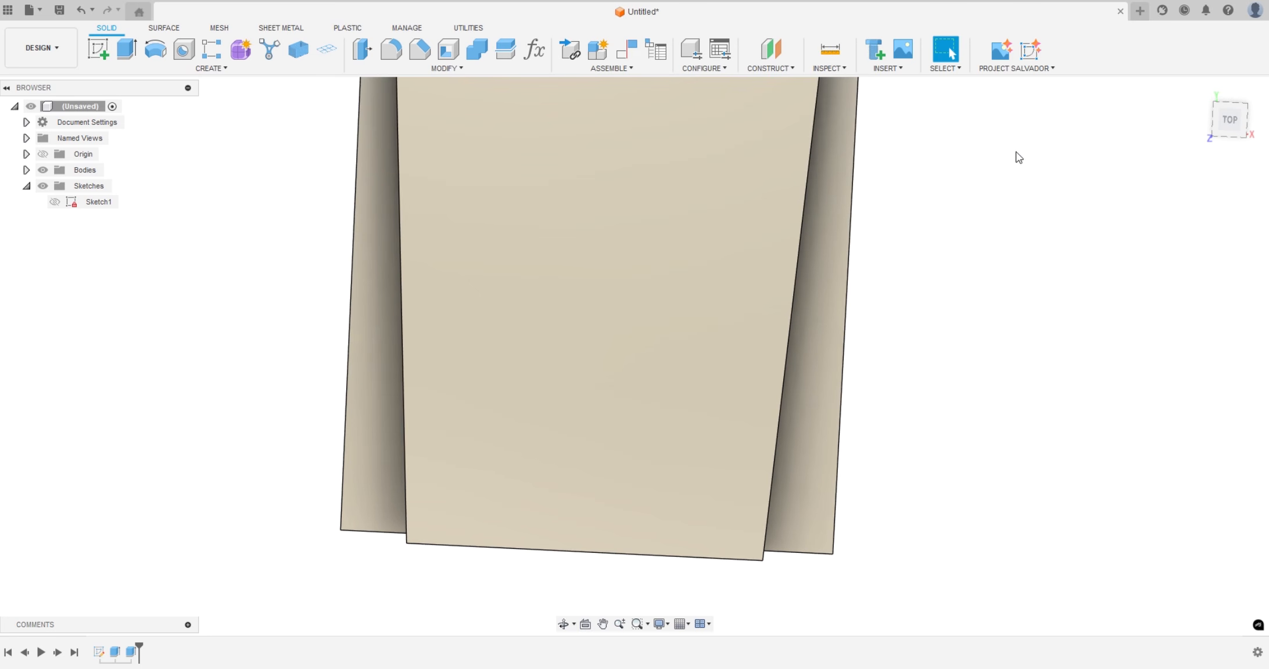
{"action": "left_click", "coordinate": [1224, 121]}
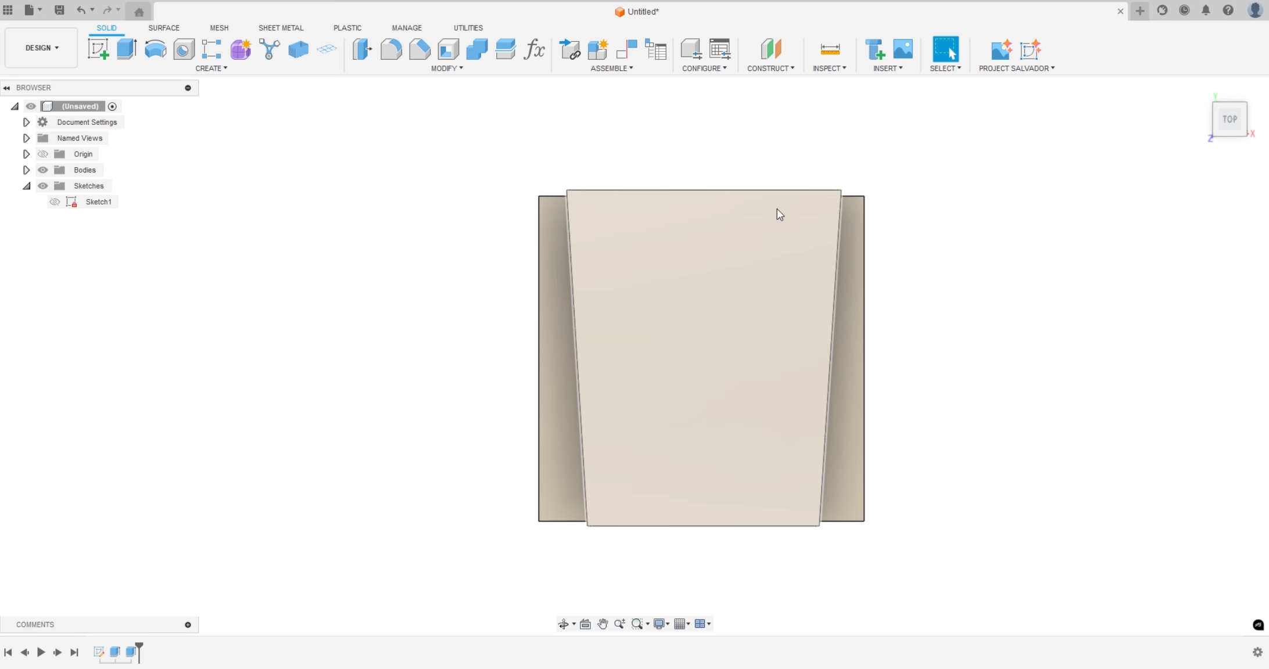
{"action": "middle_click_drag", "start_coordinate": [351, 379], "coordinate": [303, 289], "text": "shift"}
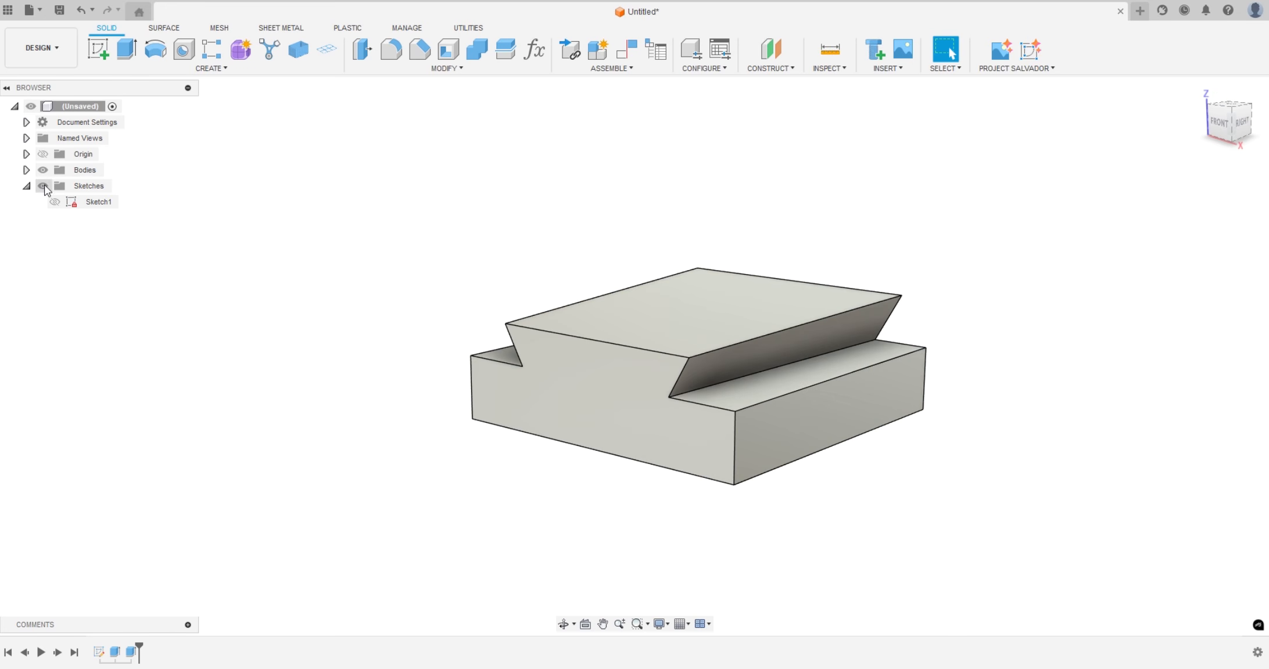
Show Sketch1, extrude the rectangle's two upper-half profiles 50 mm to the block's far face as a new body, and hide the sketch again
{"action": "left_click", "coordinate": [56, 202]}
{"action": "left_click", "coordinate": [55, 202]}
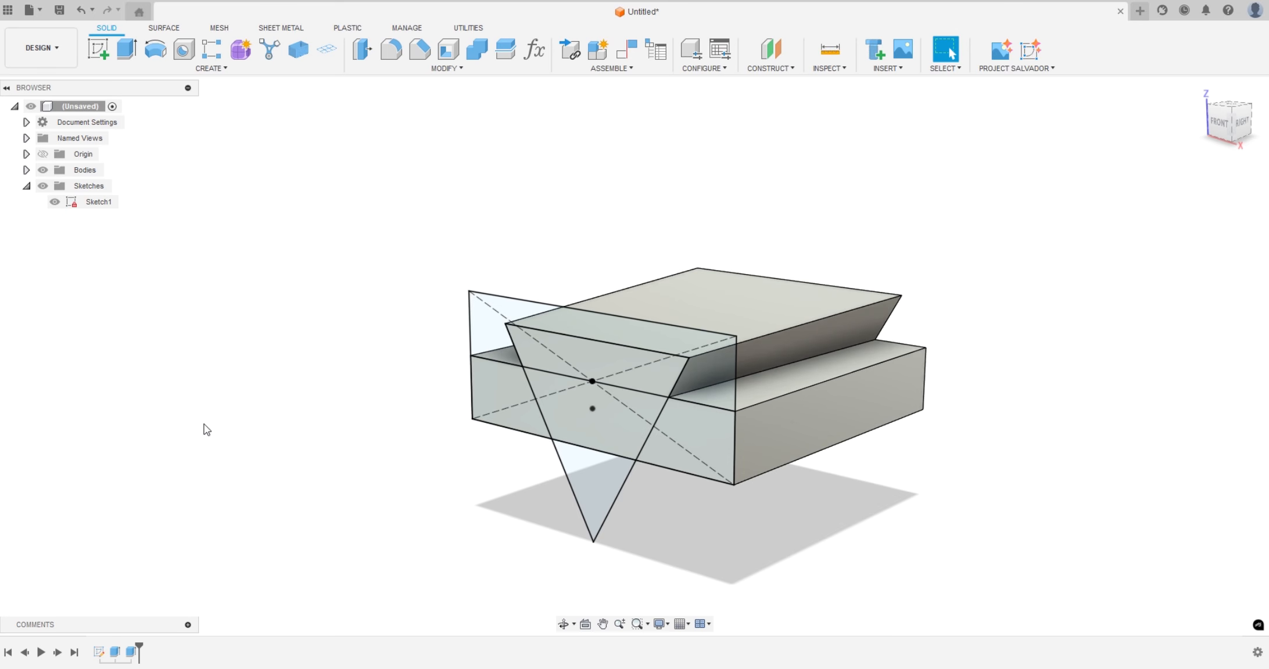
{"action": "left_click", "coordinate": [447, 310]}
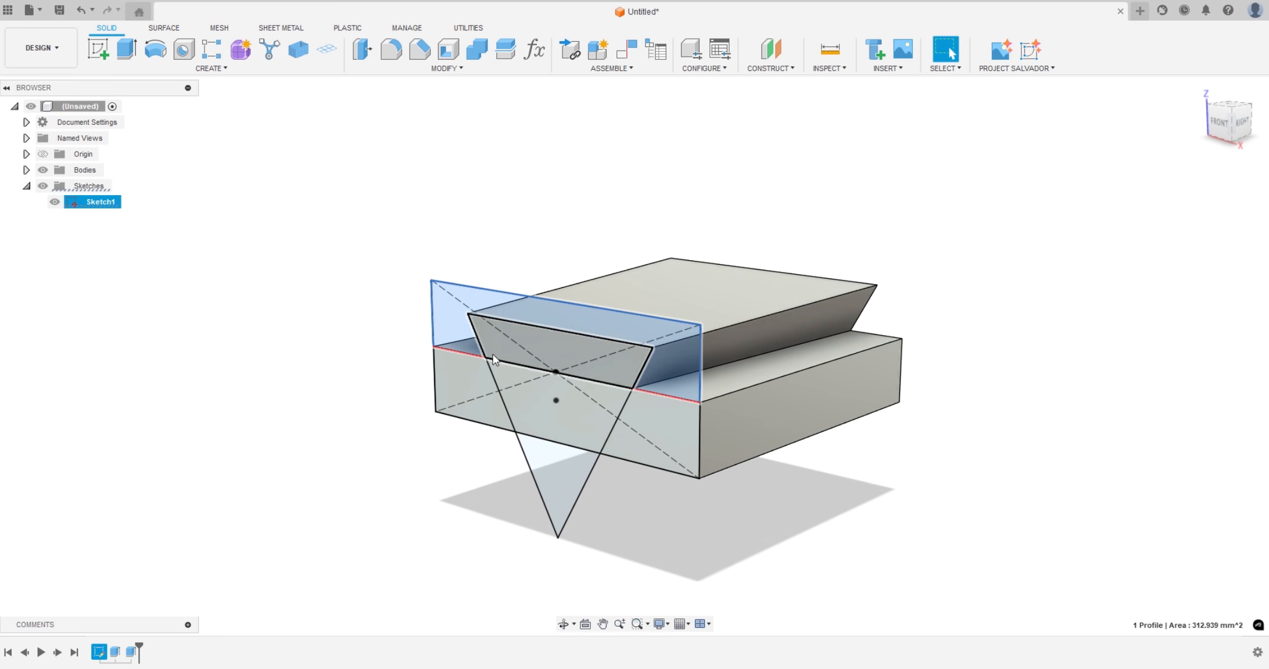
{"action": "left_click", "coordinate": [494, 352], "text": "ctrl"}
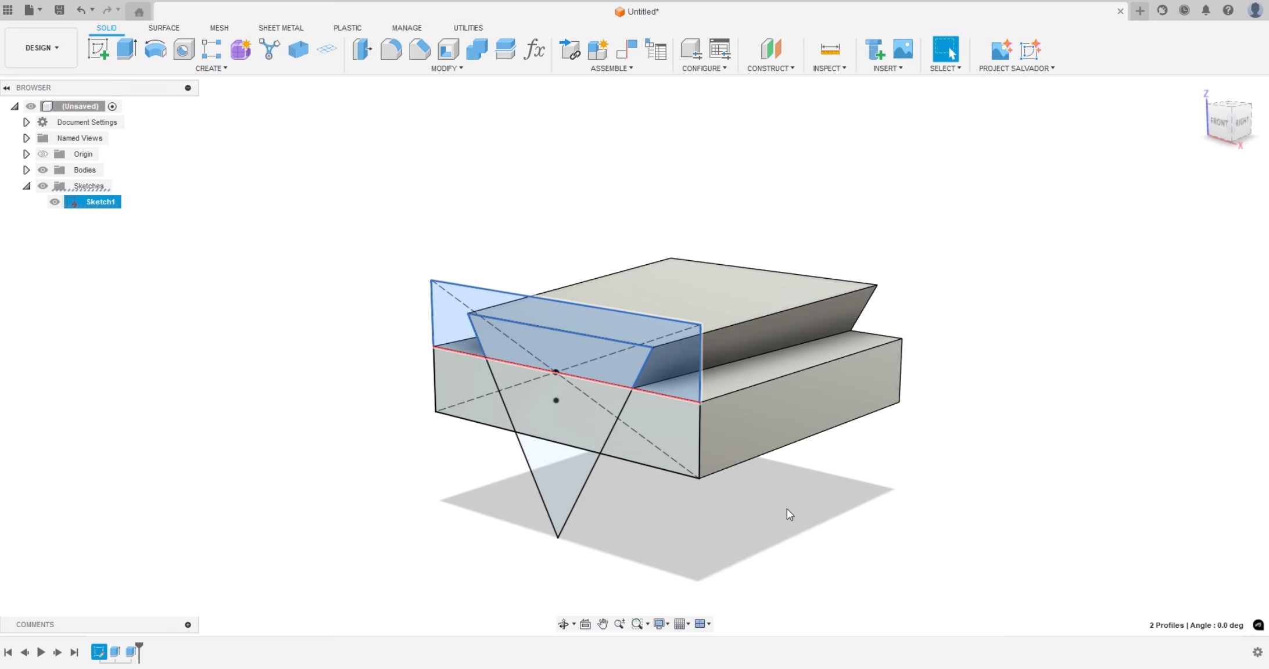
{"action": "key", "text": "e"}
{"action": "middle_click_drag", "start_coordinate": [933, 481], "coordinate": [827, 482], "text": "shift"}
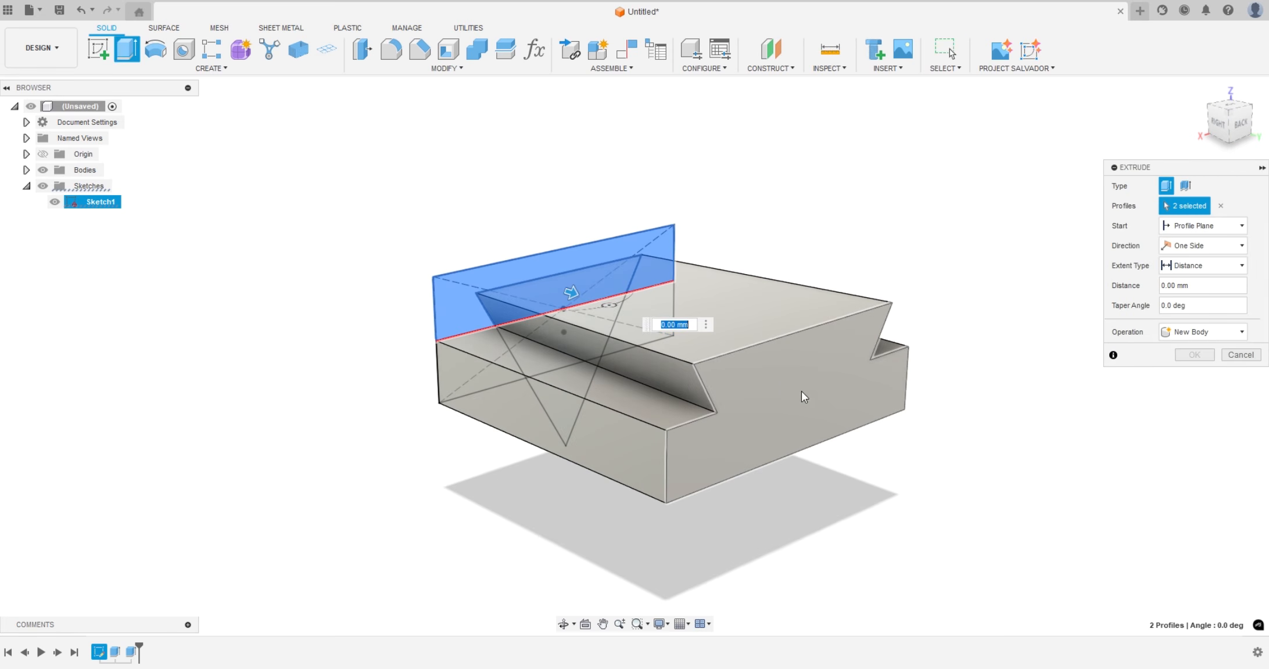
{"action": "left_click", "coordinate": [776, 378]}
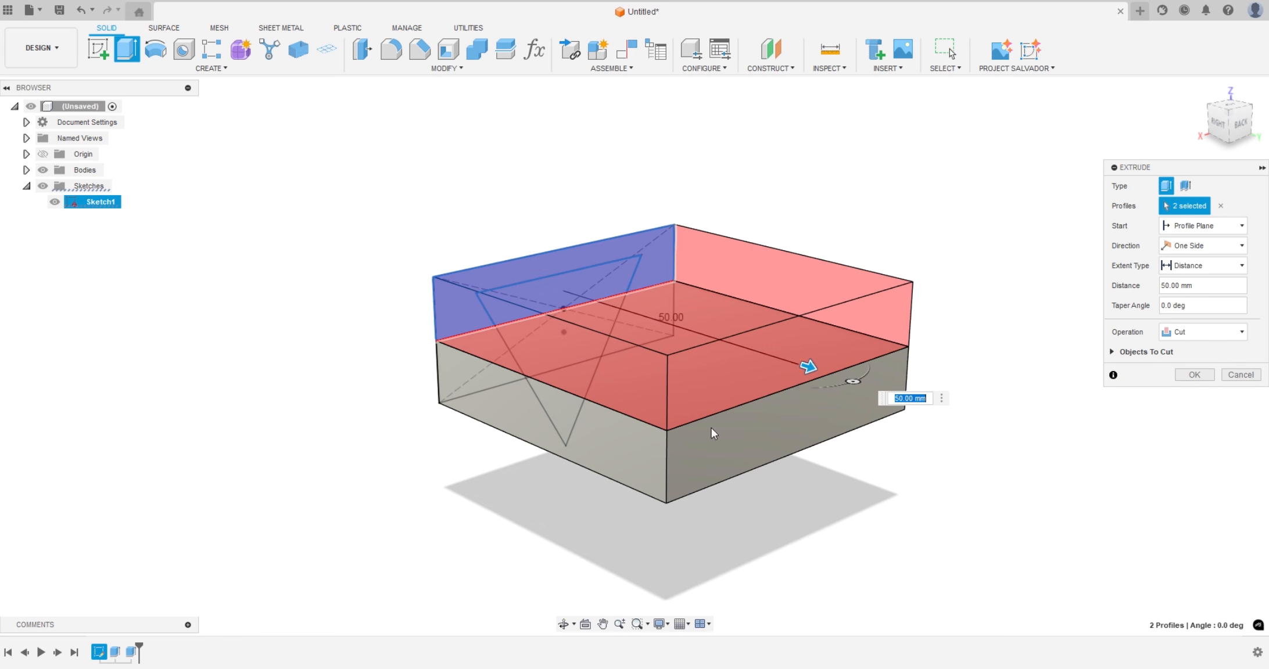
{"action": "middle_click_drag", "start_coordinate": [919, 554], "coordinate": [943, 544], "text": "shift"}
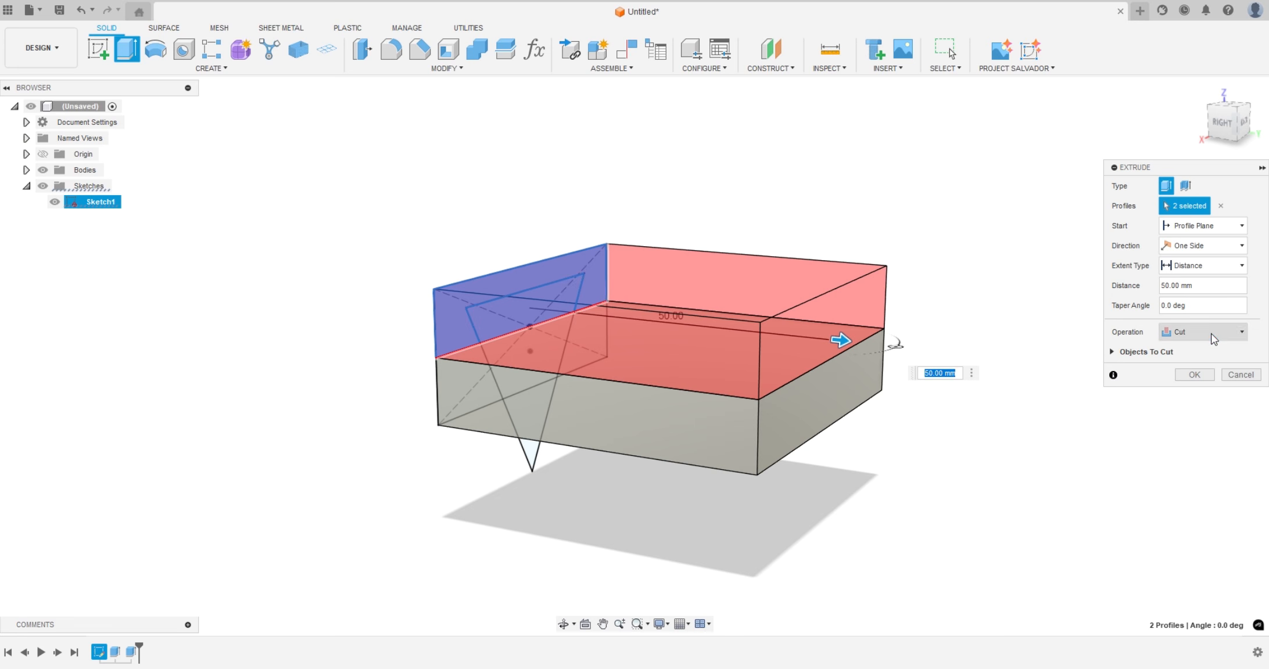
{"action": "left_click", "coordinate": [1167, 331]}
{"action": "left_click", "coordinate": [1186, 390]}
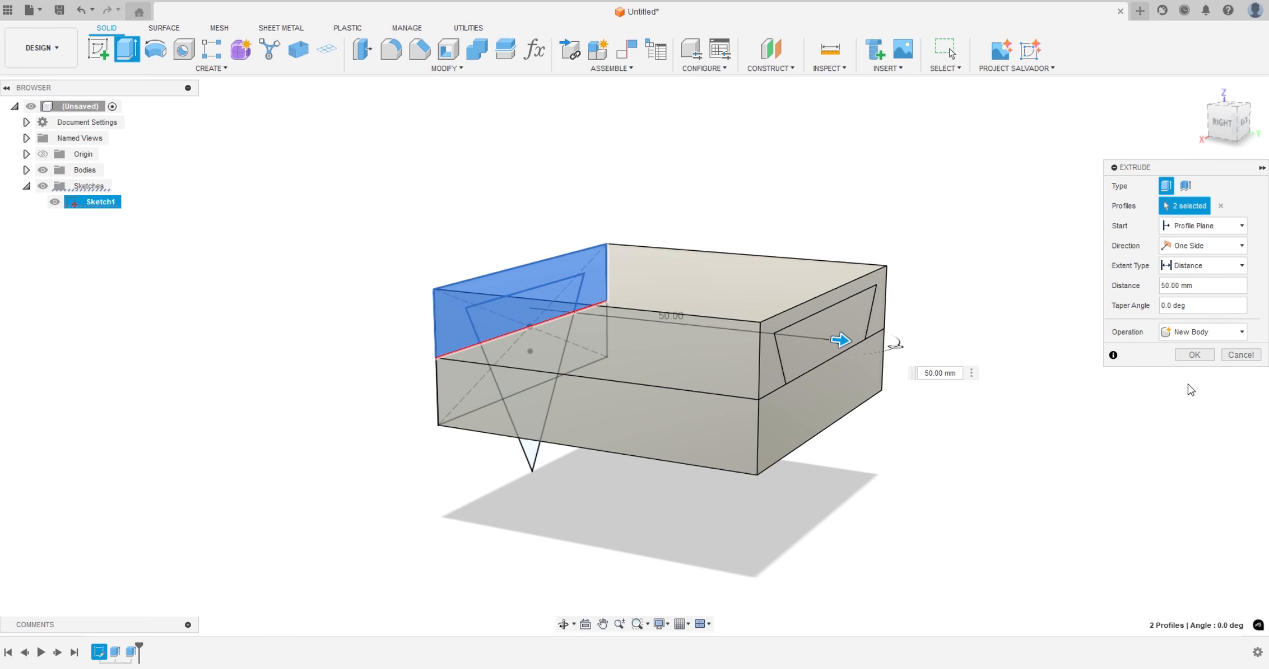
{"action": "left_click", "coordinate": [1185, 355]}
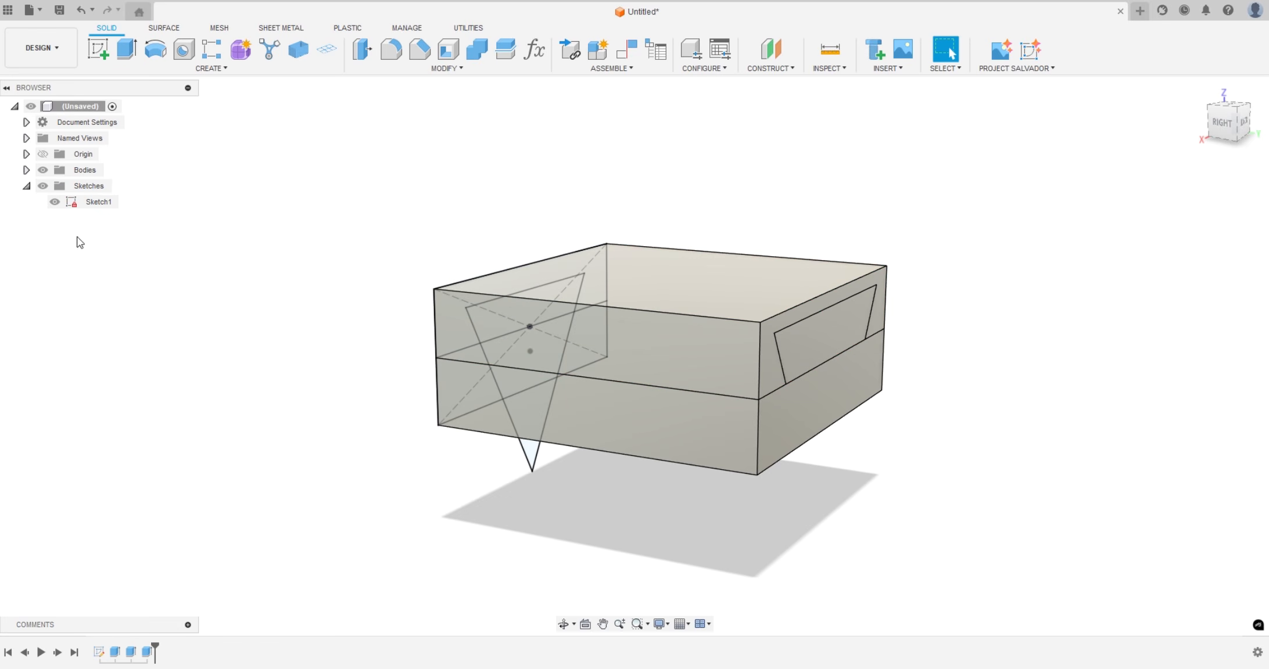
{"action": "left_click", "coordinate": [54, 201]}
Examine Body1 and Body2 individually by hiding one at a time, with both bodies shown again at the end
{"action": "middle_click_drag", "start_coordinate": [261, 411], "coordinate": [364, 394], "text": "shift"}
{"action": "left_click", "coordinate": [27, 170]}
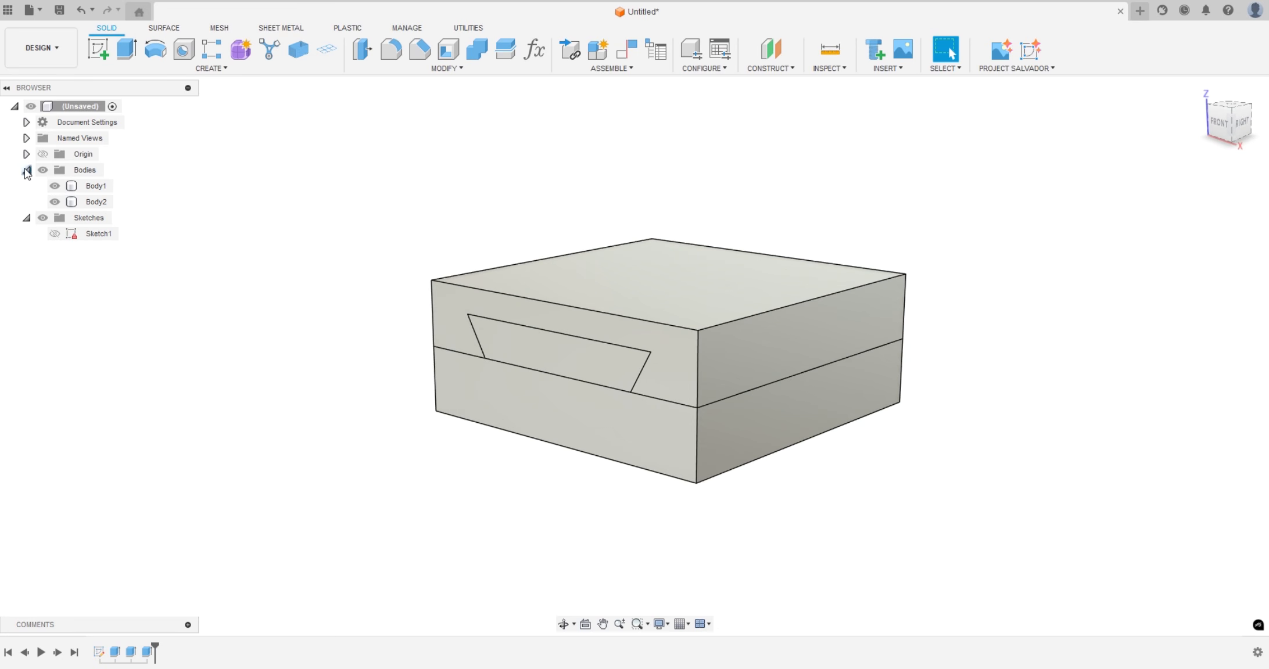
{"action": "left_click", "coordinate": [55, 201]}
{"action": "mouse_move", "coordinate": [277, 376]}
{"action": "middle_mouse_down", "text": "shift"}
{"action": "mouse_move", "coordinate": [291, 363]}
{"action": "mouse_move", "coordinate": [274, 376]}
{"action": "middle_mouse_up", "text": "shift"}
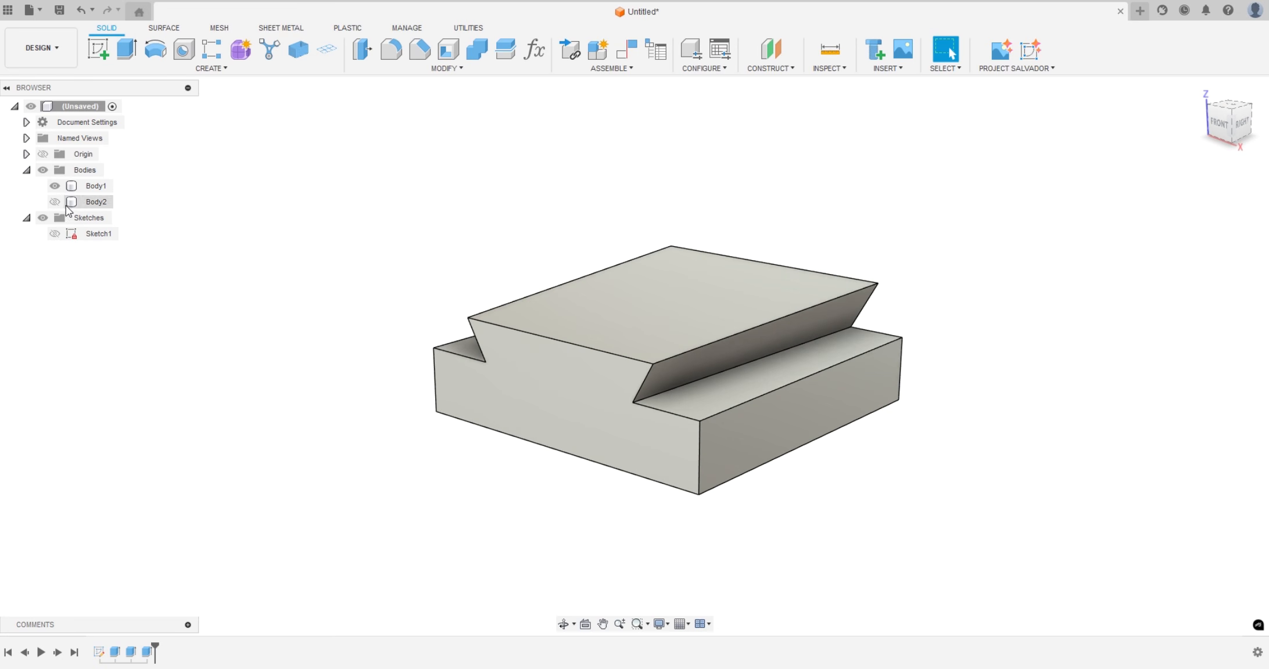
{"action": "left_click", "coordinate": [56, 188]}
{"action": "left_click", "coordinate": [55, 186]}
{"action": "left_click", "coordinate": [54, 201]}
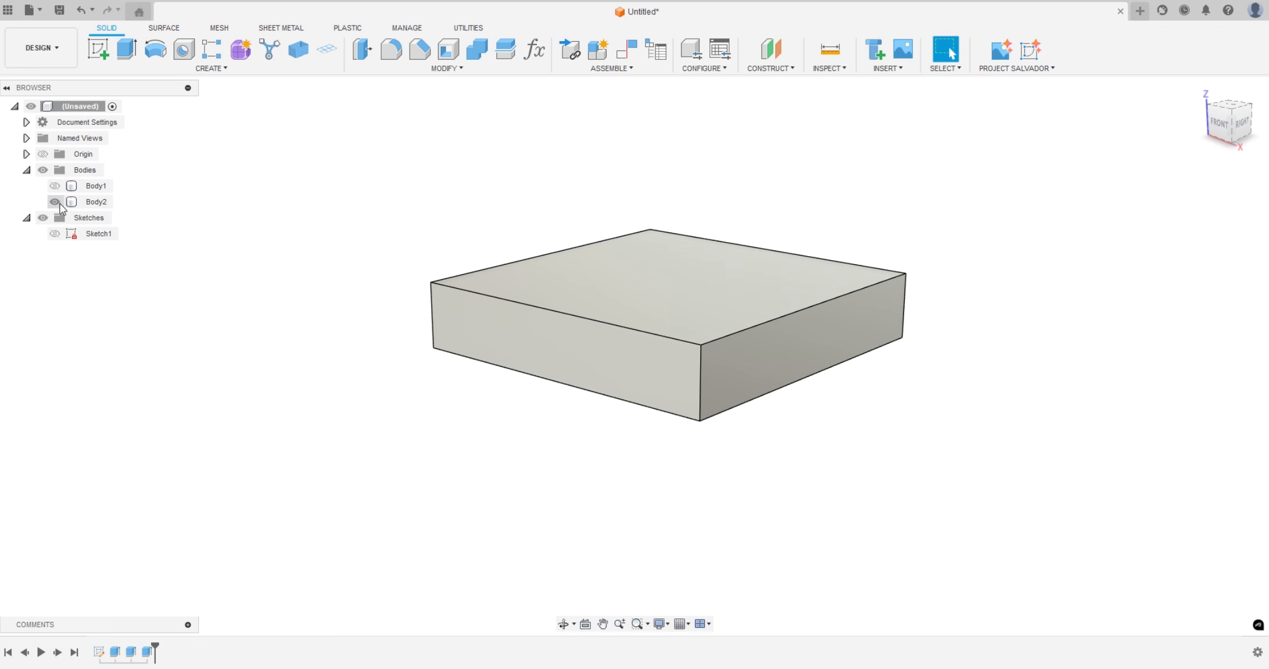
{"action": "middle_click_drag", "start_coordinate": [279, 400], "coordinate": [291, 448], "text": "shift"}
{"action": "left_click", "coordinate": [64, 194]}
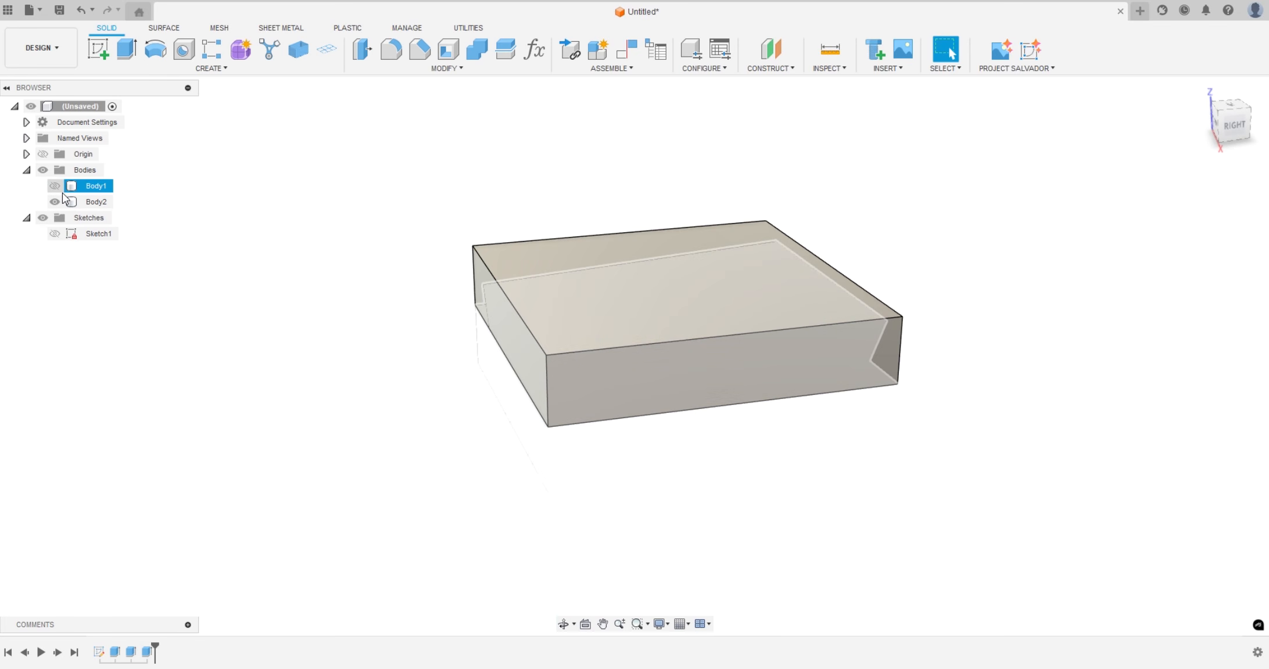
{"action": "middle_click_drag", "start_coordinate": [239, 407], "coordinate": [283, 410], "text": "shift"}
{"action": "left_click", "coordinate": [56, 187]}
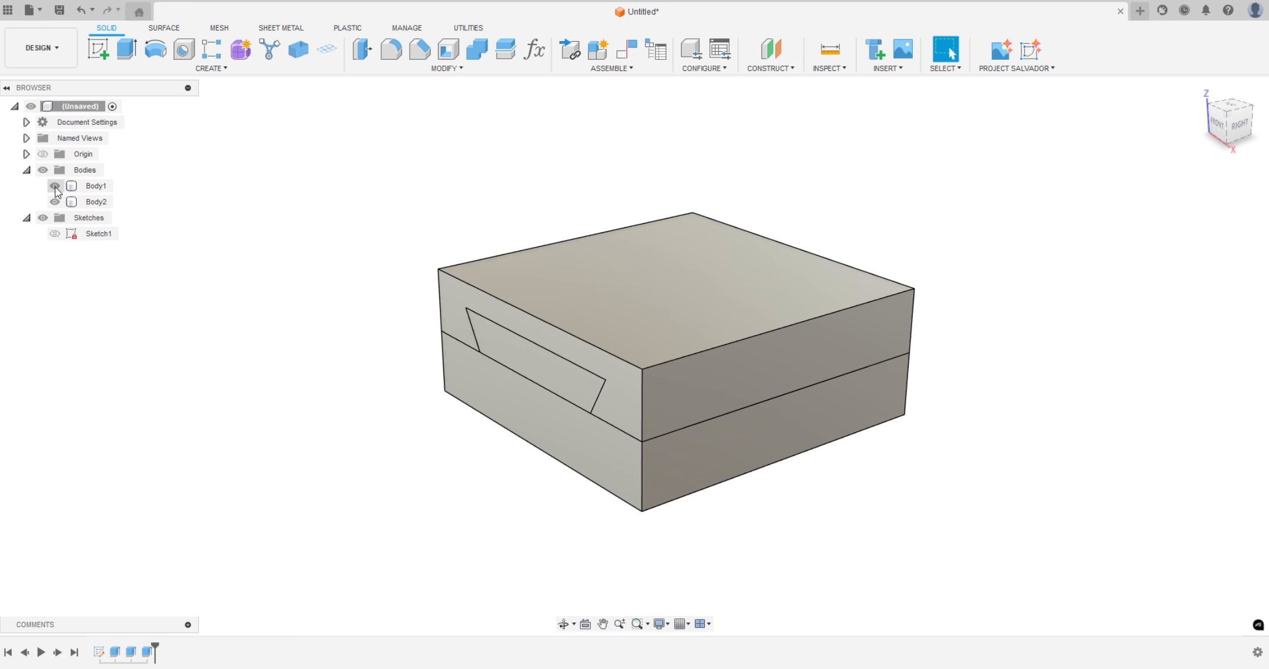
{"action": "left_click", "coordinate": [601, 293]}
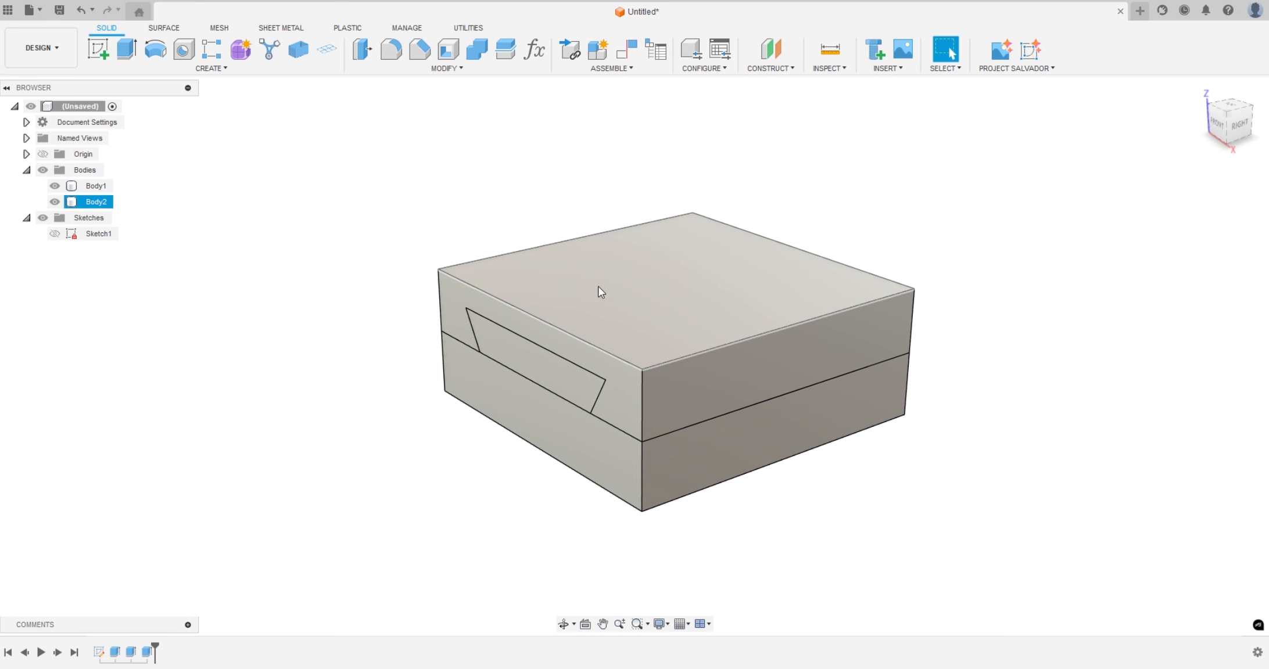
Combine the bodies with a Cut, using the upper block as target and the dovetail base as tool, with Keep Tools enabled
{"action": "left_click", "coordinate": [478, 51]}
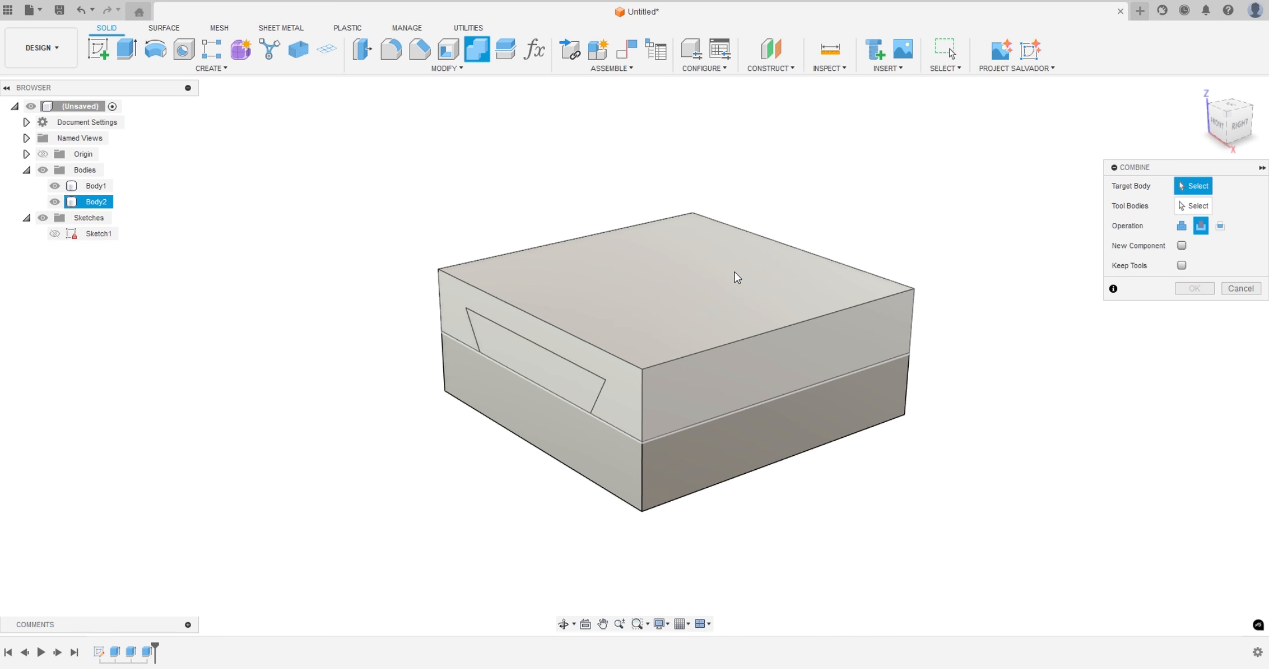
{"action": "left_click", "coordinate": [693, 284]}
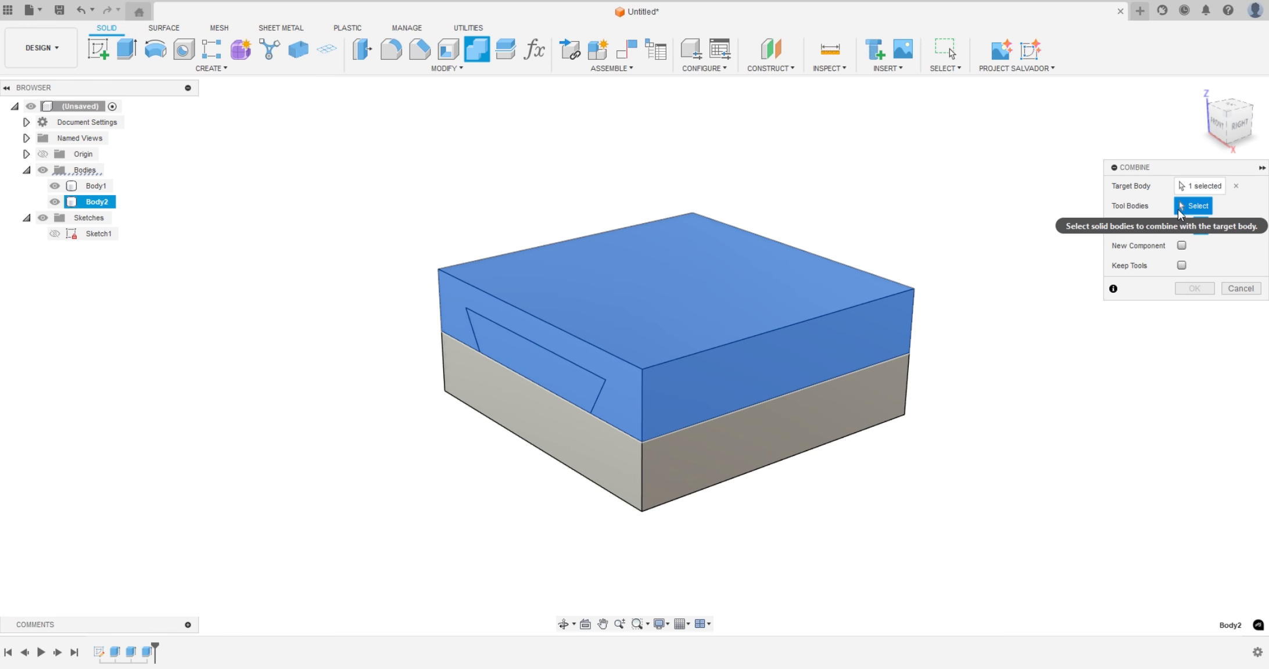
{"action": "left_click", "coordinate": [1200, 226]}
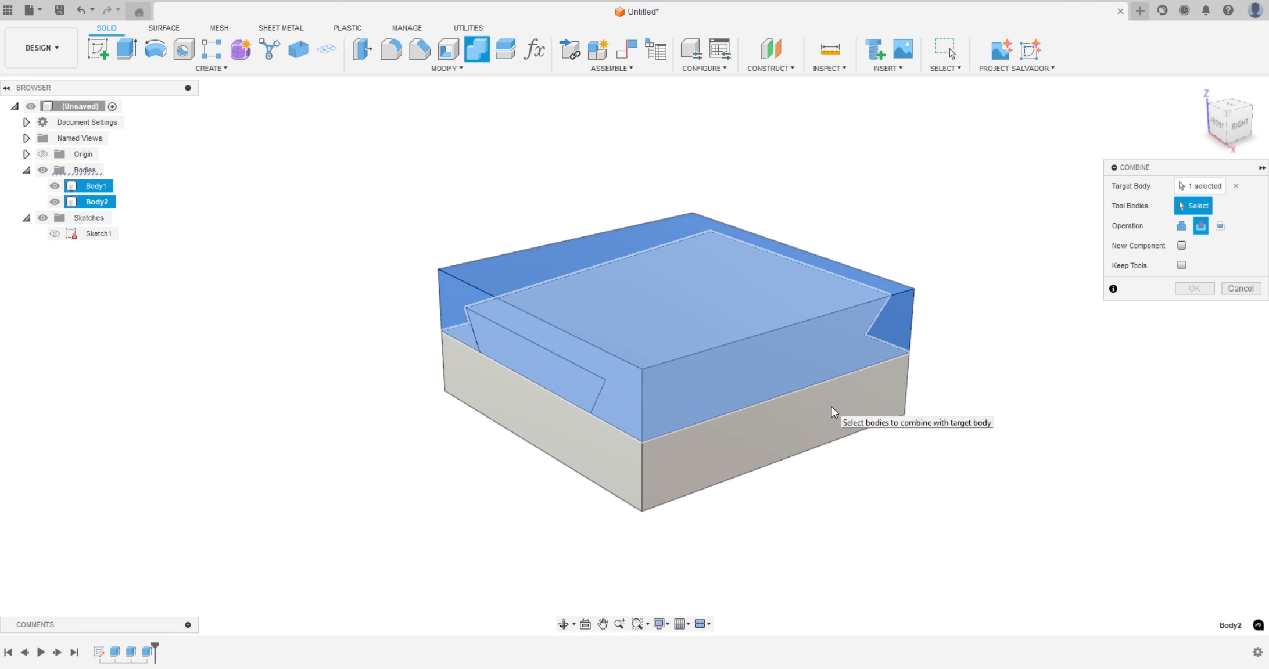
{"action": "left_click", "coordinate": [830, 411]}
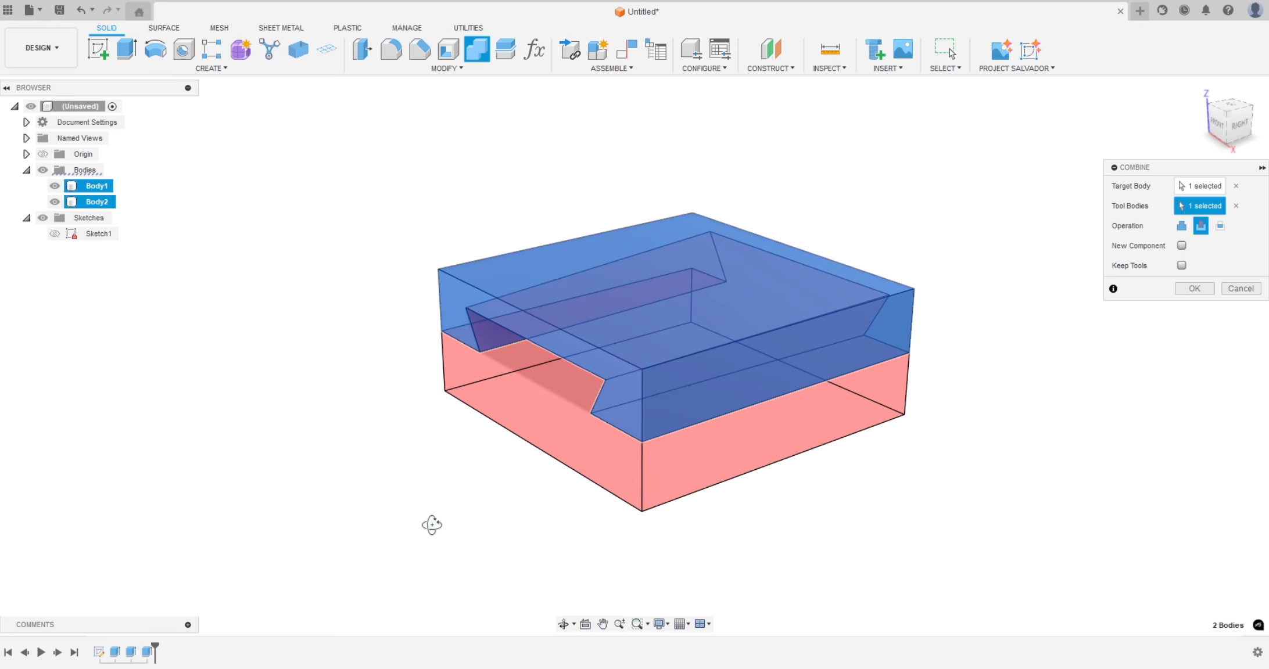
{"action": "middle_click_drag", "start_coordinate": [432, 525], "coordinate": [464, 502], "text": "shift"}
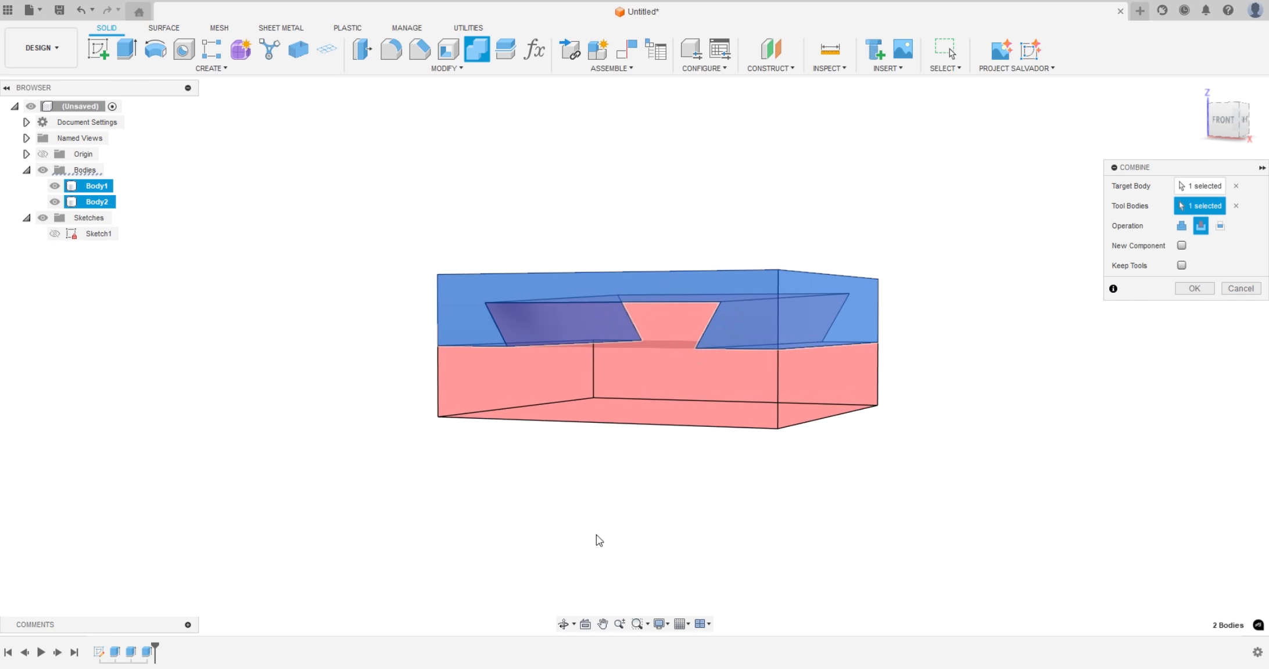
{"action": "mouse_move", "coordinate": [595, 535]}
{"action": "middle_mouse_down", "text": "shift"}
{"action": "mouse_move", "coordinate": [593, 501]}
{"action": "mouse_move", "coordinate": [595, 529]}
{"action": "middle_mouse_up", "text": "shift"}
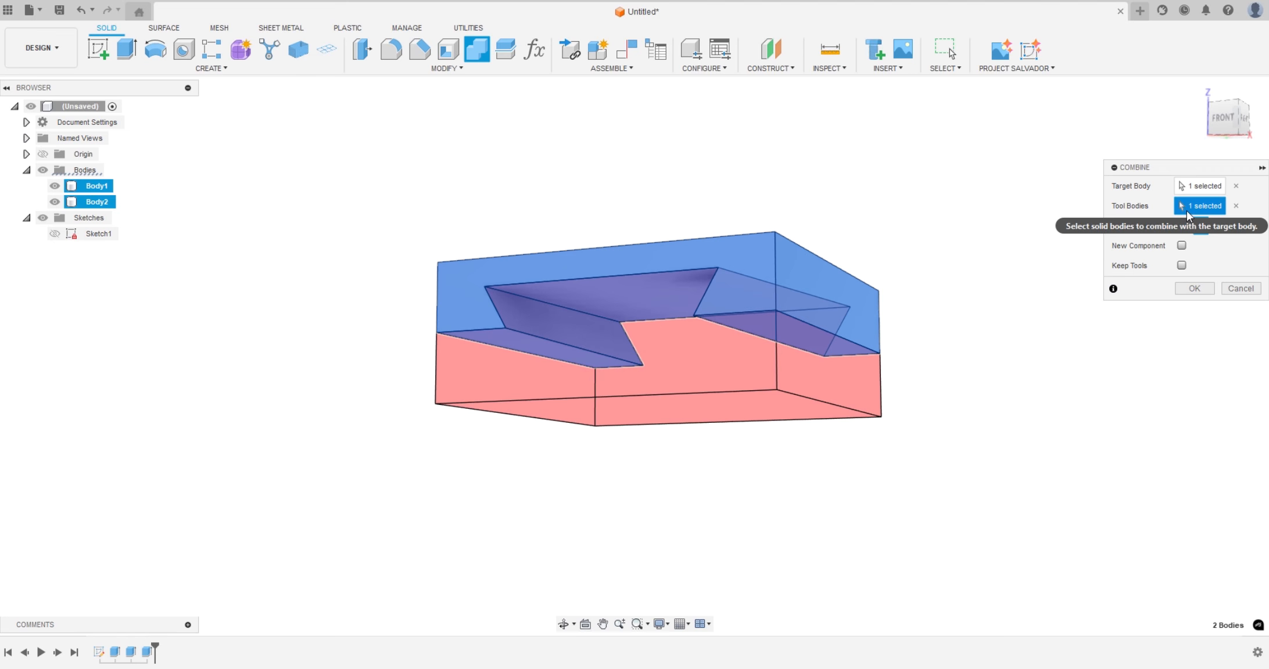
{"action": "left_click", "coordinate": [1181, 266]}
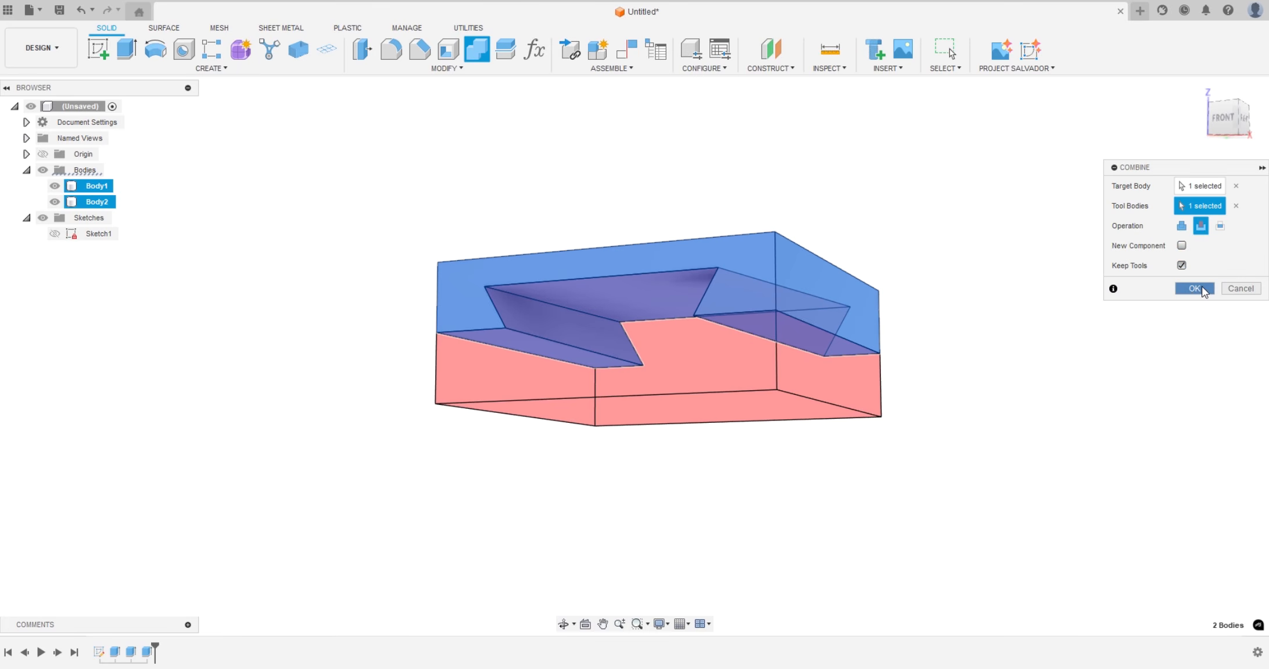
{"action": "left_click", "coordinate": [1194, 289]}
Hide the dovetail base to examine the tapered slot from below, show it again and inspect the assembled joint from the front
{"action": "middle_click_drag", "start_coordinate": [1056, 390], "coordinate": [1028, 413], "text": "shift"}
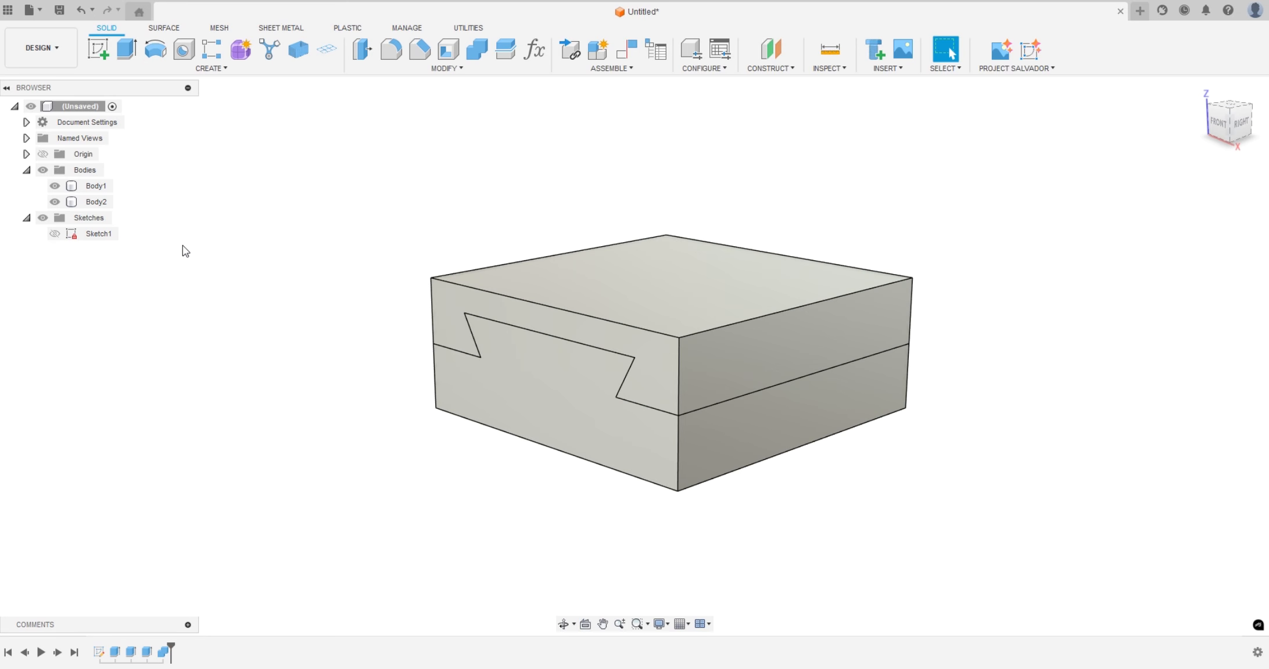
{"action": "left_click", "coordinate": [55, 186]}
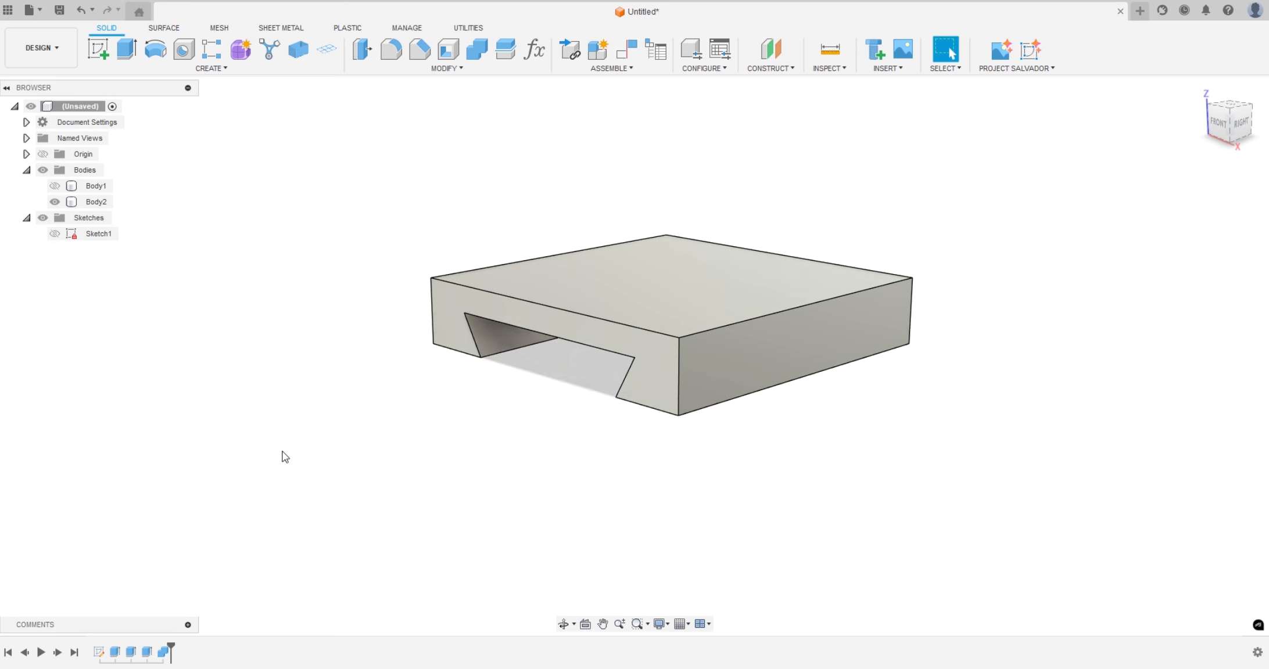
{"action": "middle_click_drag", "start_coordinate": [285, 457], "coordinate": [311, 379], "text": "shift"}
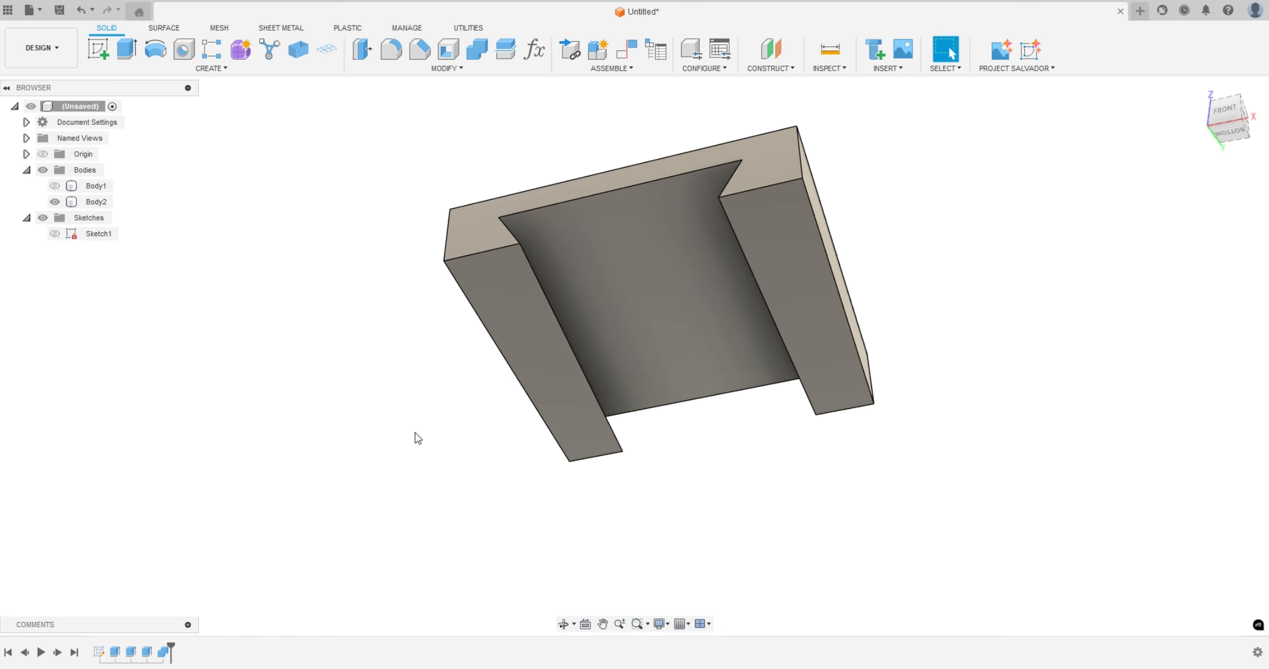
{"action": "middle_click_drag", "start_coordinate": [418, 439], "coordinate": [327, 499], "text": "shift"}
{"action": "left_click", "coordinate": [54, 186]}
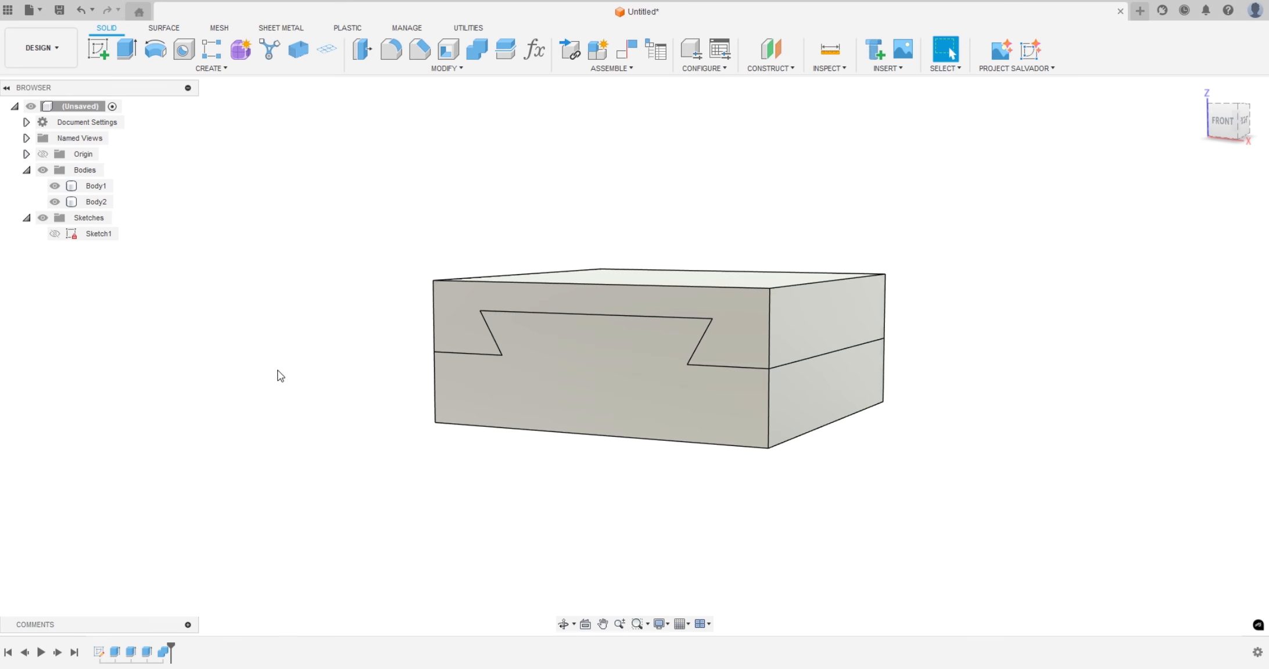
{"action": "middle_click_drag", "start_coordinate": [278, 375], "coordinate": [330, 384], "text": "shift"}
{"action": "scroll", "coordinate": [728, 460], "scroll_direction": "up", "scroll_amount": 5}
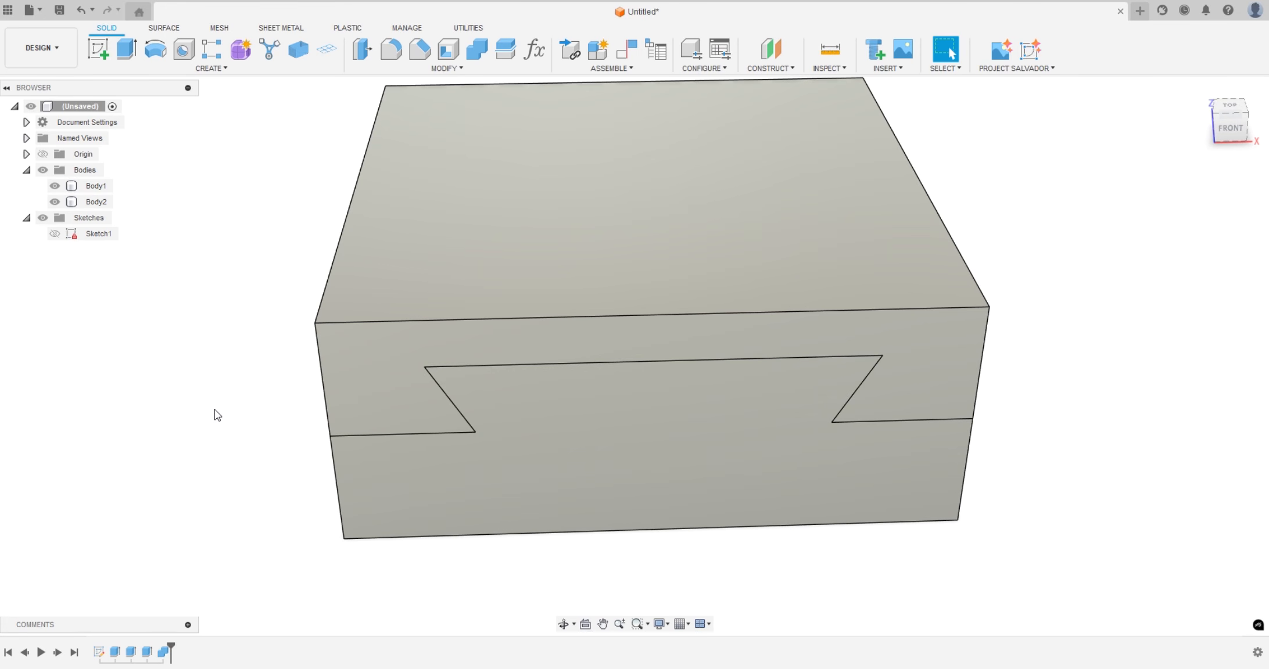
{"action": "middle_click_drag", "start_coordinate": [214, 409], "coordinate": [218, 403], "text": "shift"}
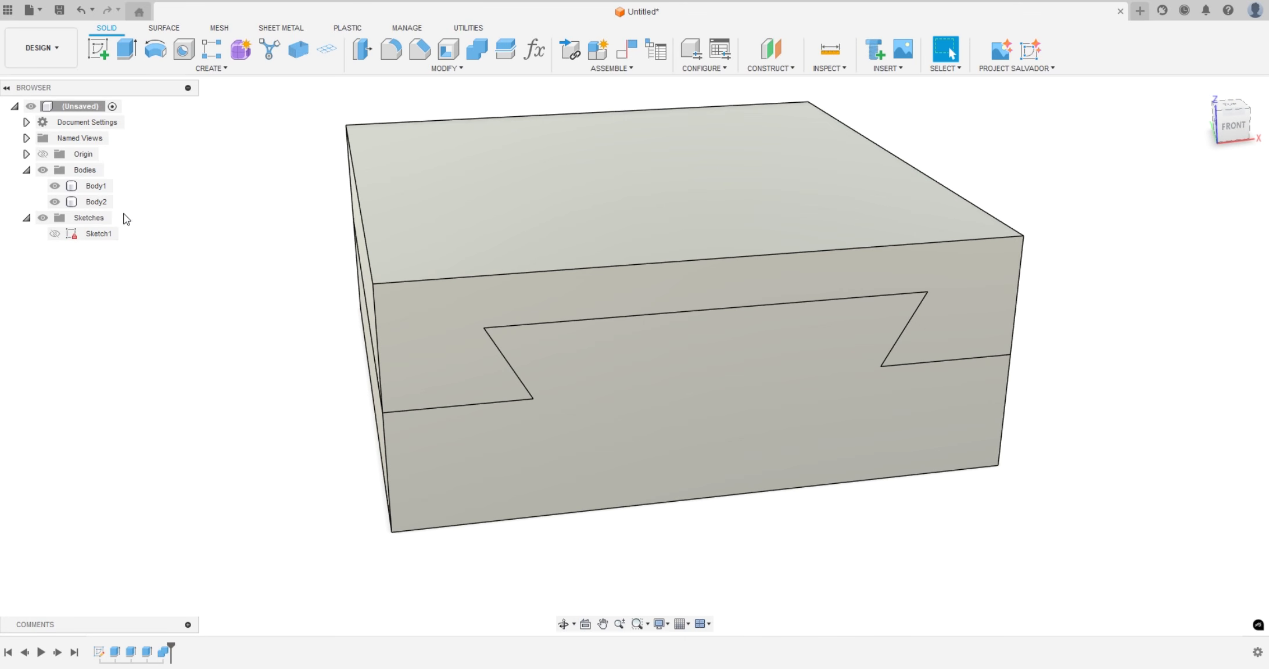
Hide Body2 and chamfer the dovetail rail's two long upper edges with an equal distance of 0.3 mm
{"action": "left_click", "coordinate": [56, 202]}
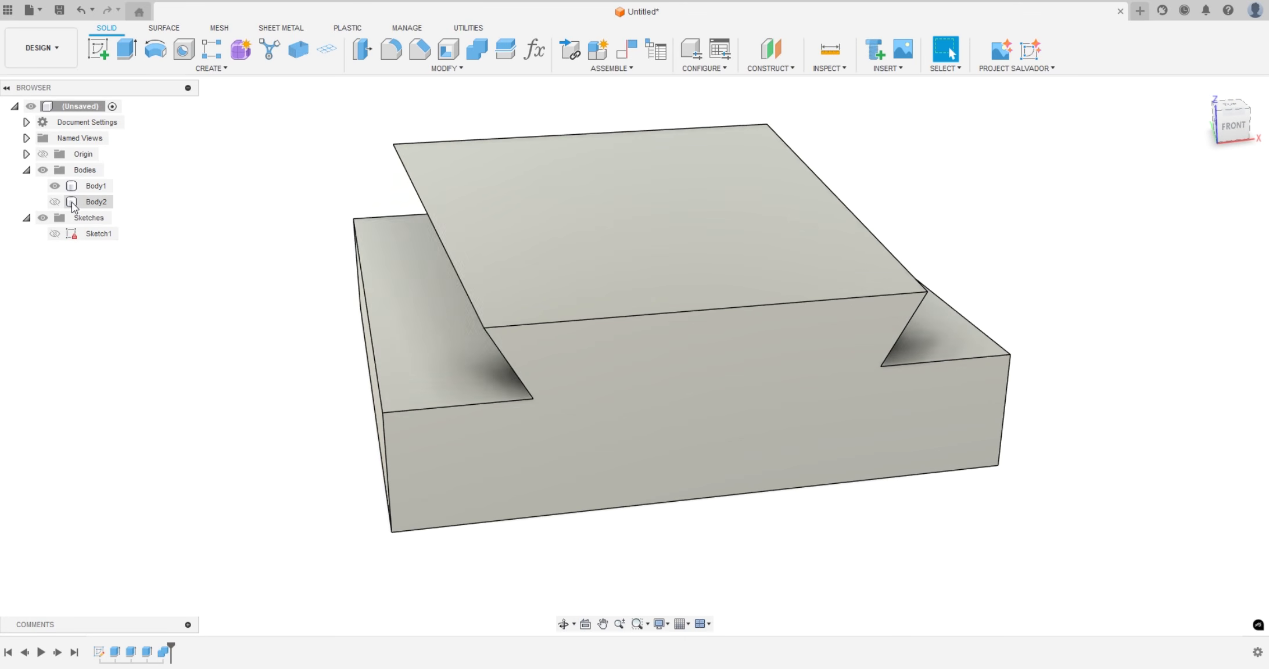
{"action": "left_click", "coordinate": [93, 186]}
{"action": "left_click", "coordinate": [462, 286]}
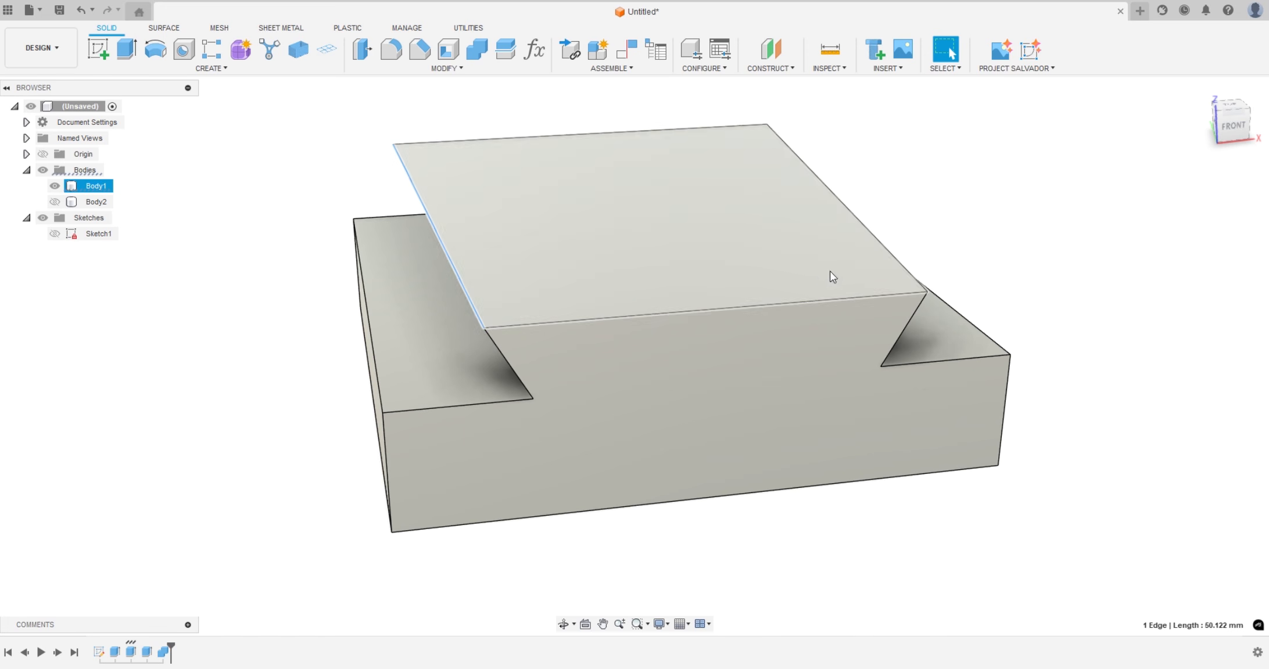
{"action": "left_click", "coordinate": [871, 236], "text": "shift"}
{"action": "scroll", "coordinate": [487, 345], "scroll_direction": "up", "scroll_amount": 3}
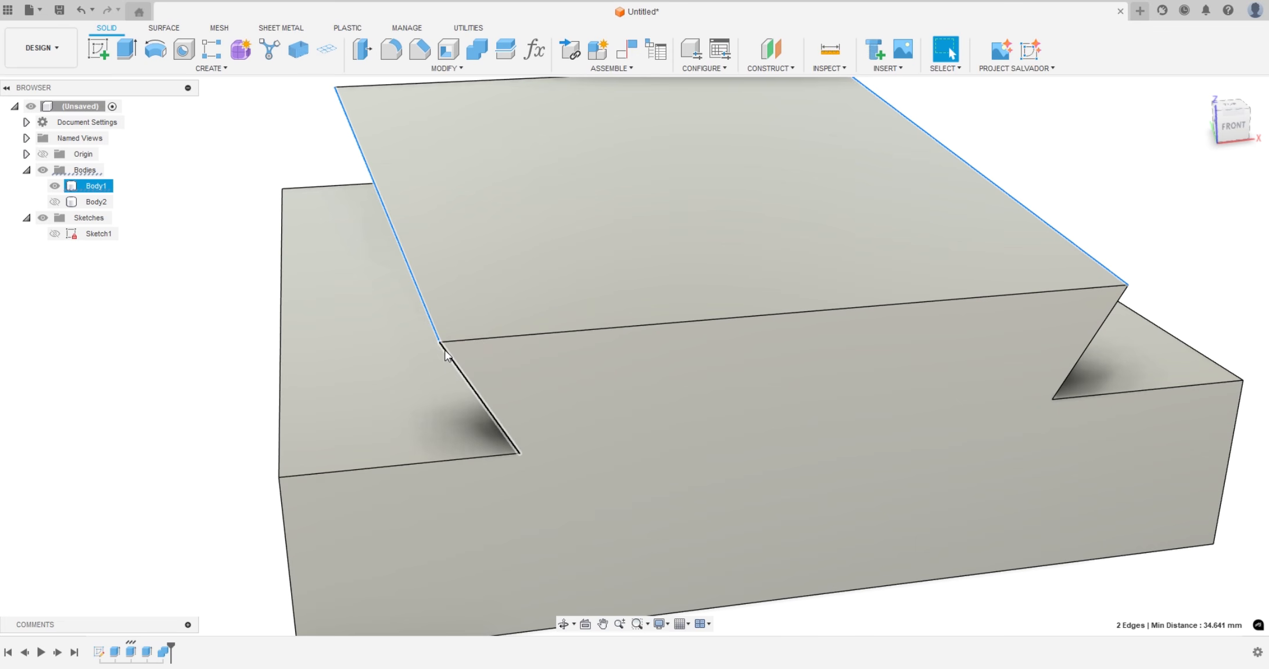
{"action": "scroll", "coordinate": [441, 342], "scroll_direction": "up", "scroll_amount": 5}
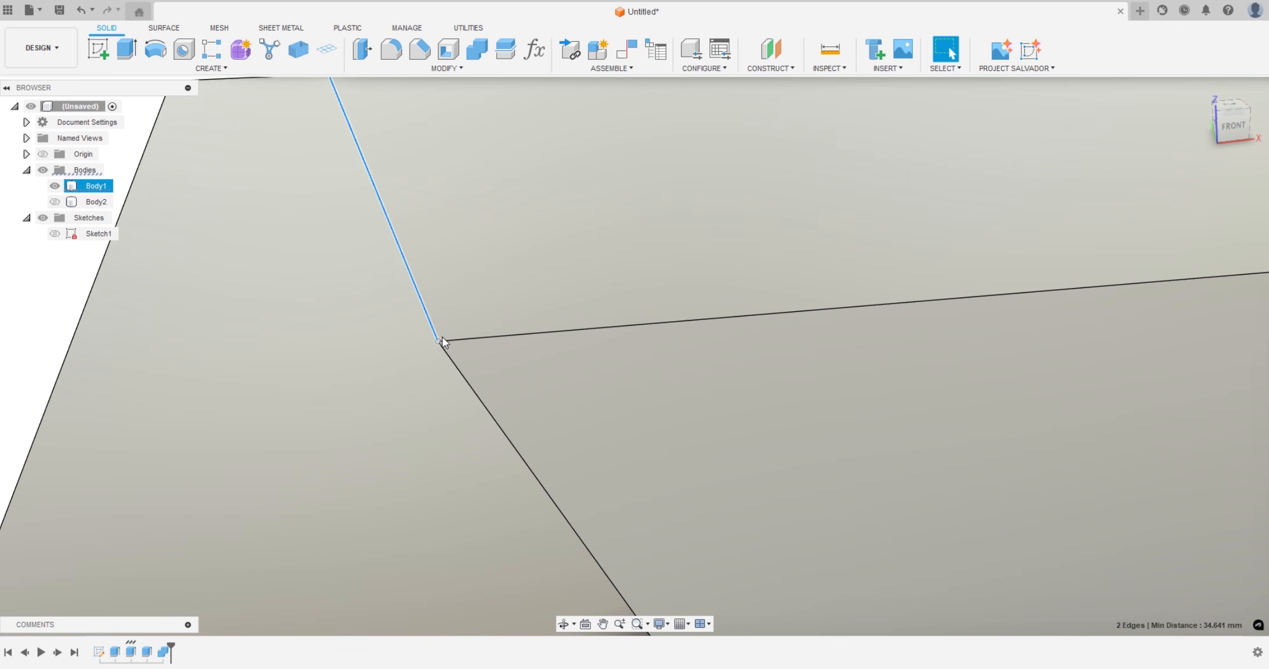
{"action": "scroll", "coordinate": [432, 411], "scroll_direction": "up", "scroll_amount": 1}
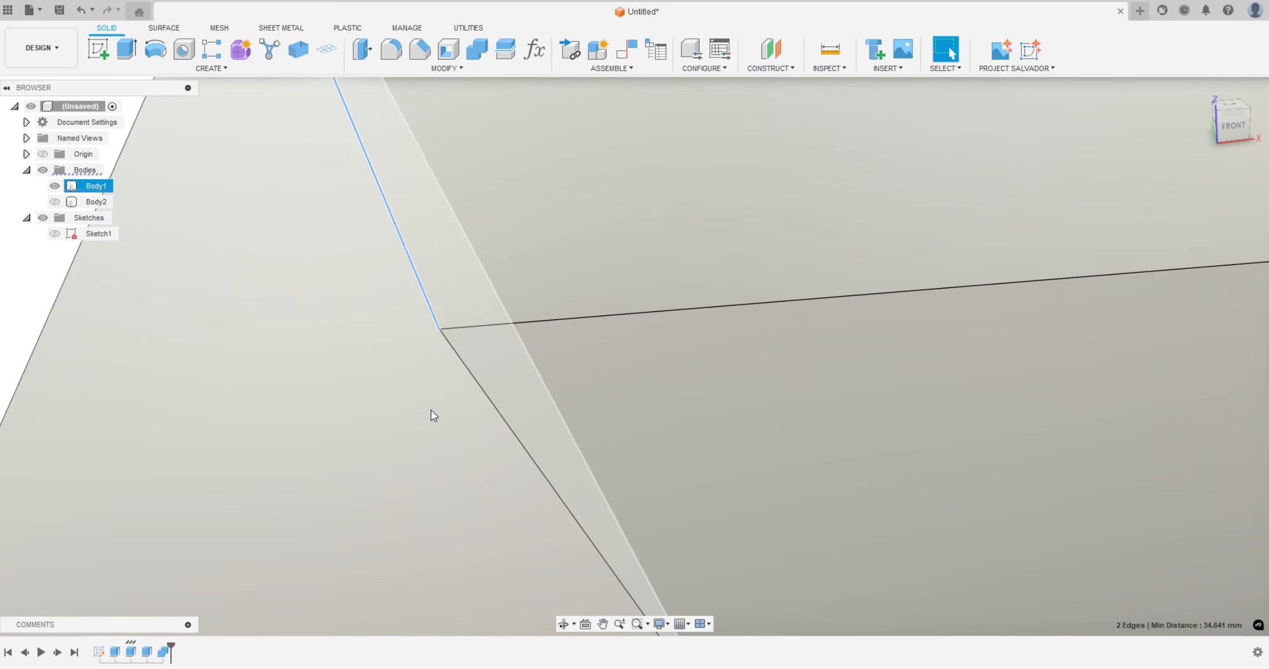
{"action": "scroll", "coordinate": [433, 415], "scroll_direction": "down", "scroll_amount": 5}
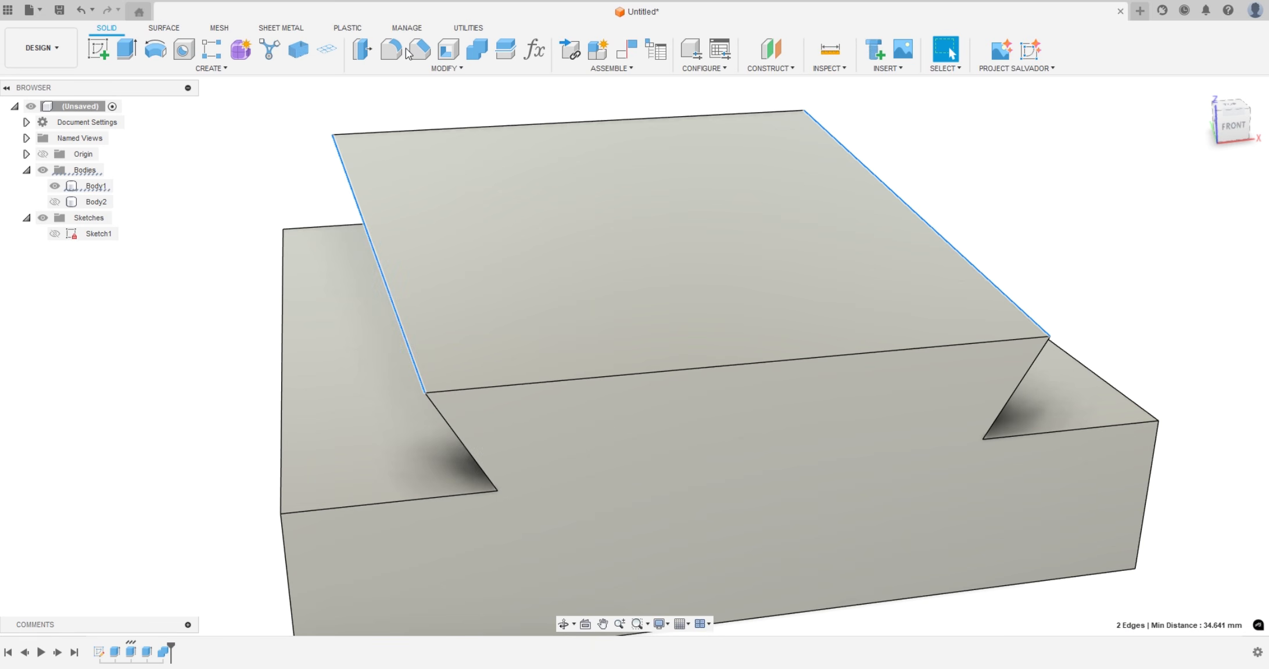
{"action": "left_click", "coordinate": [414, 52]}
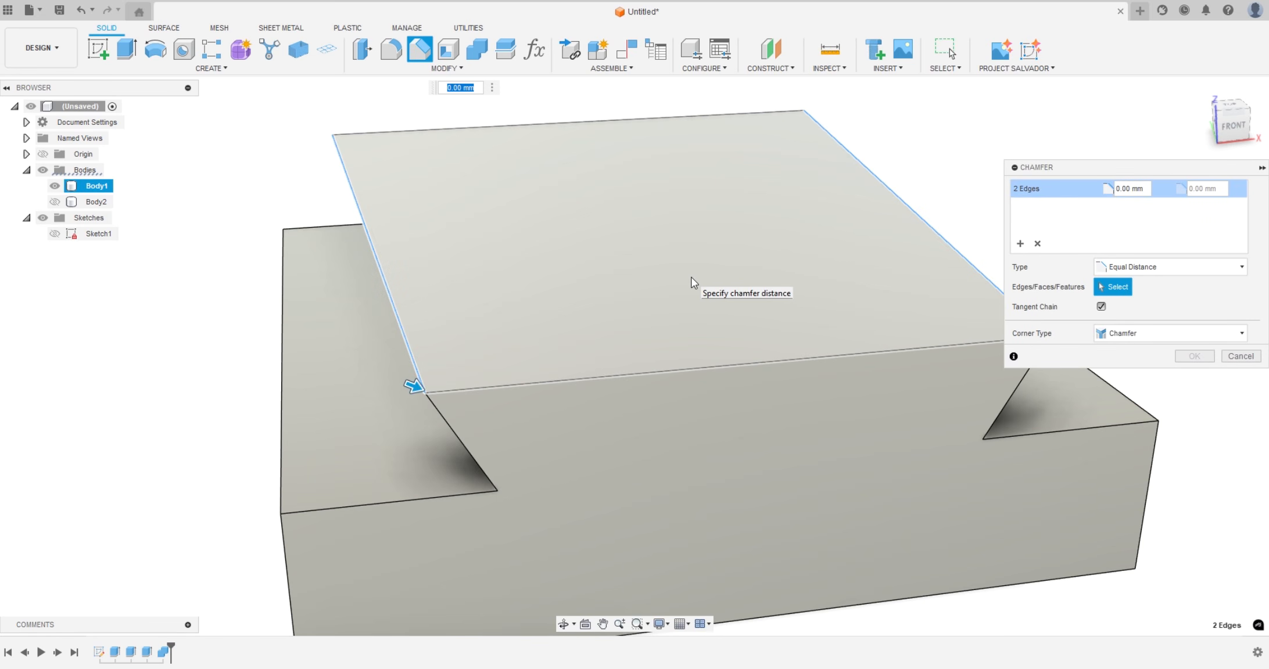
{"action": "type", "text": ".3"}
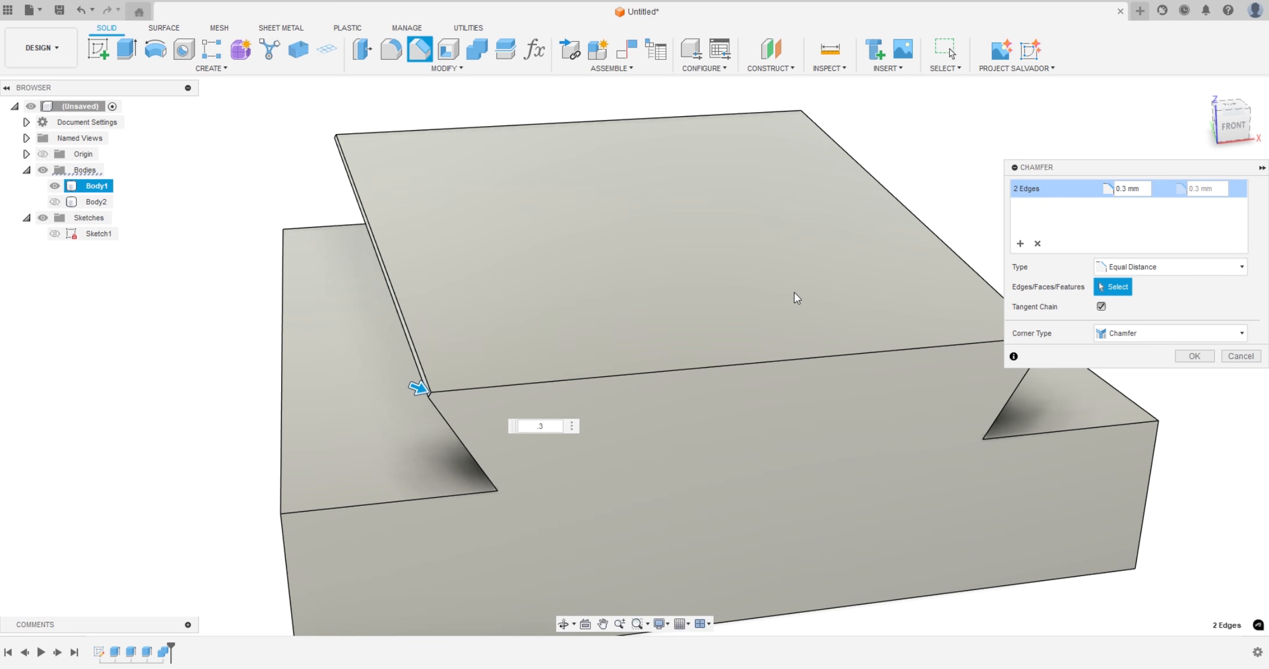
{"action": "left_click", "coordinate": [1188, 357]}
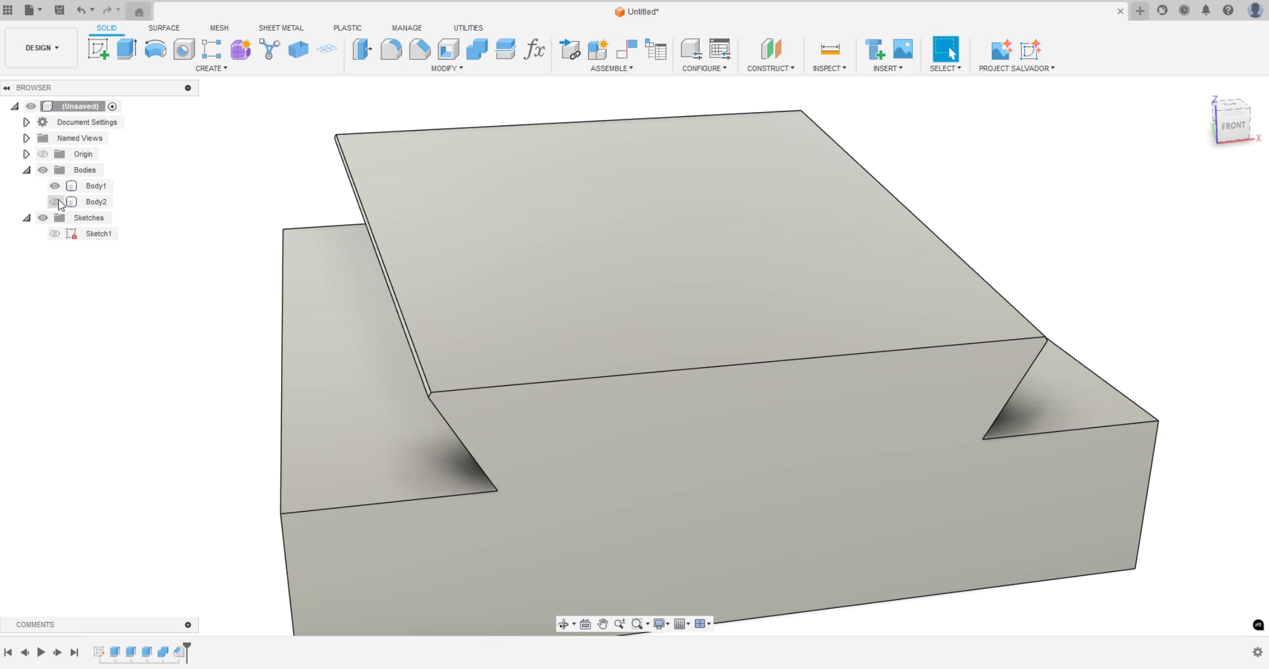
Show Body2 again and examine the chamfer clearance at the dovetail's corner and the assembled joint from the front
{"action": "left_click", "coordinate": [57, 203]}
{"action": "scroll", "coordinate": [430, 415], "scroll_direction": "up", "scroll_amount": 10}
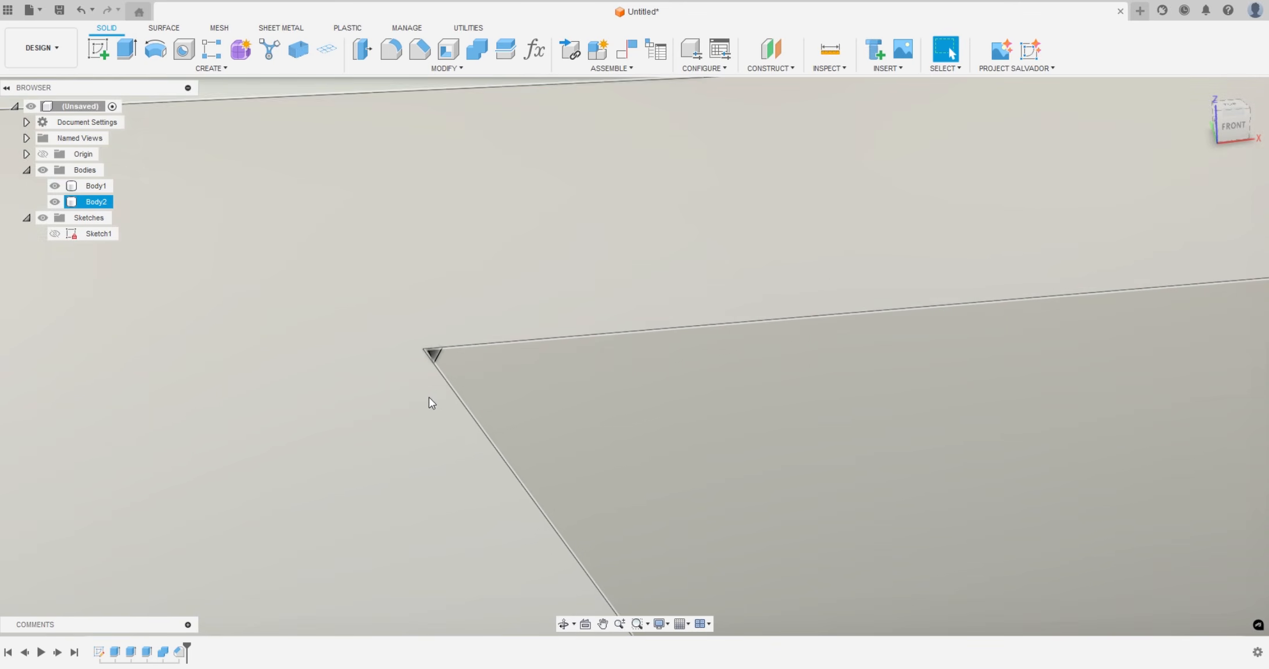
{"action": "scroll", "coordinate": [456, 316], "scroll_direction": "down", "scroll_amount": 10}
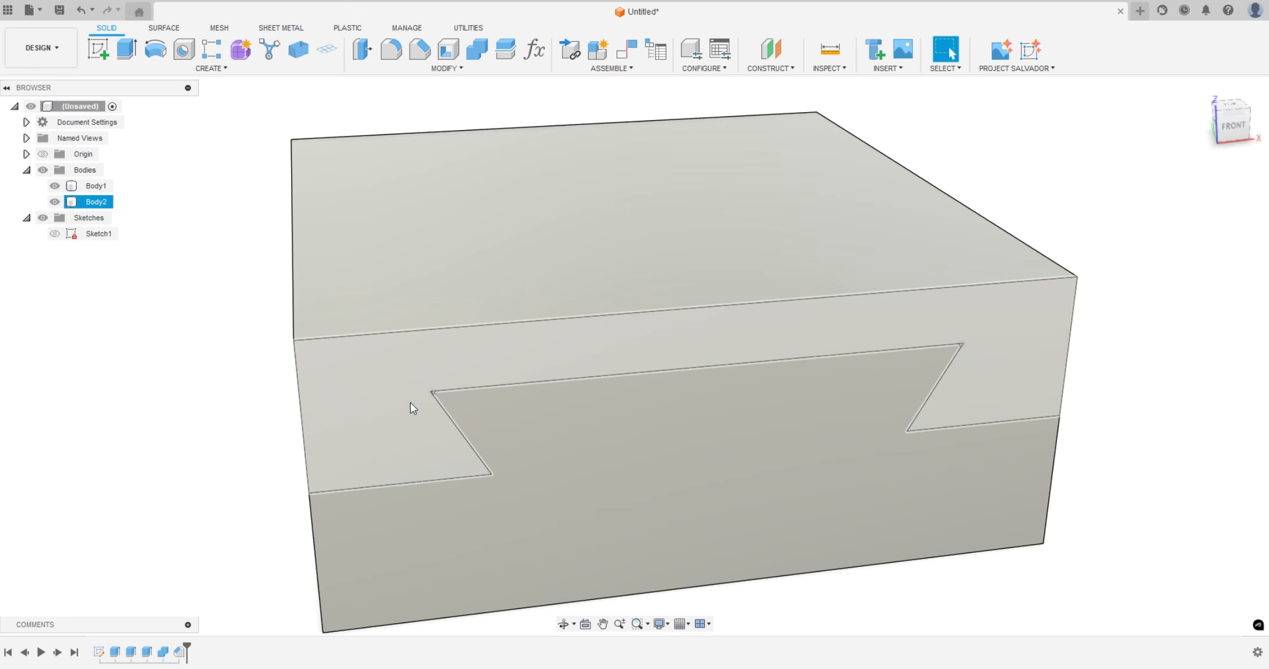
{"action": "middle_click_drag", "start_coordinate": [852, 425], "coordinate": [965, 475], "text": "shift"}
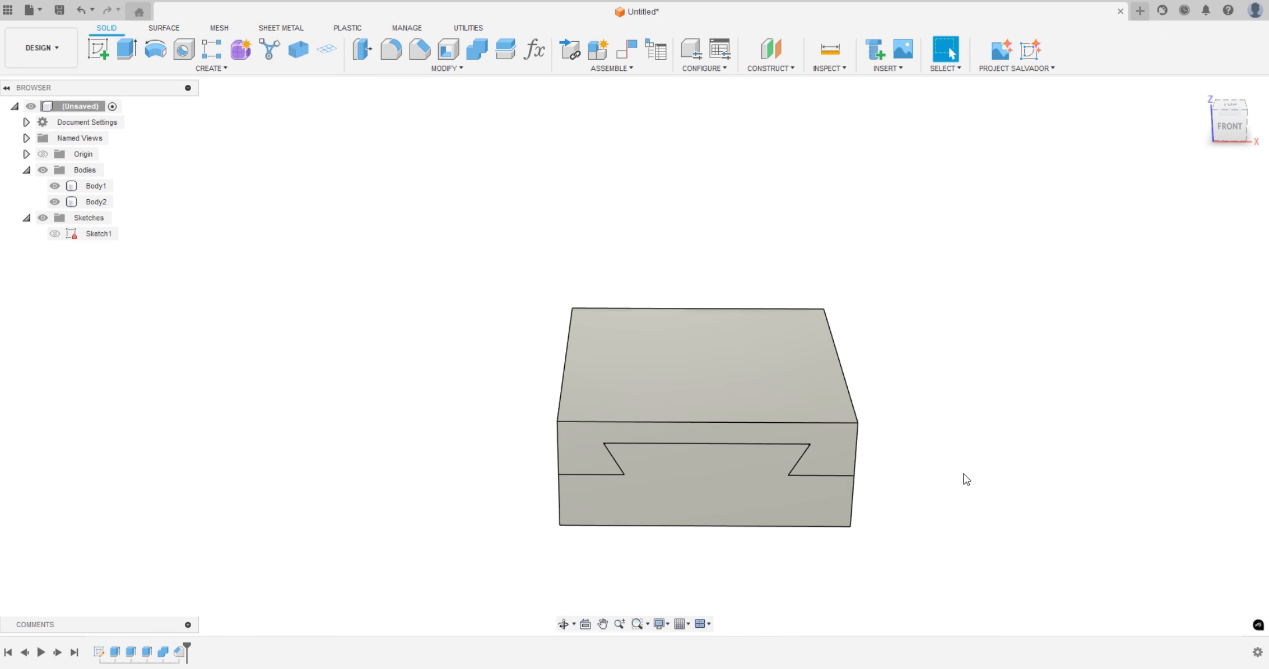
{"action": "scroll", "coordinate": [964, 484], "scroll_direction": "up", "scroll_amount": 3}
{"action": "scroll", "coordinate": [962, 478], "scroll_direction": "up", "scroll_amount": 3}
{"action": "middle_click_drag", "start_coordinate": [861, 362], "coordinate": [861, 361], "text": "shift"}
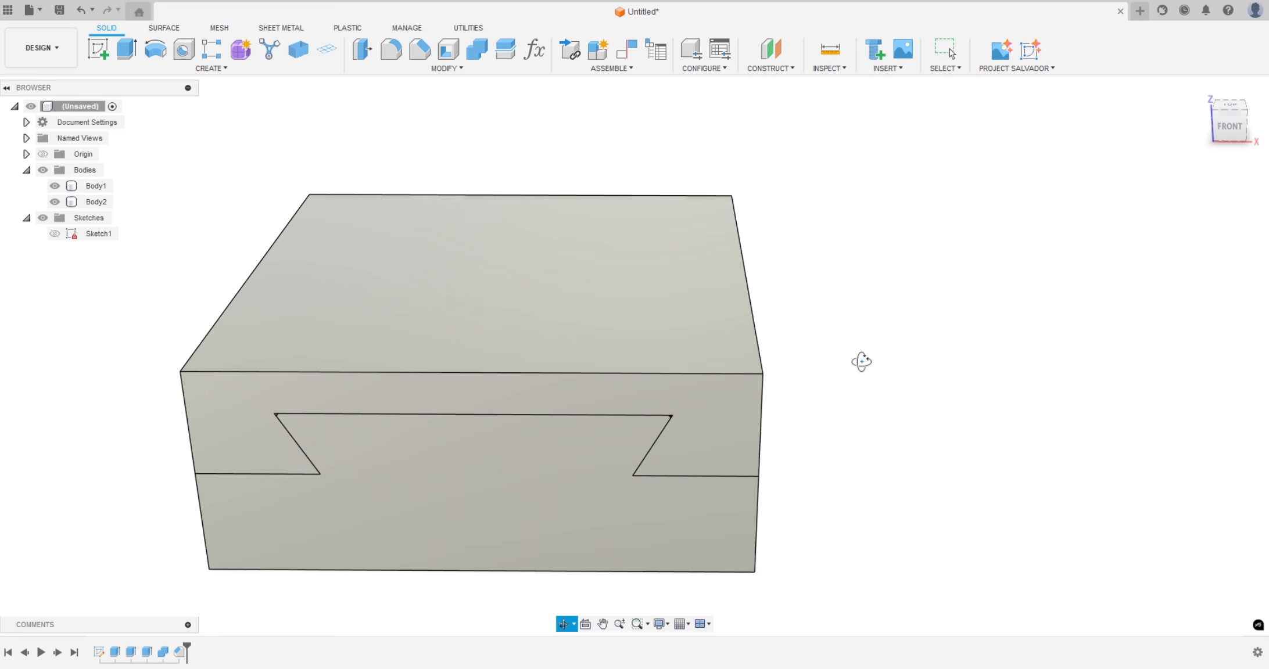
{"action": "scroll", "coordinate": [860, 388], "scroll_direction": "down", "scroll_amount": 4}
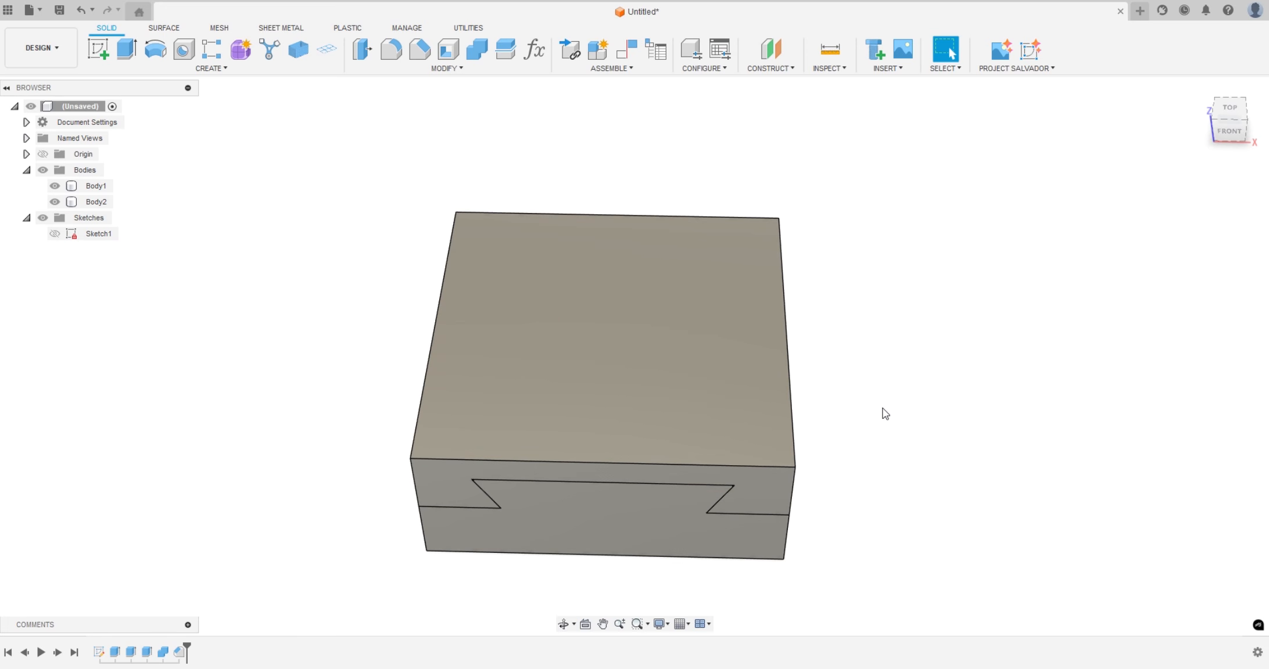
Test the joint's slide by moving Body1 about 51 mm along Y out of the slot and back, and cancel the move
{"action": "middle_click_drag", "start_coordinate": [880, 413], "coordinate": [921, 354], "text": "shift"}
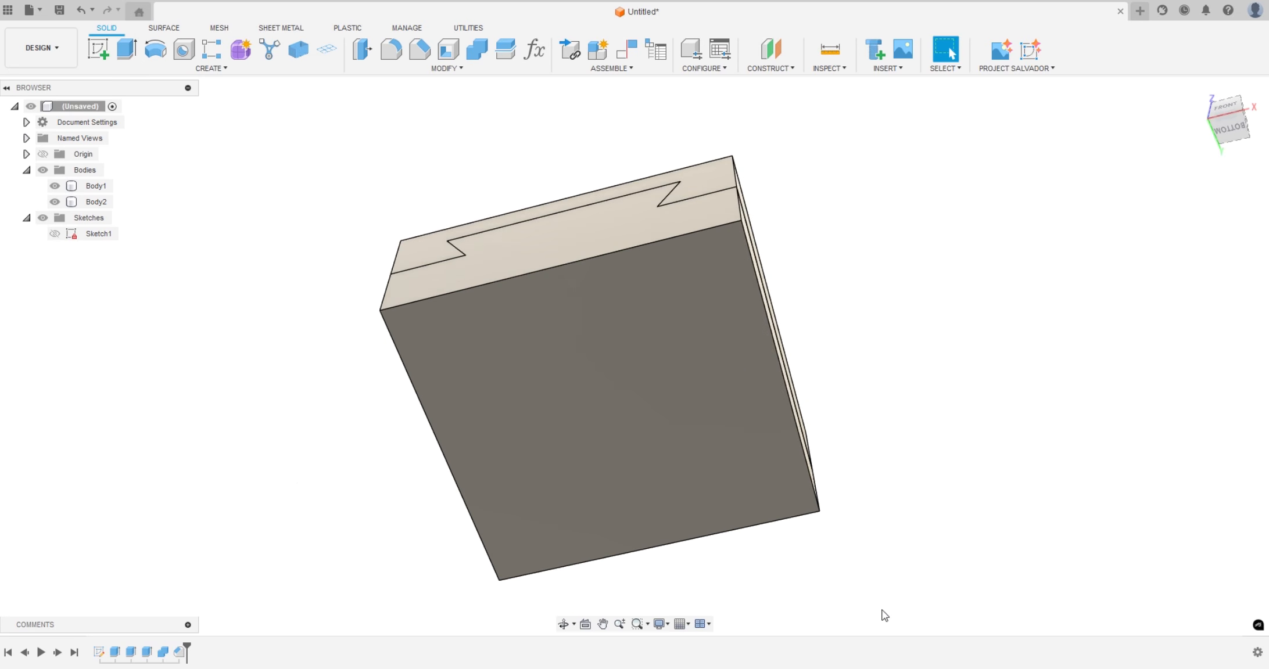
{"action": "middle_click_drag", "start_coordinate": [305, 487], "coordinate": [813, 413], "text": "shift"}
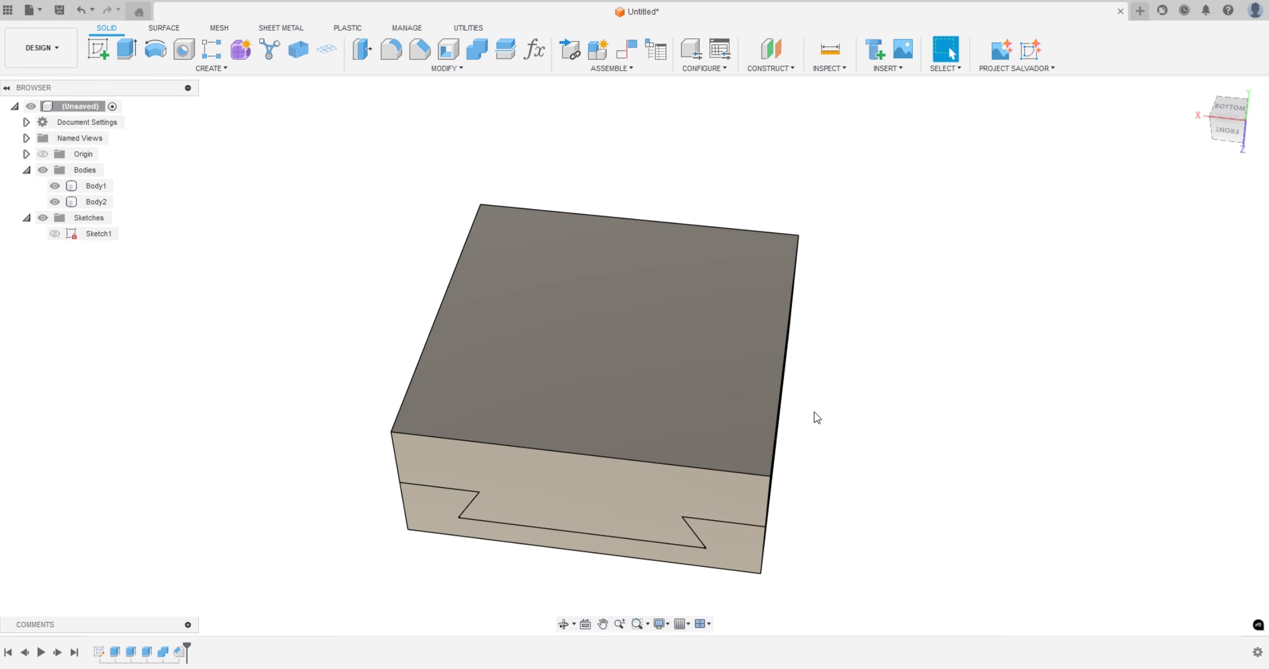
{"action": "key", "text": "m"}
{"action": "left_click", "coordinate": [606, 326]}
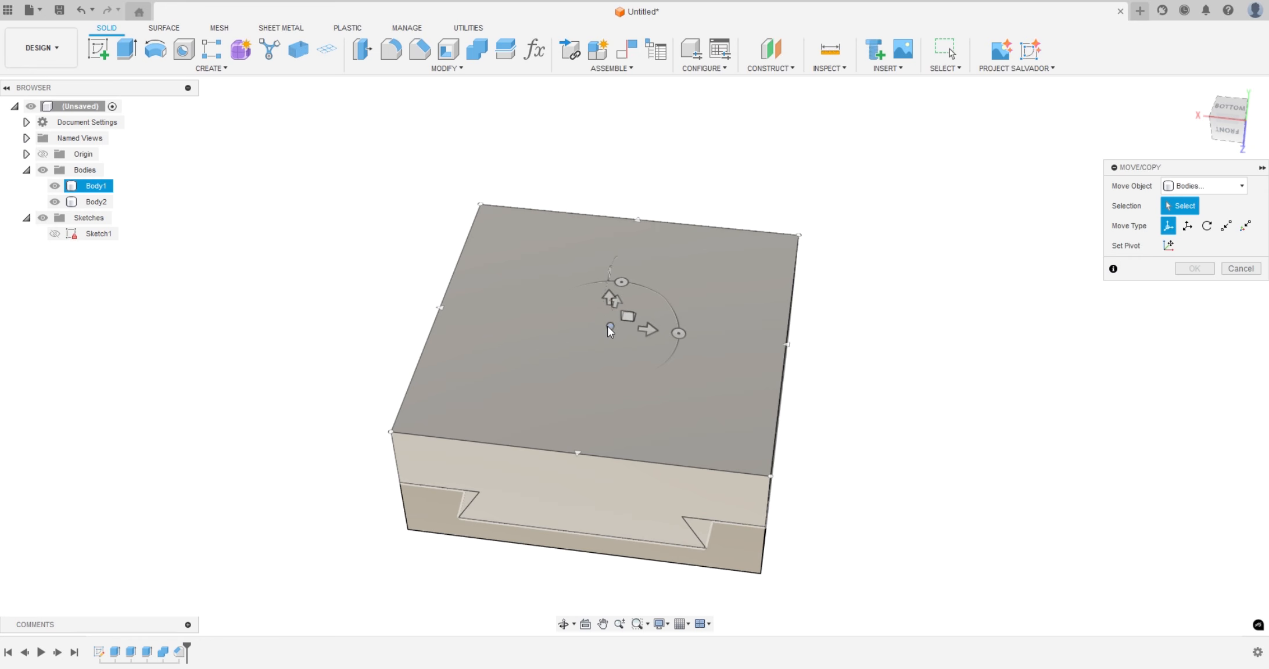
{"action": "left_click_drag", "start_coordinate": [620, 300], "coordinate": [663, 116]}
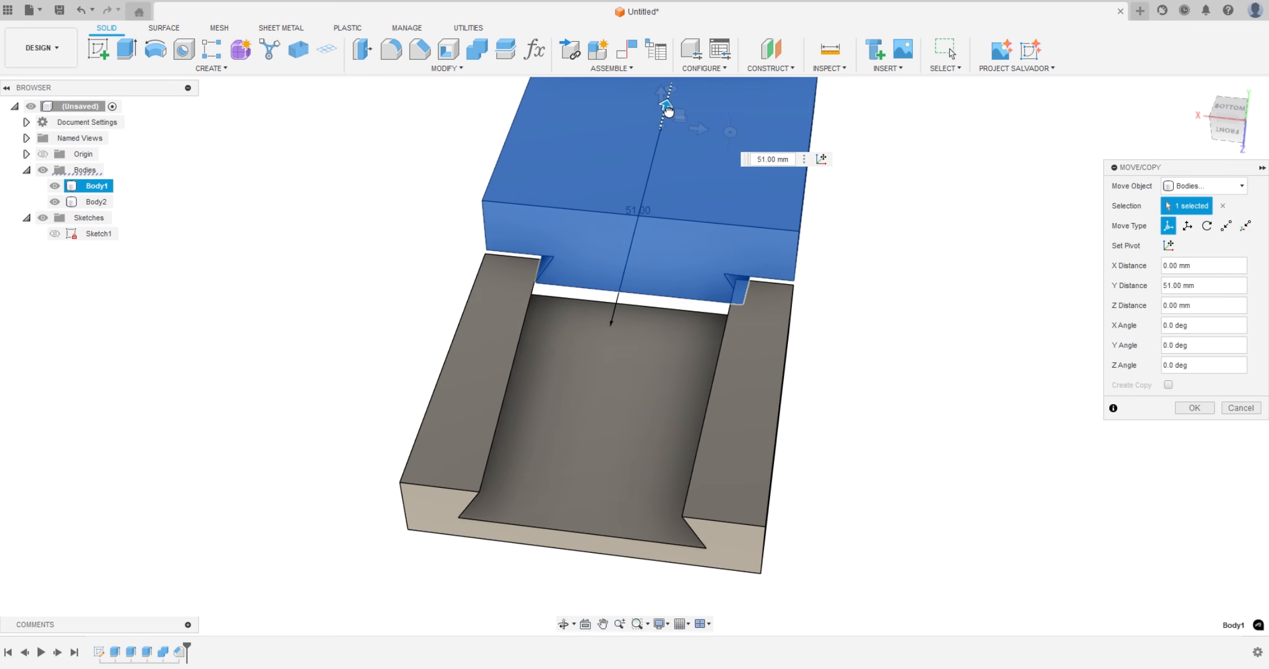
{"action": "middle_click_drag", "start_coordinate": [880, 445], "coordinate": [891, 395], "text": "shift"}
{"action": "middle_click_drag", "start_coordinate": [841, 286], "coordinate": [868, 308], "text": "shift"}
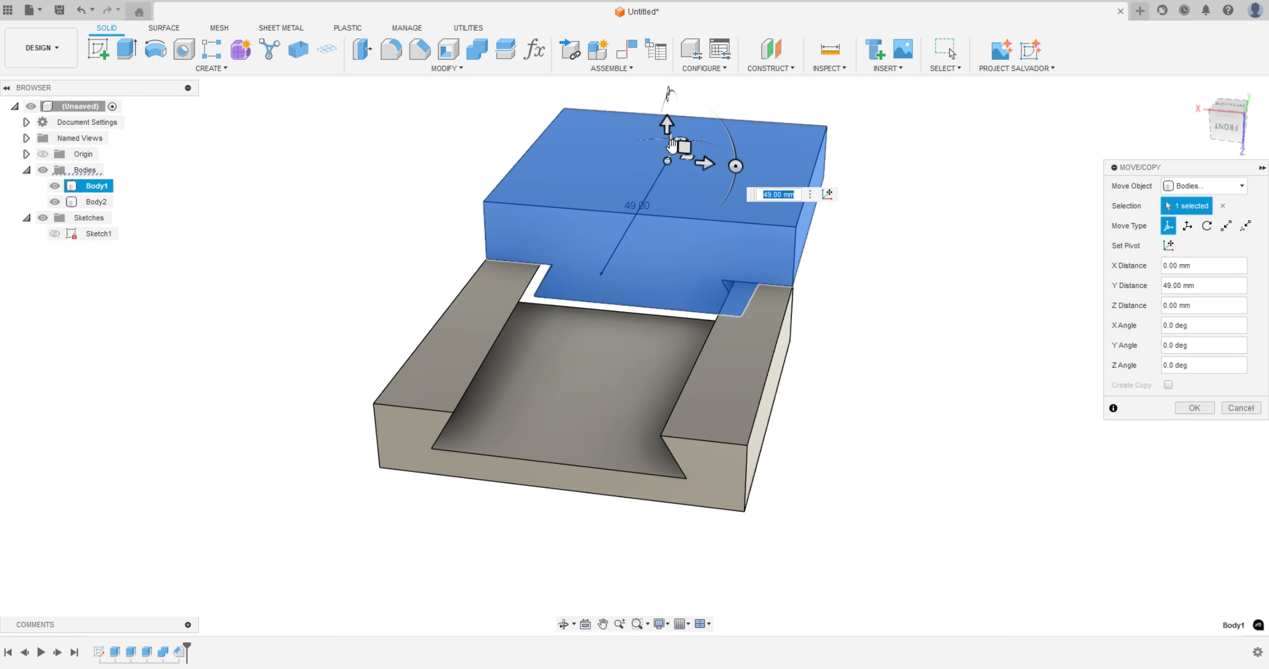
{"action": "left_click_drag", "start_coordinate": [673, 149], "coordinate": [611, 258]}
{"action": "middle_click_drag", "start_coordinate": [768, 575], "coordinate": [836, 547], "text": "shift"}
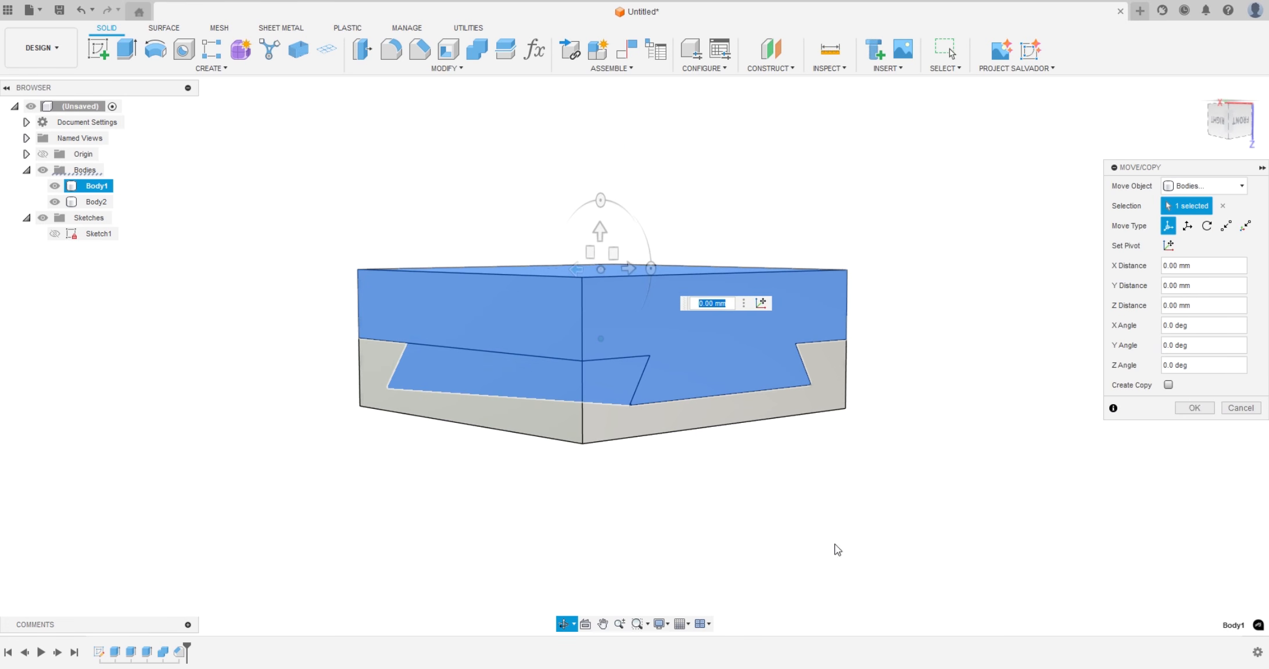
{"action": "left_click", "coordinate": [1240, 408]}
Examine the dovetail's chamfered and sharp corners up close on the front and back faces of the assembled joint
{"action": "middle_click_drag", "start_coordinate": [849, 475], "coordinate": [812, 506], "text": "shift"}
{"action": "scroll", "coordinate": [471, 463], "scroll_direction": "up", "scroll_amount": 2}
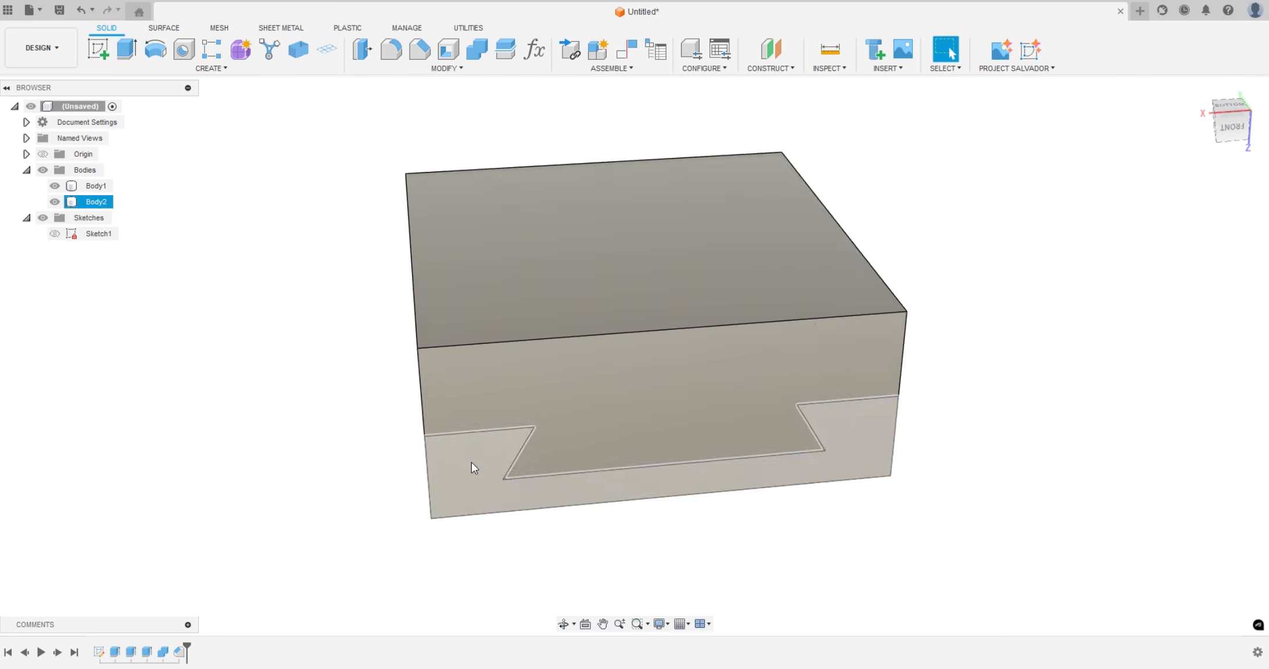
{"action": "scroll", "coordinate": [523, 440], "scroll_direction": "up", "scroll_amount": 8}
{"action": "scroll", "coordinate": [639, 413], "scroll_direction": "down", "scroll_amount": 3}
{"action": "scroll", "coordinate": [445, 380], "scroll_direction": "down", "scroll_amount": 1}
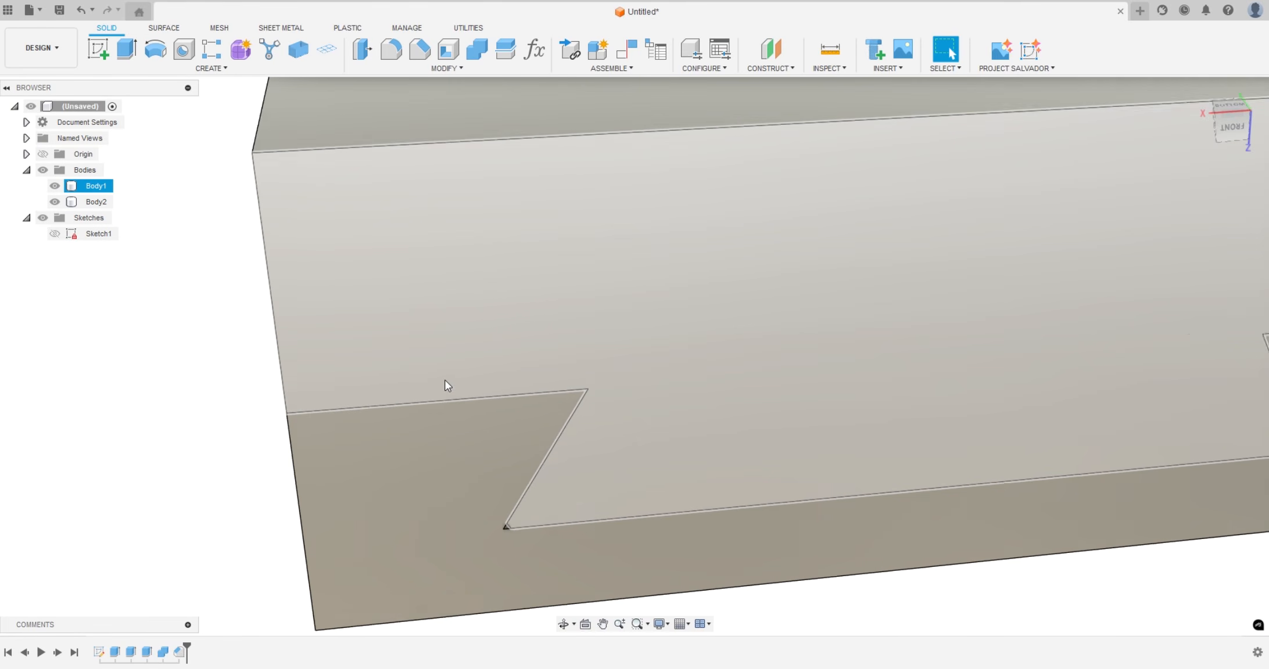
{"action": "scroll", "coordinate": [447, 385], "scroll_direction": "down", "scroll_amount": 2}
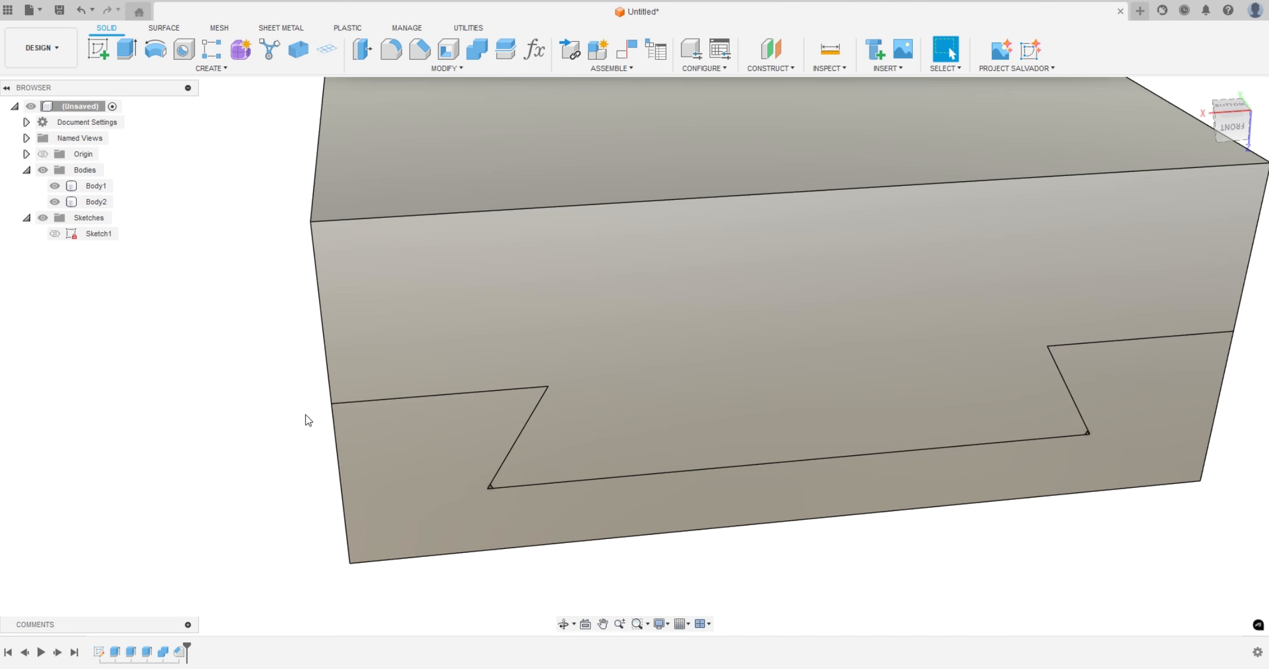
{"action": "scroll", "coordinate": [539, 408], "scroll_direction": "up", "scroll_amount": 3}
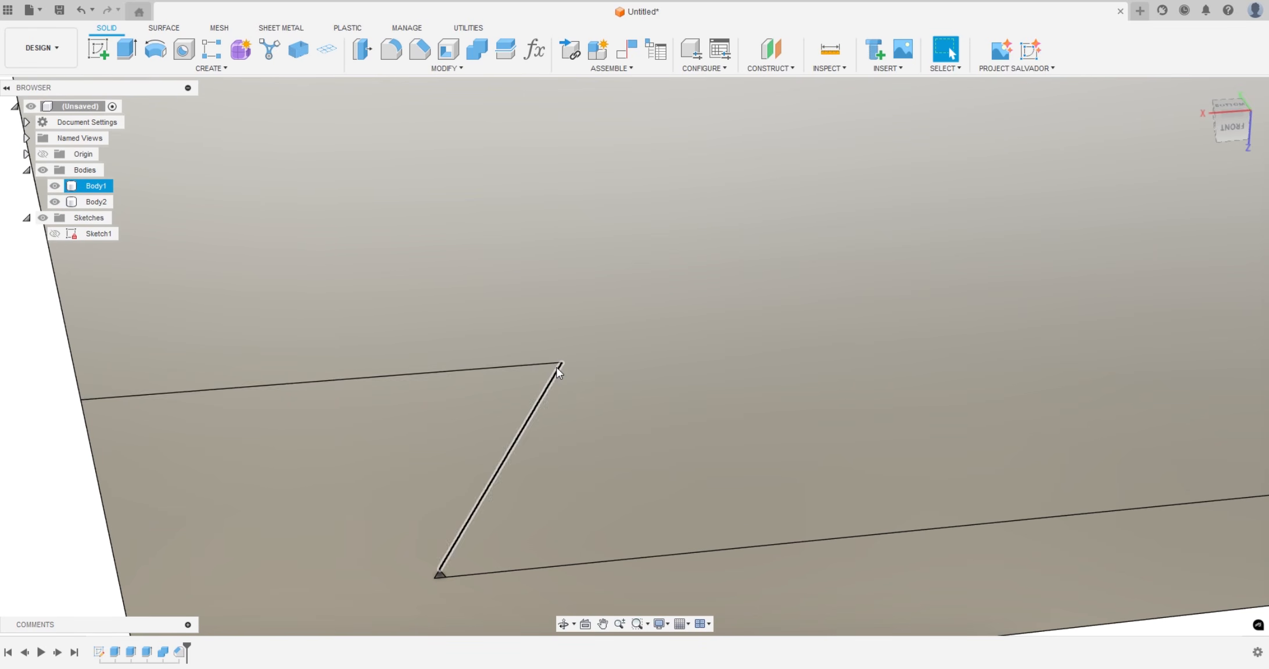
{"action": "scroll", "coordinate": [558, 366], "scroll_direction": "down", "scroll_amount": 5}
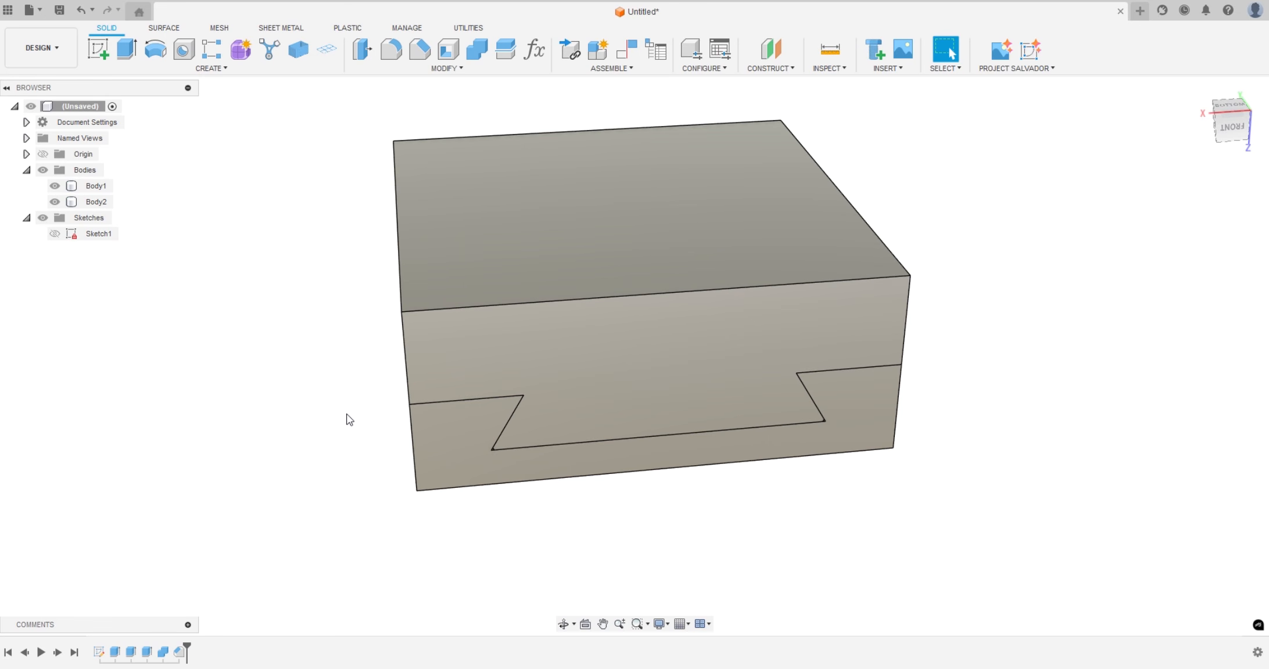
{"action": "middle_click_drag", "start_coordinate": [350, 374], "coordinate": [414, 442], "text": "shift"}
{"action": "left_click", "coordinate": [724, 315]}
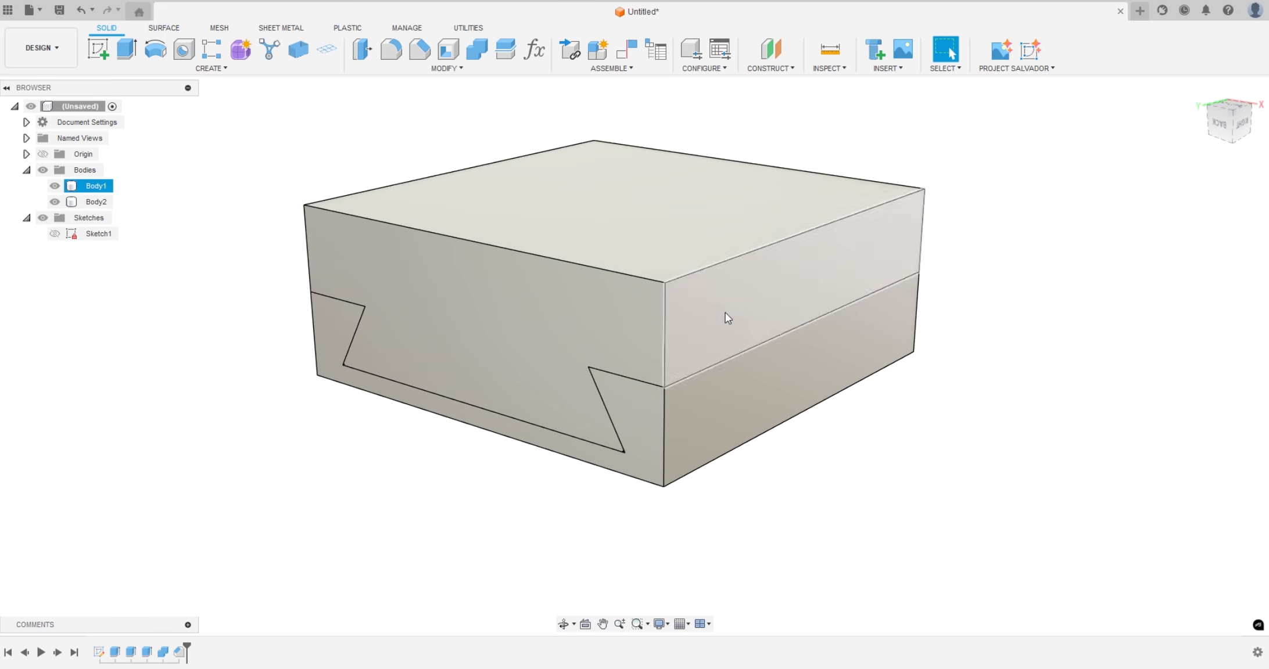
{"action": "scroll", "coordinate": [525, 427], "scroll_direction": "up", "scroll_amount": 5}
{"action": "scroll", "coordinate": [653, 354], "scroll_direction": "down", "scroll_amount": 2}
{"action": "middle_click_drag", "start_coordinate": [572, 438], "coordinate": [720, 288], "text": "shift"}
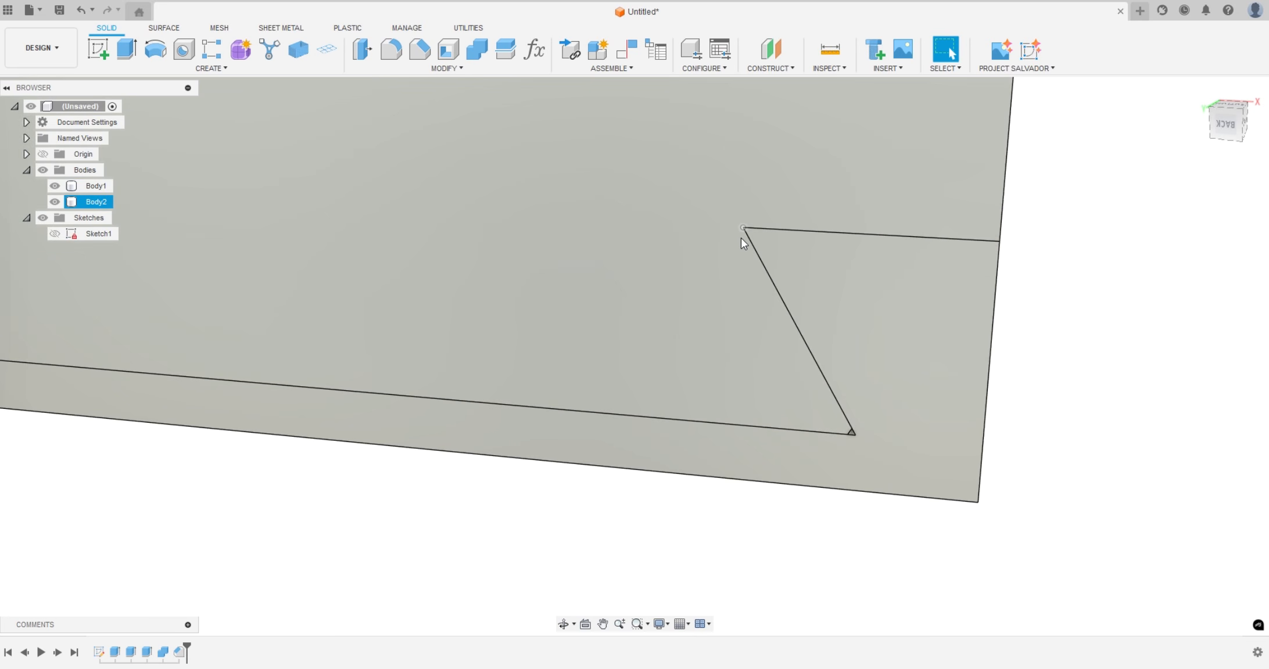
{"action": "scroll", "coordinate": [760, 302], "scroll_direction": "down", "scroll_amount": 5}
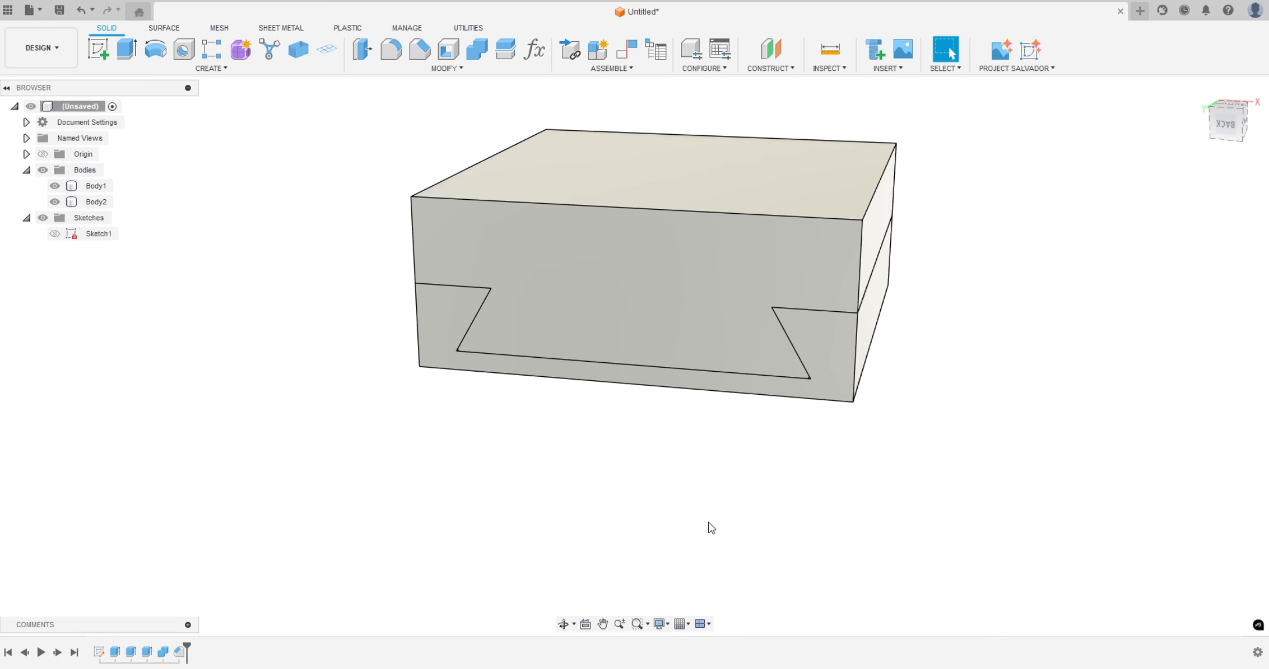
{"action": "middle_click_drag", "start_coordinate": [712, 528], "coordinate": [527, 343], "text": "shift"}
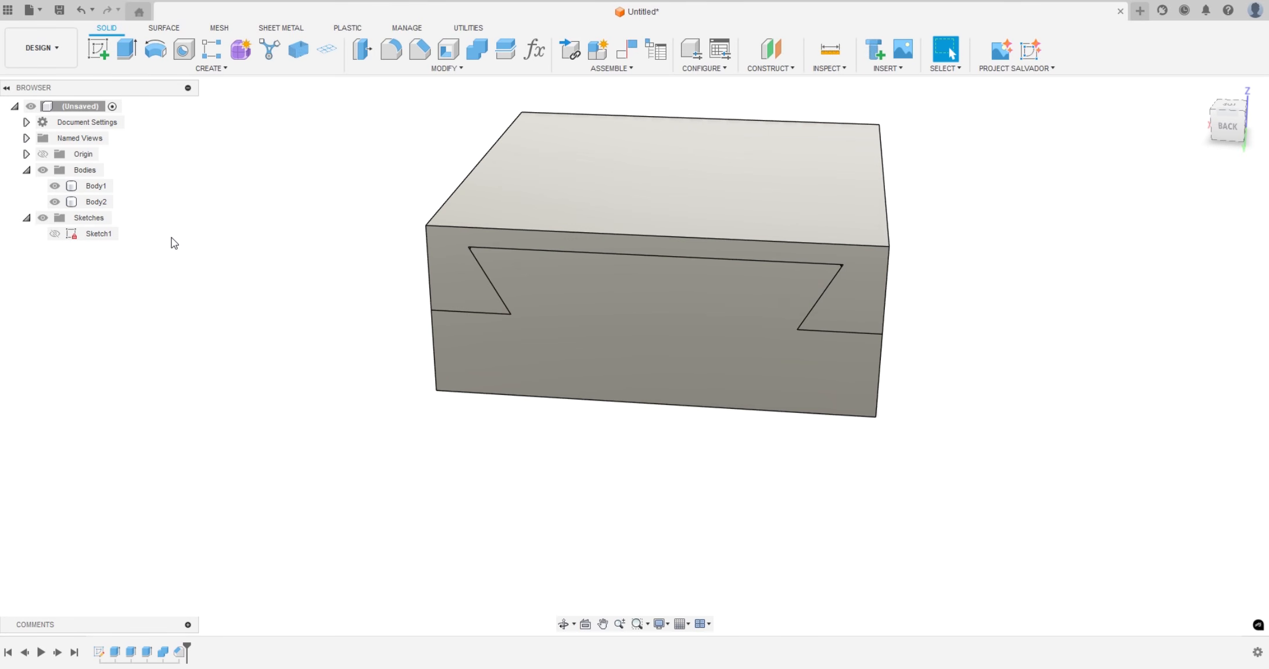
Hide Body1 and examine the angled side faces of the dovetail slot in Body2 from its open side
{"action": "left_click", "coordinate": [59, 187]}
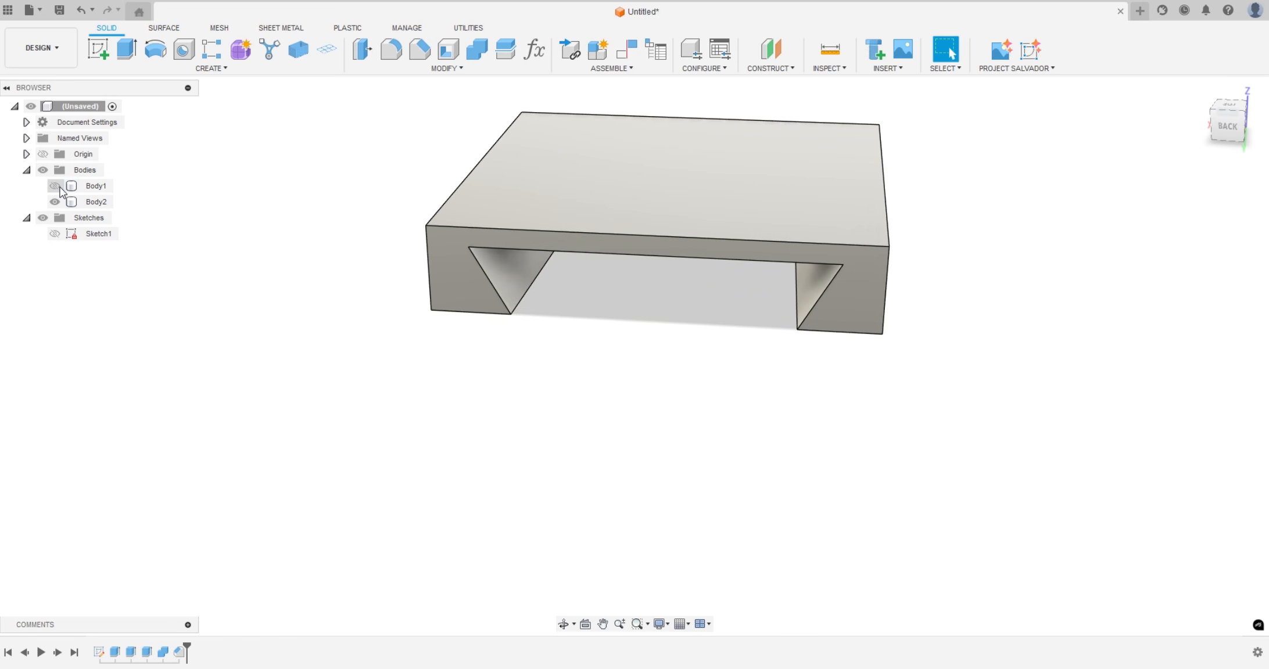
{"action": "middle_click_drag", "start_coordinate": [524, 462], "coordinate": [269, 233], "text": "shift"}
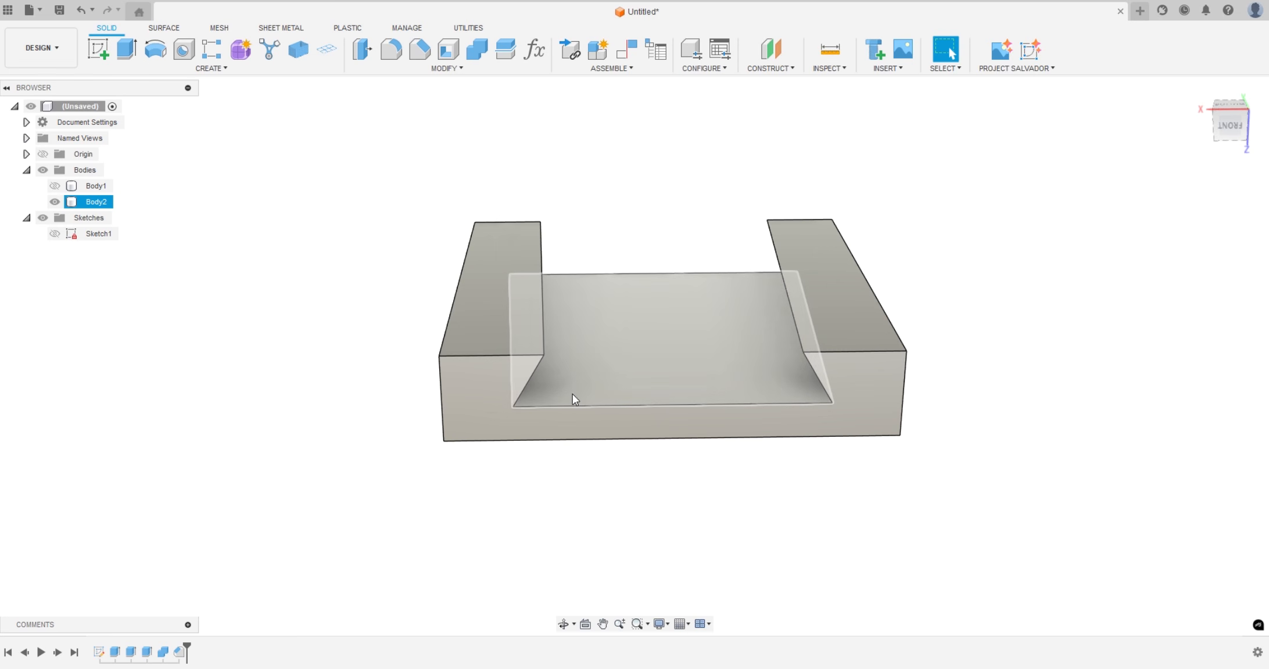
{"action": "middle_click_drag", "start_coordinate": [734, 381], "coordinate": [558, 343], "text": "shift"}
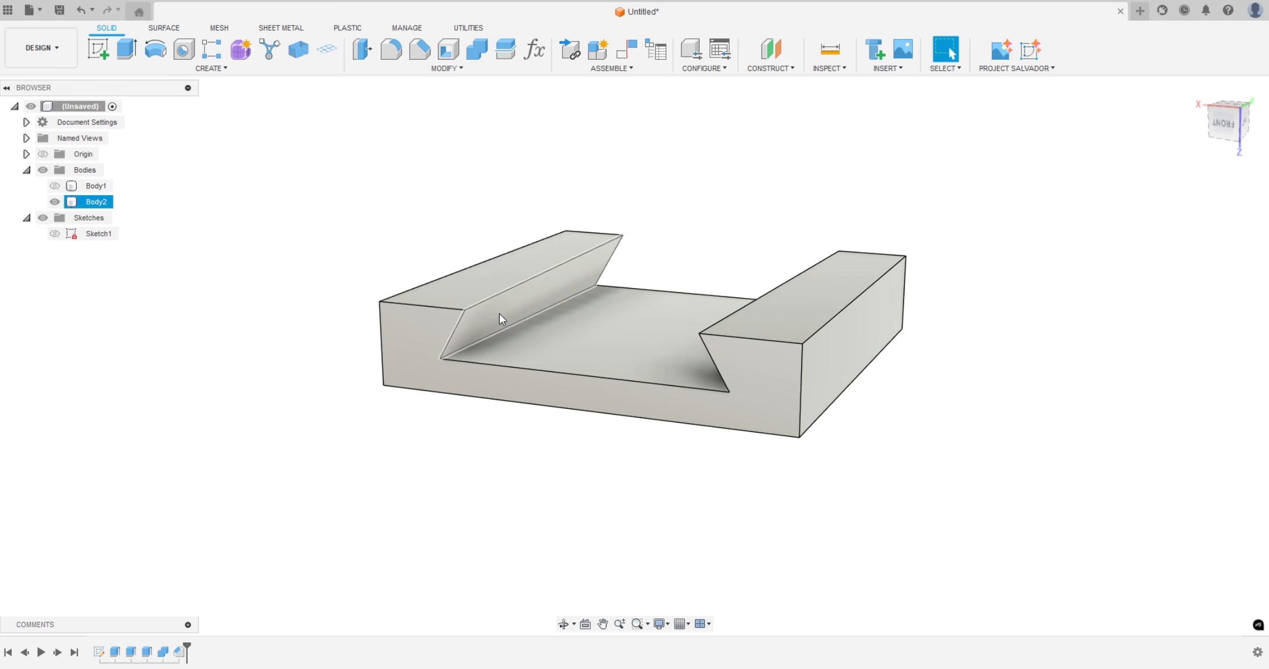
{"action": "middle_click_drag", "start_coordinate": [521, 490], "coordinate": [533, 492], "text": "shift"}
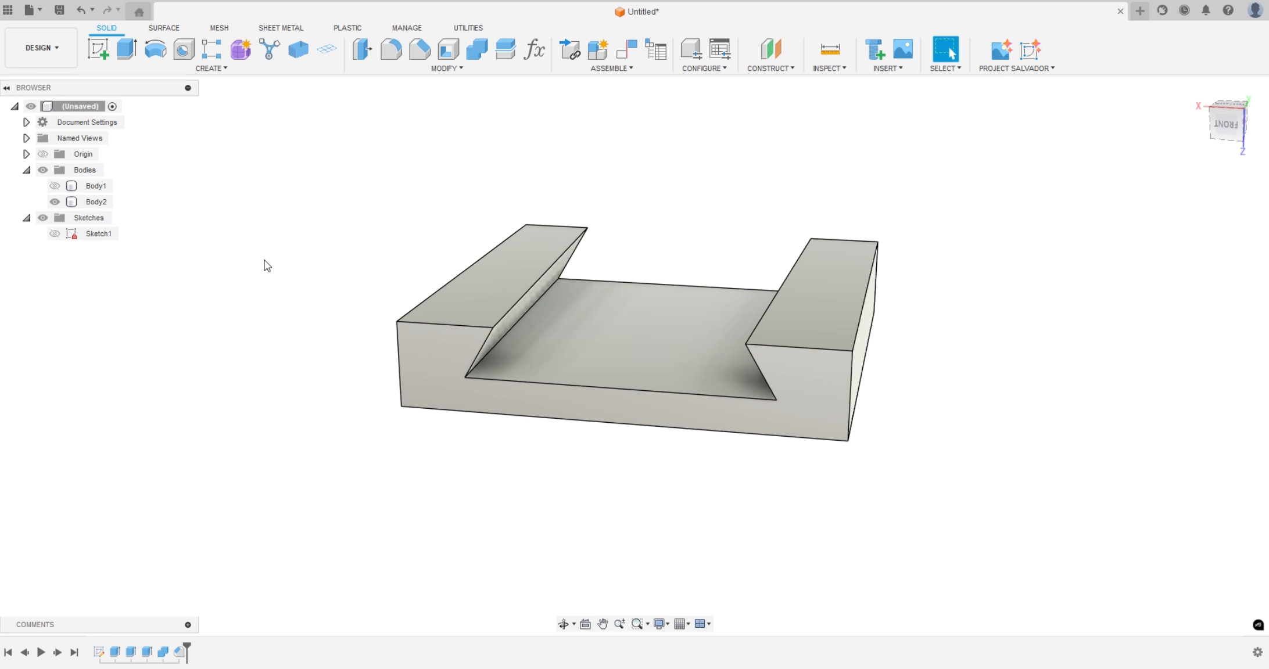
Offset the slot's two angled side faces by -5 mm into Body2's walls as new surface bodies
{"action": "left_click", "coordinate": [165, 28]}
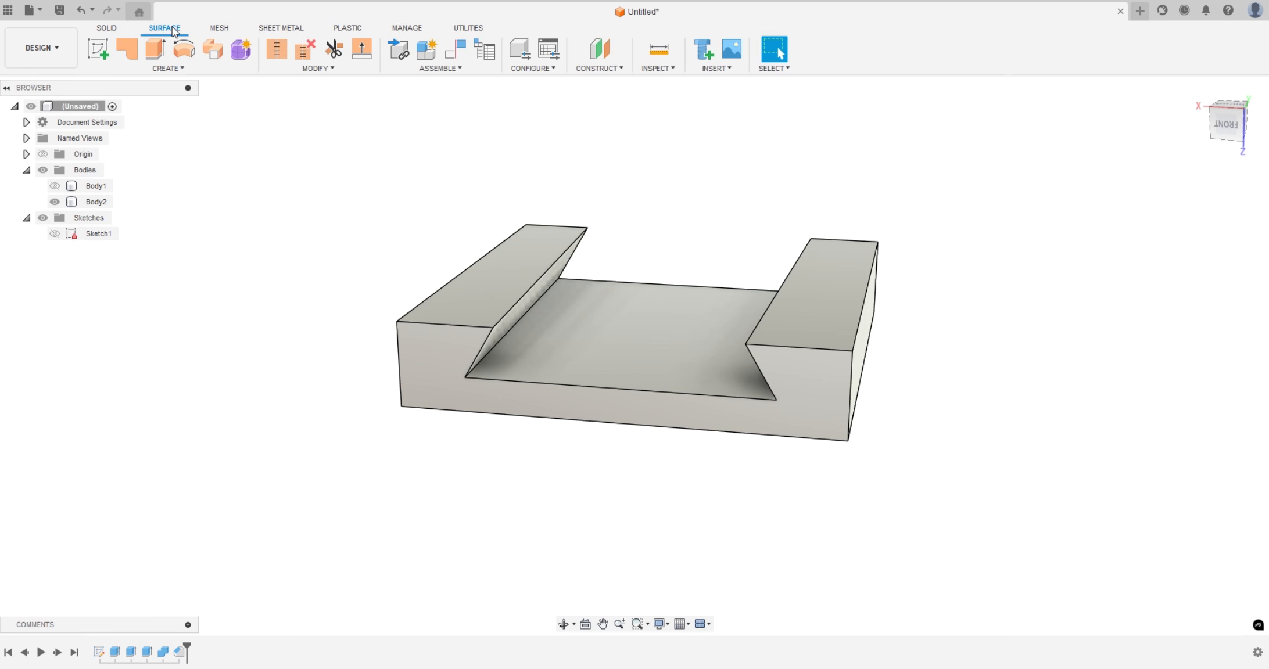
{"action": "left_click", "coordinate": [167, 68]}
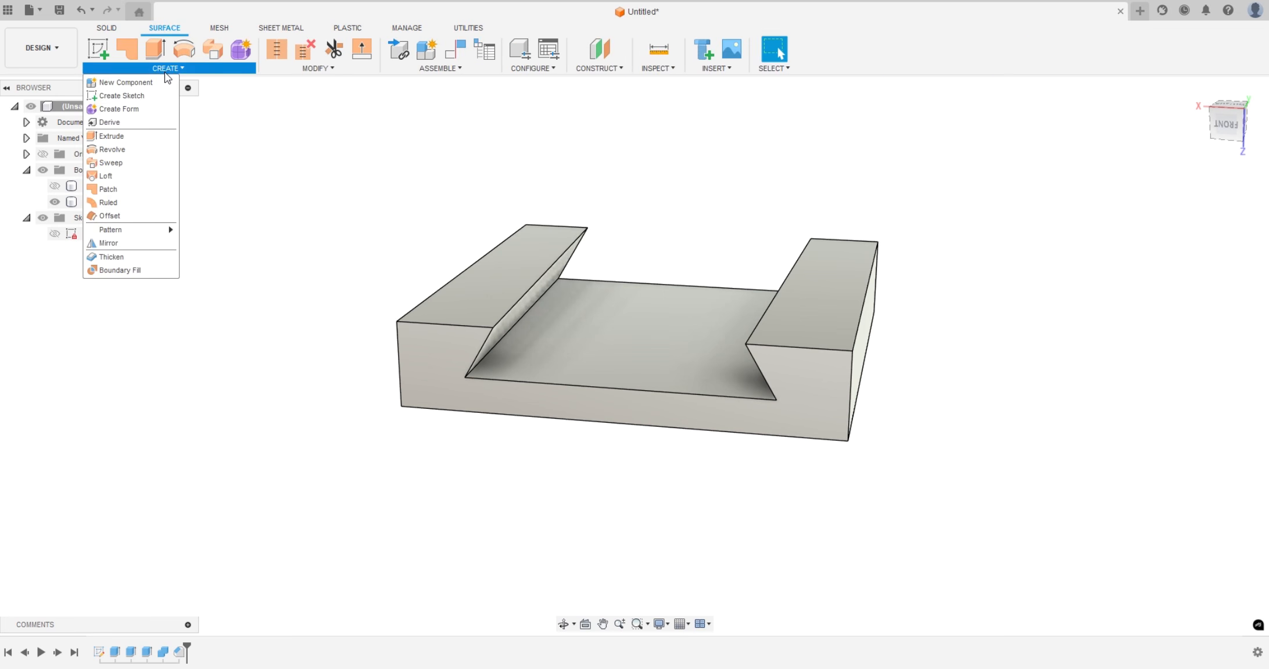
{"action": "left_click", "coordinate": [110, 216]}
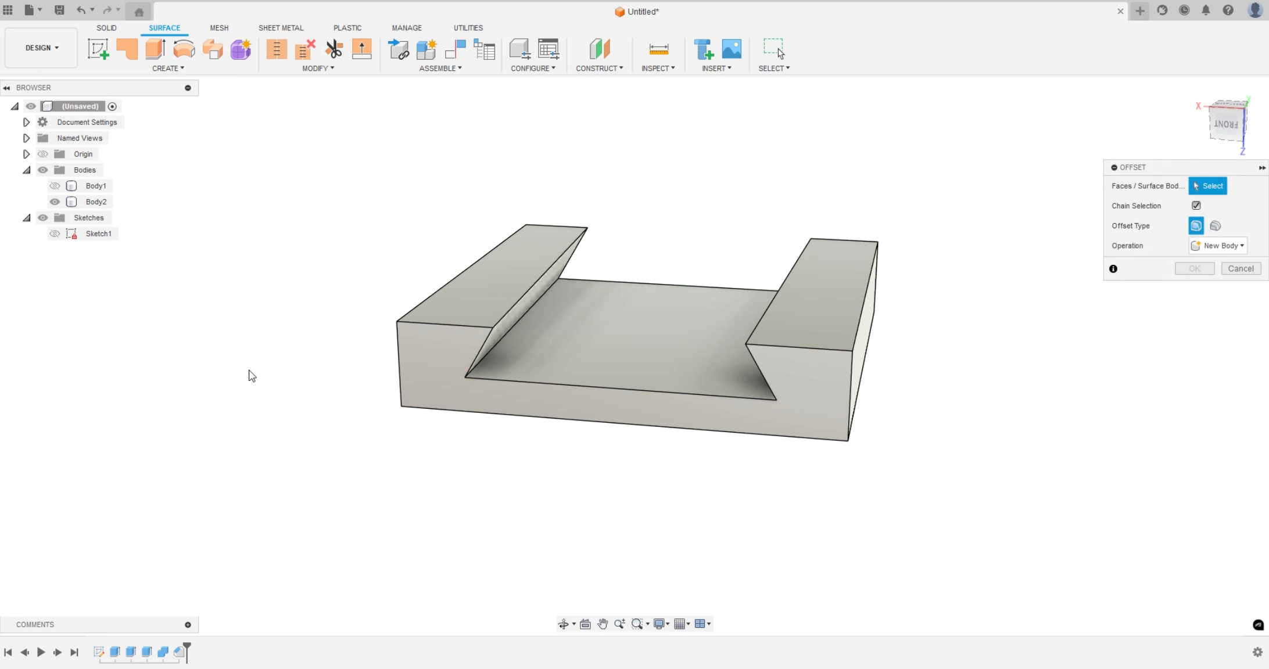
{"action": "left_click", "coordinate": [526, 303]}
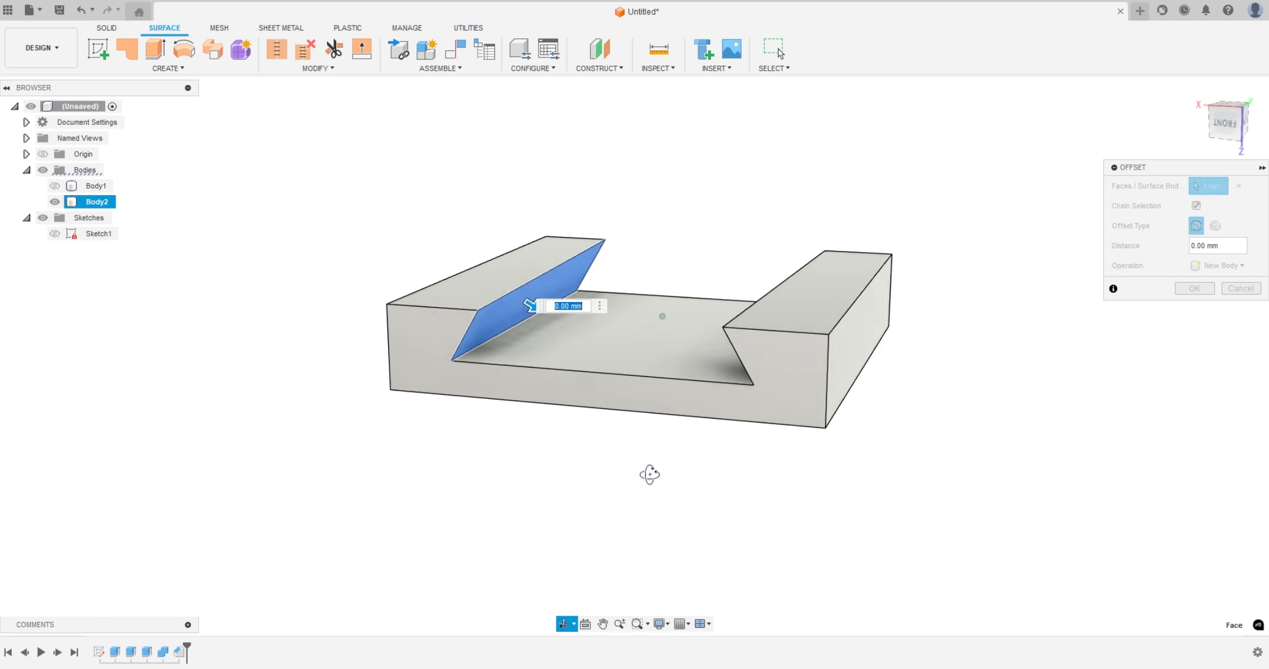
{"action": "middle_click_drag", "start_coordinate": [649, 472], "coordinate": [732, 465], "text": "shift"}
{"action": "left_click", "coordinate": [817, 316]}
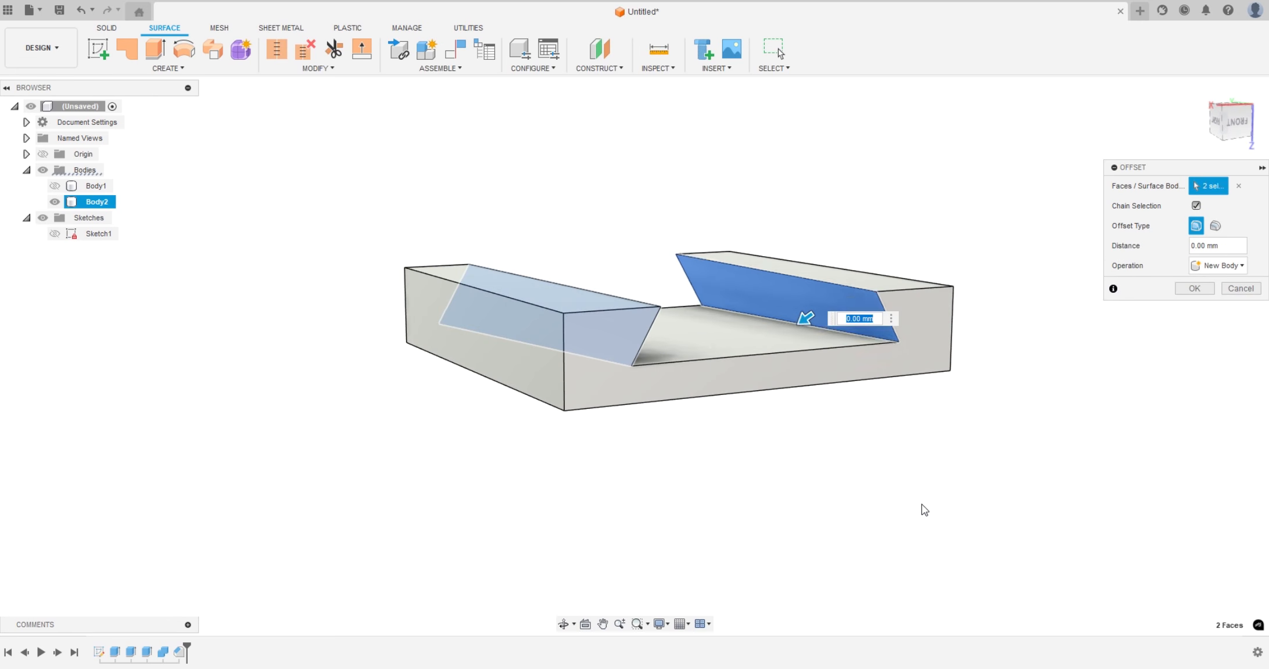
{"action": "middle_click_drag", "start_coordinate": [920, 510], "coordinate": [881, 529], "text": "shift"}
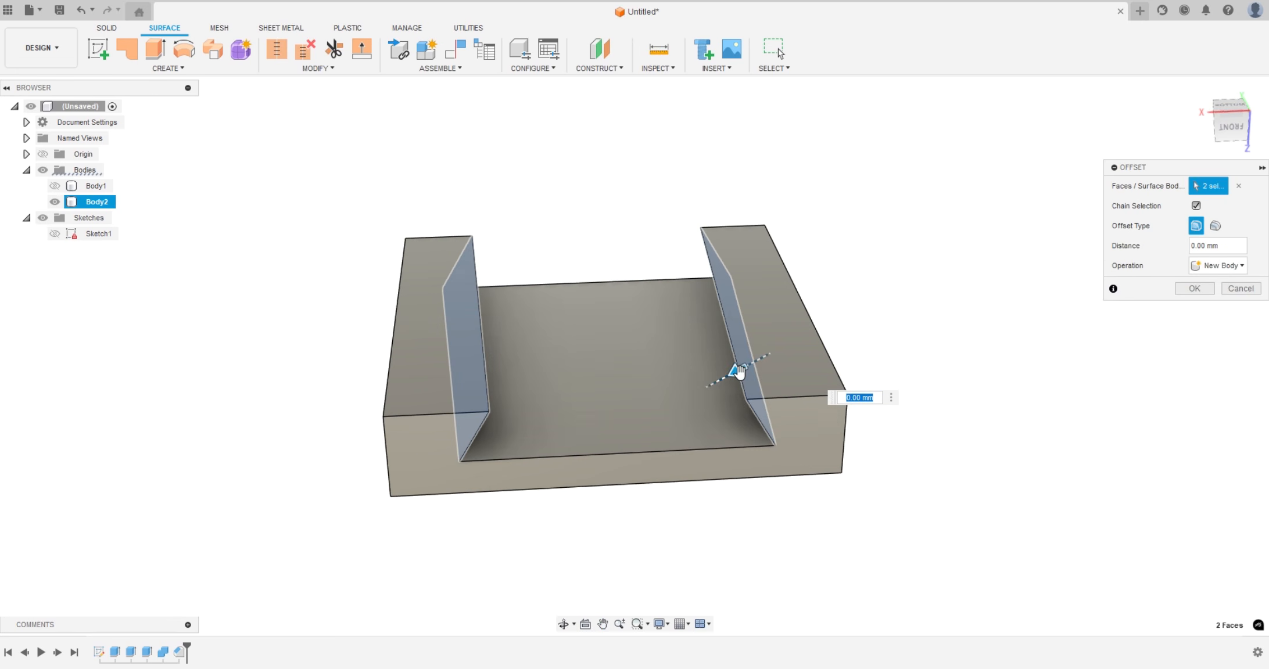
{"action": "left_click_drag", "start_coordinate": [734, 368], "coordinate": [778, 368]}
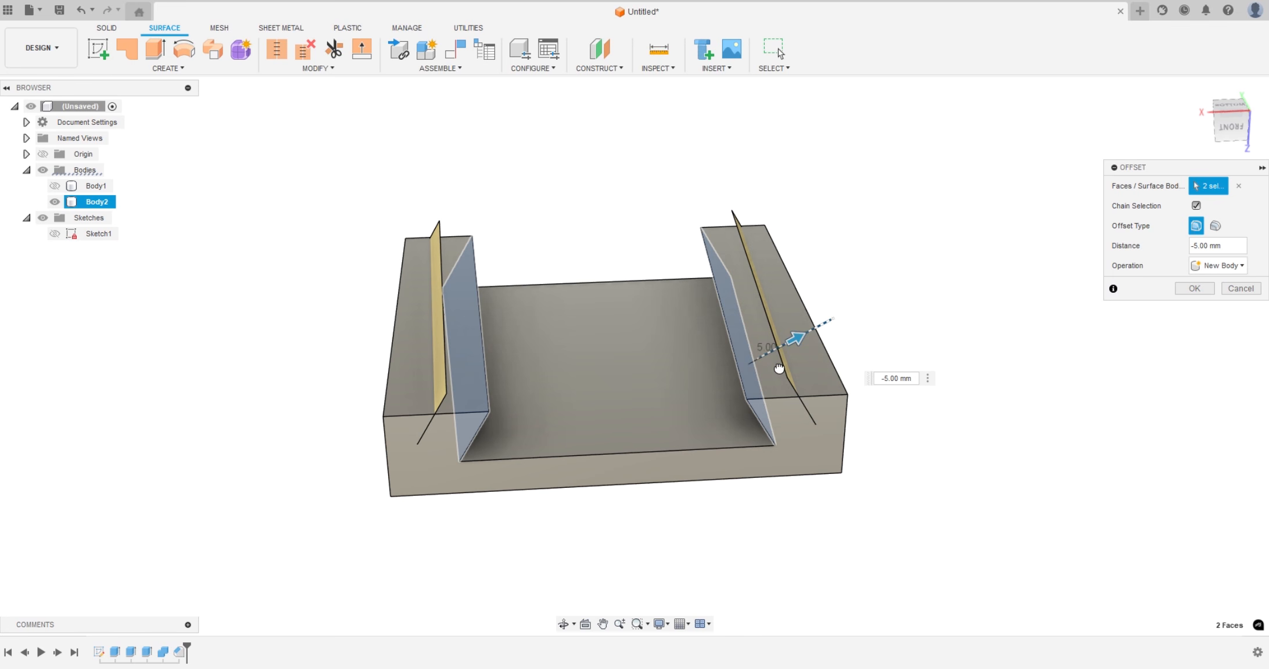
{"action": "middle_click_drag", "start_coordinate": [848, 500], "coordinate": [871, 538], "text": "shift"}
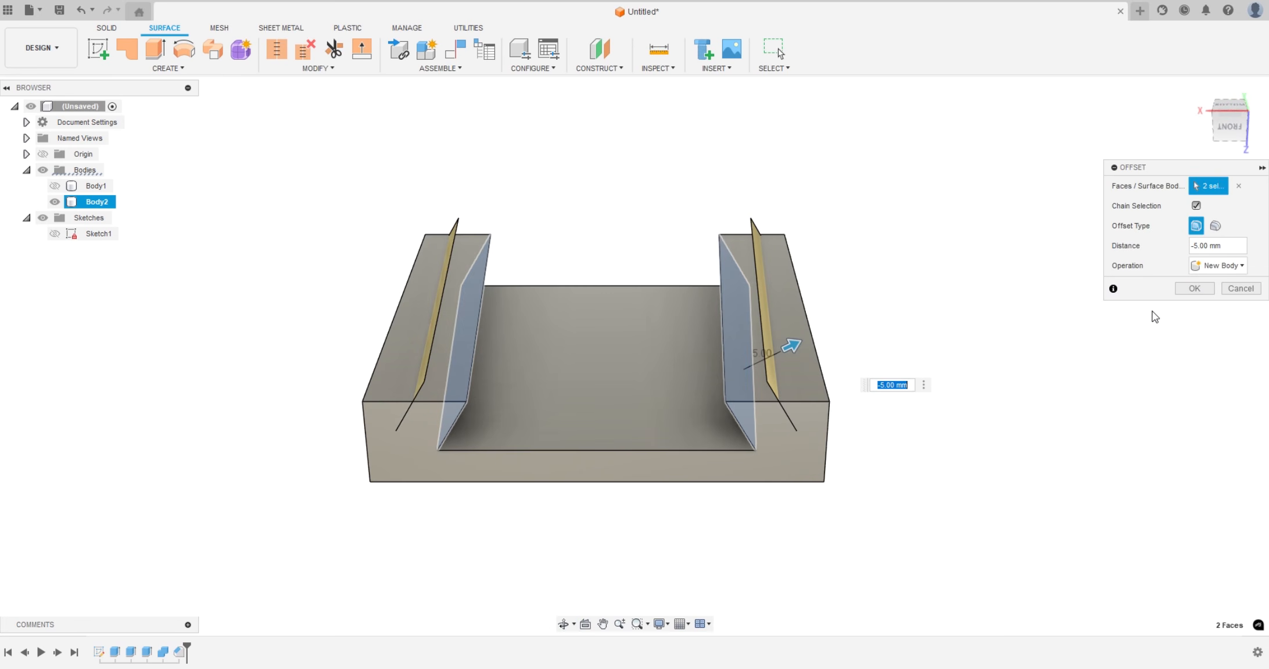
{"action": "left_click", "coordinate": [1193, 289]}
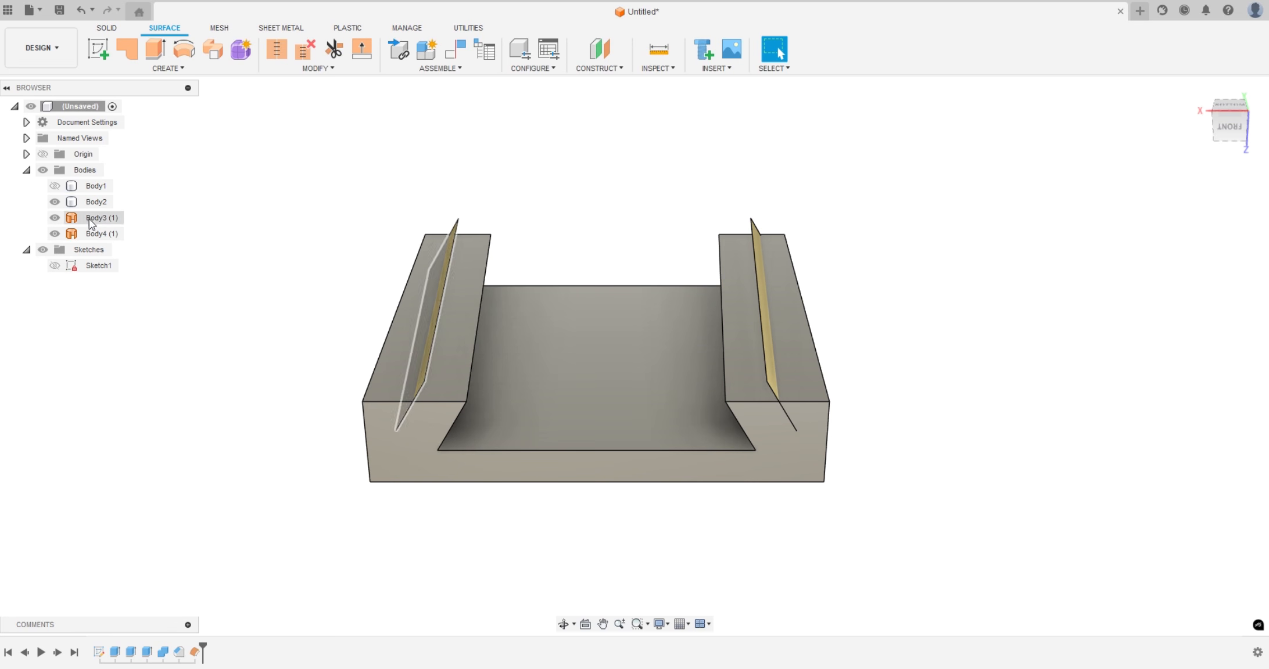
{"action": "left_click", "coordinate": [409, 381]}
{"action": "left_click", "coordinate": [397, 427]}
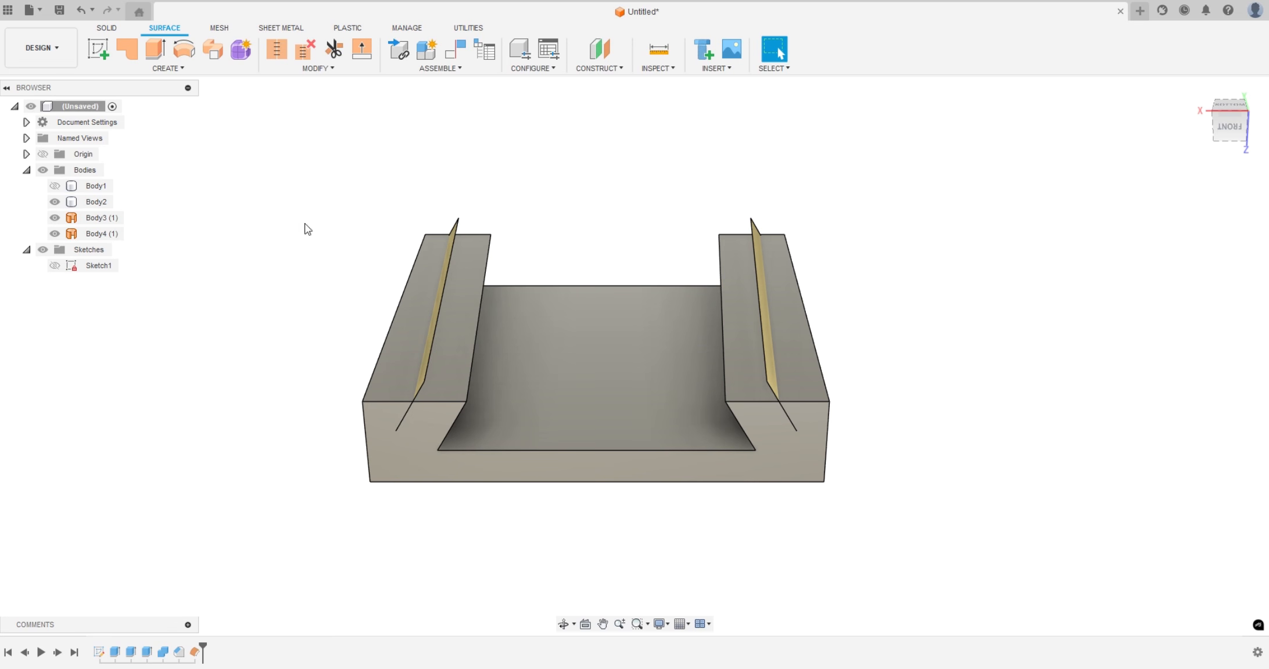
Split Body2 with the two offset surfaces as splitting tools, keeping the tools extended
{"action": "left_click", "coordinate": [108, 27]}
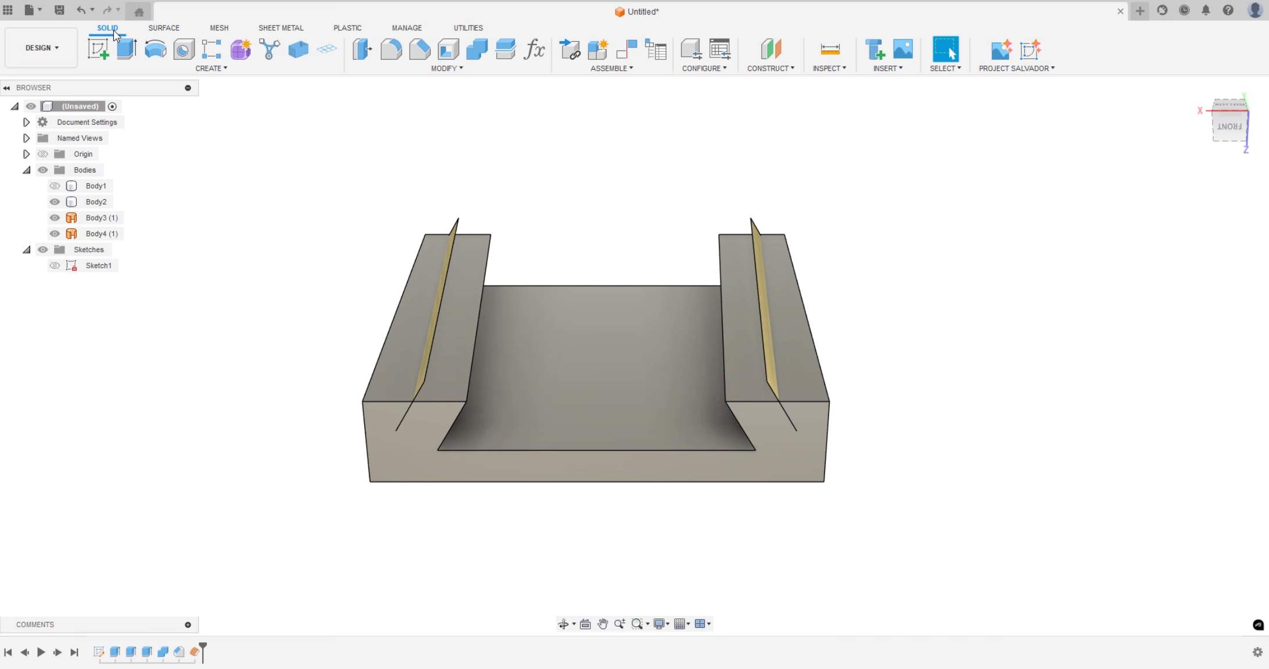
{"action": "left_click", "coordinate": [444, 69]}
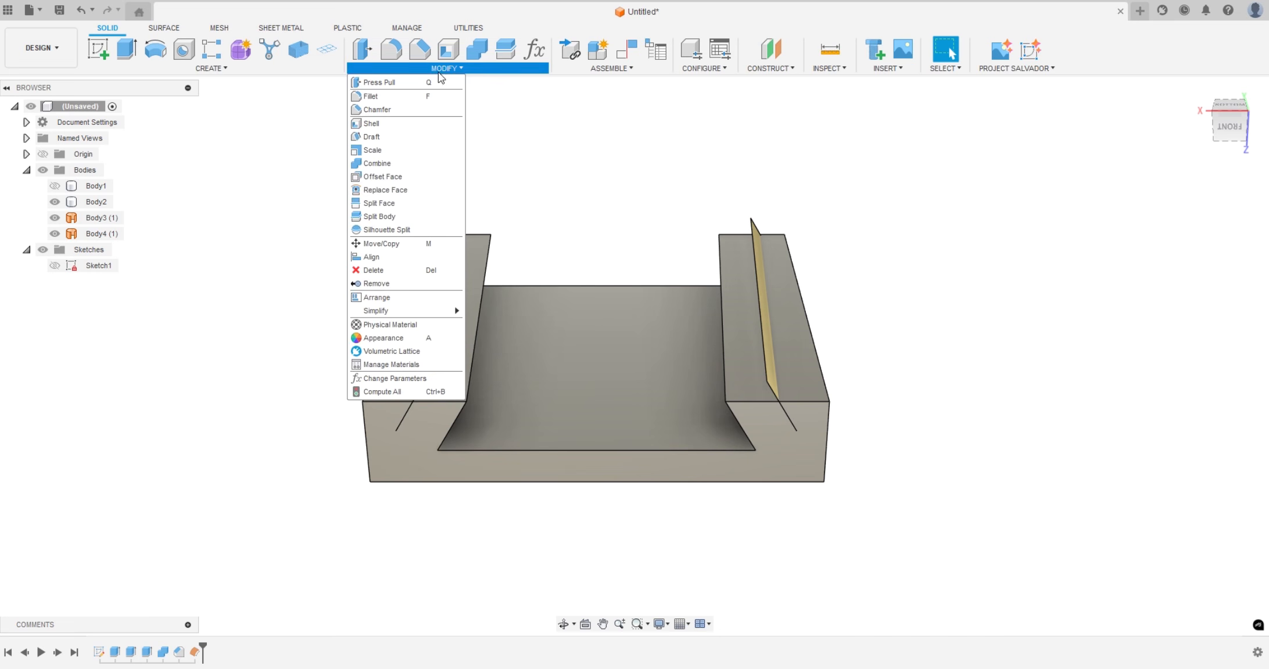
{"action": "left_click", "coordinate": [386, 217]}
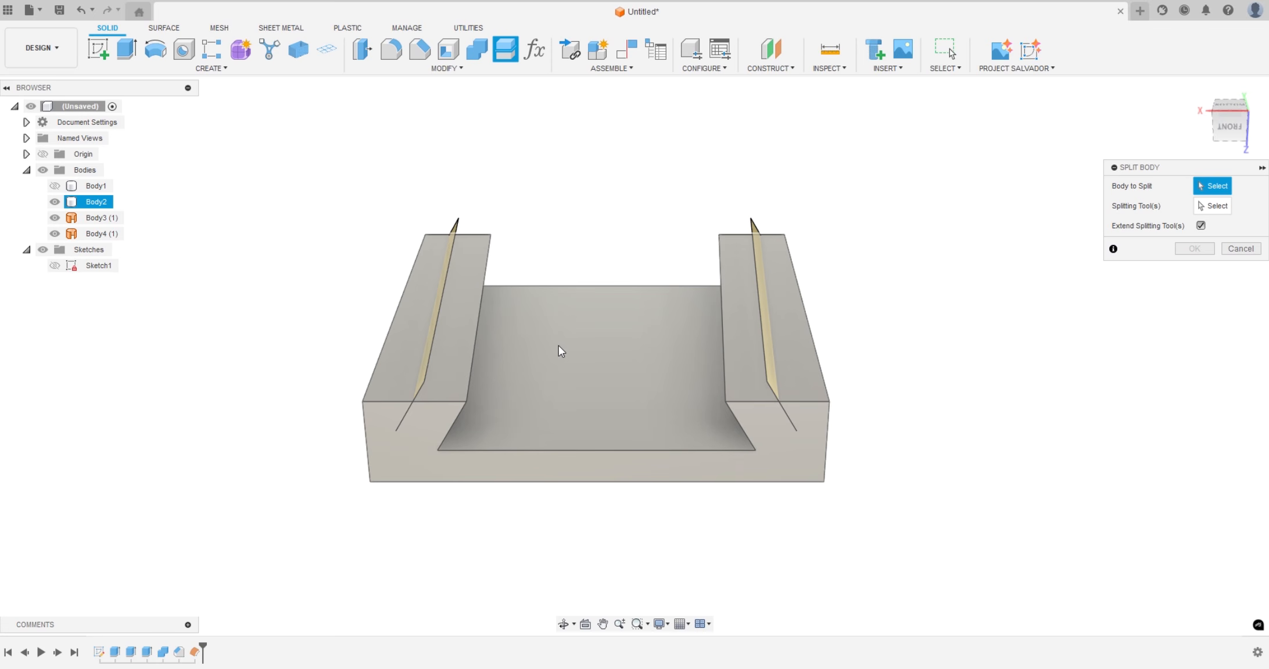
{"action": "left_click", "coordinate": [575, 373]}
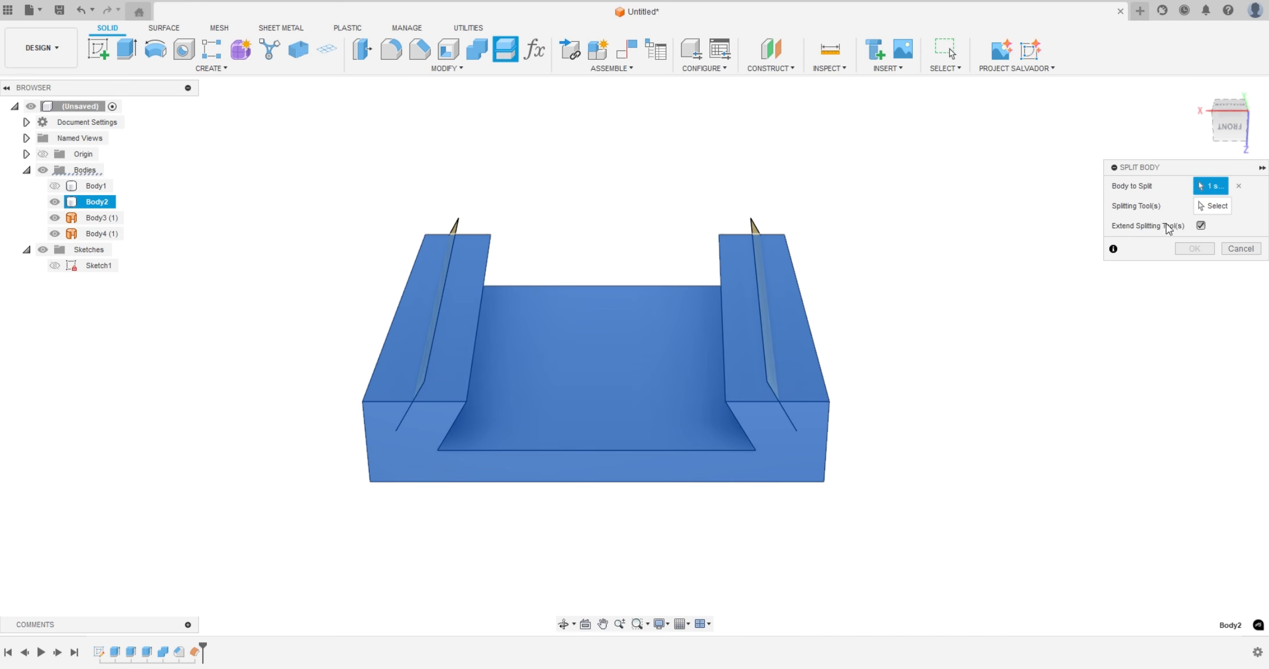
{"action": "left_click", "coordinate": [1214, 207]}
{"action": "mouse_move", "coordinate": [1054, 348]}
{"action": "middle_mouse_down", "text": "shift"}
{"action": "mouse_move", "coordinate": [1056, 336]}
{"action": "mouse_move", "coordinate": [1075, 340]}
{"action": "middle_mouse_up", "text": "shift"}
{"action": "left_click", "coordinate": [481, 352]}
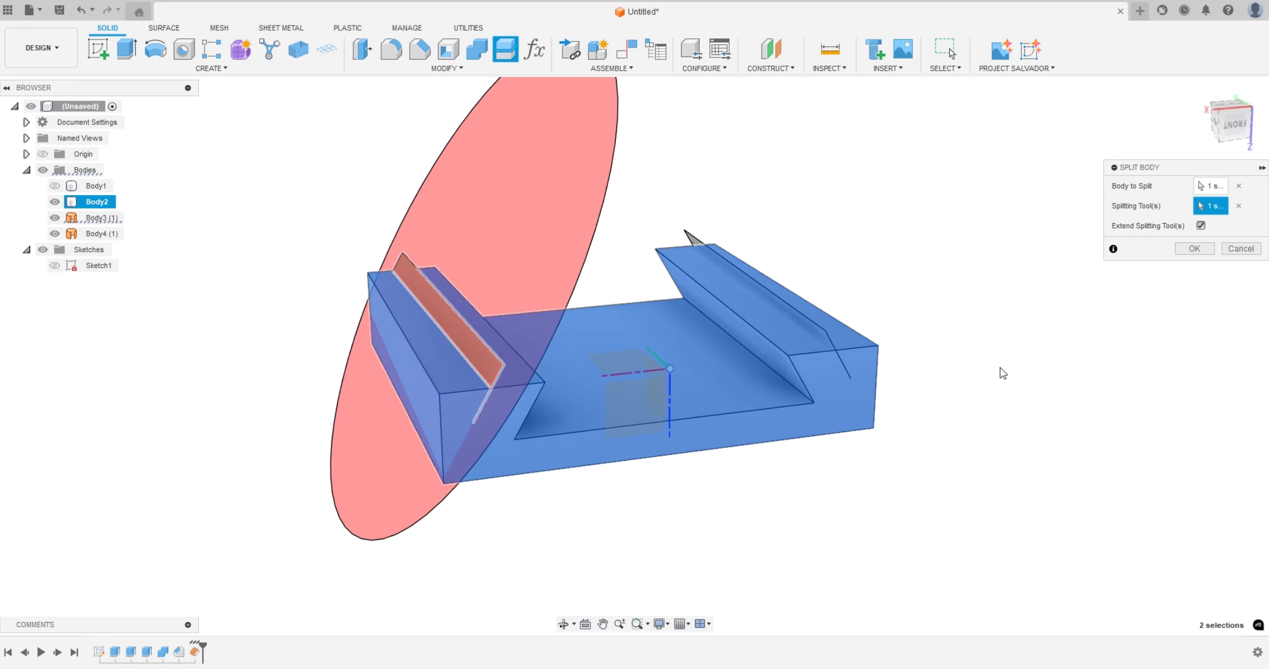
{"action": "mouse_move", "coordinate": [1000, 367]}
{"action": "middle_mouse_down", "text": "shift"}
{"action": "mouse_move", "coordinate": [1013, 391]}
{"action": "mouse_move", "coordinate": [988, 378]}
{"action": "middle_mouse_up", "text": "shift"}
{"action": "left_click", "coordinate": [734, 352]}
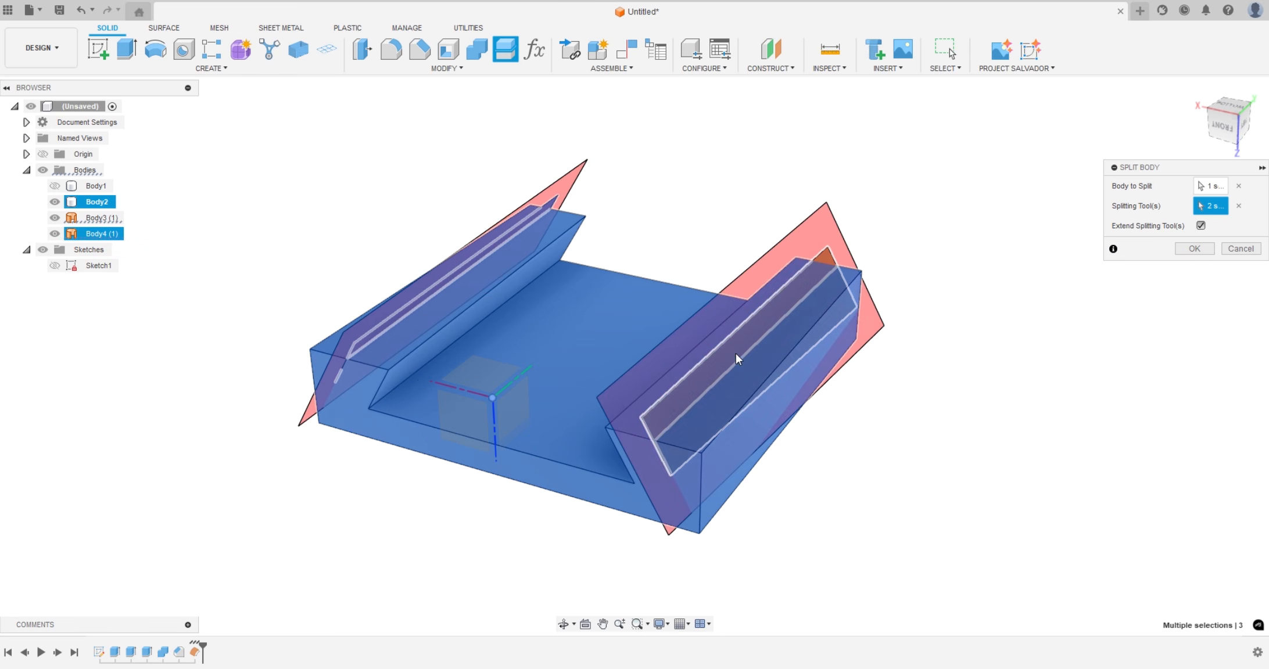
{"action": "left_click", "coordinate": [1207, 249]}
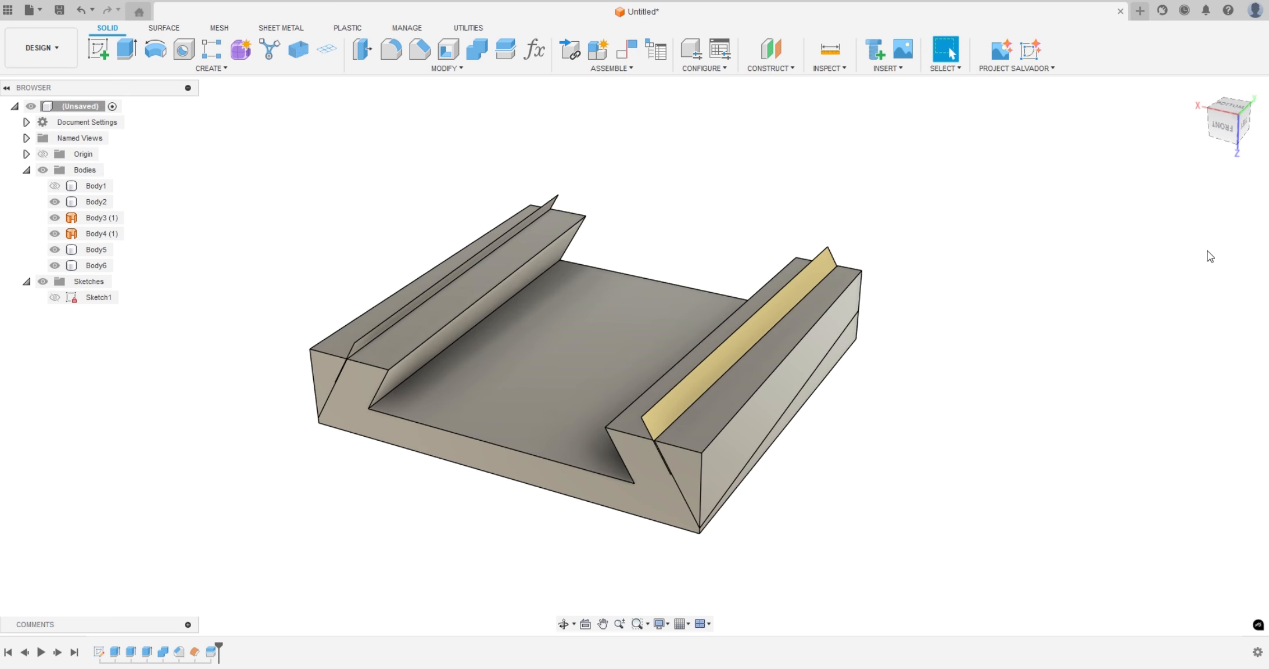
Hide Body5, Body2 and the offset surfaces Body3 and Body4, leaving only Body6 shown
{"action": "middle_click_drag", "start_coordinate": [991, 420], "coordinate": [963, 424], "text": "shift"}
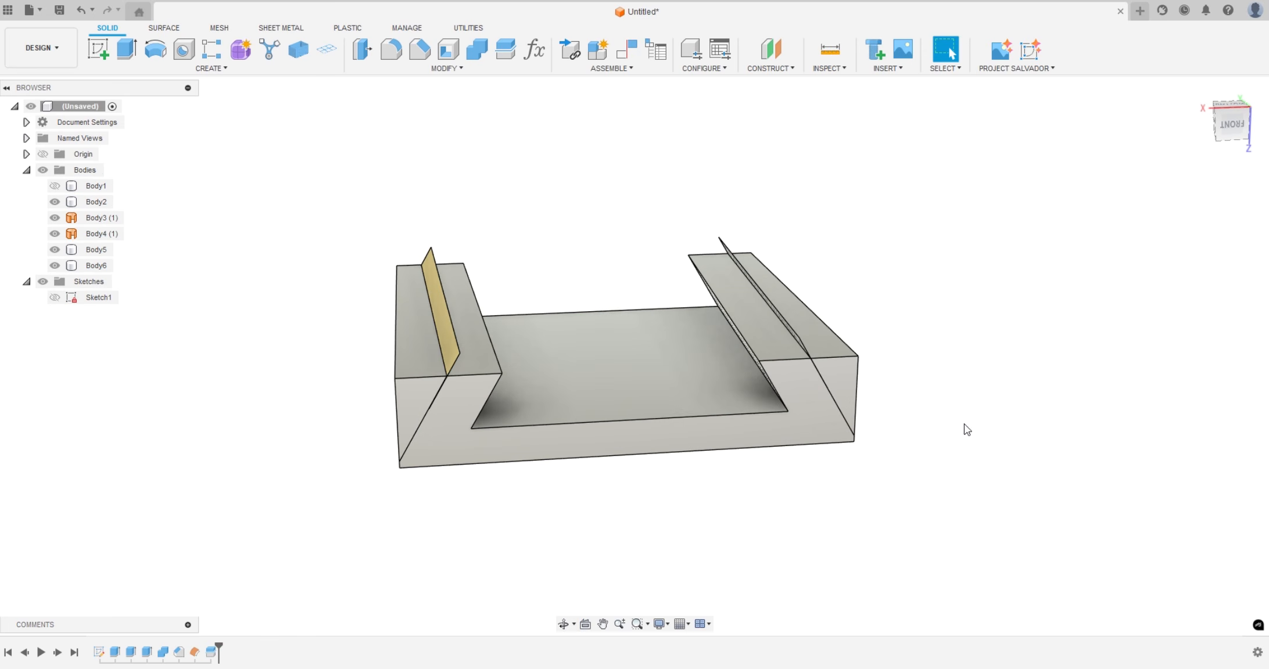
{"action": "left_click", "coordinate": [64, 251]}
{"action": "left_click", "coordinate": [55, 251]}
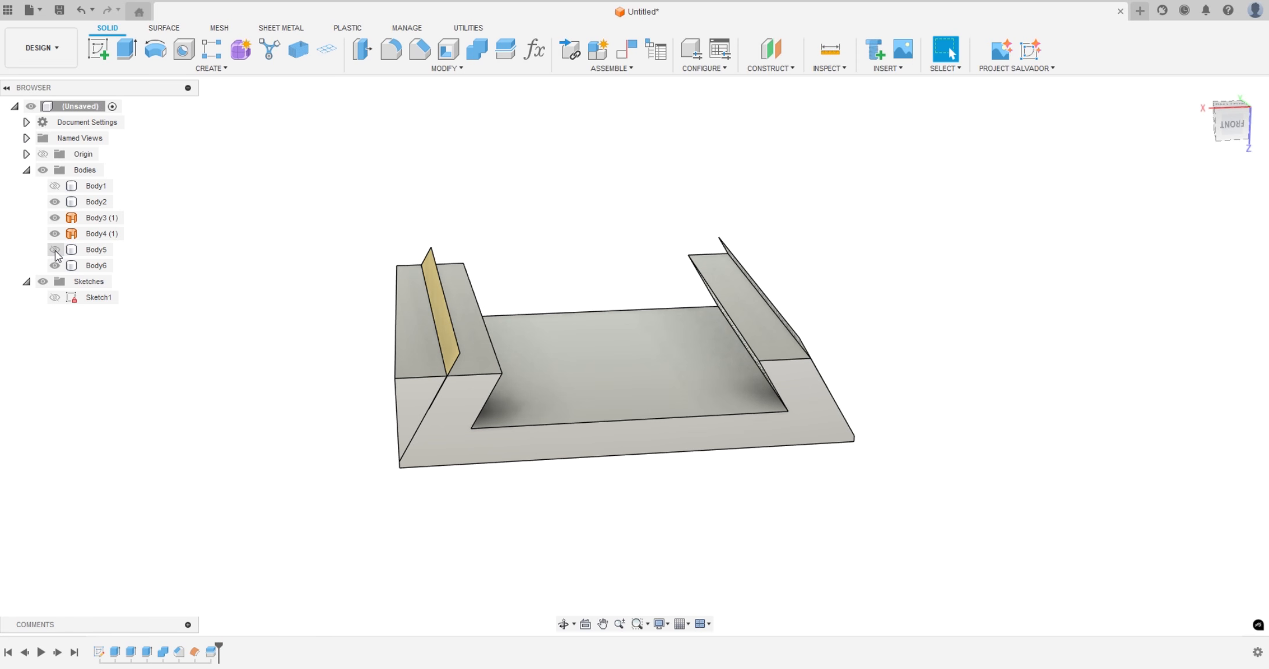
{"action": "left_click", "coordinate": [54, 234]}
{"action": "left_click", "coordinate": [54, 218]}
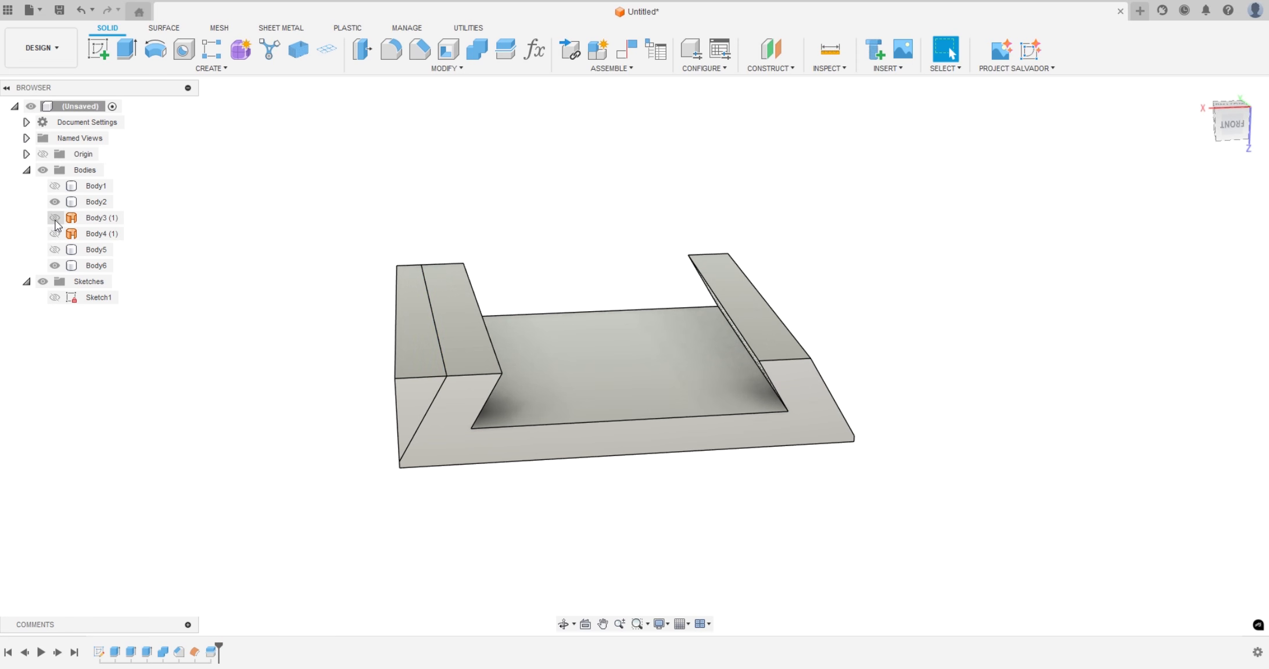
{"action": "left_click", "coordinate": [54, 201]}
Delete the narrow tapered vertical face along each outer side of Body6 so the slanted walls reach the base
{"action": "middle_click_drag", "start_coordinate": [310, 199], "coordinate": [498, 273], "text": "shift"}
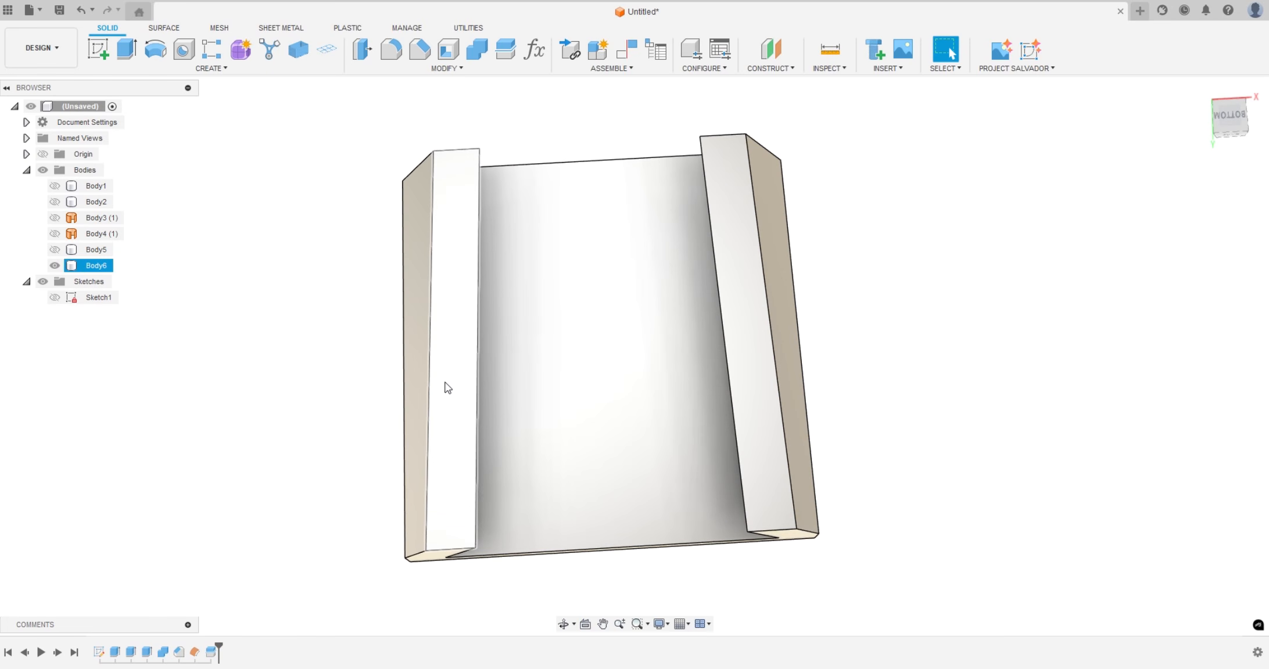
{"action": "middle_click_drag", "start_coordinate": [329, 416], "coordinate": [326, 332], "text": "shift"}
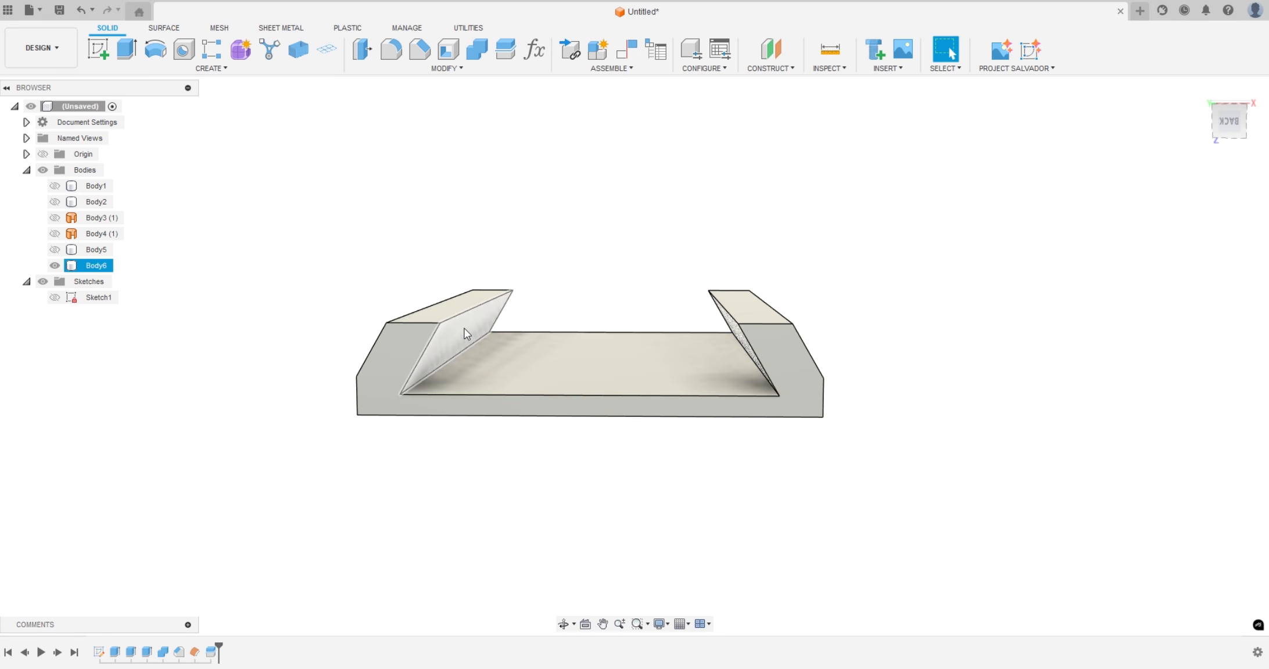
{"action": "middle_click_drag", "start_coordinate": [302, 415], "coordinate": [362, 405], "text": "shift"}
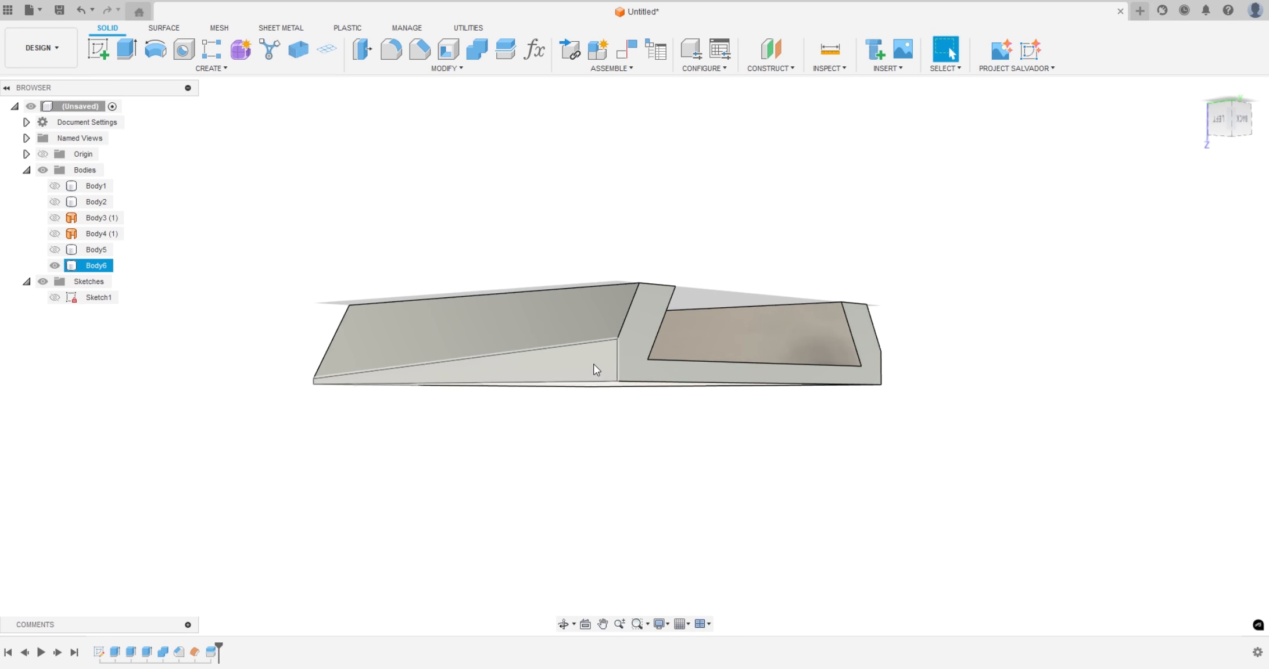
{"action": "middle_click_drag", "start_coordinate": [483, 454], "coordinate": [404, 467], "text": "shift"}
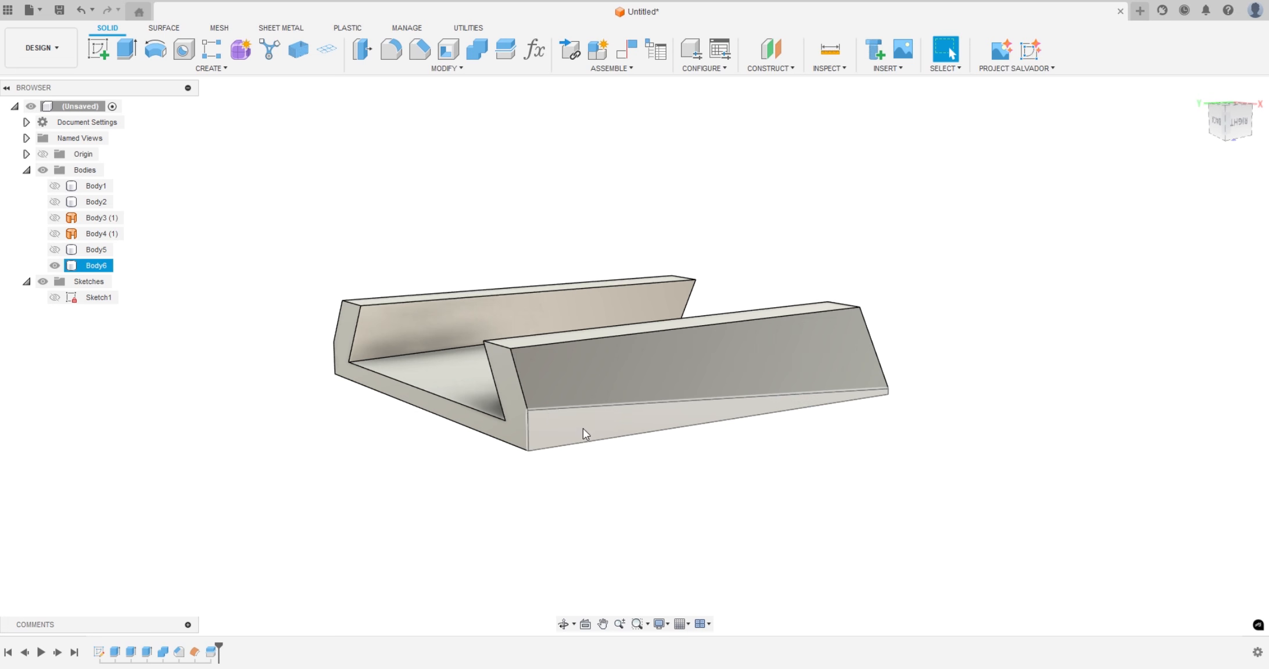
{"action": "left_click", "coordinate": [551, 418]}
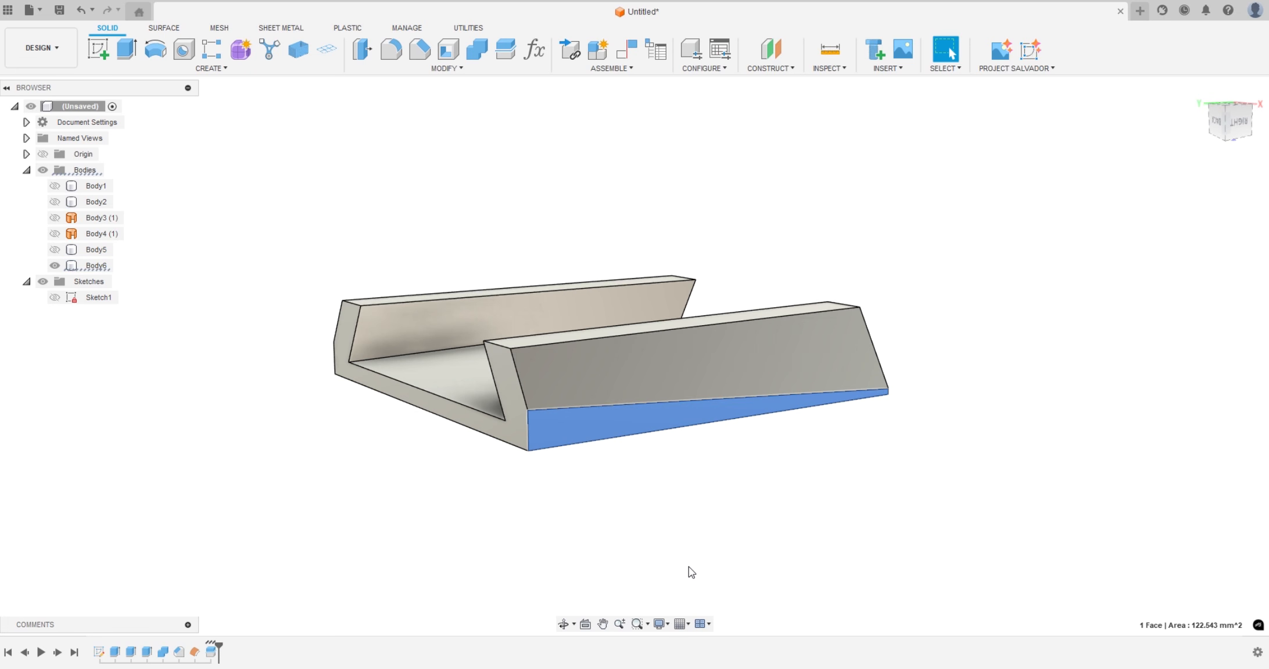
{"action": "key", "text": "Delete"}
{"action": "middle_click_drag", "start_coordinate": [501, 509], "coordinate": [612, 512], "text": "shift"}
{"action": "left_click", "coordinate": [529, 452]}
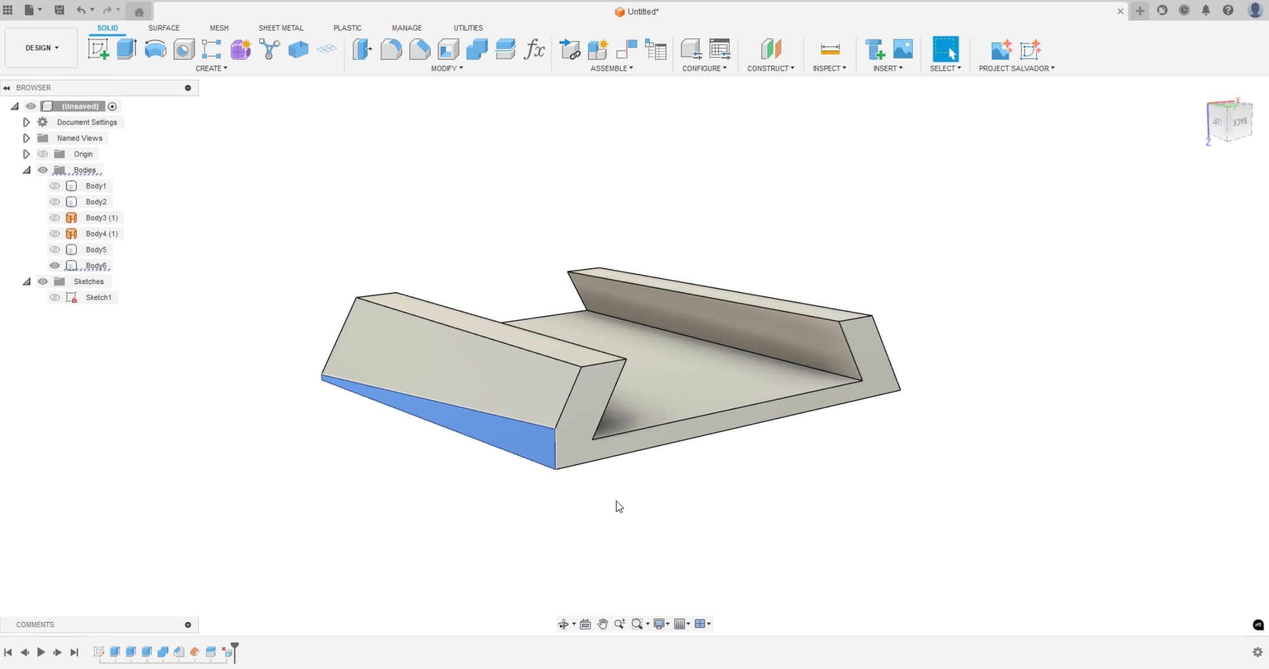
{"action": "key", "text": "Delete"}
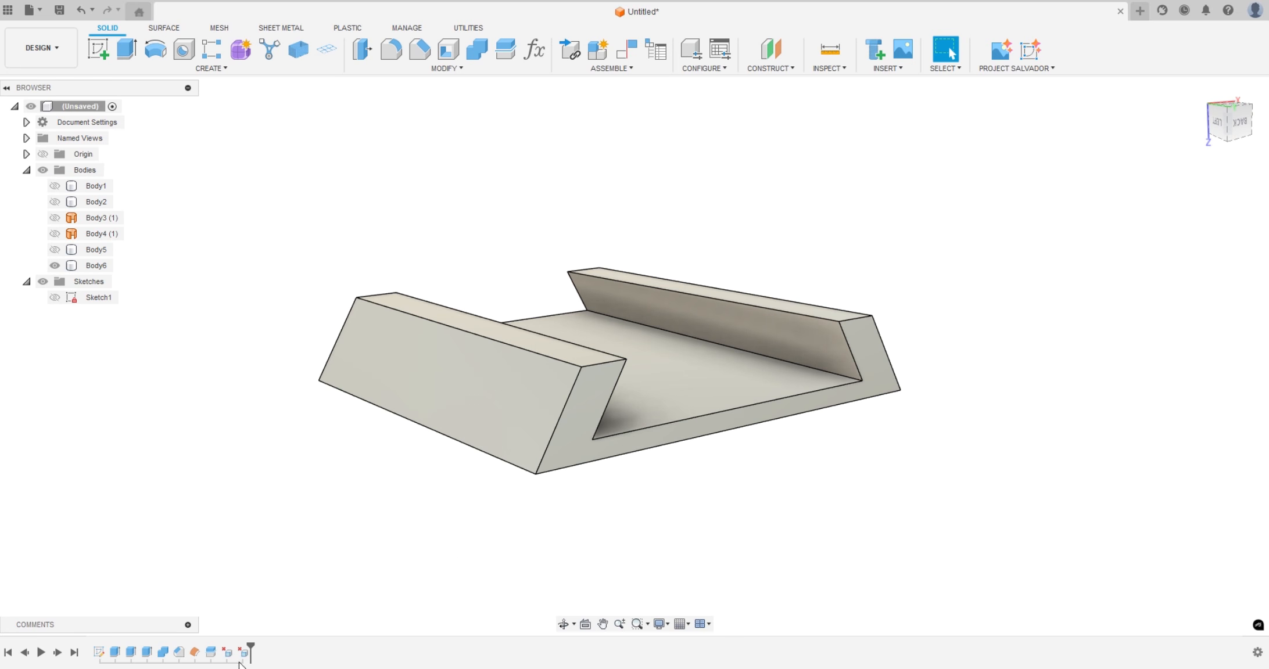
Extrude the flat base face of Body6 outward by 2 mm to thicken the base
{"action": "middle_click_drag", "start_coordinate": [563, 535], "coordinate": [745, 515], "text": "shift"}
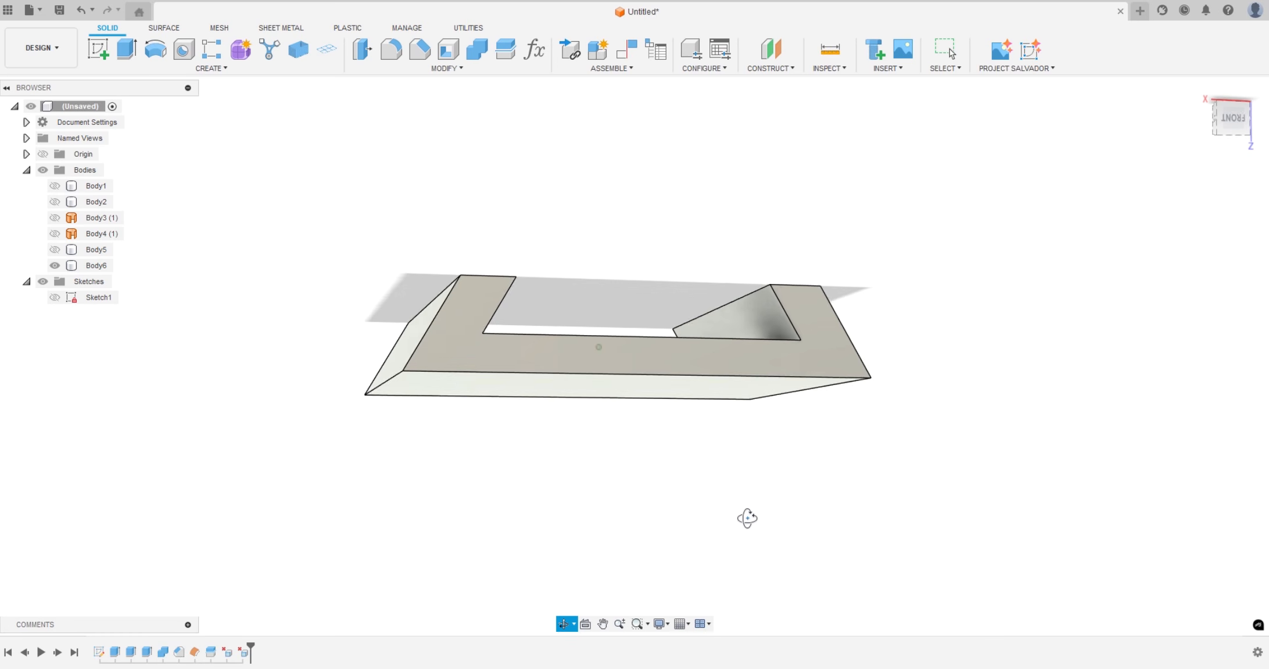
{"action": "left_click", "coordinate": [511, 381]}
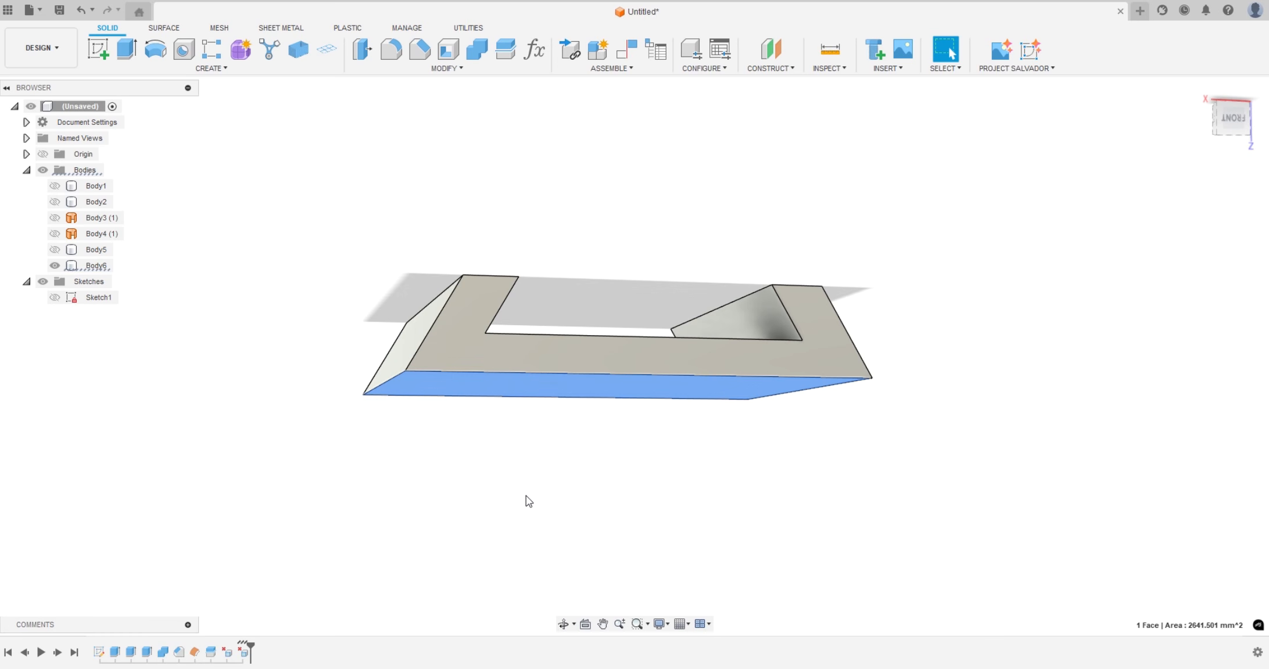
{"action": "key", "text": "e"}
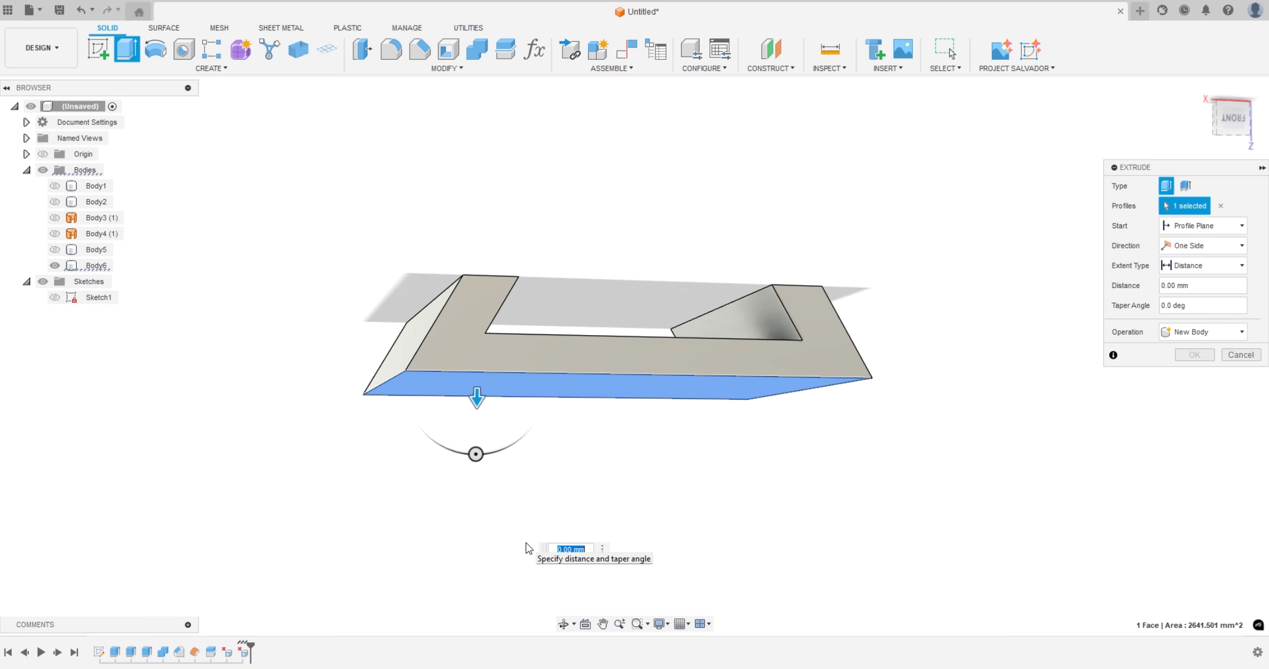
{"action": "type", "text": "2"}
{"action": "left_click", "coordinate": [1194, 355]}
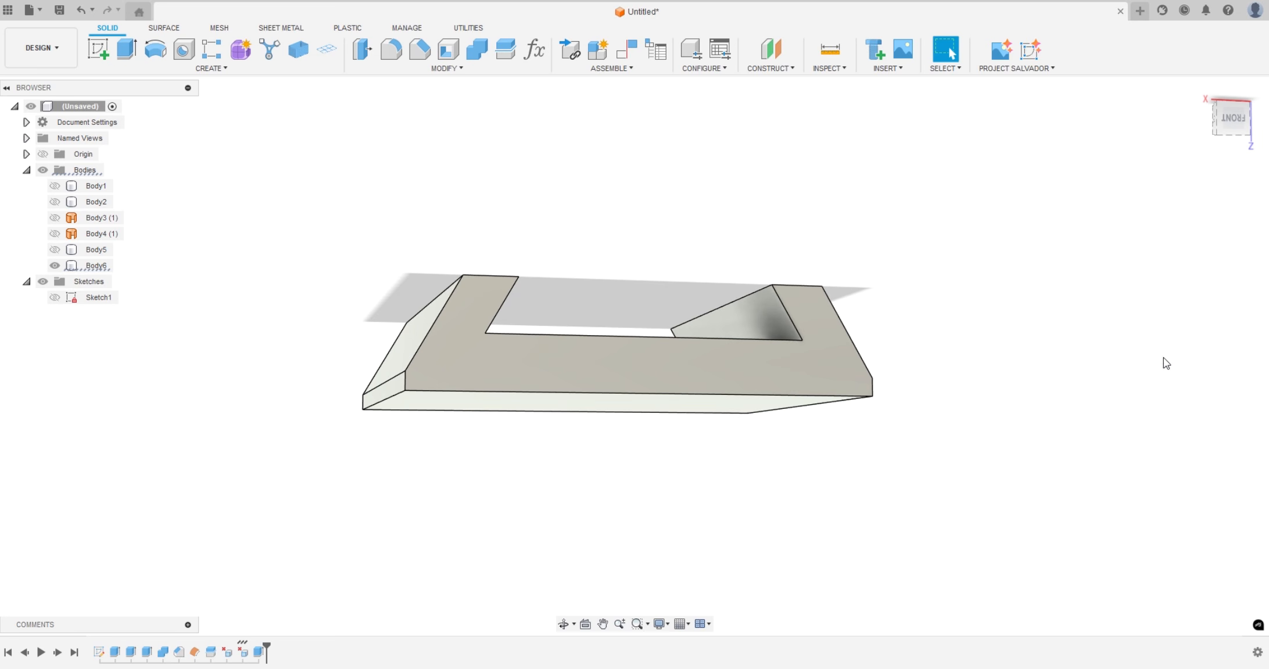
Remove Body2, Body5 and the offset surfaces Body3 and Body4 from the design, keeping Body1 and Body6
{"action": "mouse_move", "coordinate": [1053, 327]}
{"action": "middle_mouse_down", "text": "shift"}
{"action": "mouse_move", "coordinate": [1019, 388]}
{"action": "mouse_move", "coordinate": [1039, 433]}
{"action": "mouse_move", "coordinate": [1053, 343]}
{"action": "middle_mouse_up", "text": "shift"}
{"action": "left_click", "coordinate": [545, 366]}
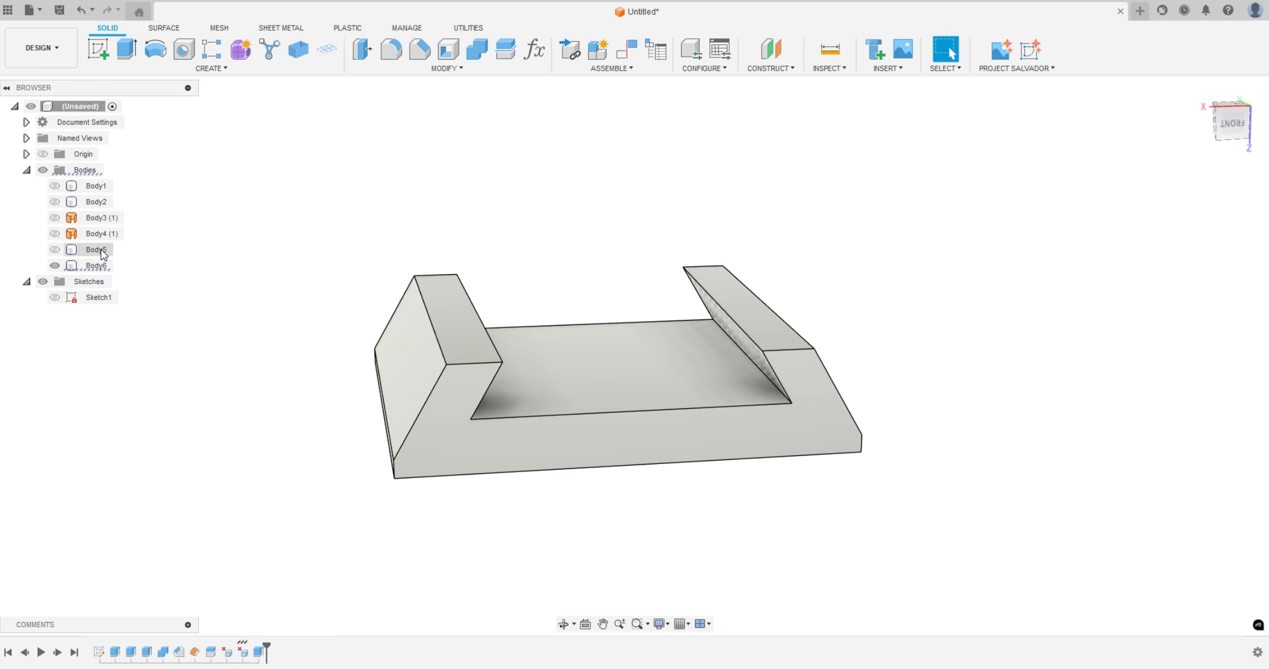
{"action": "left_click", "coordinate": [53, 189]}
{"action": "left_click", "coordinate": [54, 188]}
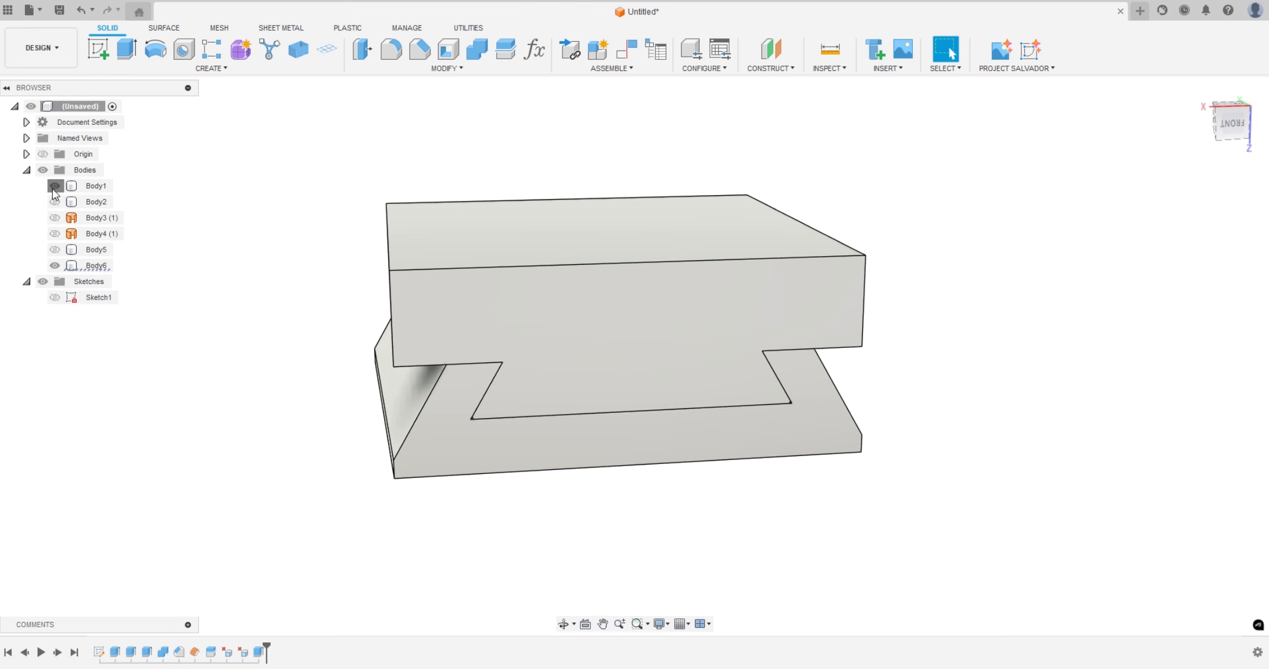
{"action": "left_click", "coordinate": [54, 187]}
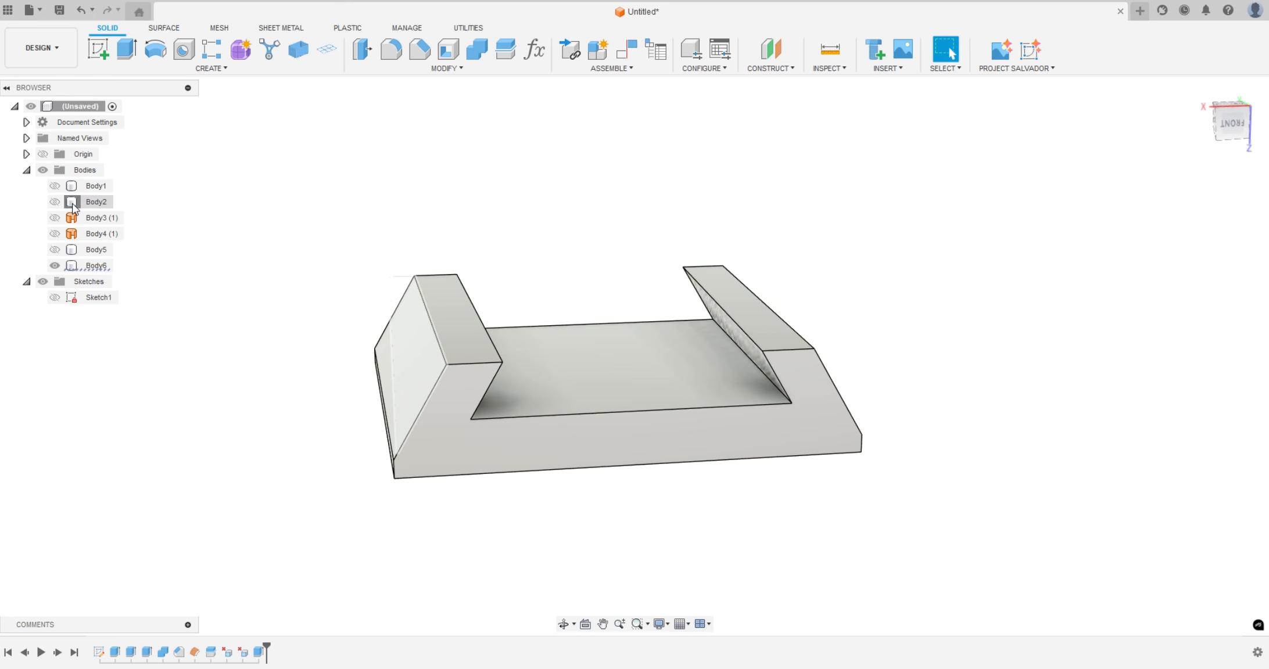
{"action": "left_click", "coordinate": [72, 204]}
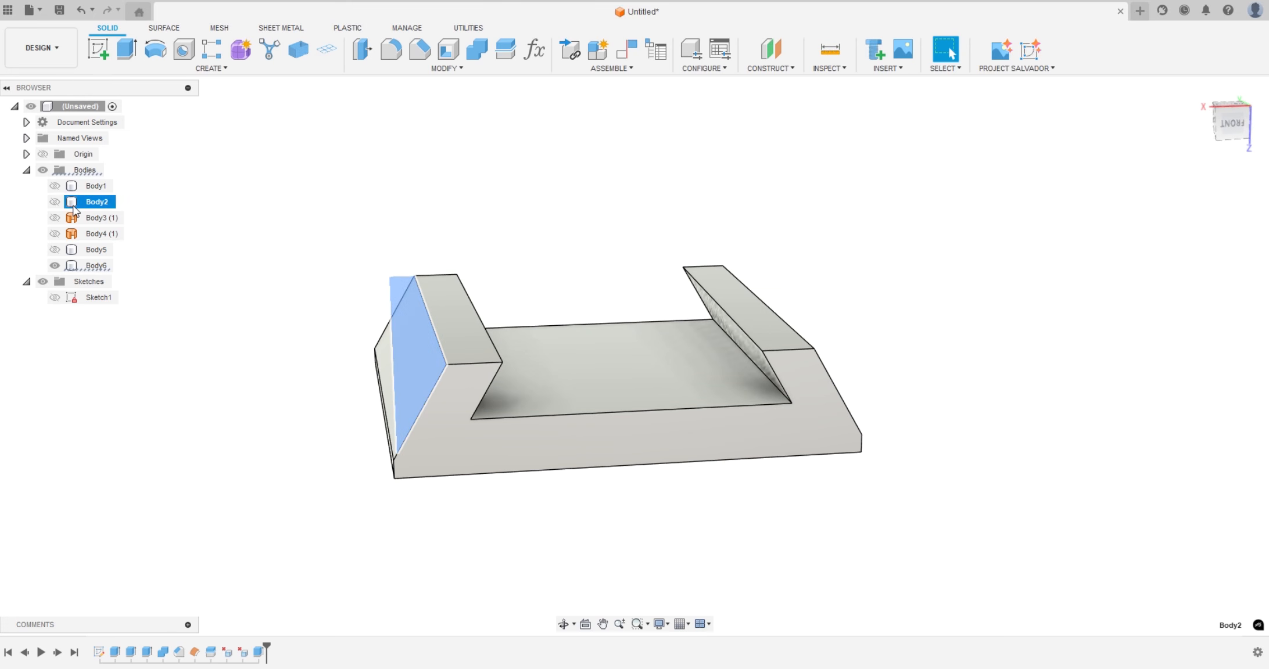
{"action": "left_click", "coordinate": [74, 249], "text": "shift"}
{"action": "right_click", "coordinate": [75, 250]}
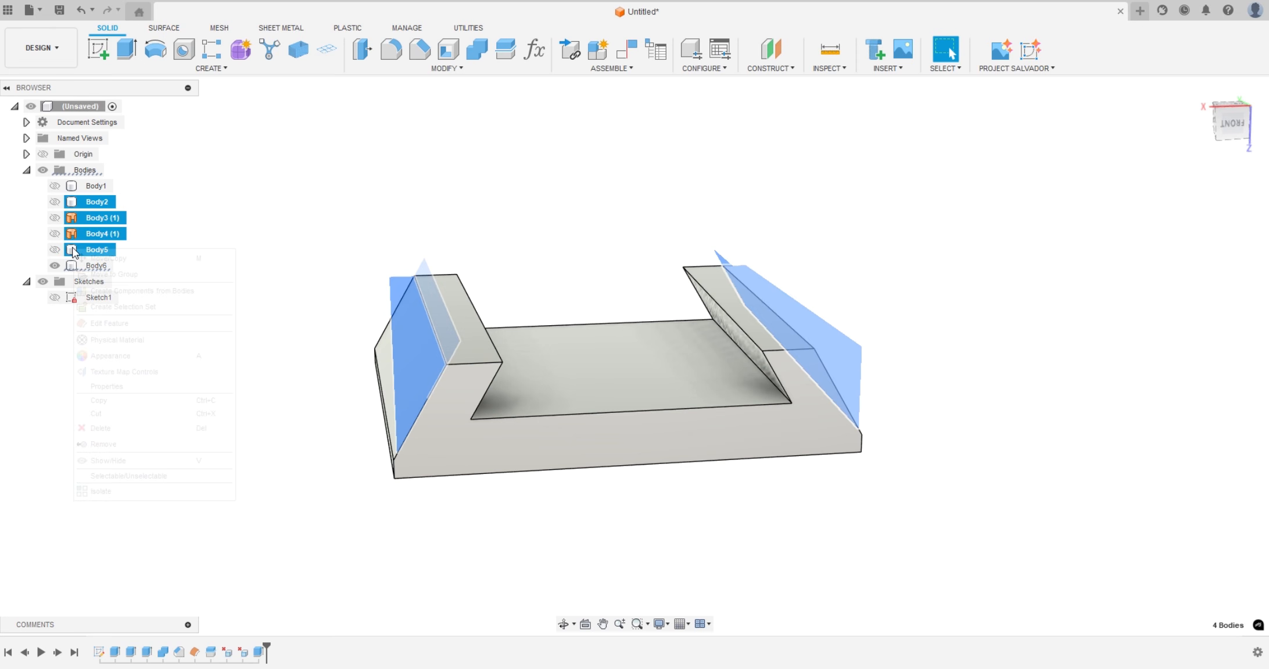
{"action": "left_click", "coordinate": [108, 441]}
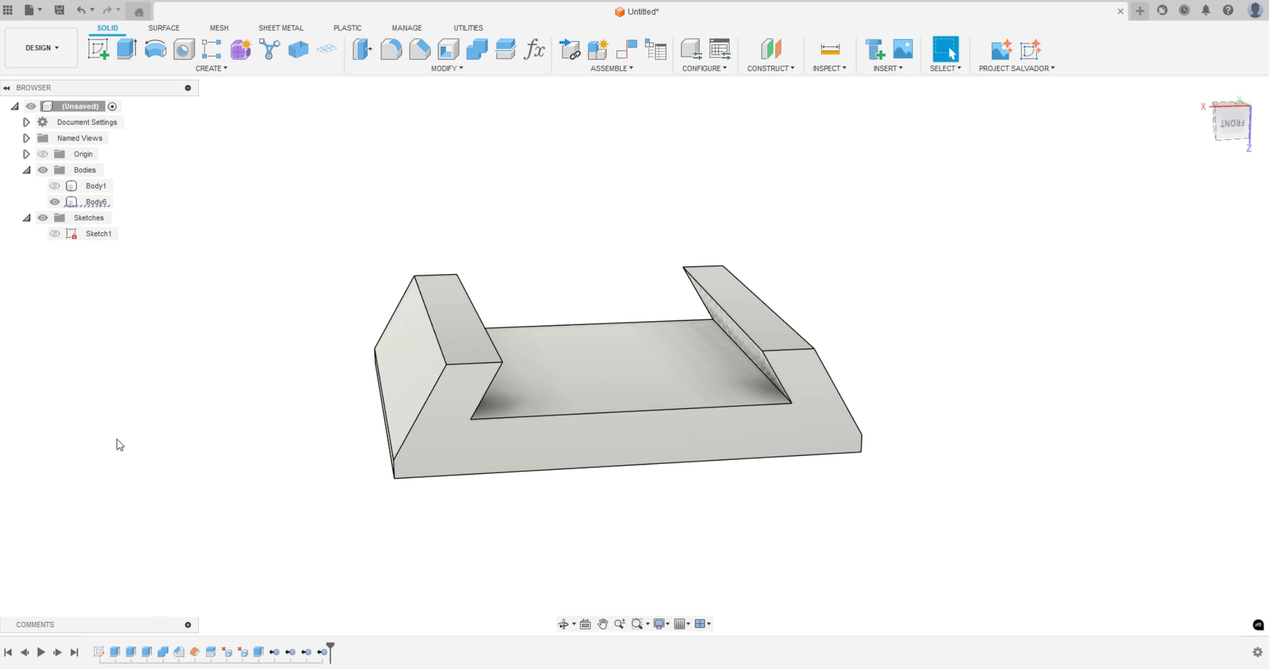
Show Body1 and cut away its two overhanging side shoulders by extruding their underside faces -11 mm
{"action": "middle_click_drag", "start_coordinate": [289, 462], "coordinate": [264, 500], "text": "shift"}
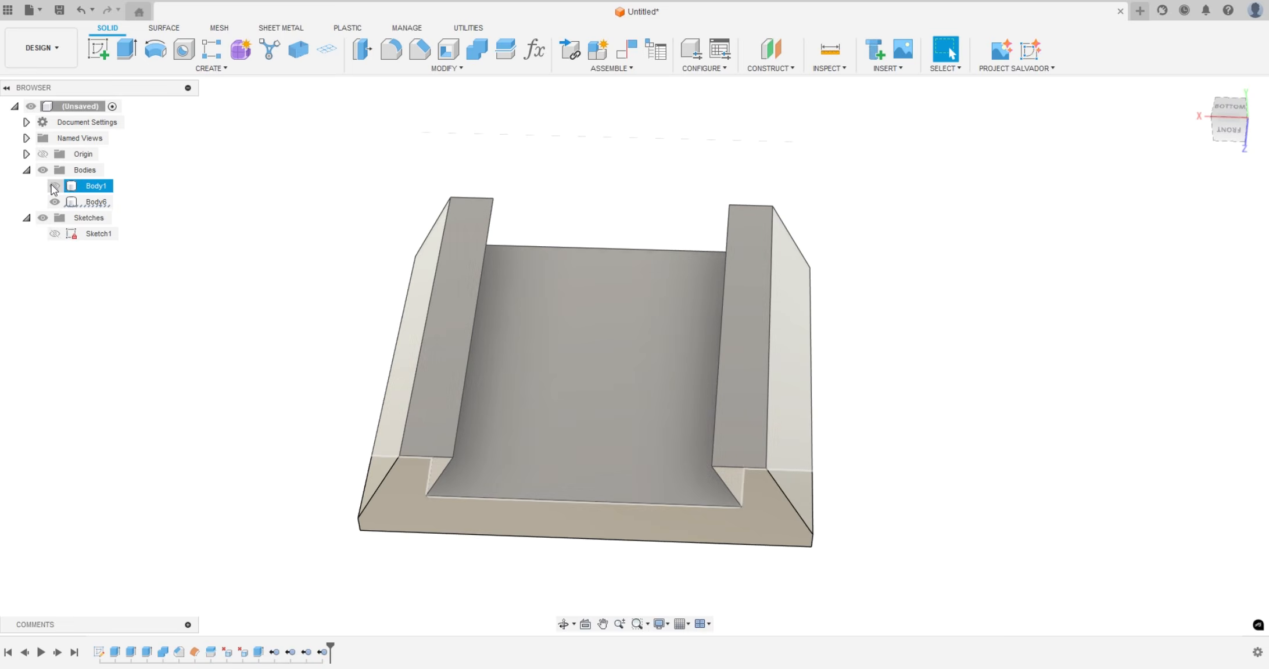
{"action": "left_click", "coordinate": [51, 184]}
{"action": "middle_click_drag", "start_coordinate": [197, 396], "coordinate": [210, 333], "text": "shift"}
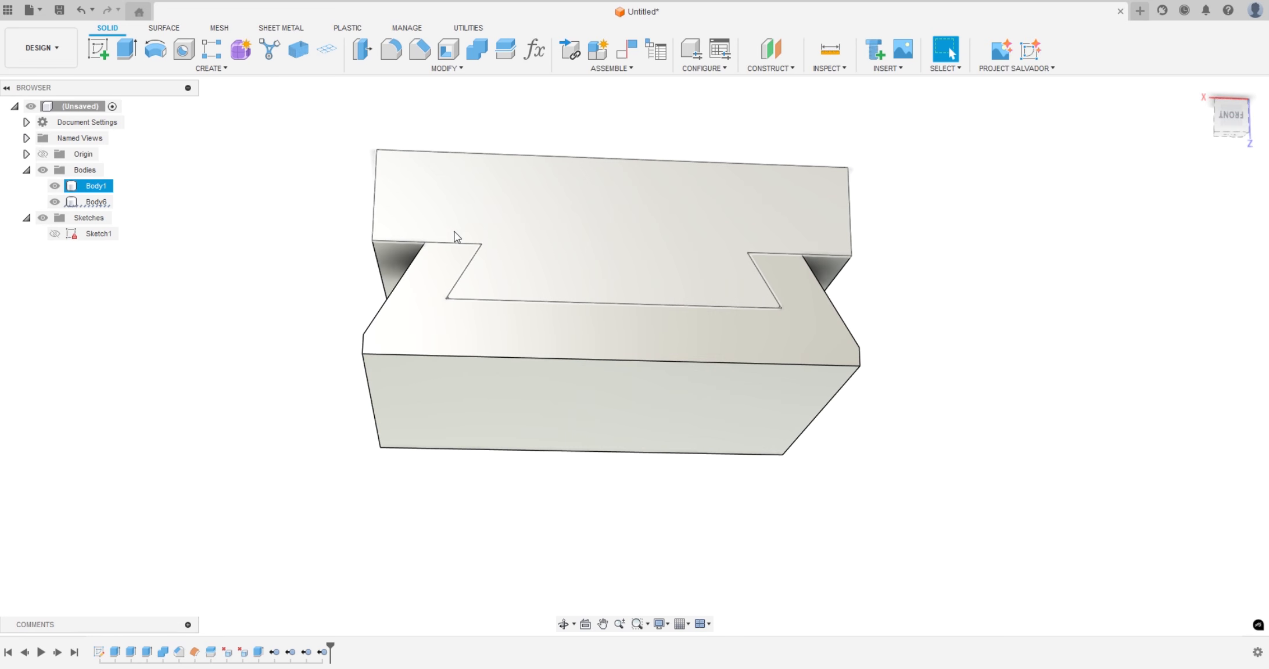
{"action": "left_click", "coordinate": [396, 250]}
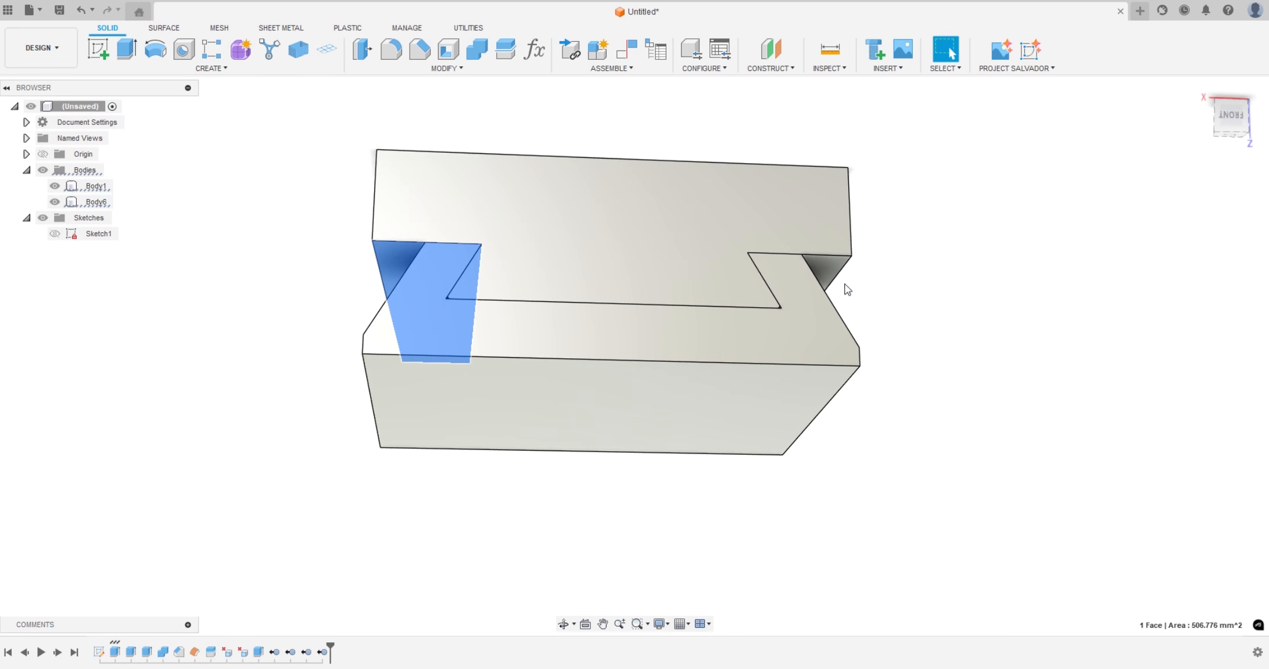
{"action": "left_click", "coordinate": [828, 264], "text": "ctrl"}
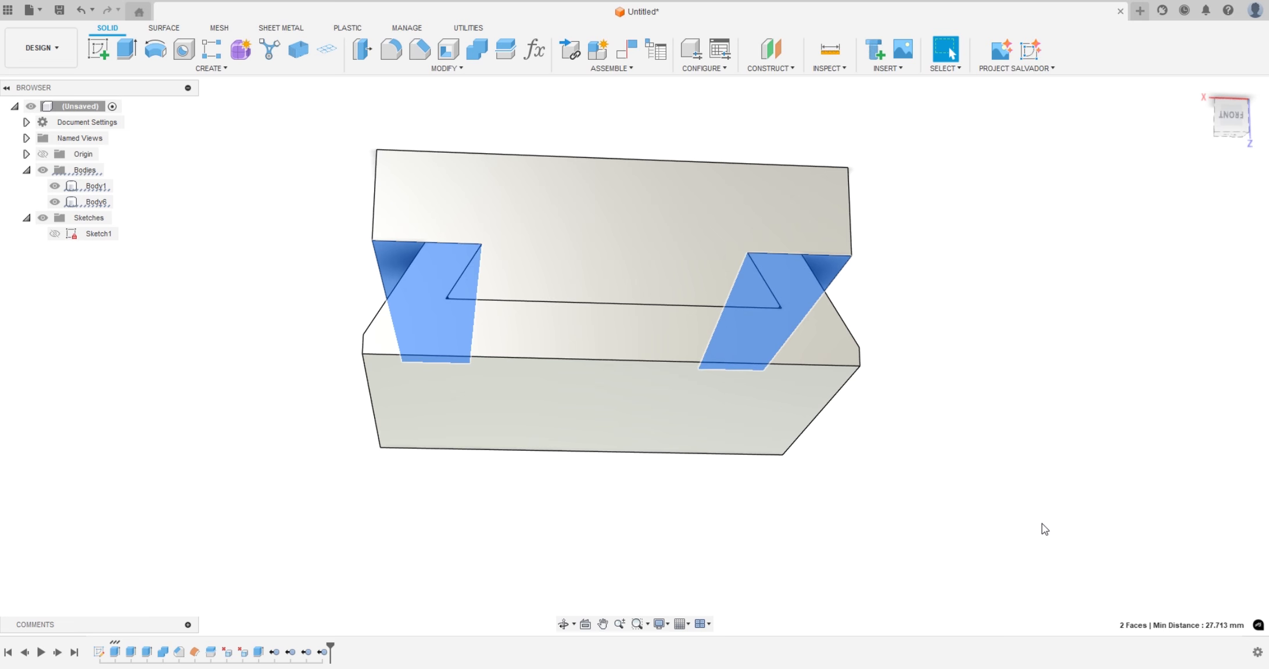
{"action": "key", "text": "e"}
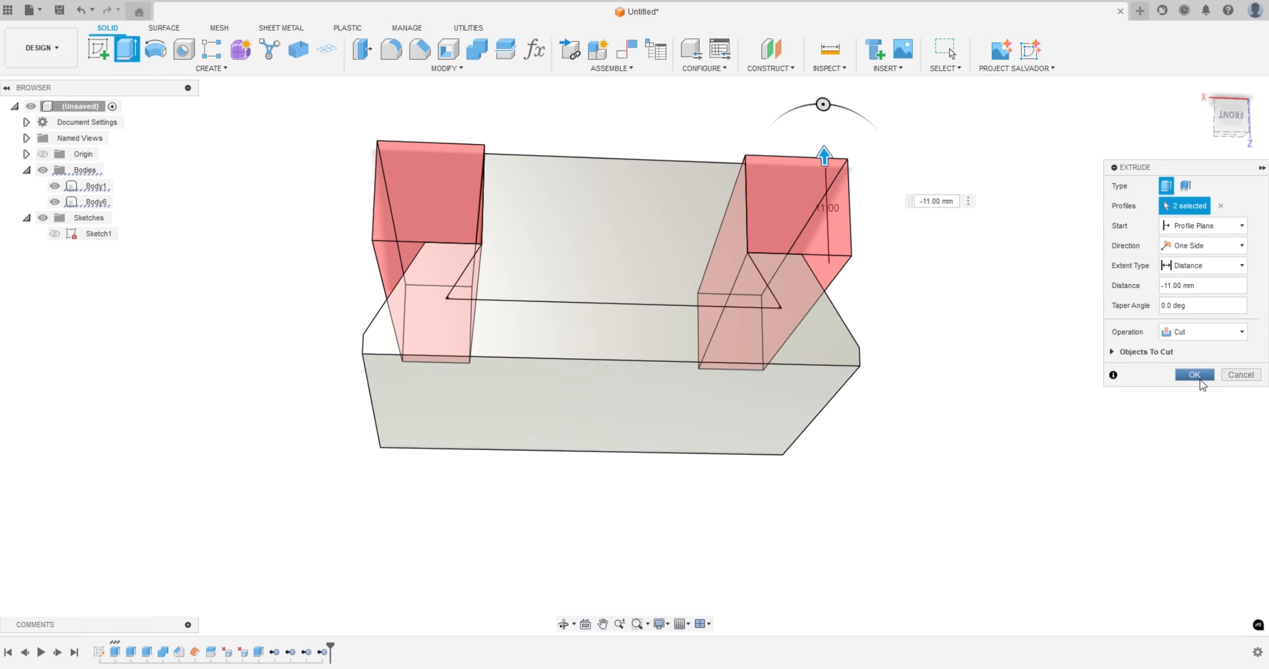
{"action": "left_click", "coordinate": [1197, 377]}
Extrude the top face of Body1 by -9.5 mm as a cut to lower the block above the dovetail
{"action": "middle_click_drag", "start_coordinate": [991, 334], "coordinate": [991, 382], "text": "shift"}
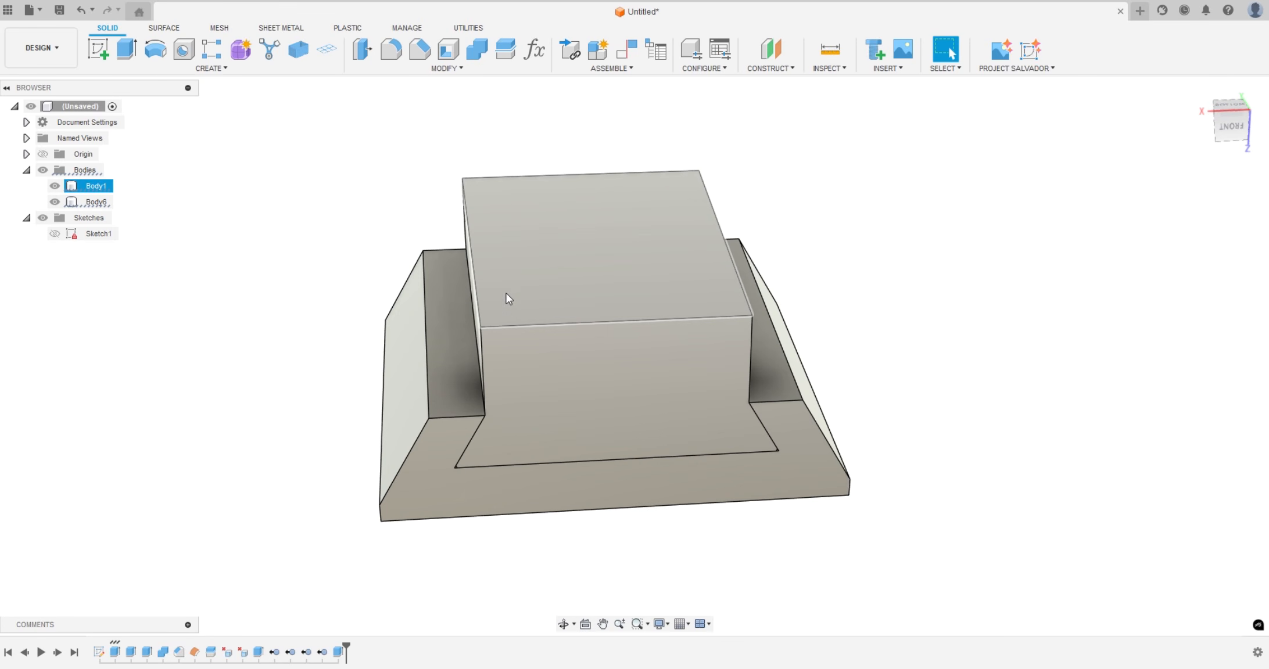
{"action": "left_click", "coordinate": [454, 380]}
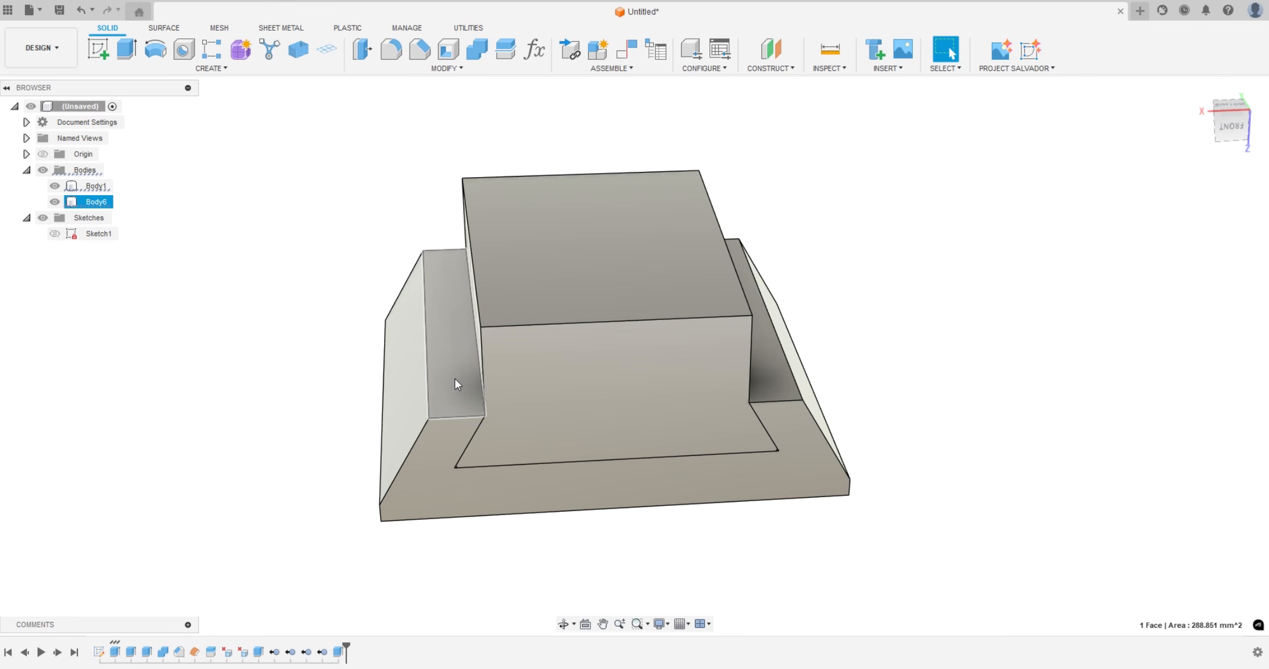
{"action": "left_click", "coordinate": [530, 277], "text": "ctrl"}
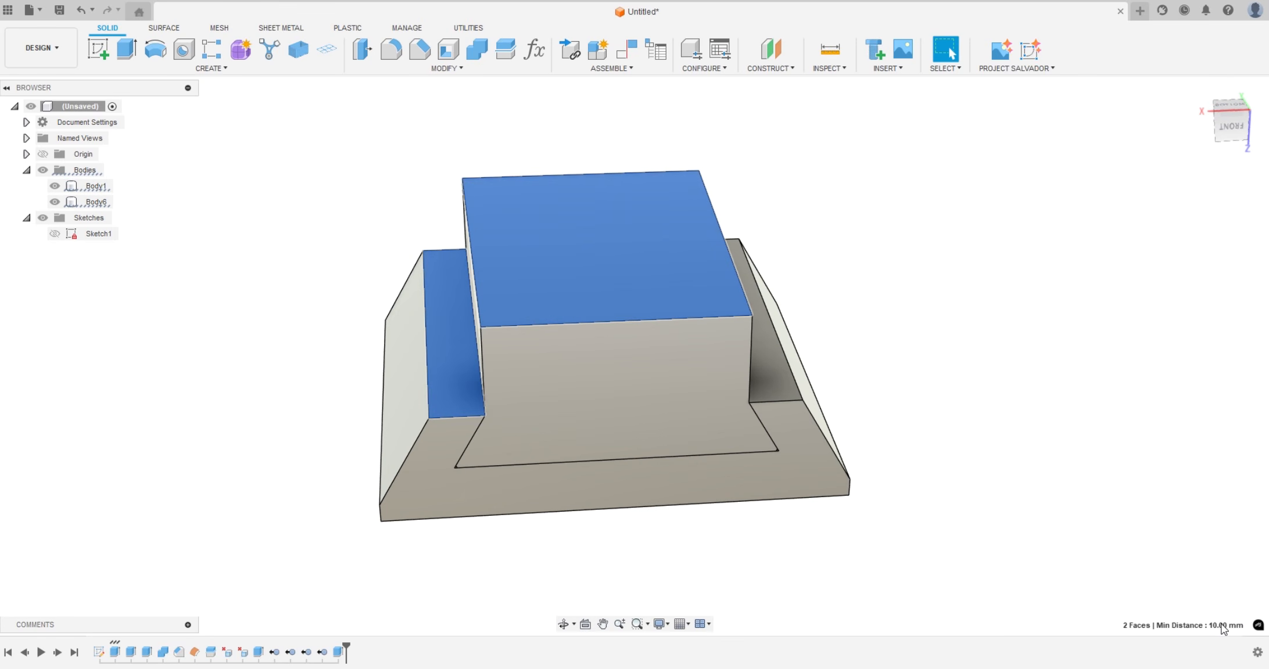
{"action": "left_click", "coordinate": [621, 297]}
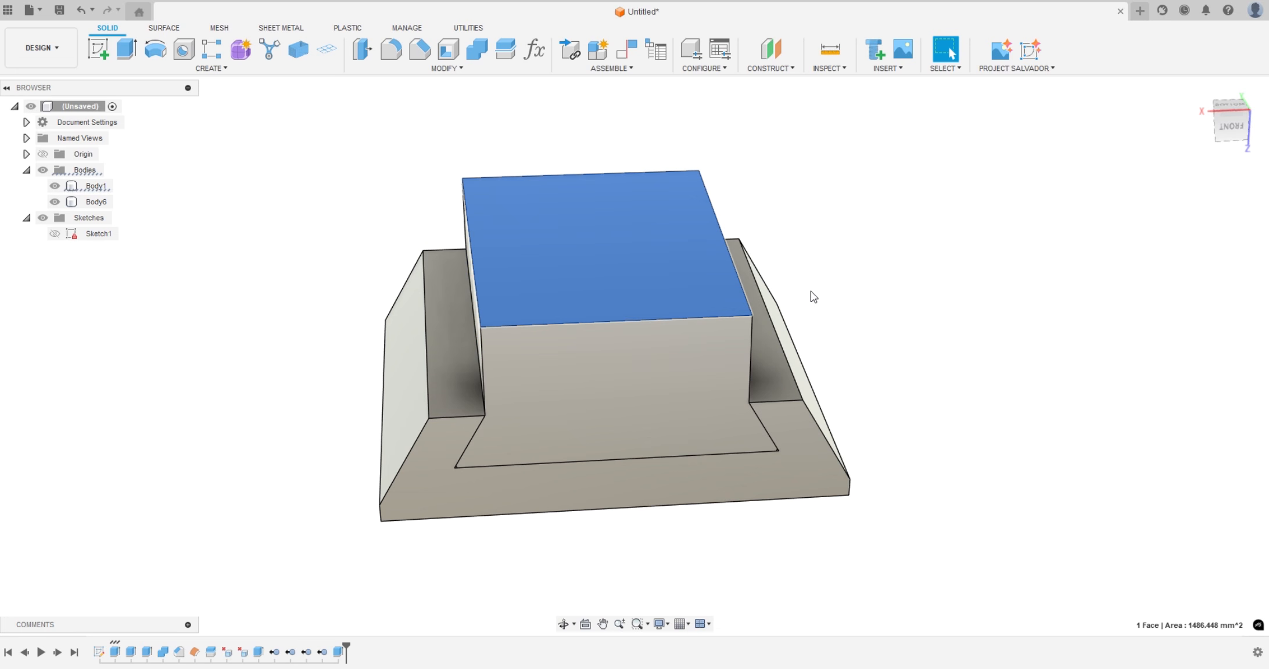
{"action": "type", "text": "e"}
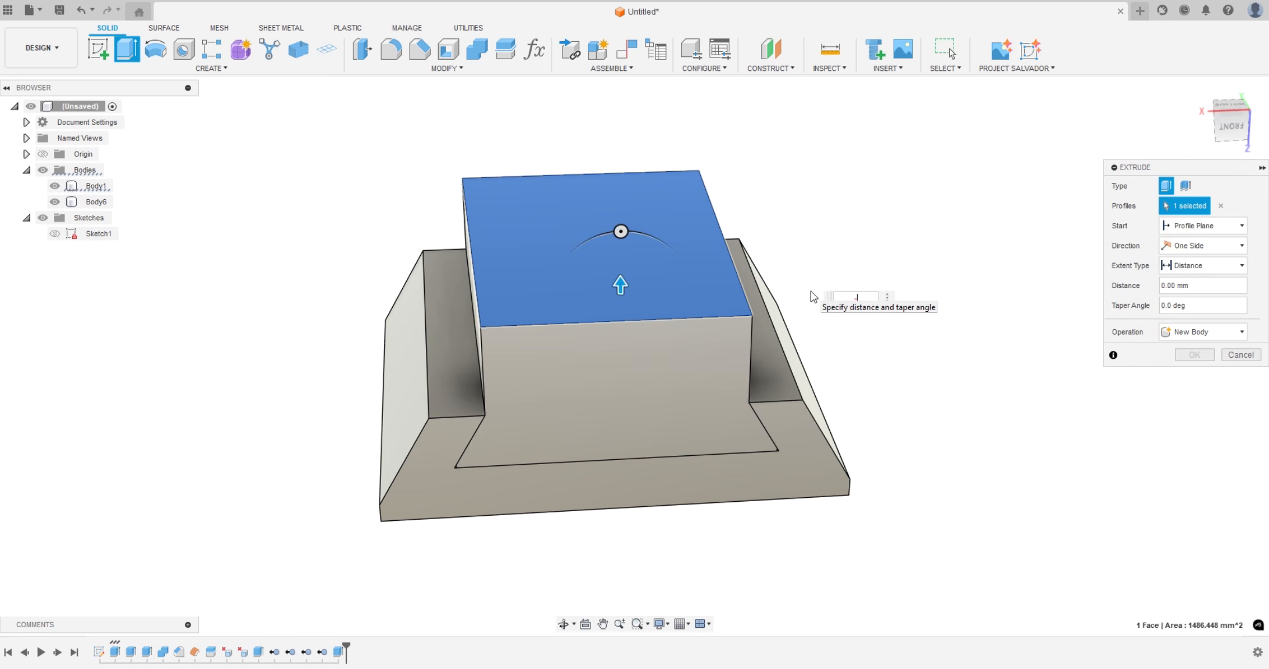
{"action": "type", "text": "-9.5"}
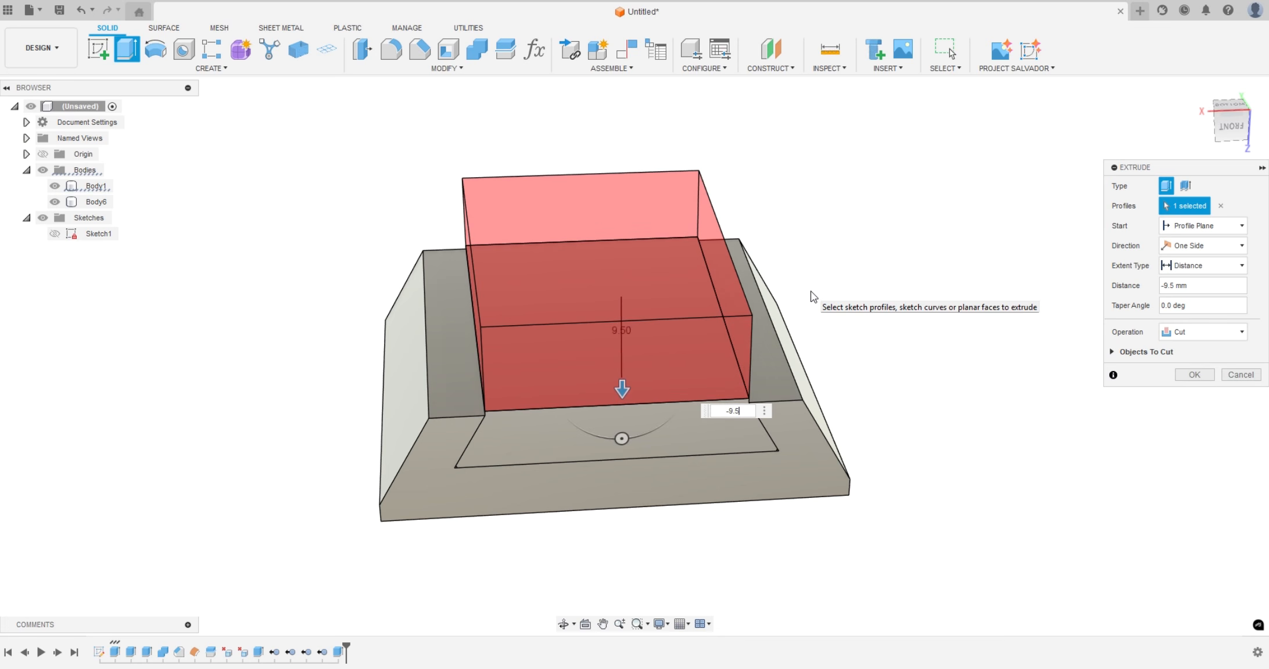
{"action": "key", "text": "Return"}
{"action": "middle_click_drag", "start_coordinate": [556, 384], "coordinate": [531, 313], "text": "shift"}
{"action": "middle_click_drag", "start_coordinate": [714, 358], "coordinate": [632, 350], "text": "shift"}
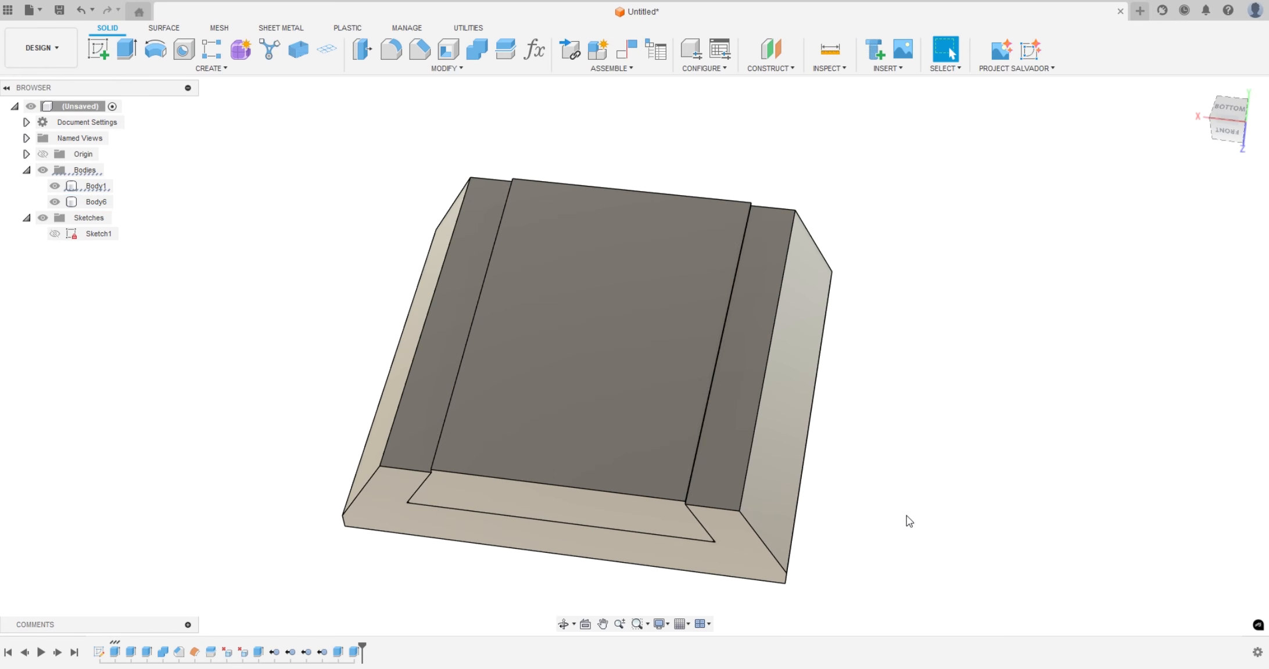
{"action": "middle_click_drag", "start_coordinate": [906, 517], "coordinate": [791, 496], "text": "shift"}
Hide Body1 and start a new sketch on the floor face of the slot in Body6
{"action": "left_click", "coordinate": [108, 186]}
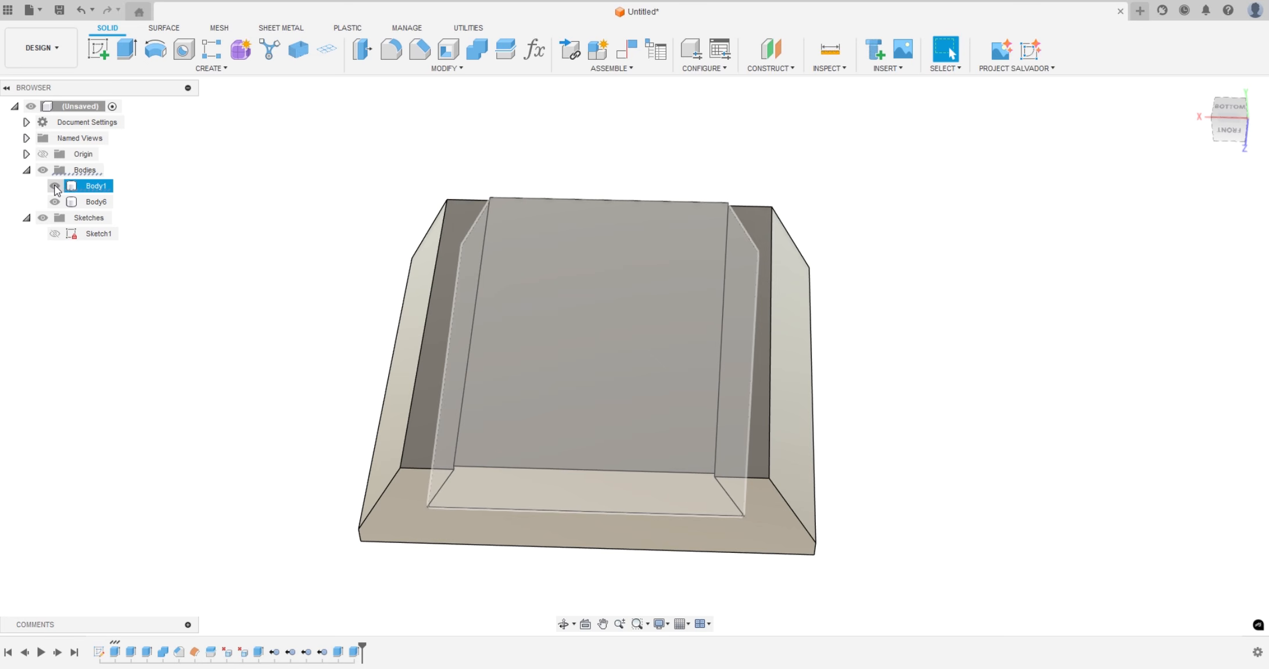
{"action": "left_click", "coordinate": [54, 186]}
{"action": "middle_click_drag", "start_coordinate": [175, 249], "coordinate": [213, 320], "text": "shift"}
{"action": "left_click", "coordinate": [560, 286]}
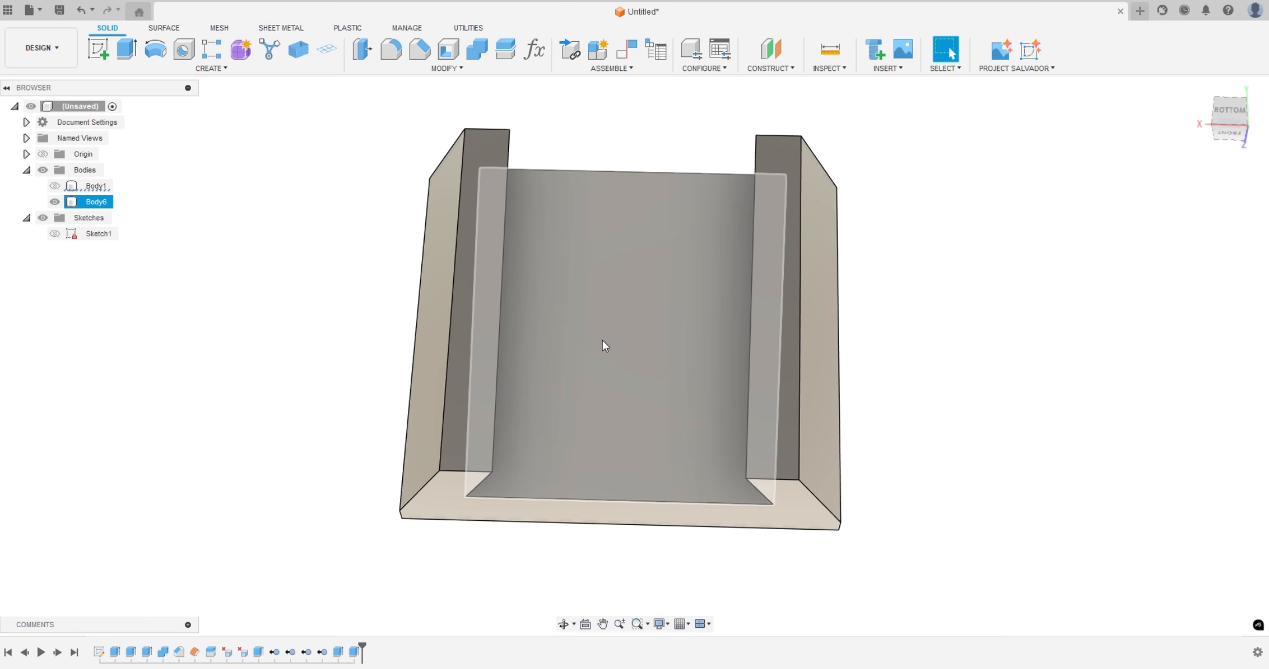
{"action": "left_click", "coordinate": [620, 342]}
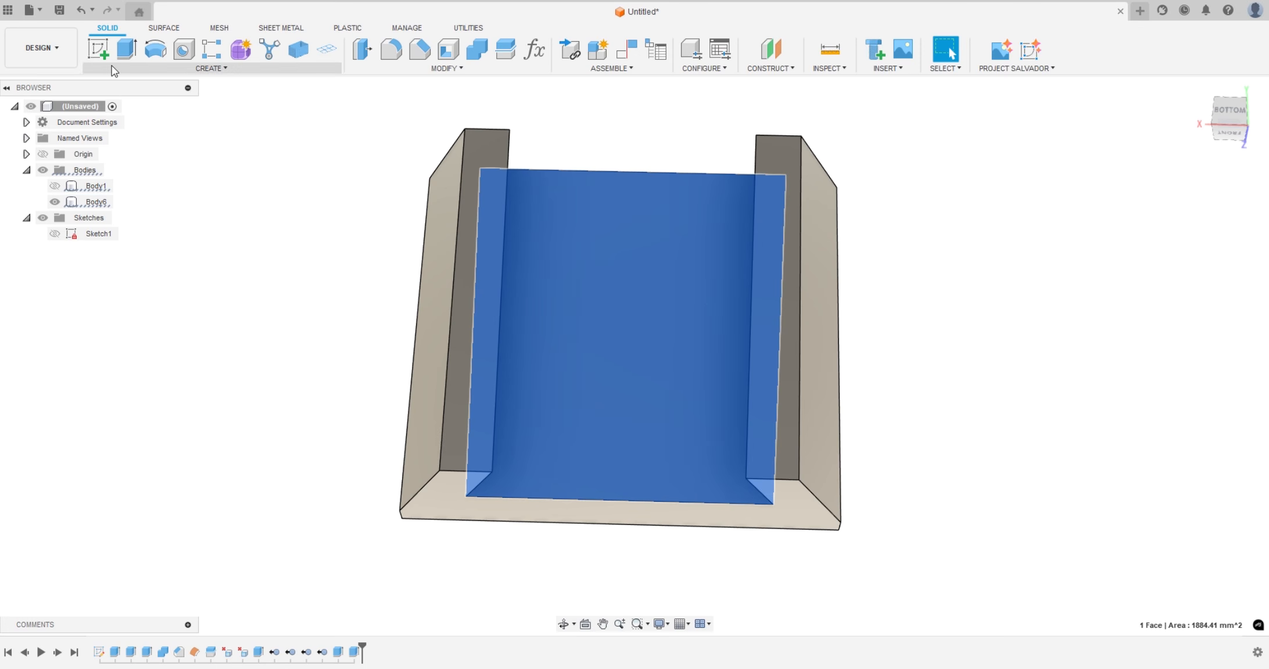
{"action": "left_click", "coordinate": [98, 50]}
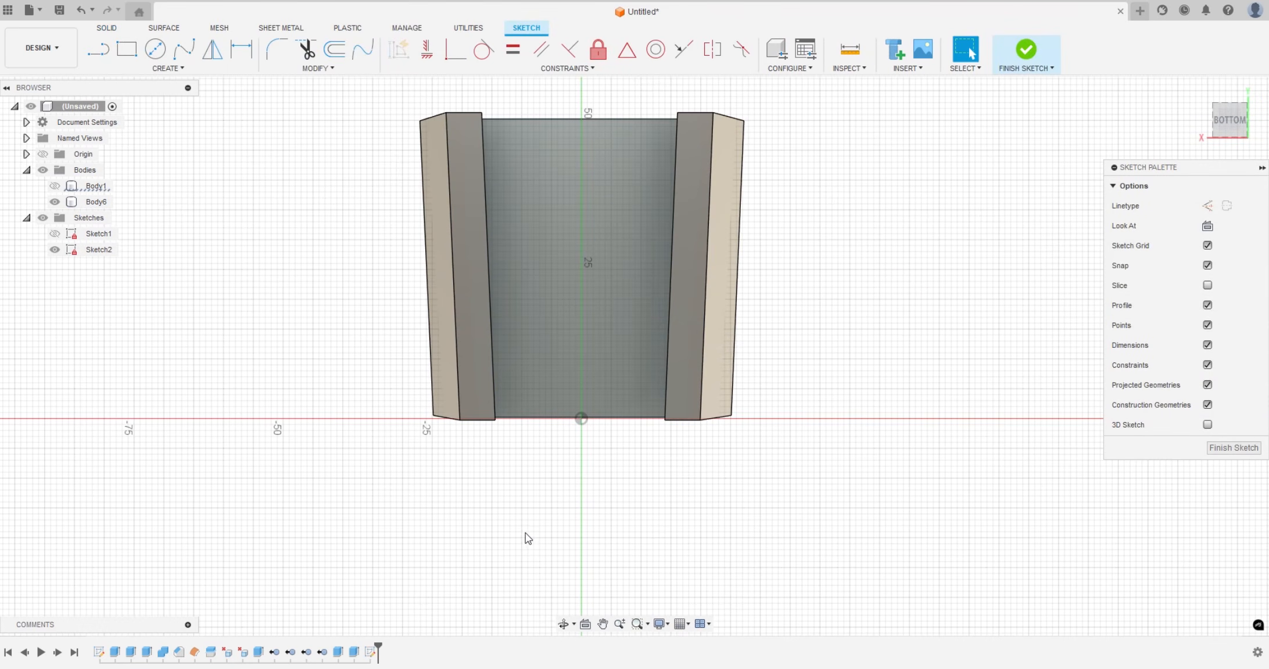
Project the slot's floor face into the sketch and hide Body6 so only the outline is shown
{"action": "key", "text": "p"}
{"action": "left_click", "coordinate": [526, 246]}
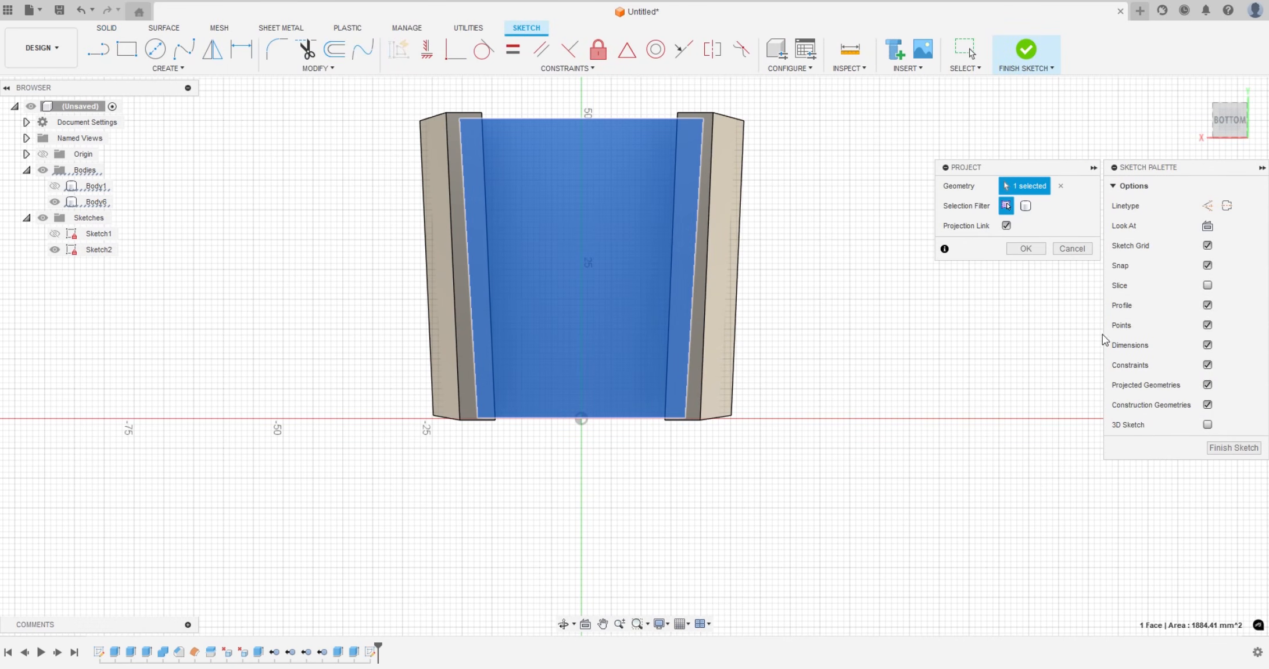
{"action": "left_click", "coordinate": [1025, 248]}
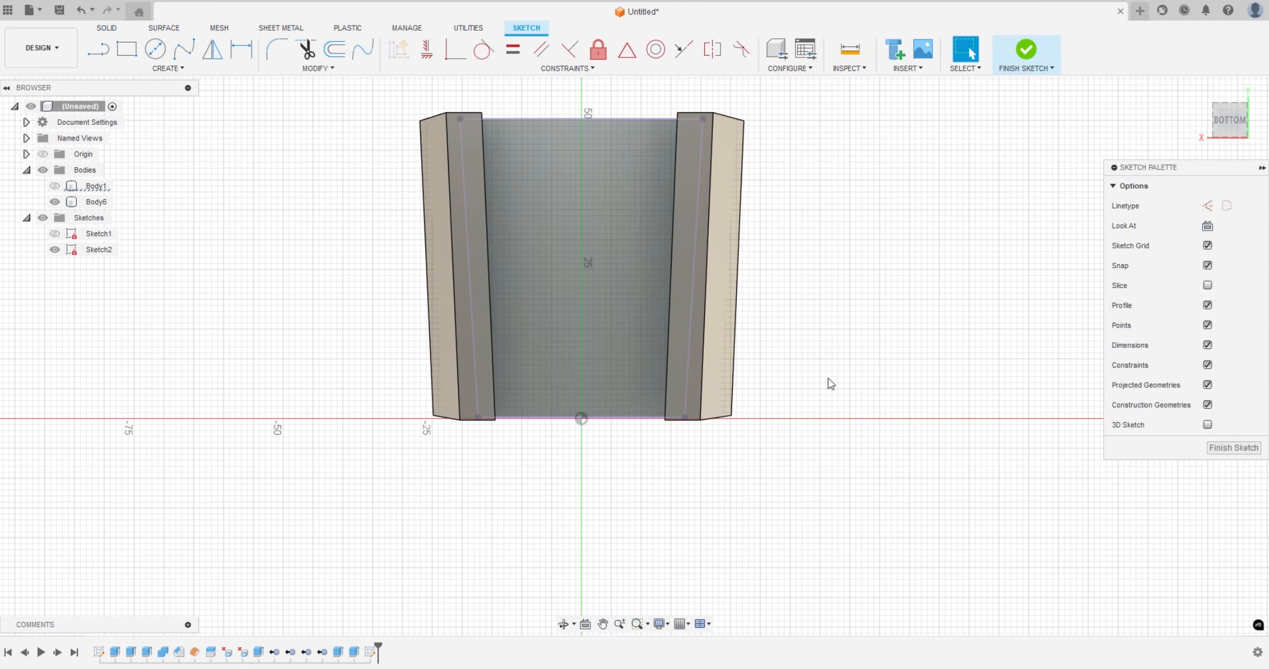
{"action": "left_click", "coordinate": [55, 202]}
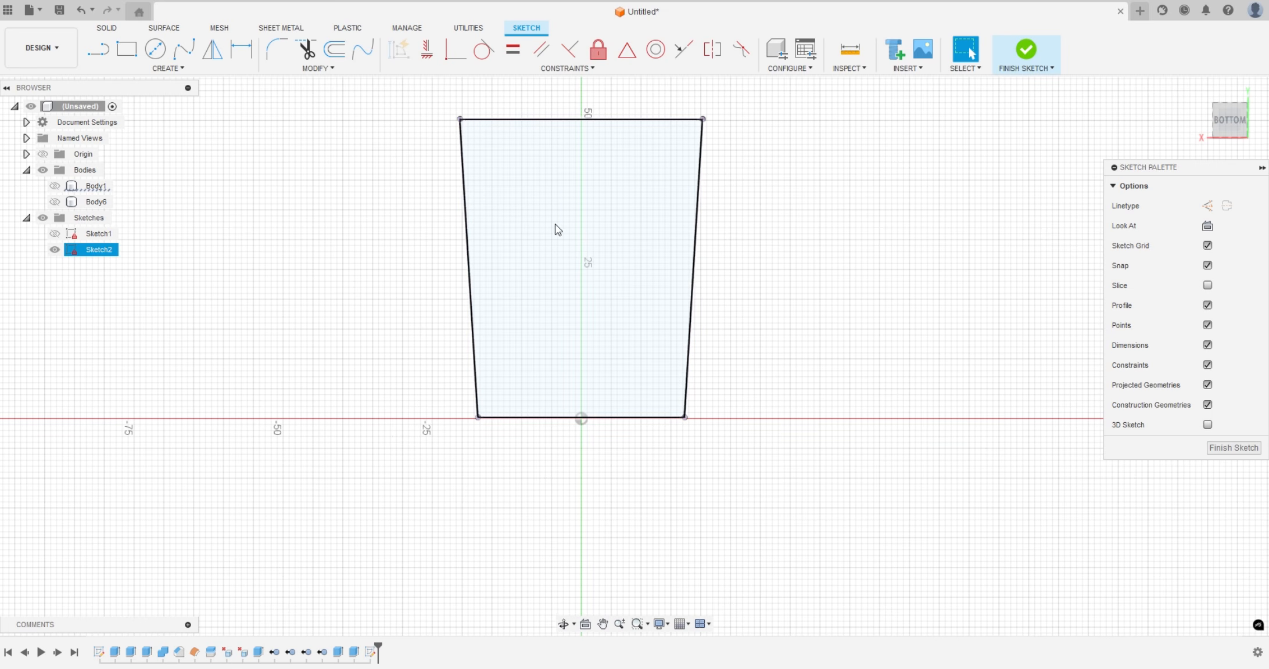
Draw a 9.5 mm line perpendicular from the midpoint of the outline's wide edge inward
{"action": "key", "text": "l"}
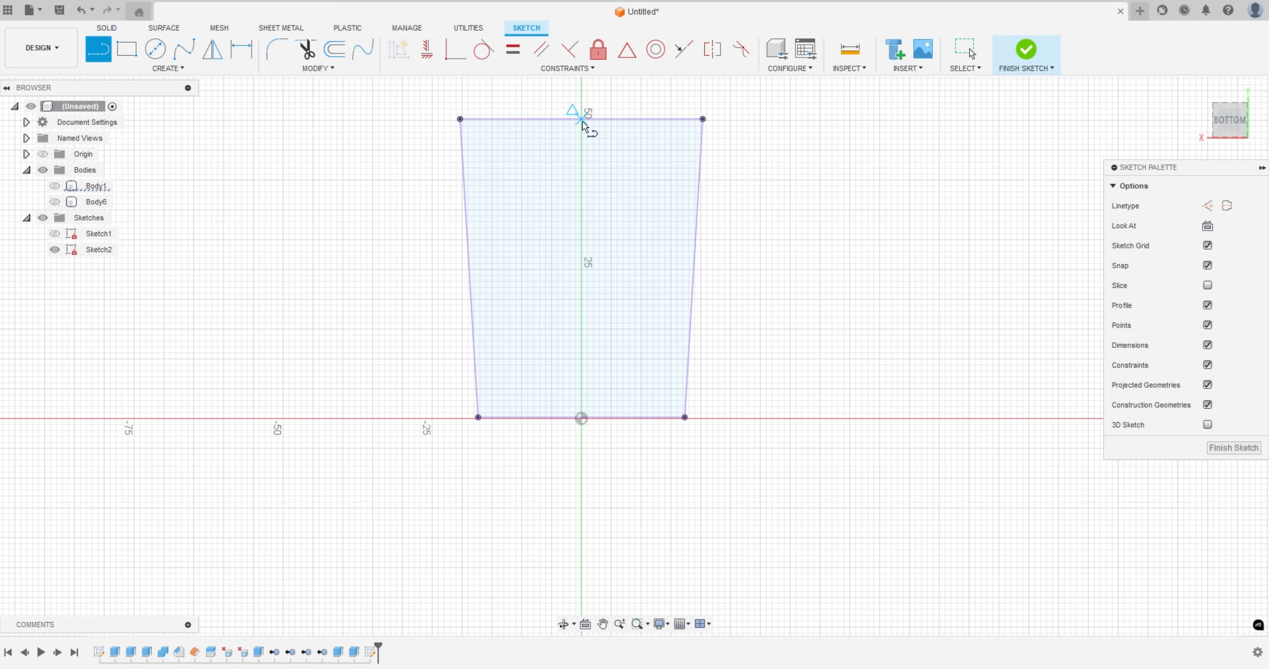
{"action": "left_click", "coordinate": [581, 119]}
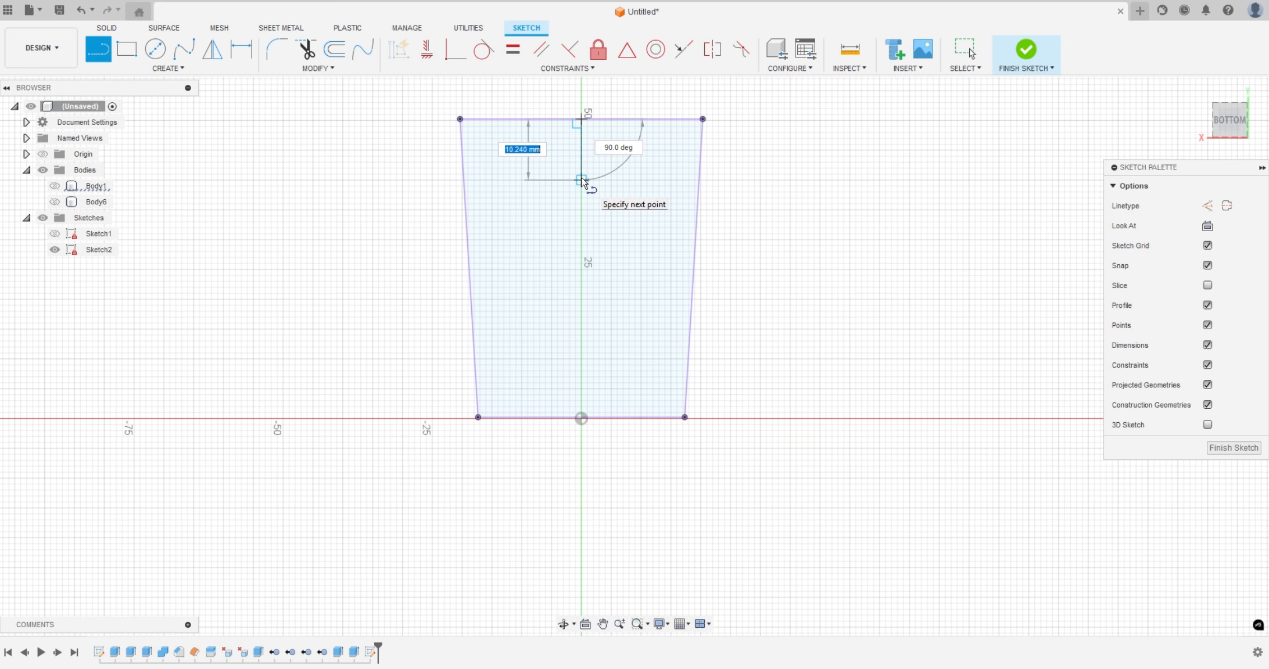
{"action": "type", "text": "9.5"}
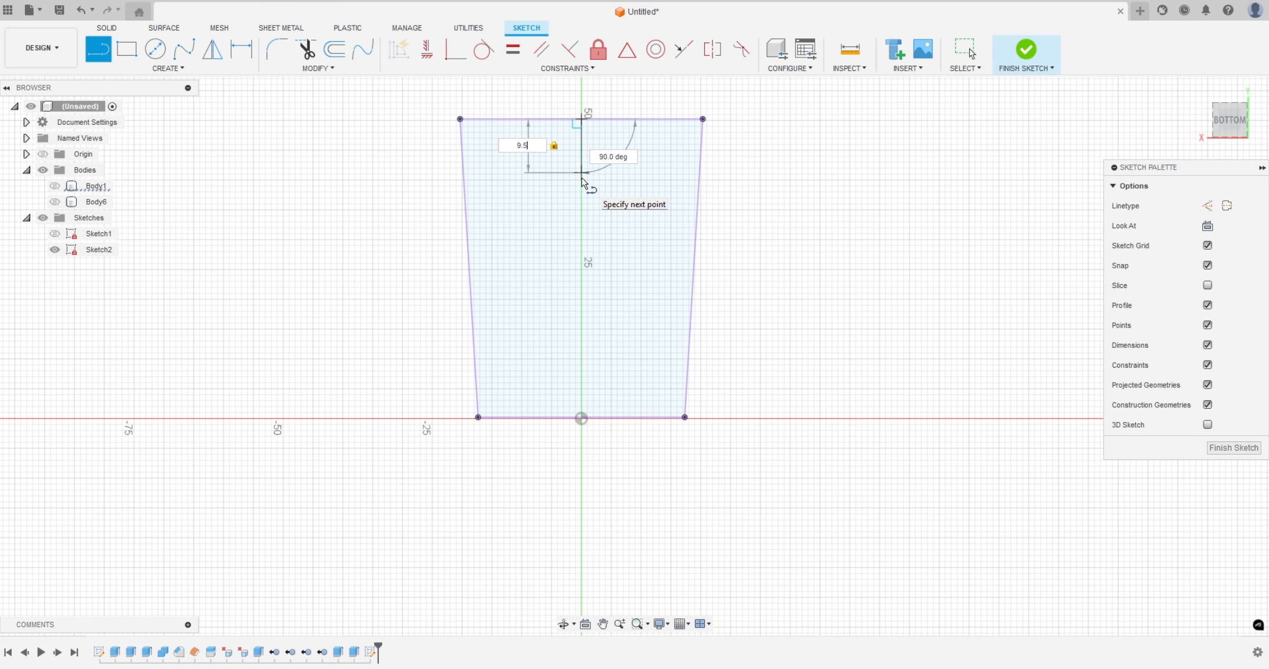
{"action": "key", "text": "Tab"}
{"action": "left_click", "coordinate": [582, 182]}
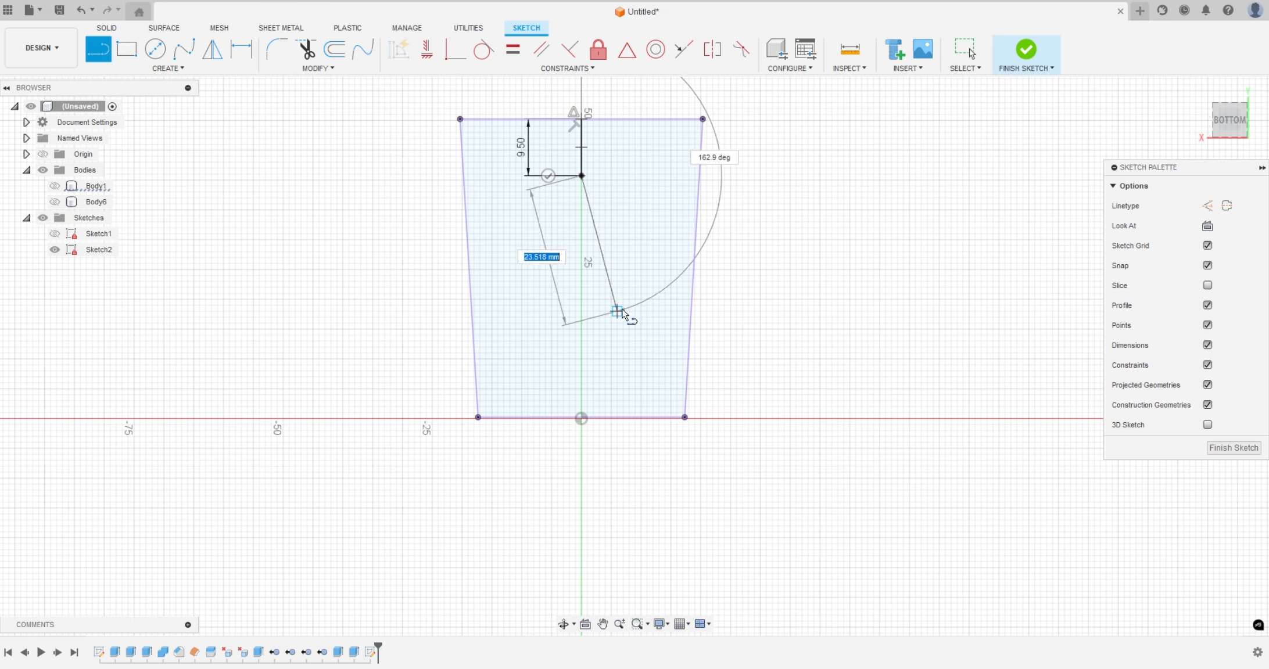
{"action": "key", "text": "Escape"}
Draw a 9.5 mm line perpendicular from the midpoint of the outline's narrow edge inward and finish the sketch
{"action": "key", "text": "l"}
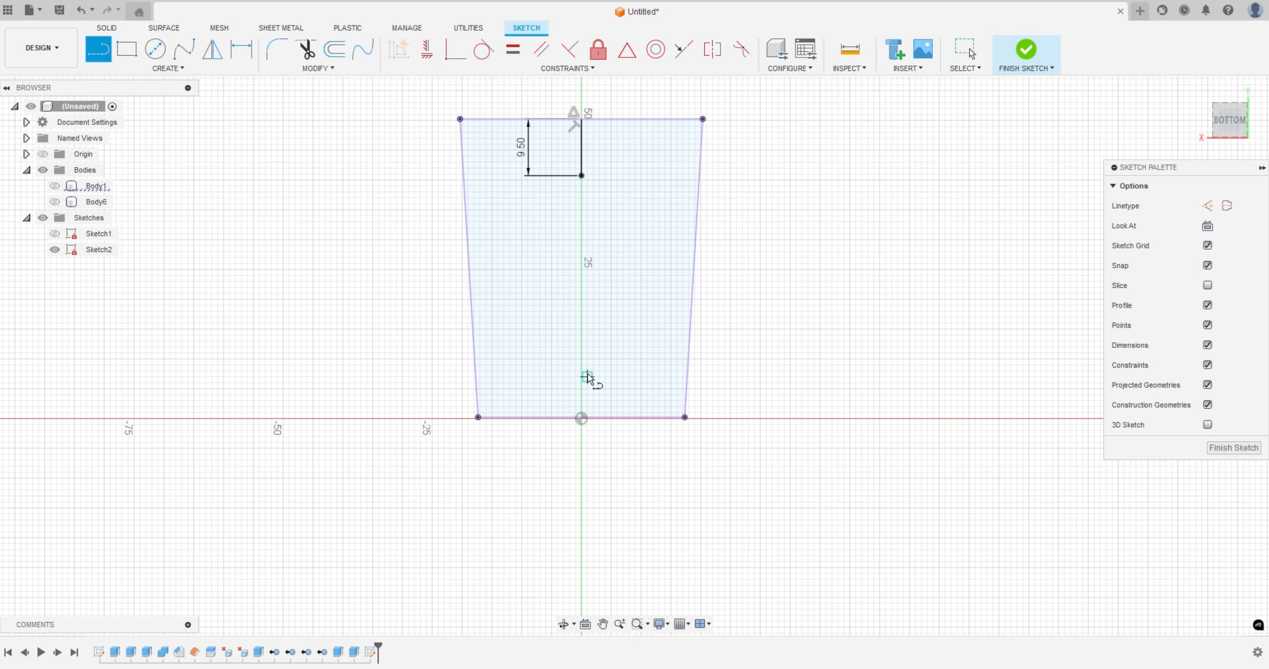
{"action": "scroll", "coordinate": [581, 417], "scroll_direction": "up", "scroll_amount": 1}
{"action": "scroll", "coordinate": [582, 419], "scroll_direction": "up", "scroll_amount": 3}
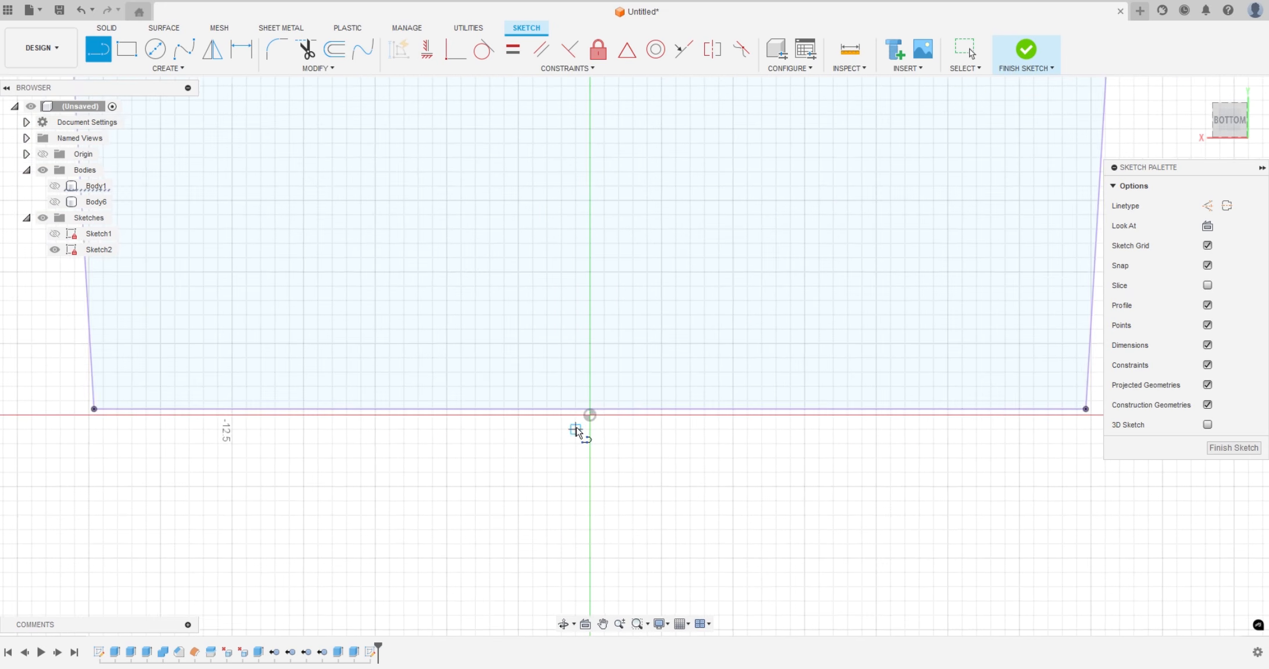
{"action": "left_click", "coordinate": [595, 402]}
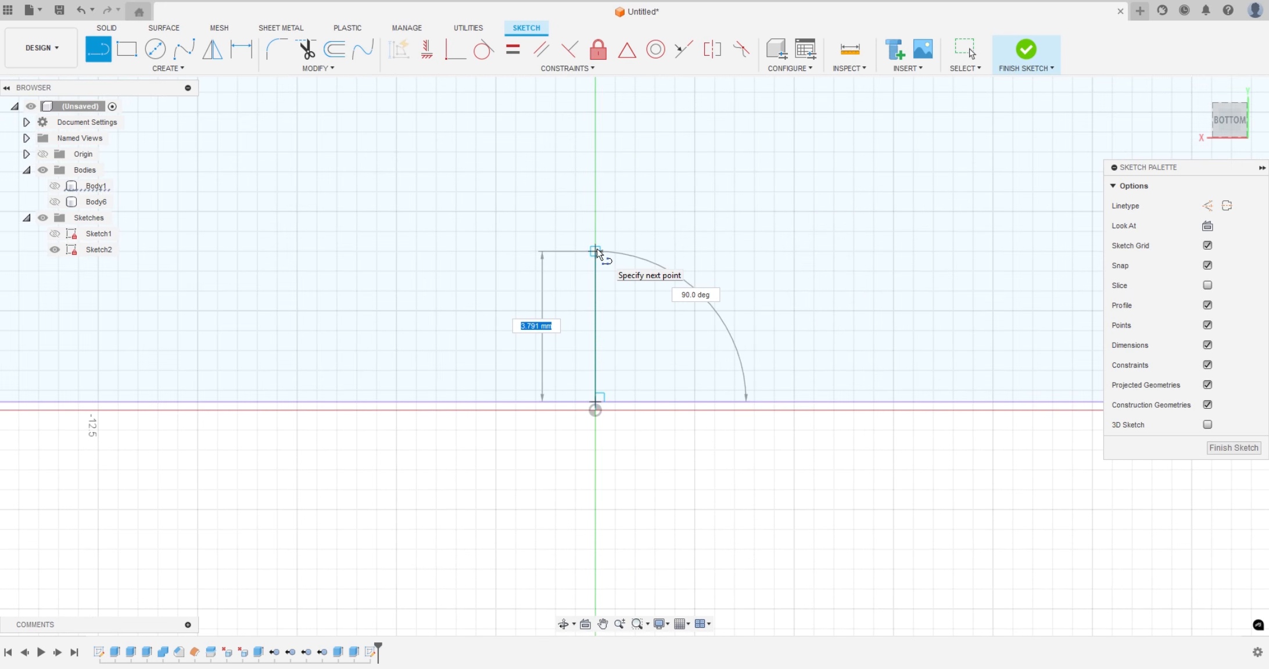
{"action": "type", "text": "9.5"}
{"action": "key", "text": "Return"}
{"action": "key", "text": "Escape"}
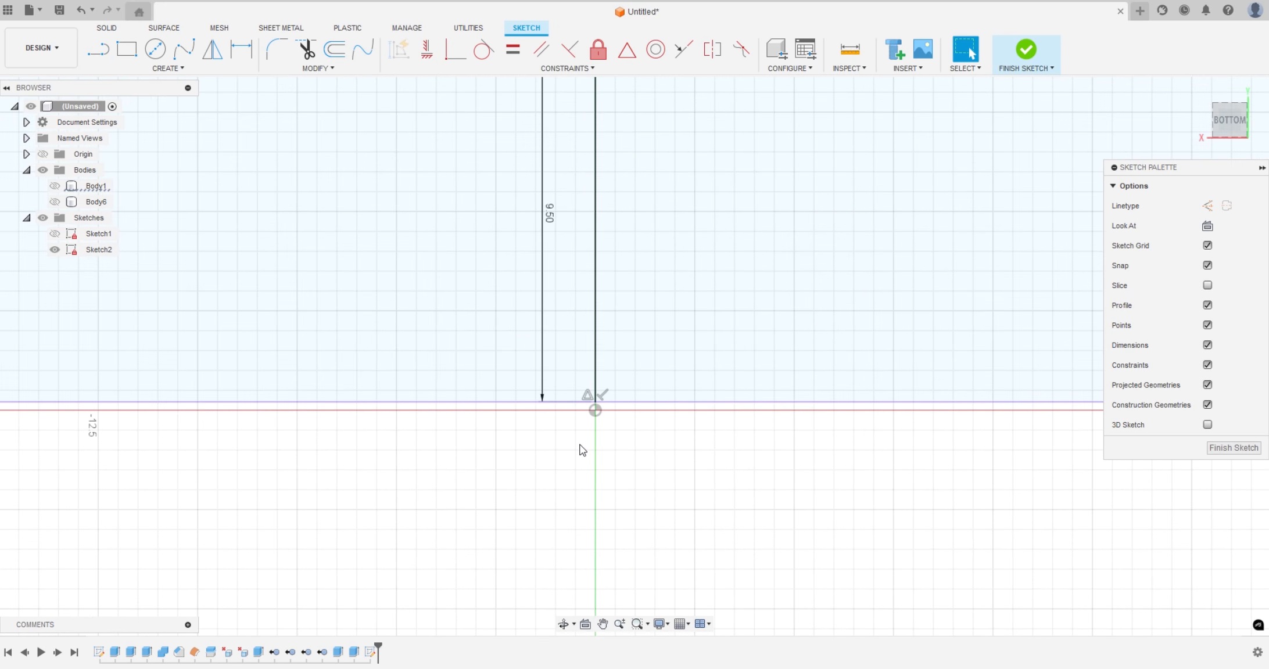
{"action": "scroll", "coordinate": [584, 488], "scroll_direction": "down", "scroll_amount": 8}
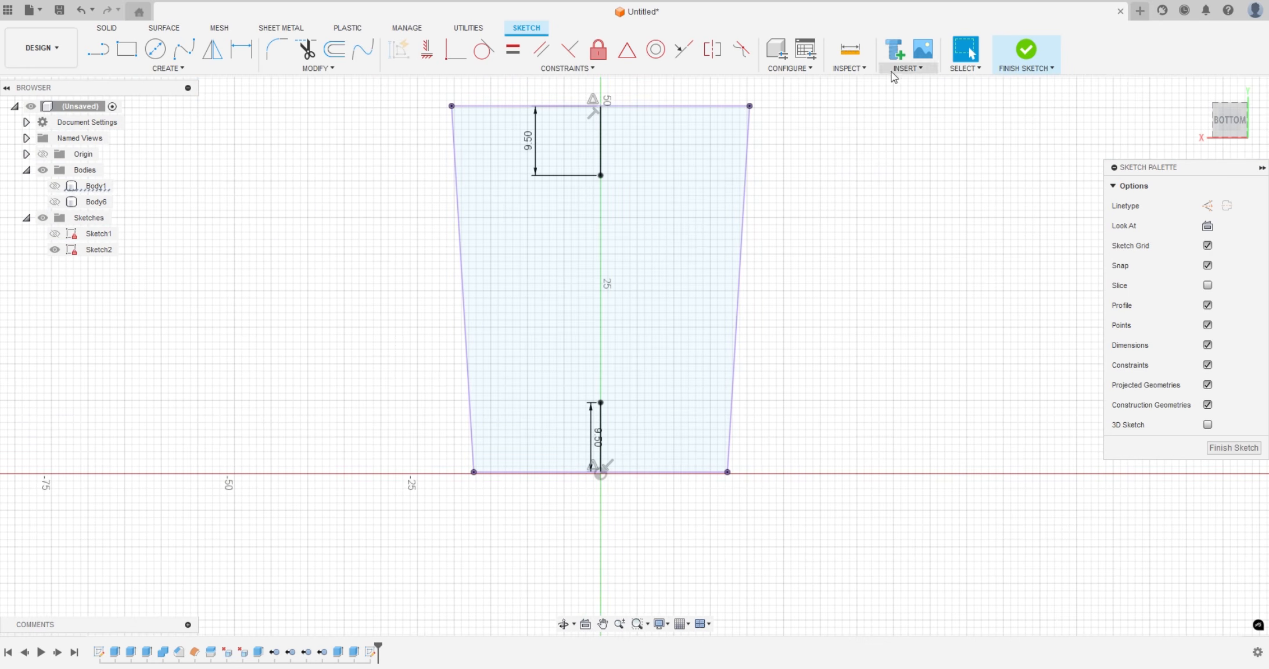
{"action": "left_click", "coordinate": [1026, 51]}
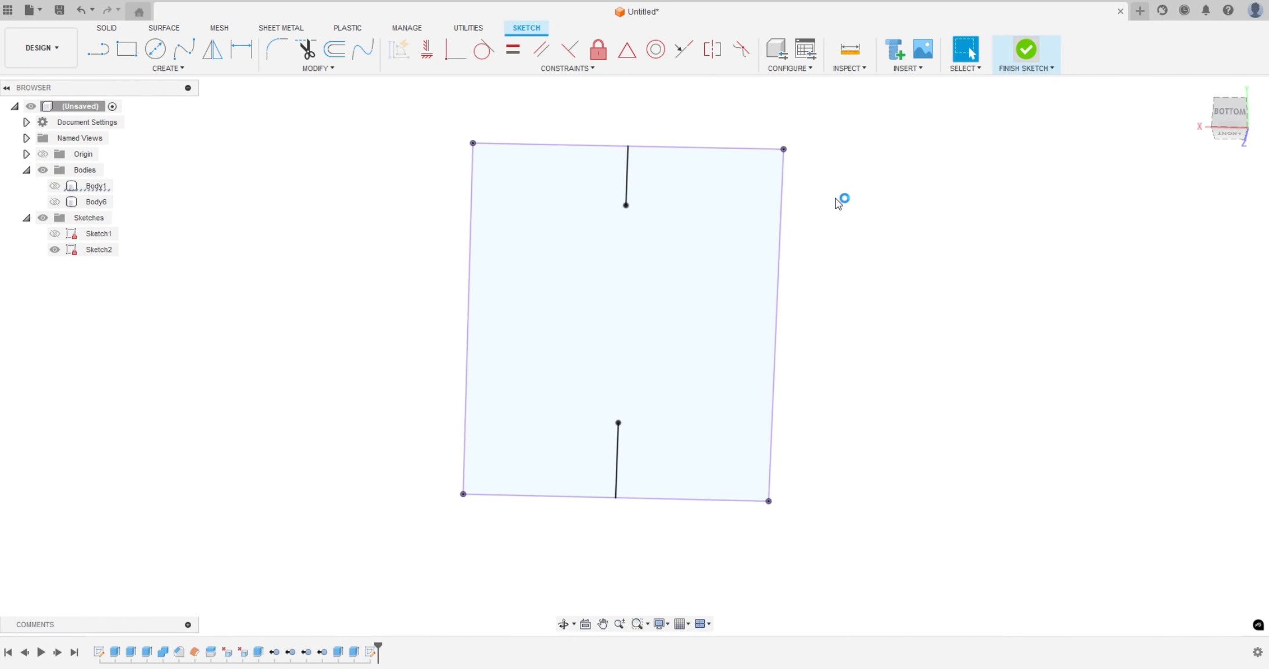
Show Body6 and place 5 mm diameter holes at the inner endpoints of both sketched lines on the slot floor
{"action": "left_click", "coordinate": [55, 186]}
{"action": "left_click", "coordinate": [55, 201]}
{"action": "left_click", "coordinate": [55, 186]}
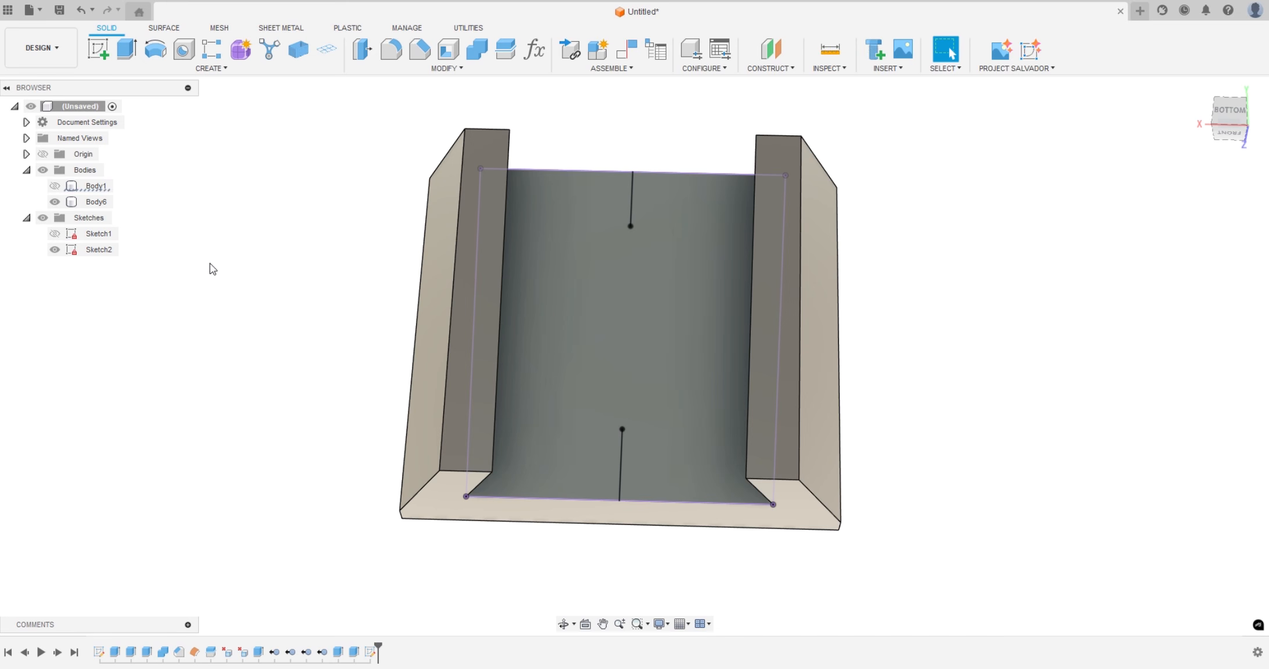
{"action": "left_click", "coordinate": [183, 52]}
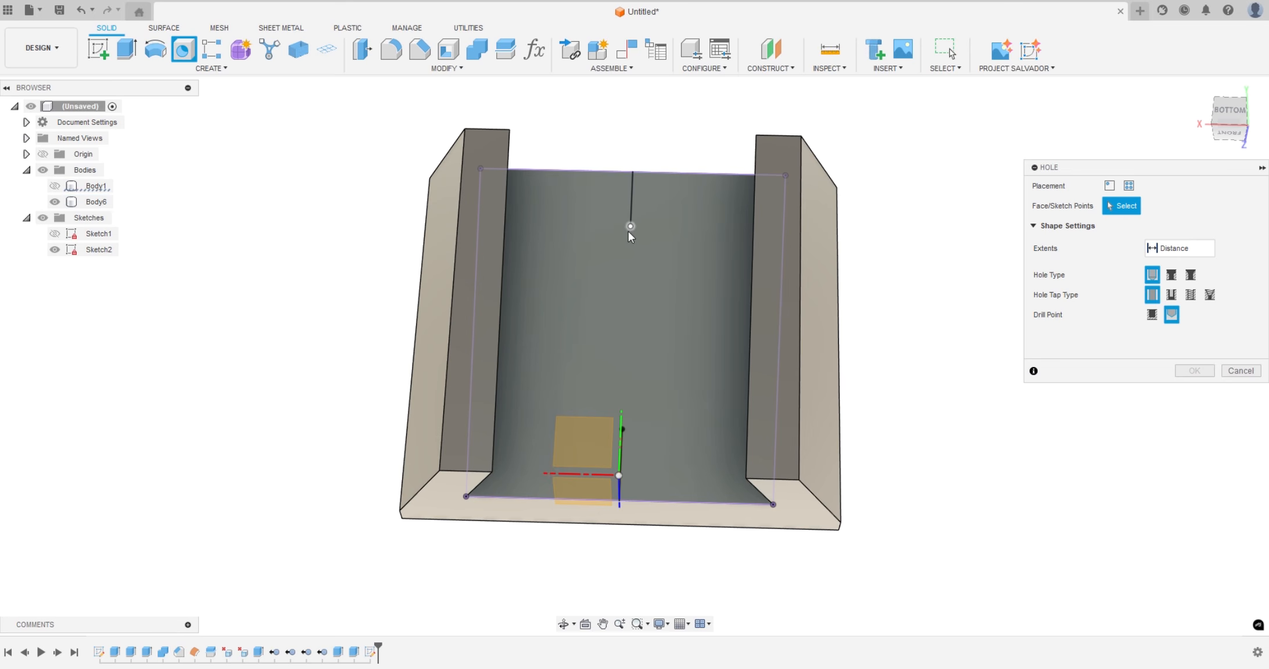
{"action": "left_click", "coordinate": [630, 226]}
{"action": "left_click", "coordinate": [622, 429]}
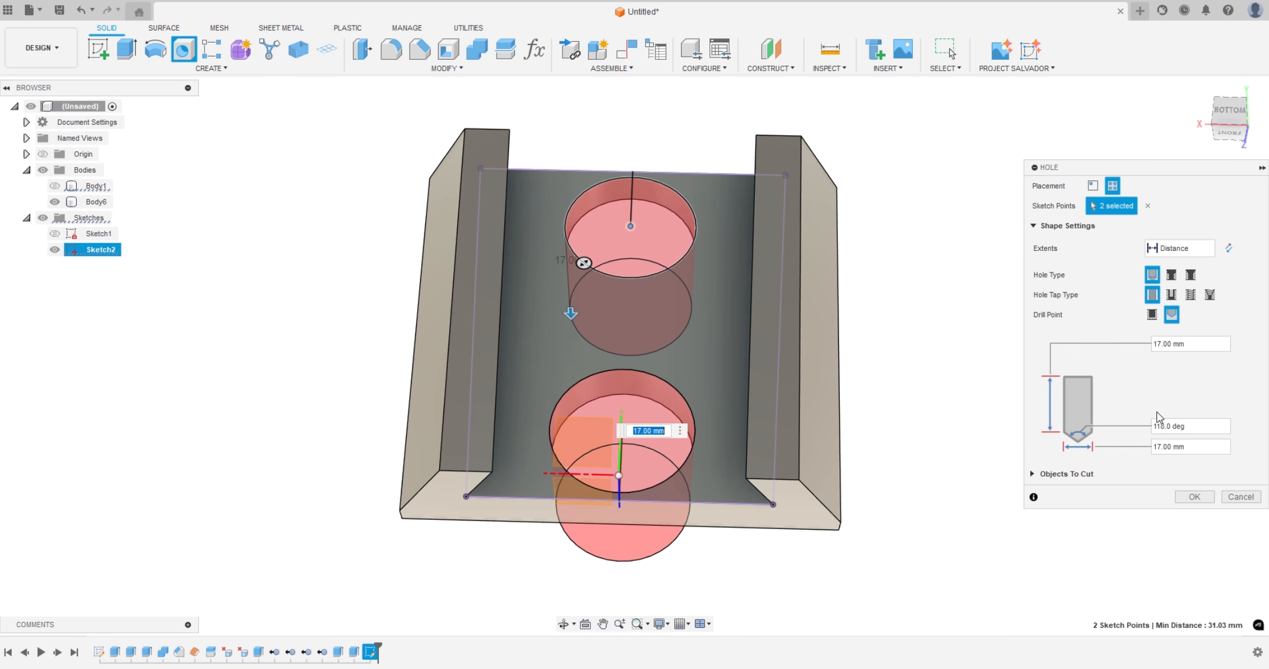
{"action": "left_click_drag", "start_coordinate": [1172, 446], "coordinate": [1151, 446]}
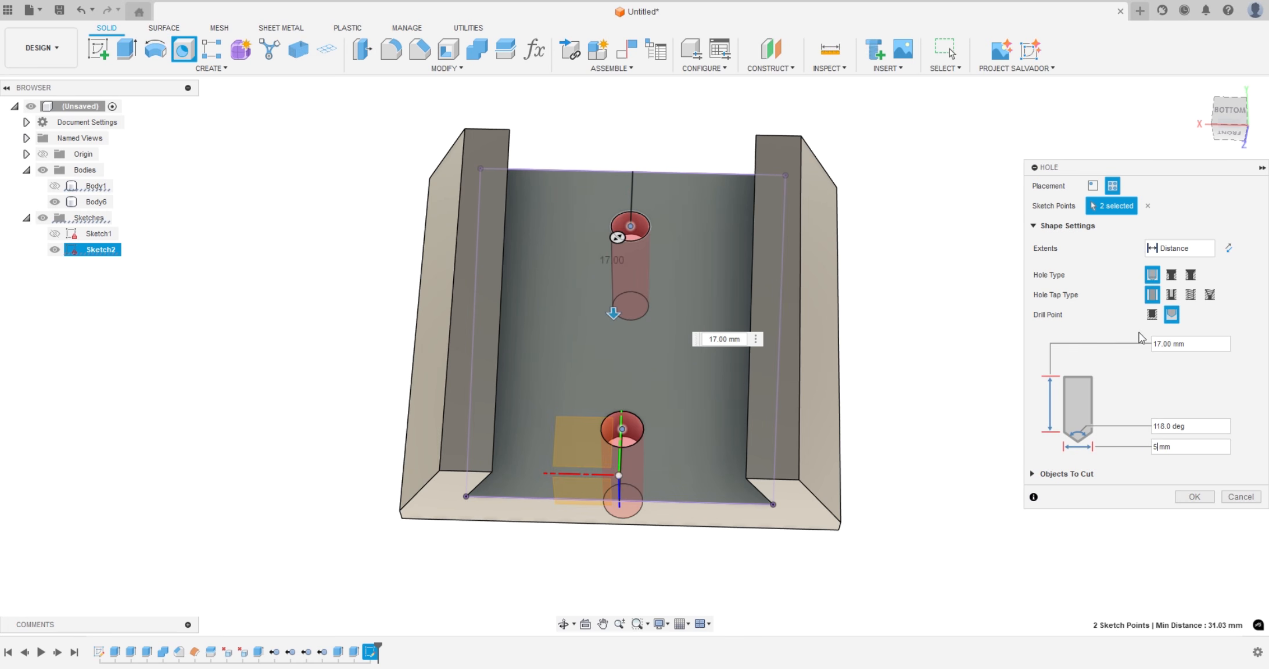
Make the two Body6 holes countersunk with a 10.5 mm countersink diameter and create them
{"action": "left_click", "coordinate": [1190, 276]}
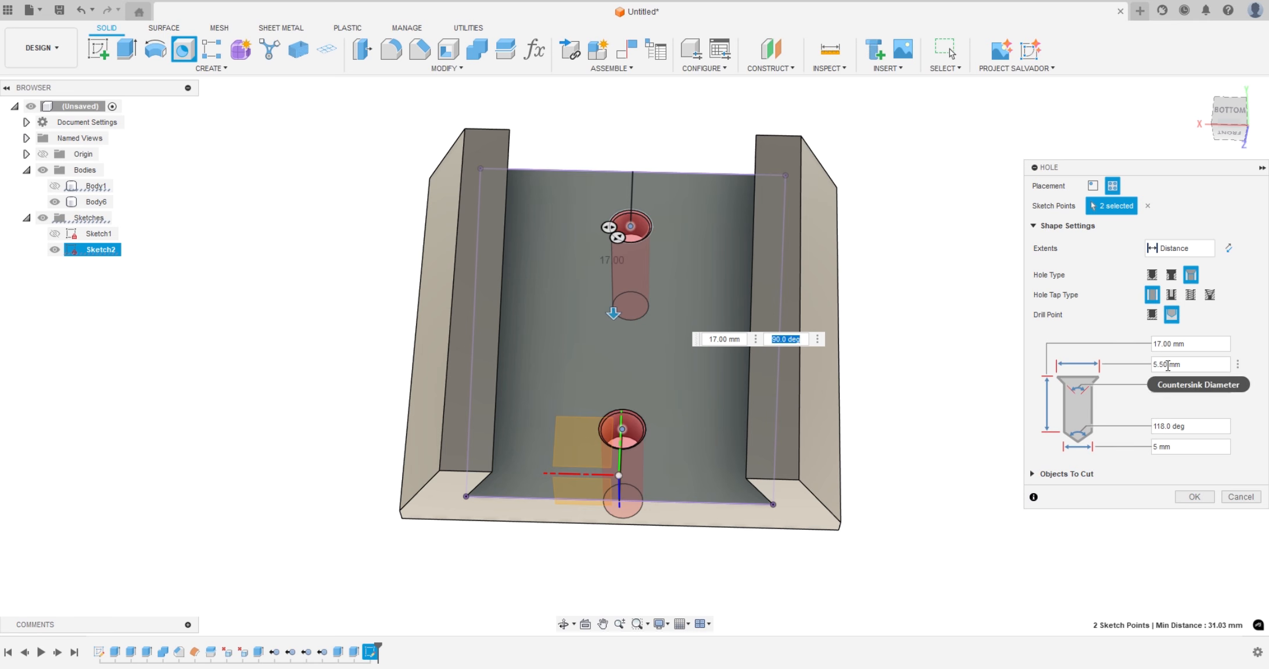
{"action": "left_click_drag", "start_coordinate": [1168, 365], "coordinate": [1153, 369]}
{"action": "type", "text": "10"}
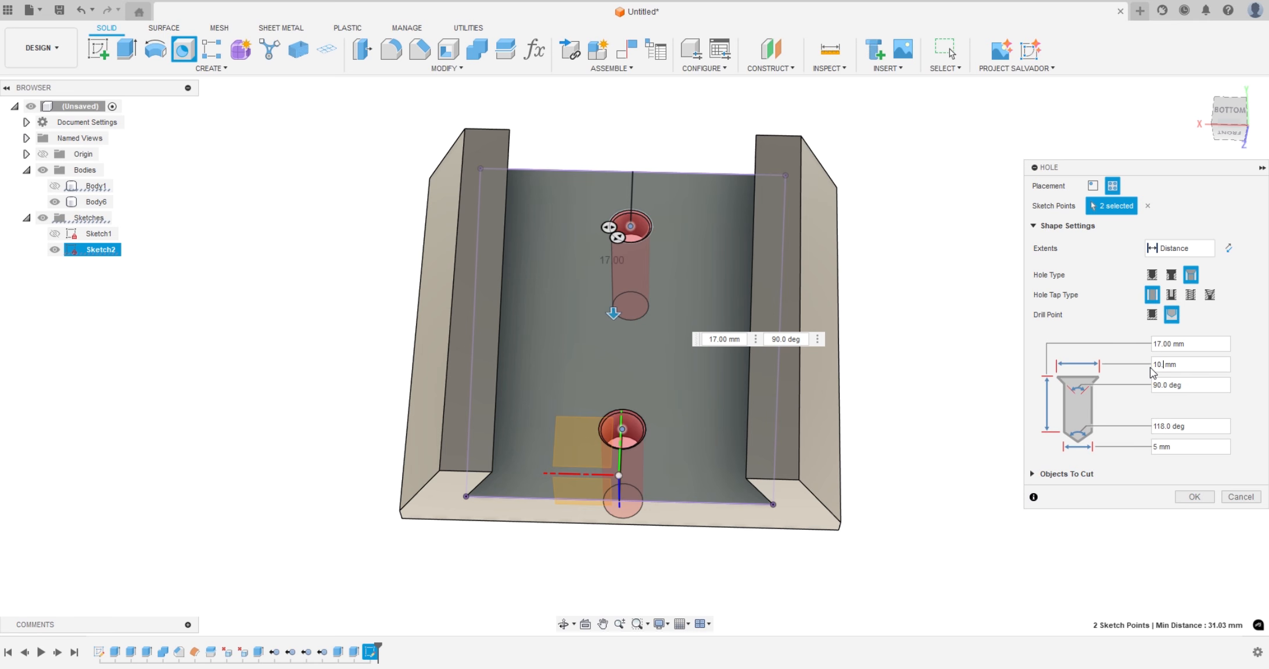
{"action": "type", "text": ".5"}
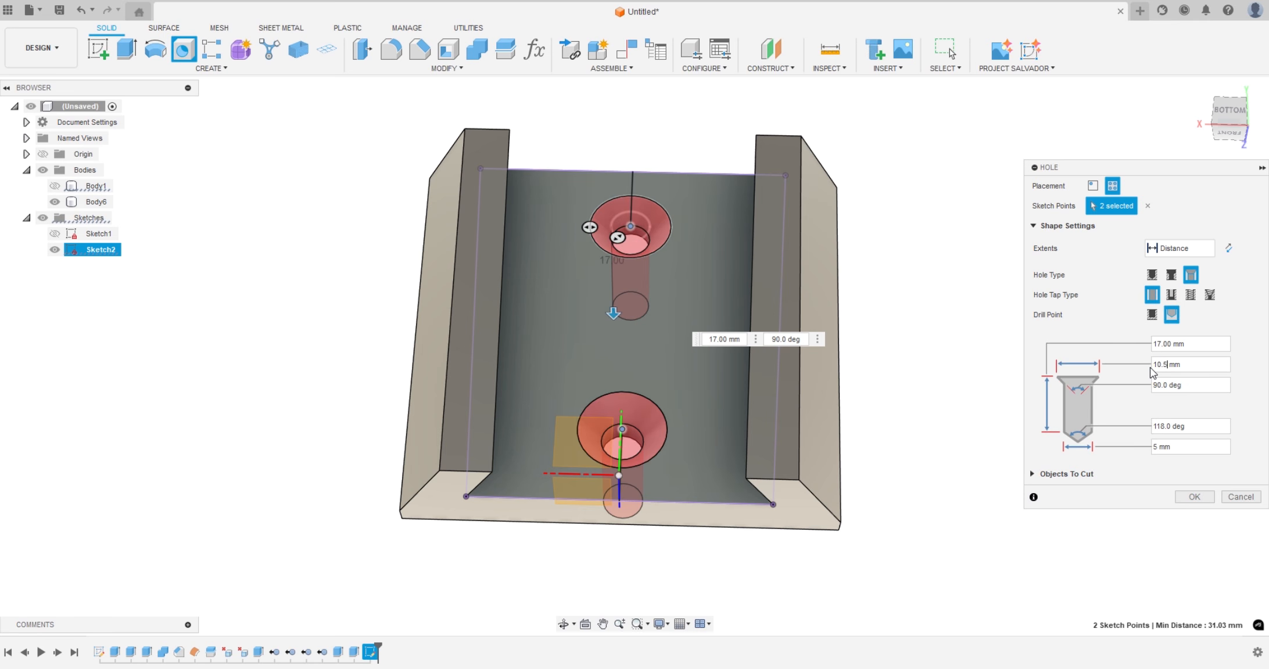
{"action": "left_click", "coordinate": [1194, 501]}
{"action": "left_click", "coordinate": [590, 303]}
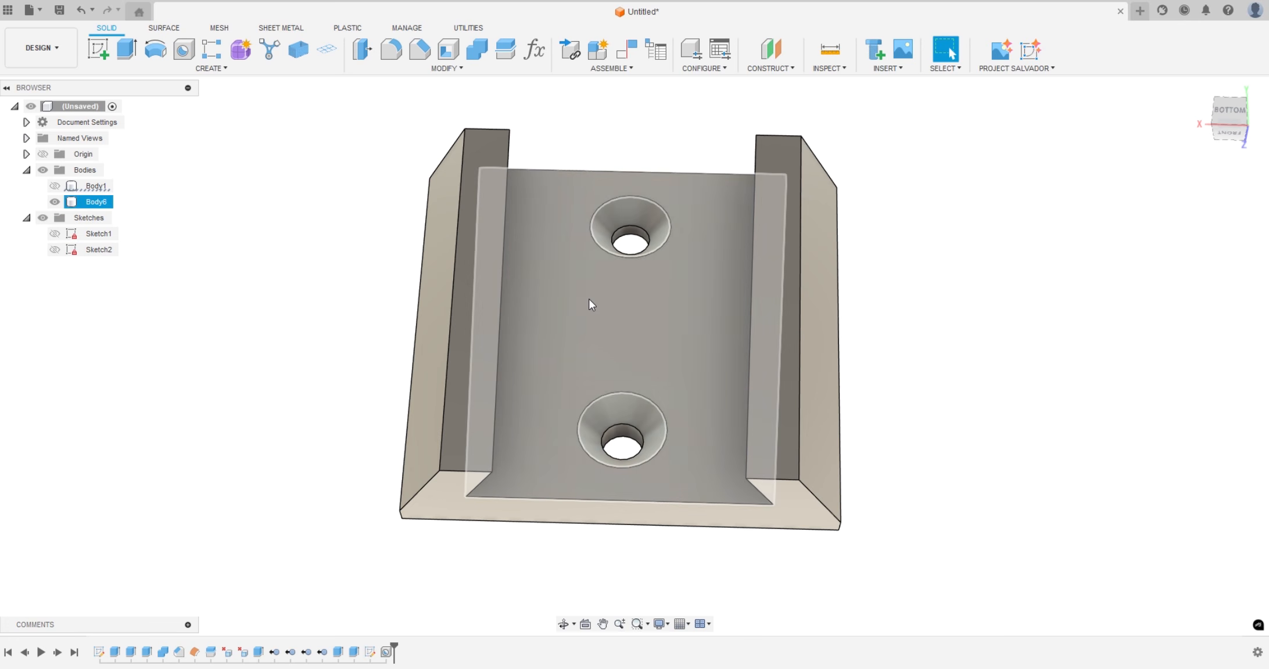
{"action": "left_click", "coordinate": [855, 503]}
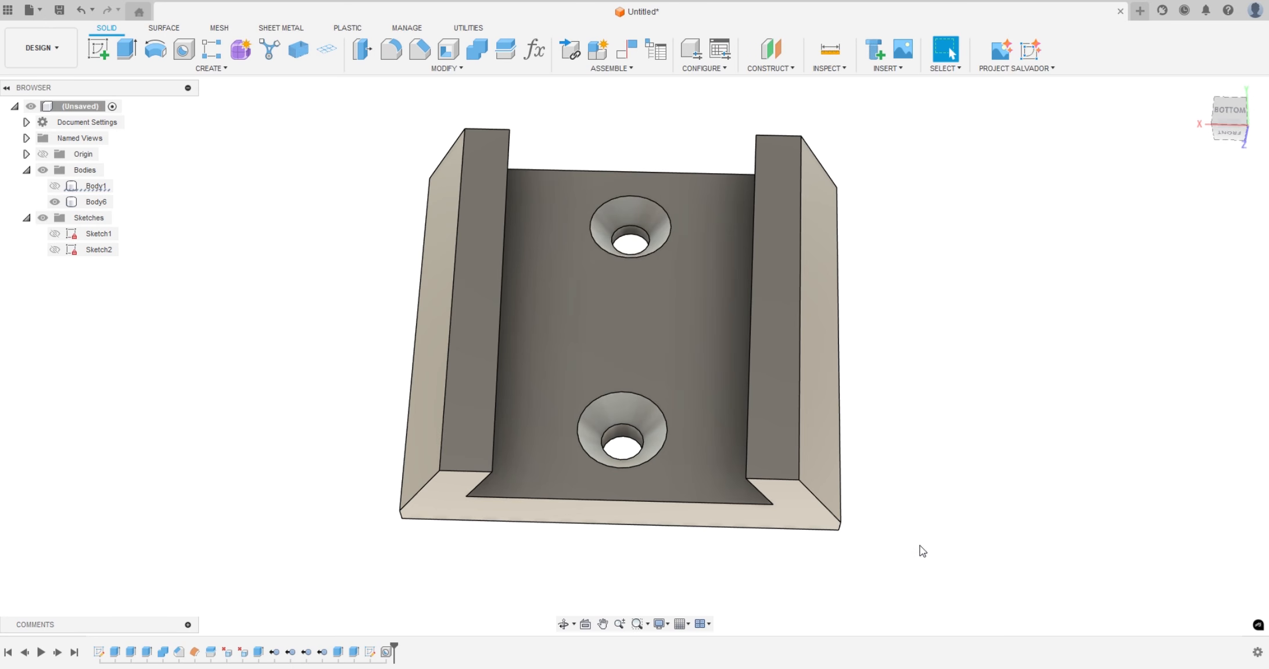
Hide Body6 and show Body1 together with Sketch2, with the rail's wide face in view
{"action": "middle_click_drag", "start_coordinate": [922, 552], "coordinate": [696, 483], "text": "shift"}
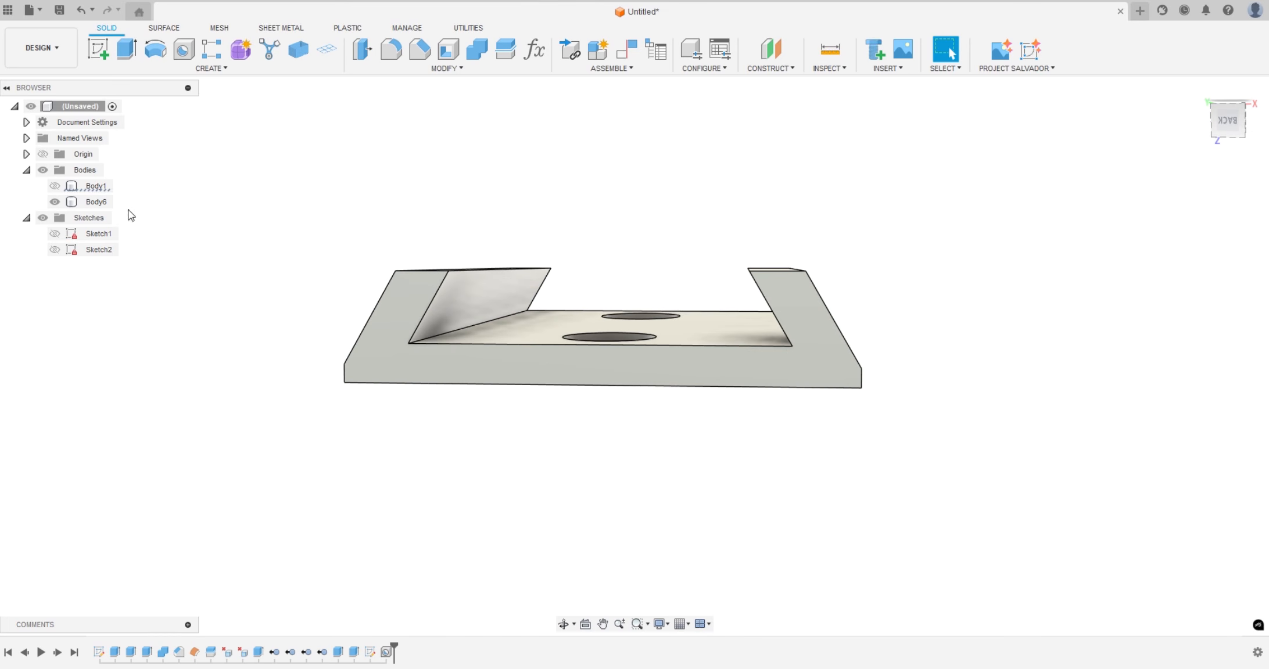
{"action": "left_click", "coordinate": [55, 186]}
{"action": "left_click", "coordinate": [54, 201]}
{"action": "left_click", "coordinate": [54, 249]}
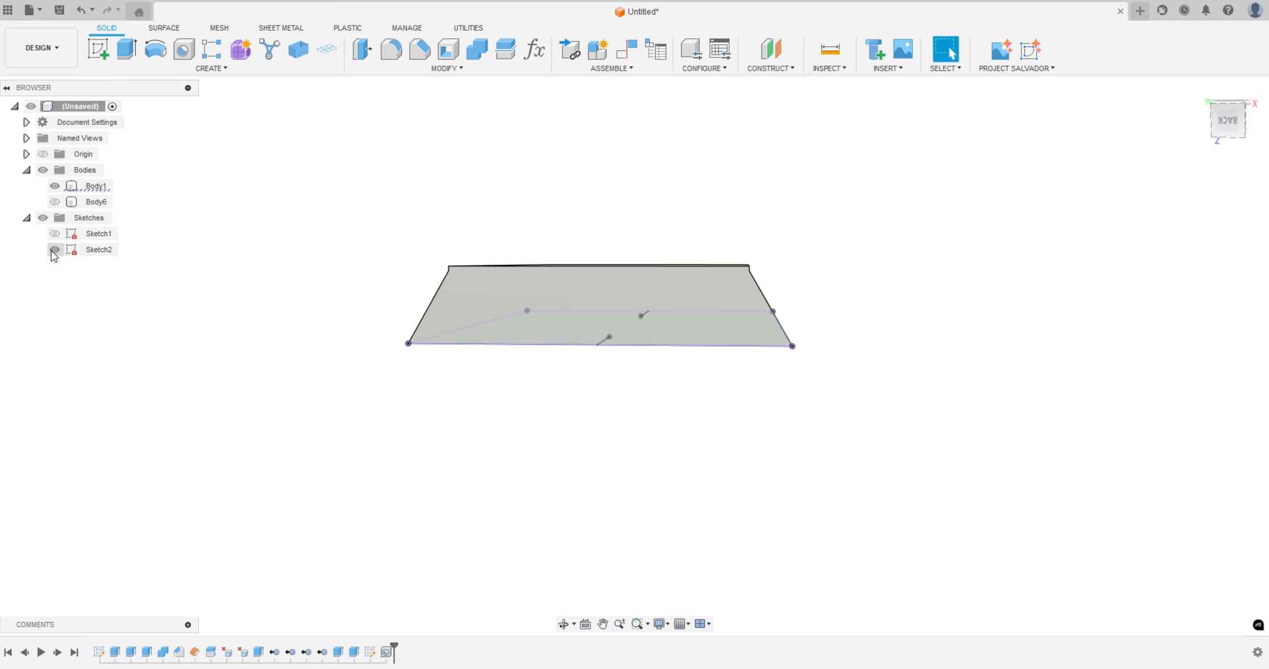
{"action": "middle_click_drag", "start_coordinate": [293, 418], "coordinate": [309, 288], "text": "shift"}
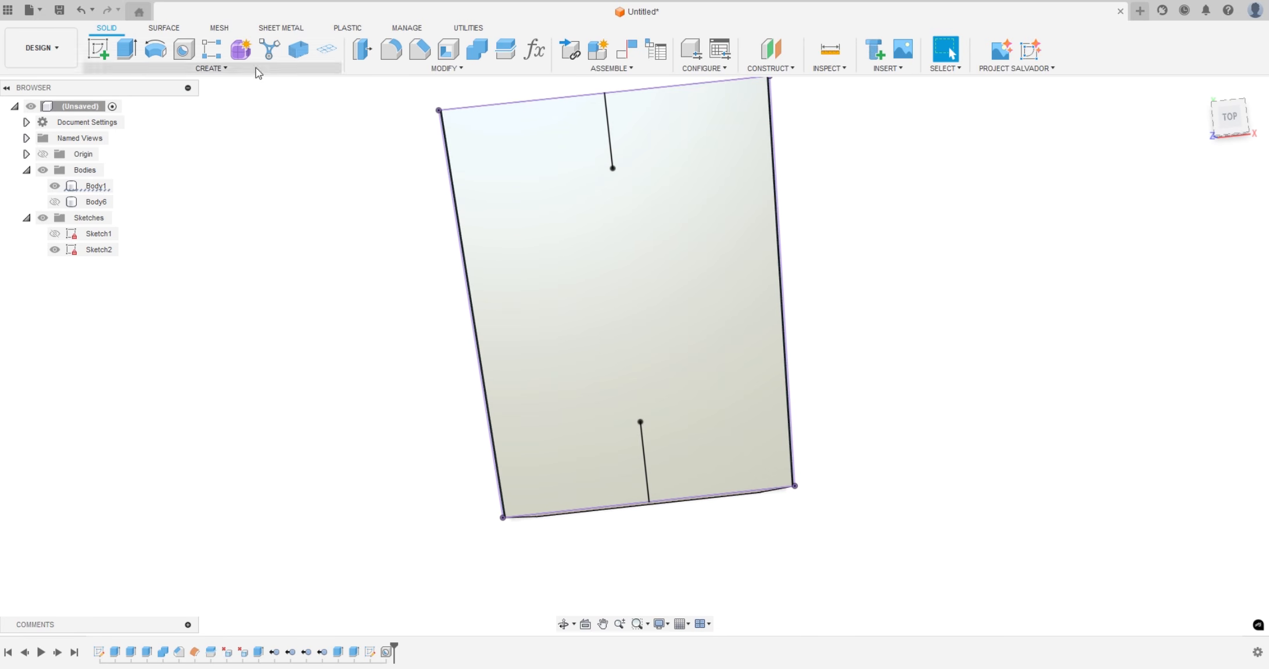
Cut countersunk holes into Body1 at the two sketch points, 17 mm deep, 5 mm diameter with a 10.5 mm countersink
{"action": "left_click", "coordinate": [183, 50]}
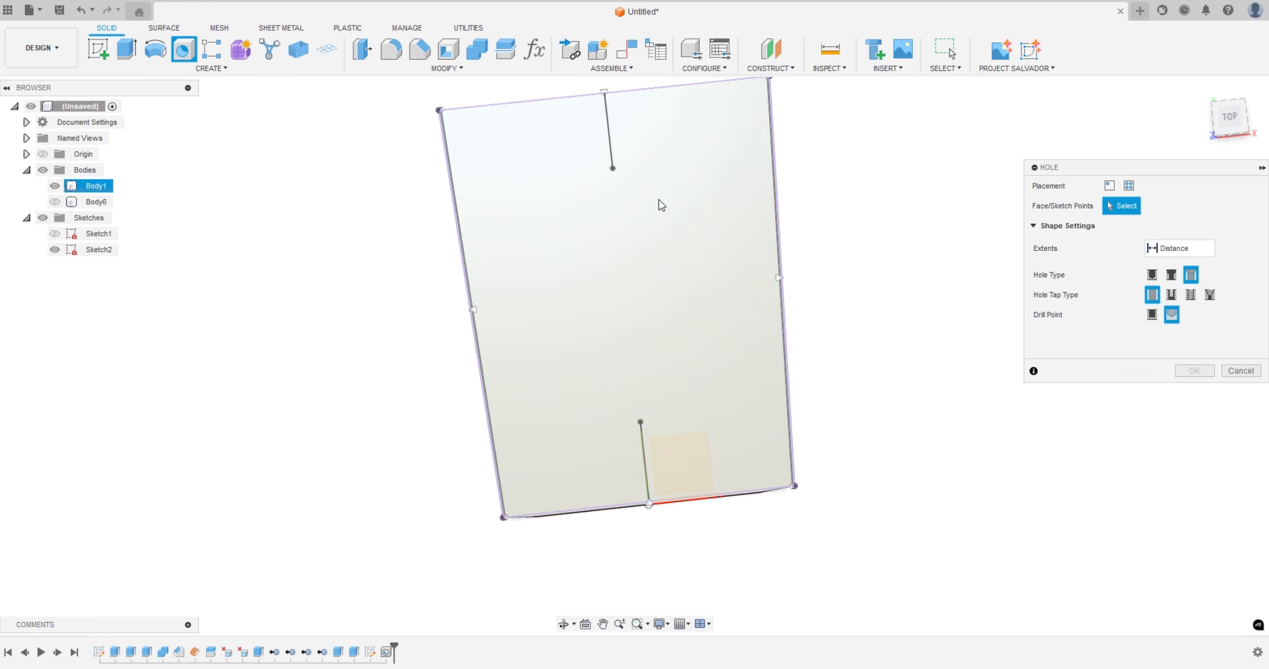
{"action": "left_click", "coordinate": [613, 169]}
{"action": "left_click", "coordinate": [640, 423]}
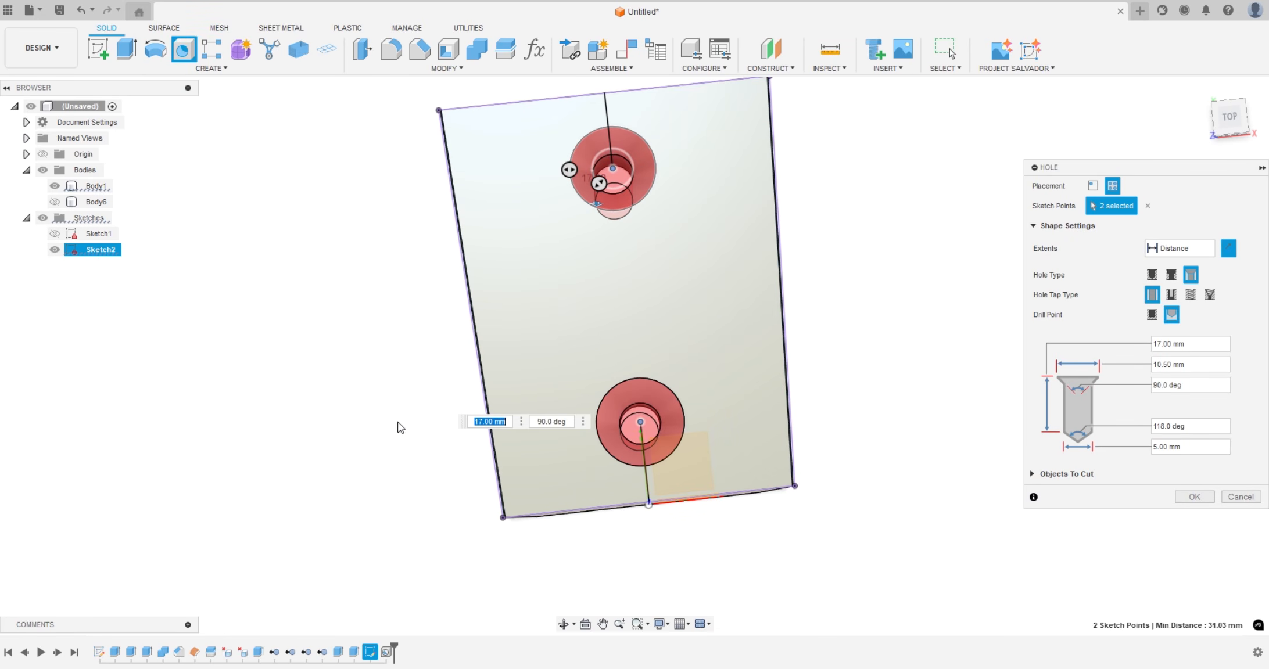
{"action": "mouse_move", "coordinate": [397, 428]}
{"action": "middle_mouse_down", "text": "shift"}
{"action": "mouse_move", "coordinate": [383, 303]}
{"action": "mouse_move", "coordinate": [394, 400]}
{"action": "middle_mouse_up", "text": "shift"}
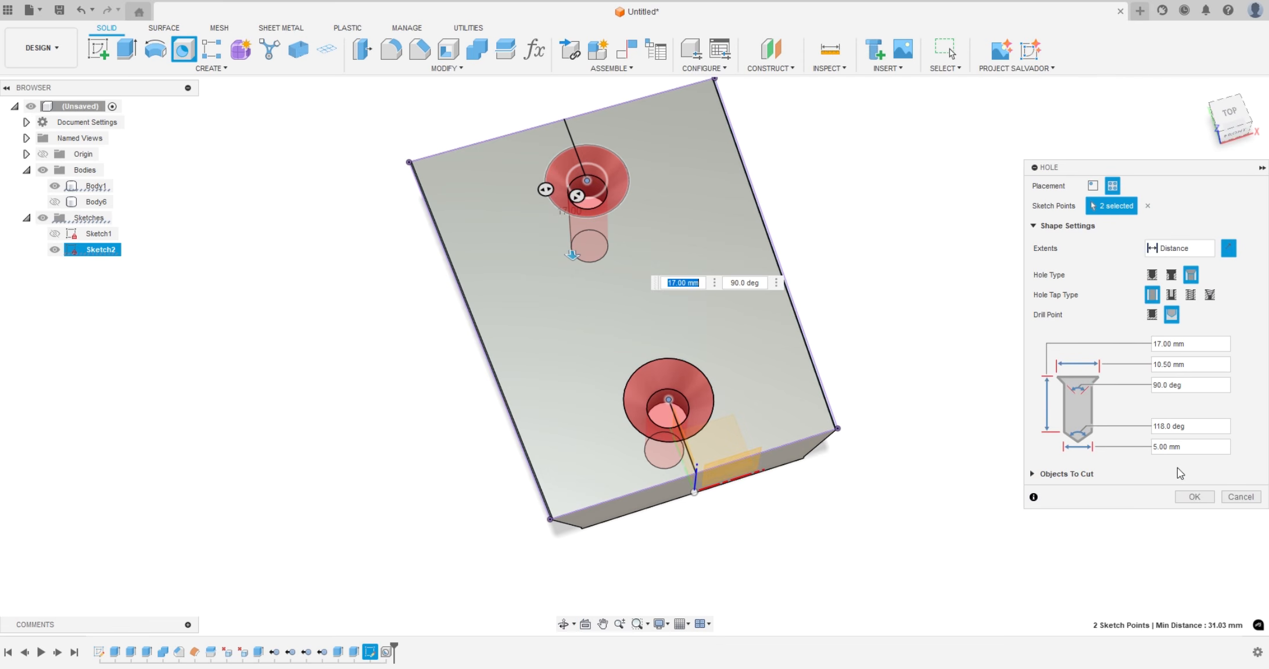
{"action": "left_click", "coordinate": [1194, 496]}
{"action": "mouse_move", "coordinate": [886, 356]}
{"action": "middle_mouse_down", "text": "shift"}
{"action": "mouse_move", "coordinate": [910, 351]}
{"action": "mouse_move", "coordinate": [855, 391]}
{"action": "mouse_move", "coordinate": [915, 280]}
{"action": "mouse_move", "coordinate": [906, 269]}
{"action": "mouse_move", "coordinate": [884, 305]}
{"action": "middle_mouse_up", "text": "shift"}
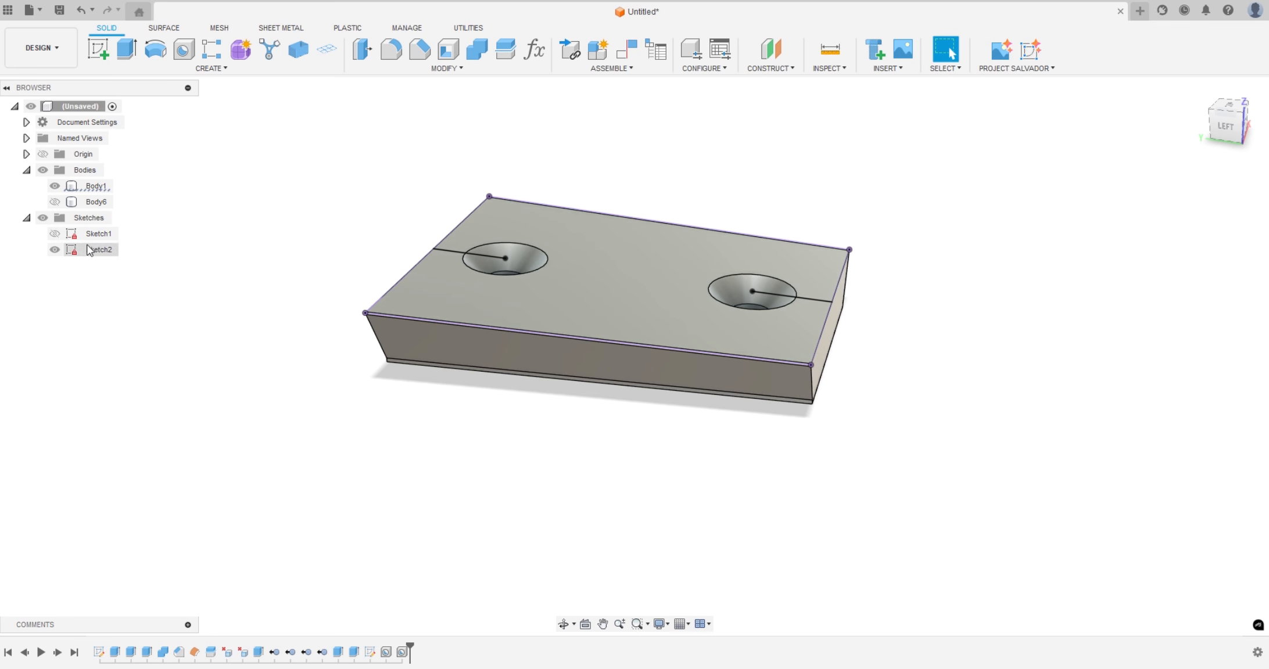
Hide Sketch2 and Body1, show Body6, and examine its holes from both sides
{"action": "left_click", "coordinate": [55, 249]}
{"action": "left_click", "coordinate": [56, 202]}
{"action": "left_click", "coordinate": [55, 186]}
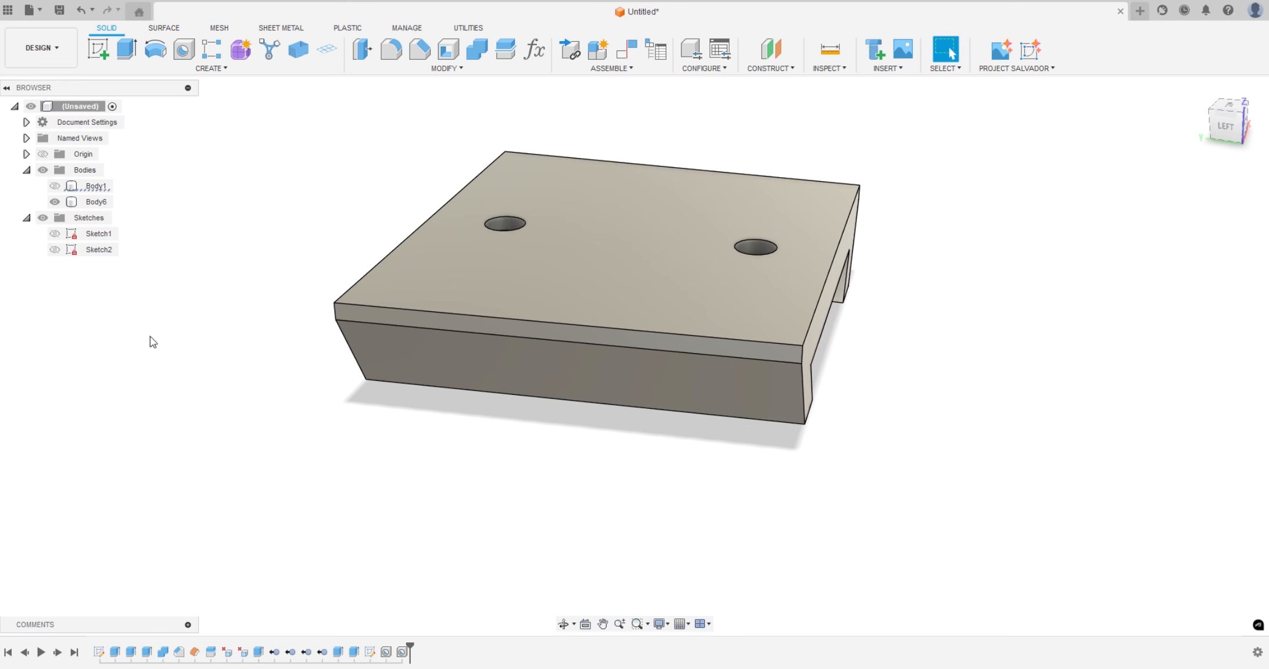
{"action": "middle_click_drag", "start_coordinate": [150, 340], "coordinate": [261, 193], "text": "shift"}
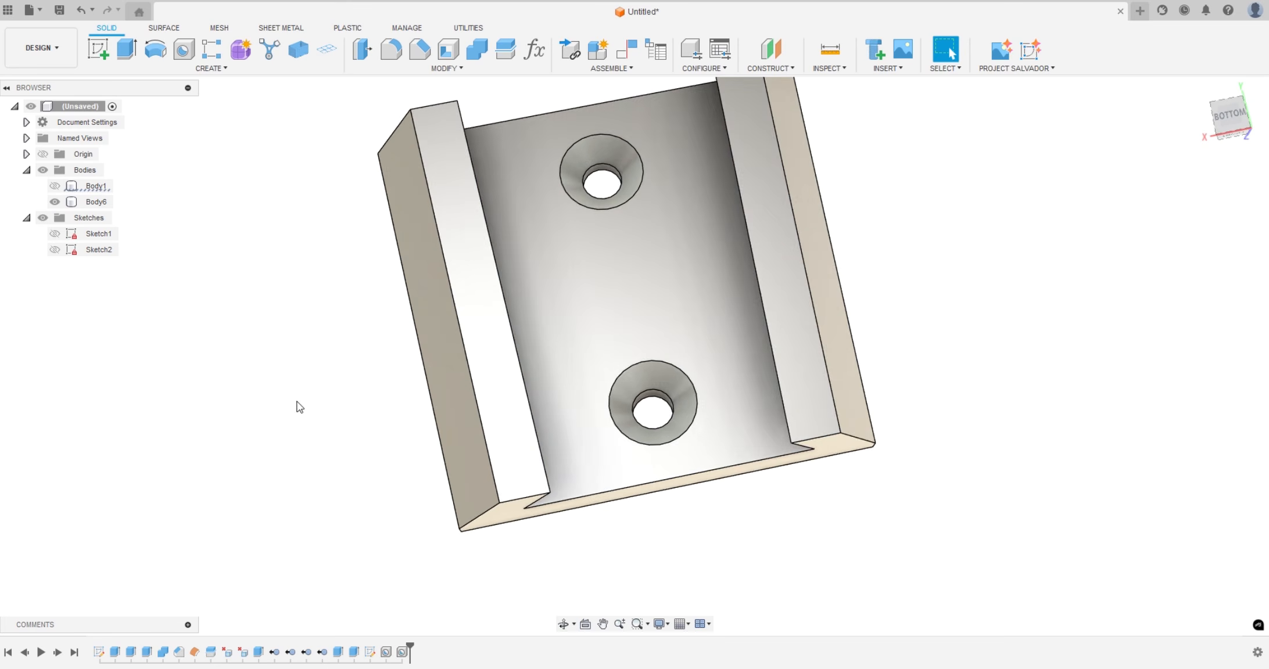
{"action": "scroll", "coordinate": [537, 437], "scroll_direction": "down", "scroll_amount": 4}
{"action": "middle_click_drag", "start_coordinate": [807, 409], "coordinate": [776, 441], "text": "shift"}
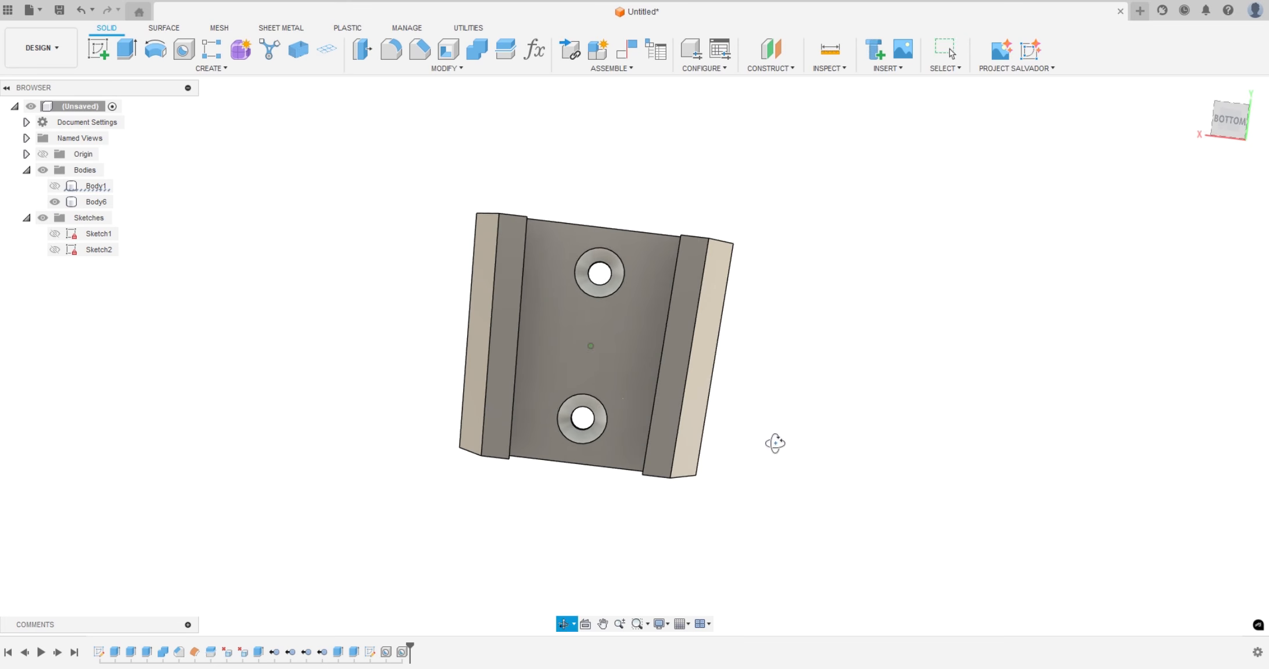
Show Body1 seated in Body6 to check the fit and hole alignment, and hide Body1 again
{"action": "left_click", "coordinate": [54, 186]}
{"action": "middle_click_drag", "start_coordinate": [325, 408], "coordinate": [360, 331], "text": "shift"}
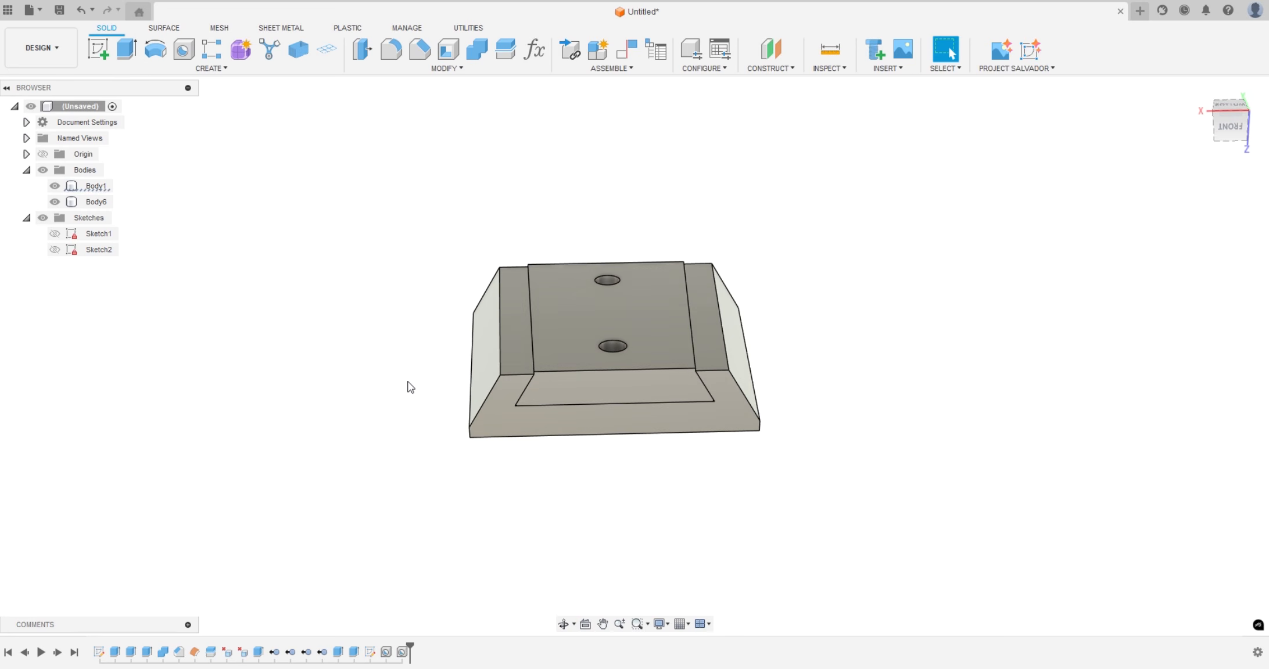
{"action": "scroll", "coordinate": [415, 393], "scroll_direction": "up", "scroll_amount": 2}
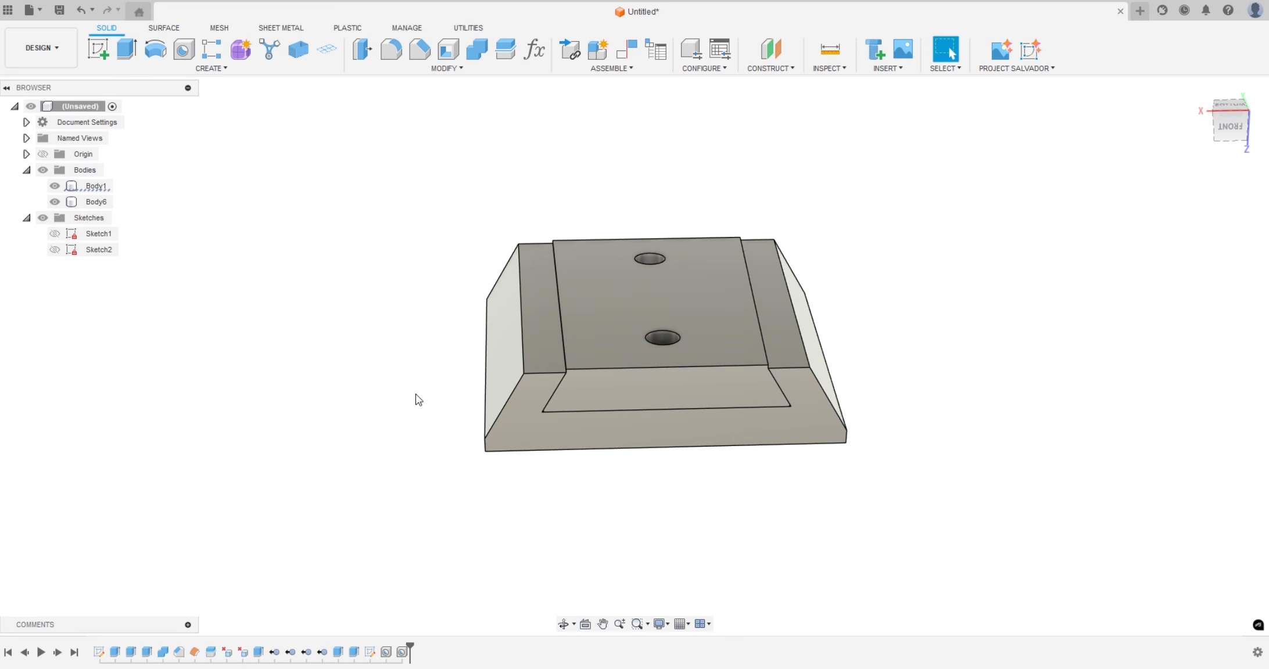
{"action": "left_click", "coordinate": [55, 187]}
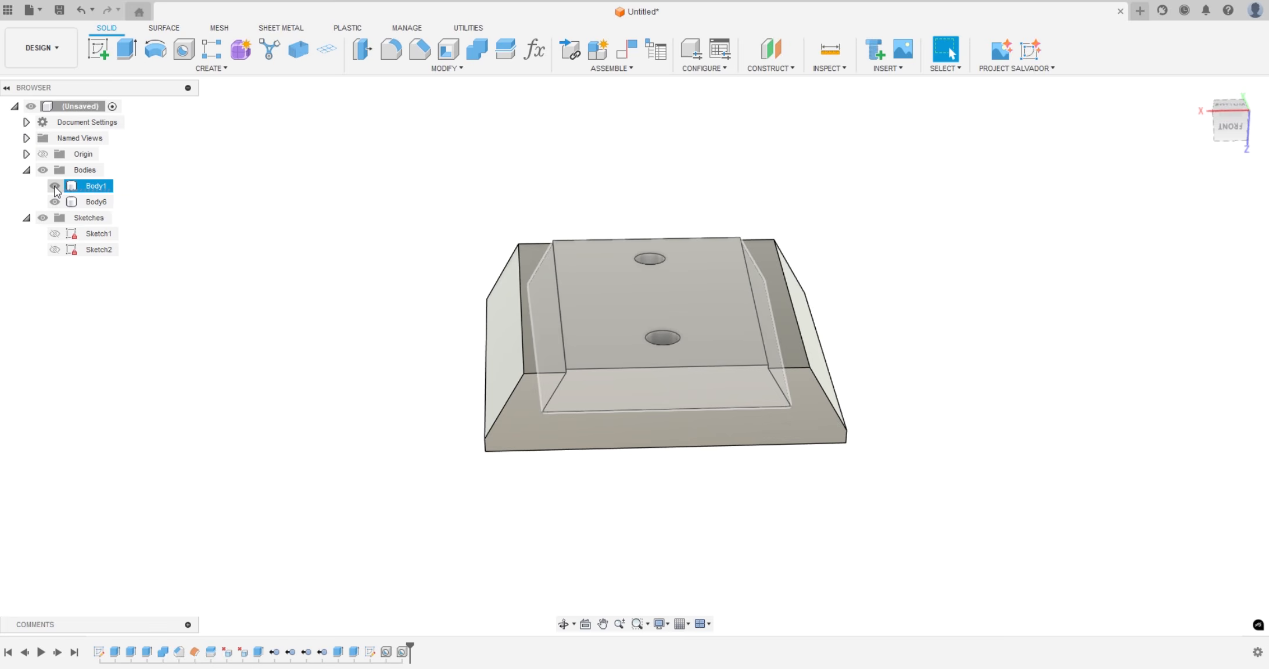
{"action": "left_click", "coordinate": [55, 186]}
{"action": "middle_click_drag", "start_coordinate": [174, 331], "coordinate": [209, 342], "text": "shift"}
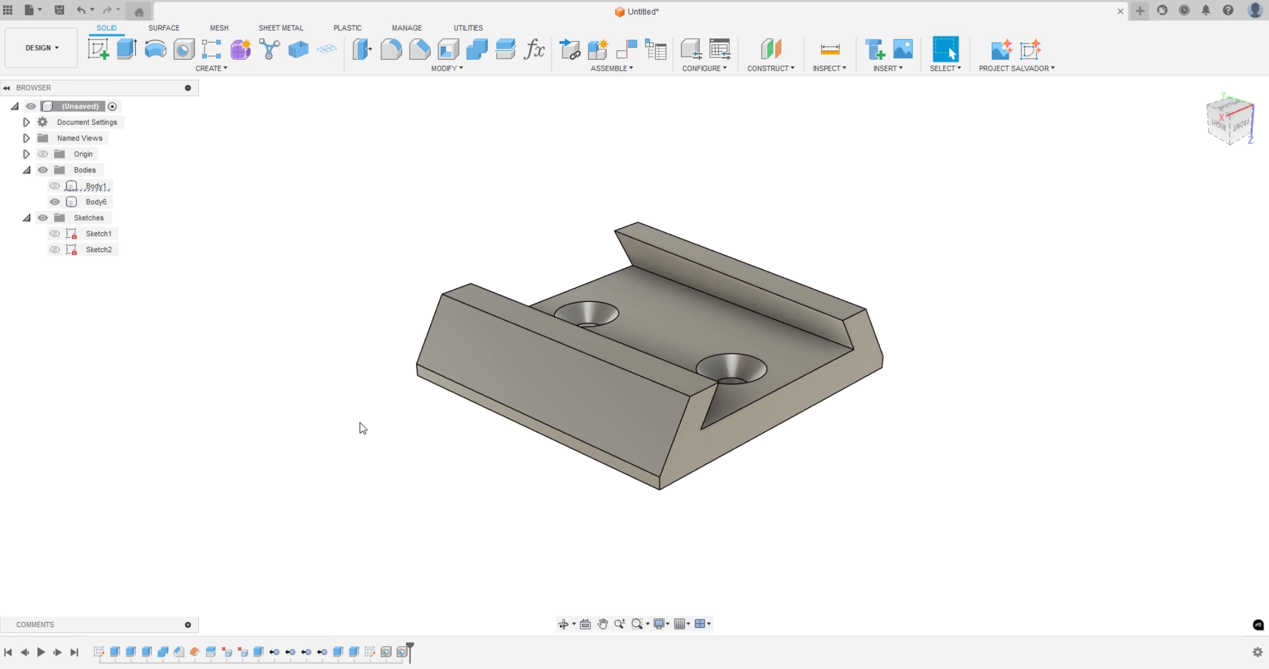
Chamfer Body6 by 0.2 mm at equal distance using eight faces: both ends, the rim tops and the outer side faces
{"action": "left_click", "coordinate": [684, 450]}
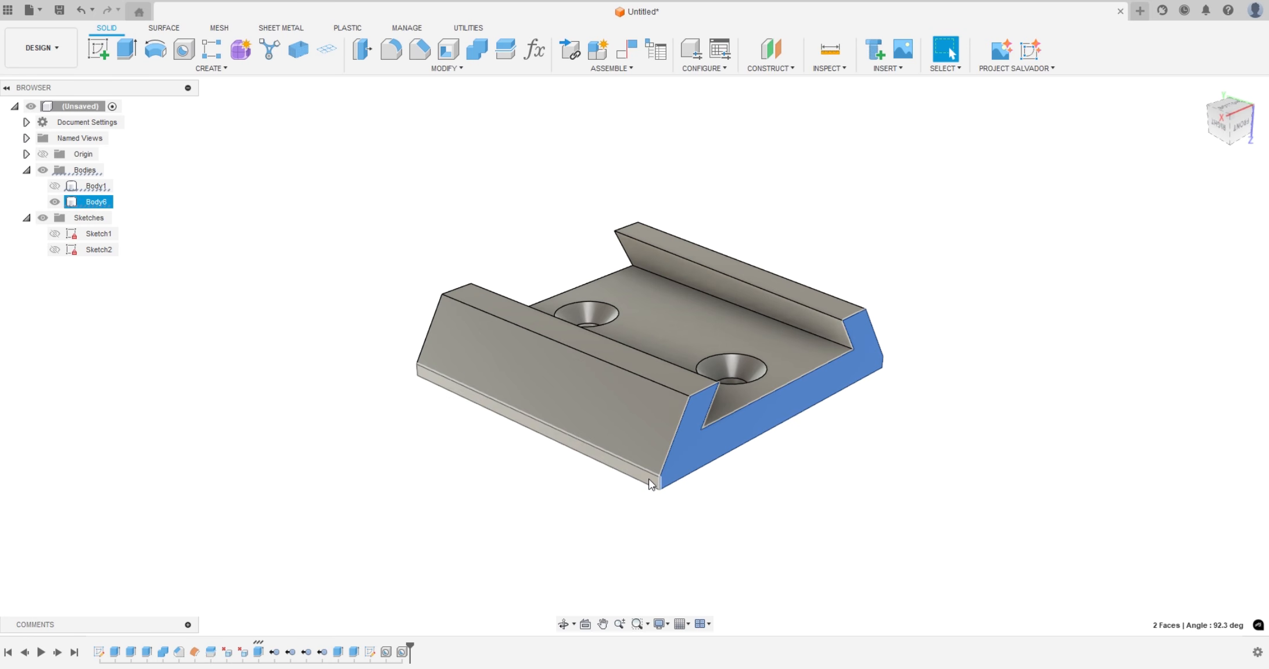
{"action": "left_click", "coordinate": [650, 481], "text": "ctrl"}
{"action": "left_click", "coordinate": [655, 440], "text": "ctrl"}
{"action": "left_click", "coordinate": [664, 373], "text": "ctrl"}
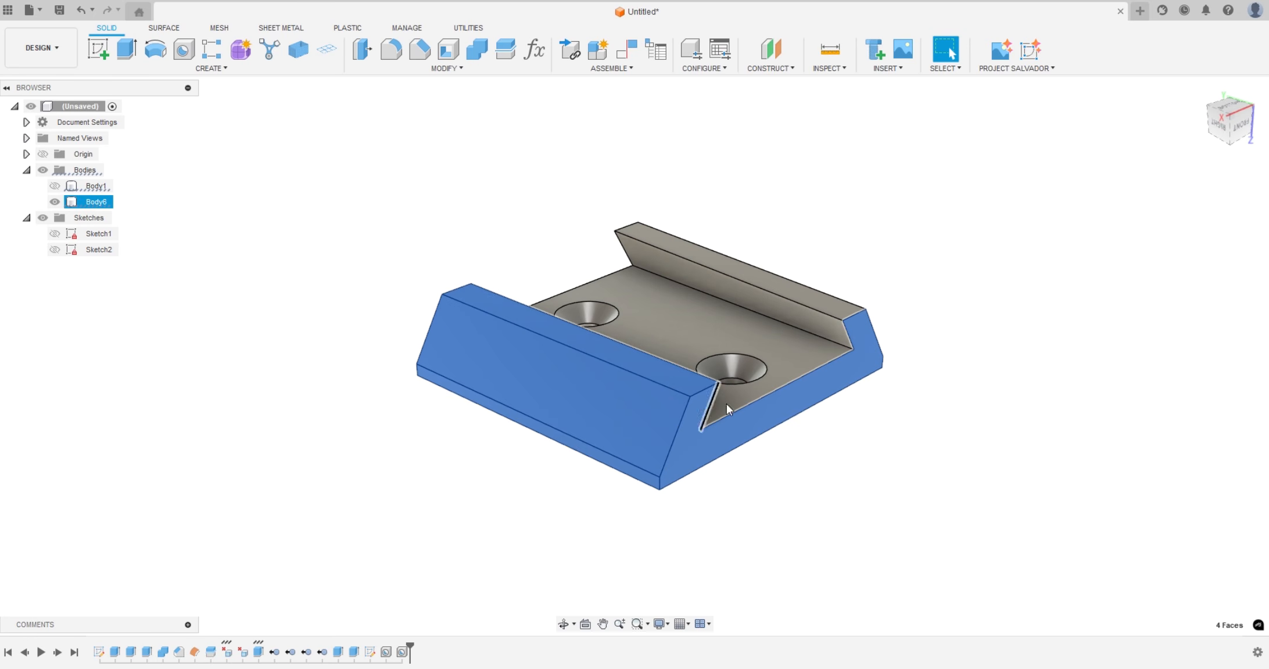
{"action": "left_click", "coordinate": [851, 340], "text": "ctrl"}
{"action": "middle_click_drag", "start_coordinate": [850, 340], "coordinate": [702, 339], "text": "shift"}
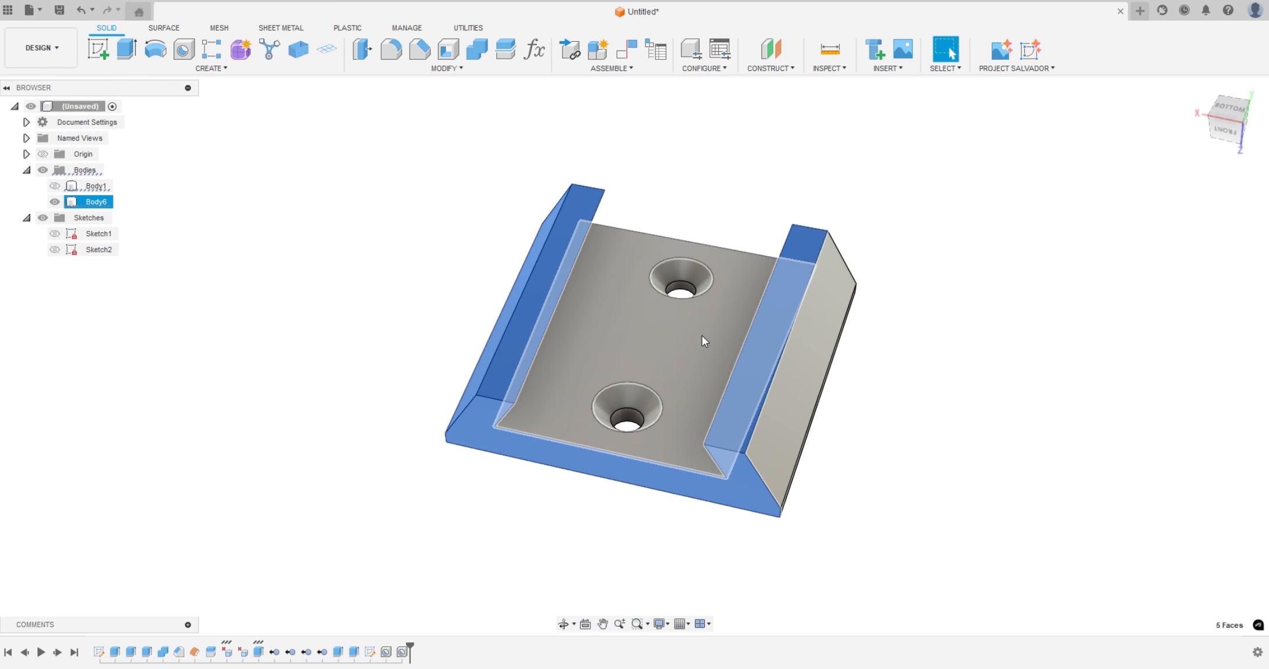
{"action": "left_click", "coordinate": [780, 428], "text": "ctrl"}
{"action": "middle_click_drag", "start_coordinate": [947, 505], "coordinate": [863, 427], "text": "shift"}
{"action": "left_click", "coordinate": [827, 378], "text": "ctrl"}
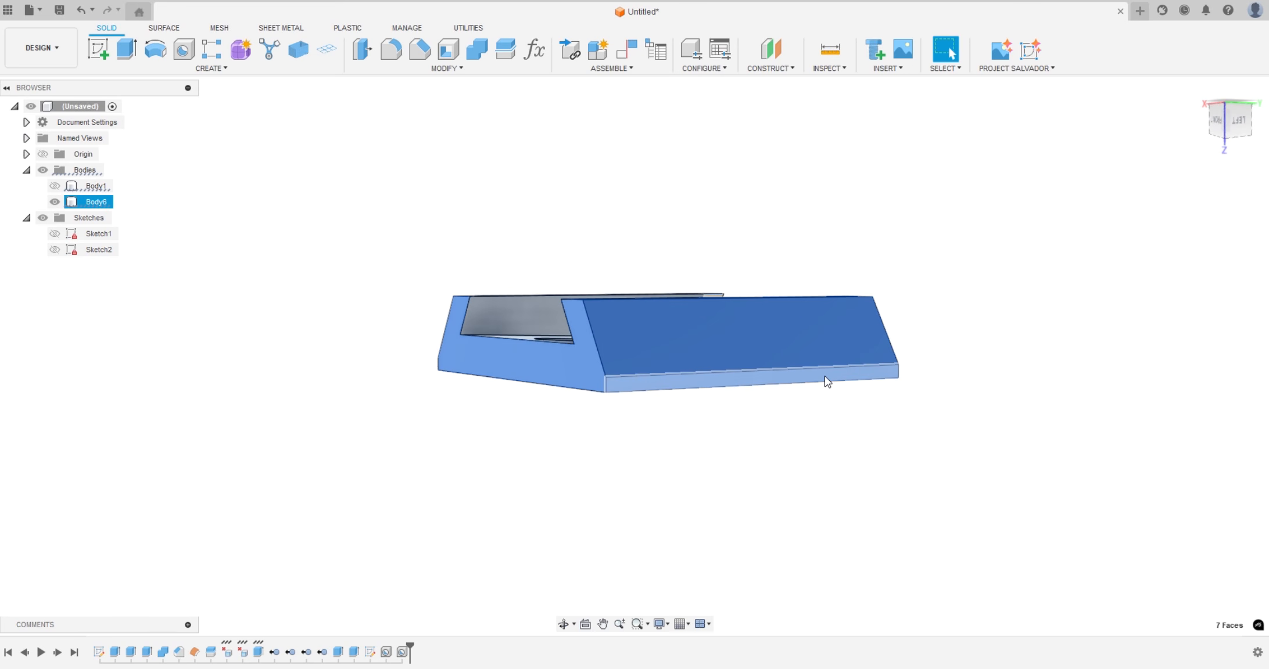
{"action": "middle_click_drag", "start_coordinate": [931, 400], "coordinate": [831, 419], "text": "shift"}
{"action": "left_click", "coordinate": [761, 389], "text": "ctrl"}
{"action": "middle_click_drag", "start_coordinate": [639, 473], "coordinate": [768, 520], "text": "shift"}
{"action": "left_click", "coordinate": [420, 51]}
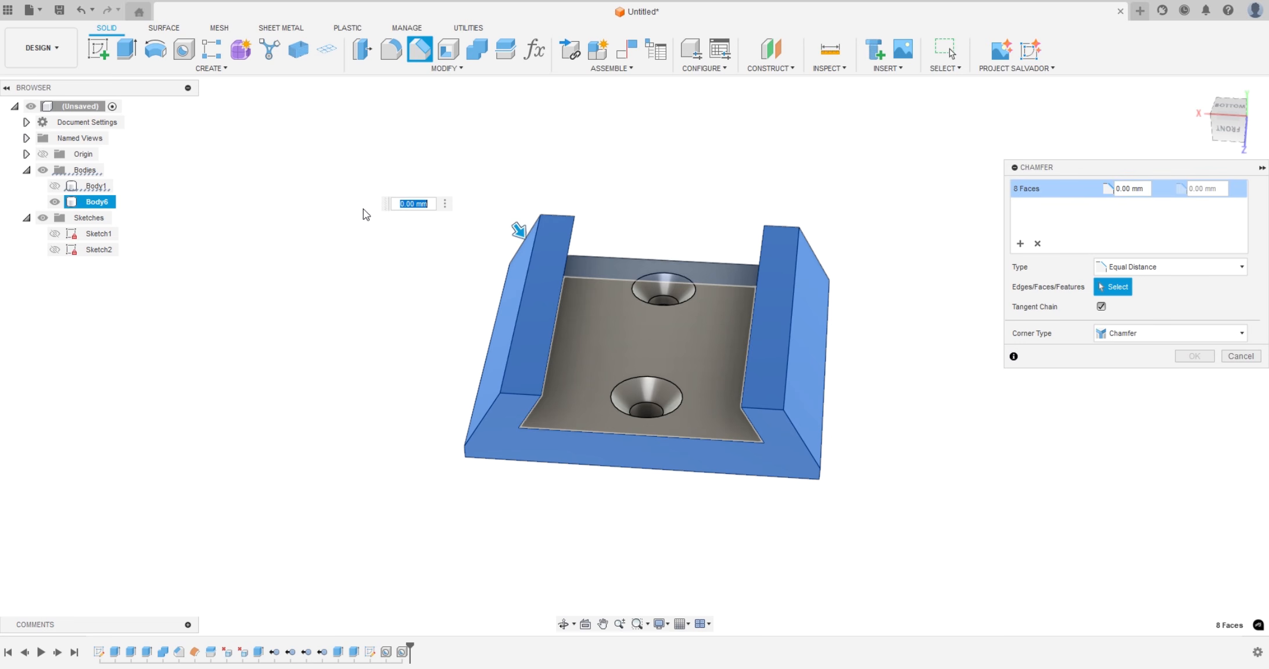
{"action": "type", "text": ".2"}
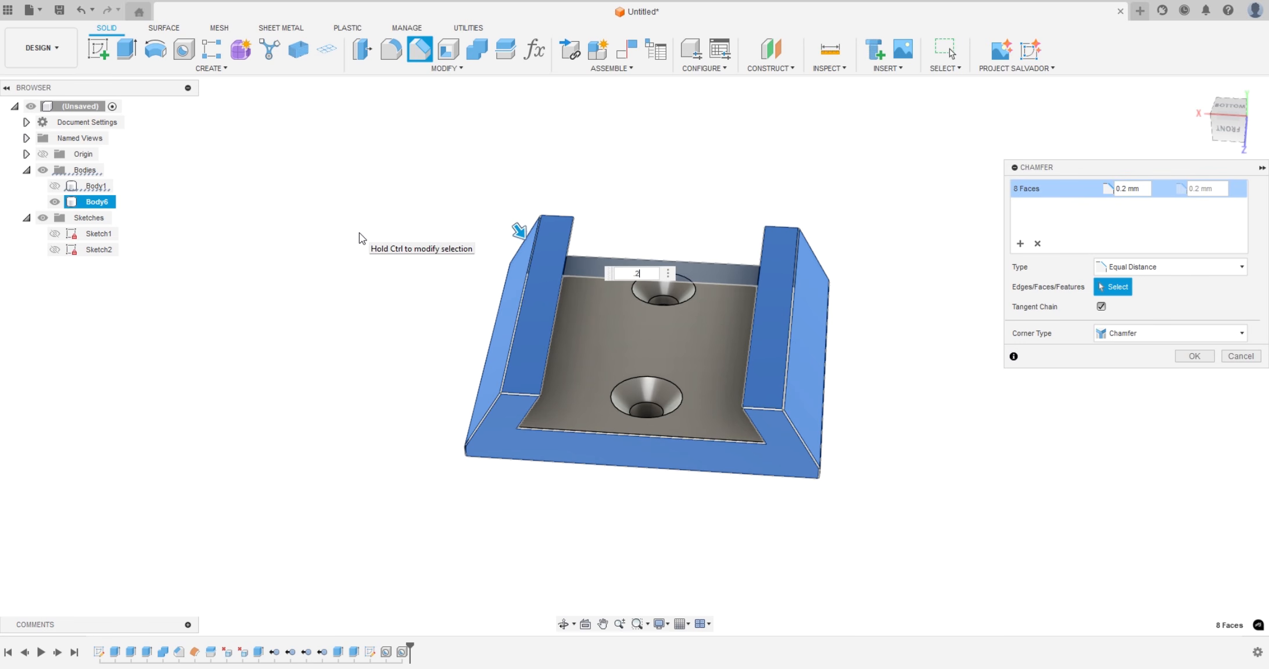
{"action": "key", "text": "Return"}
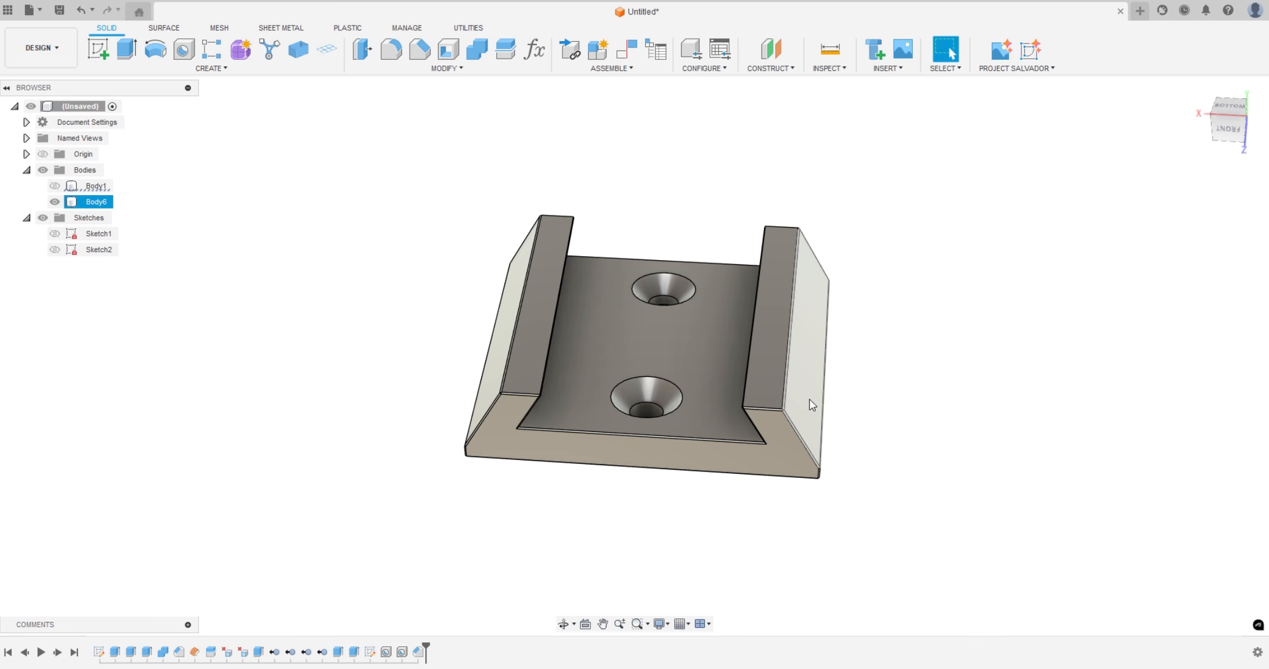
Show Body1 and hide the chamfered Body6 so only the rail is displayed
{"action": "middle_click_drag", "start_coordinate": [464, 305], "coordinate": [450, 279], "text": "shift"}
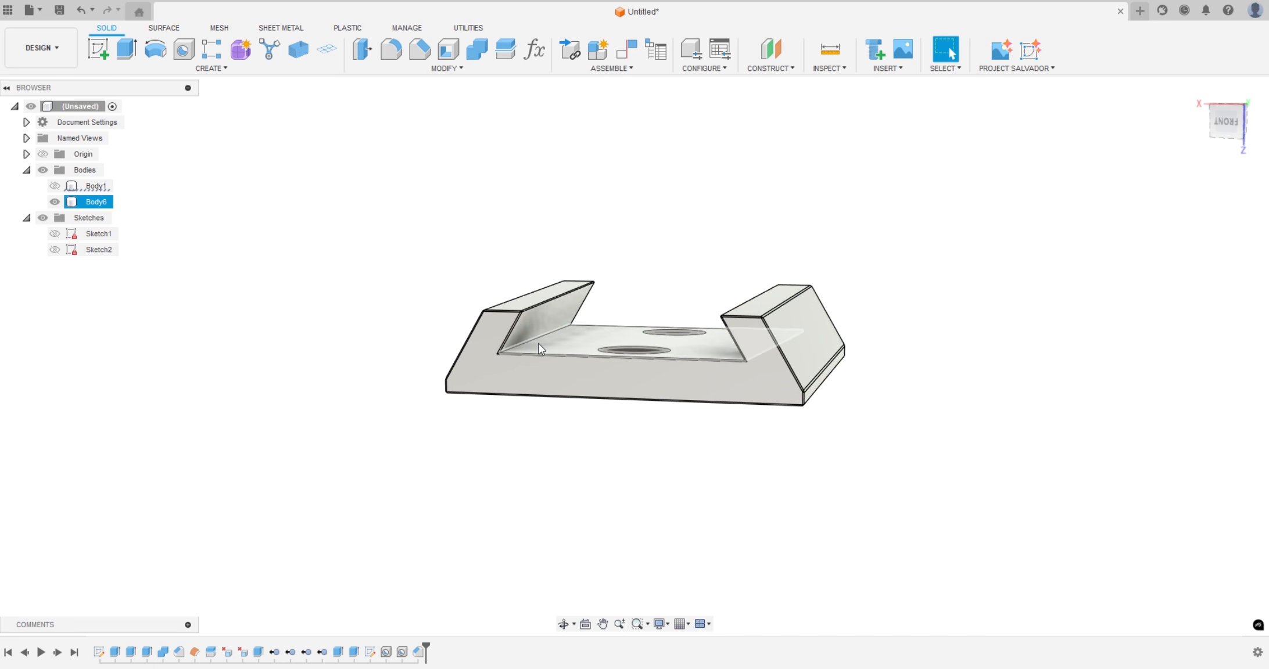
{"action": "left_click", "coordinate": [55, 186]}
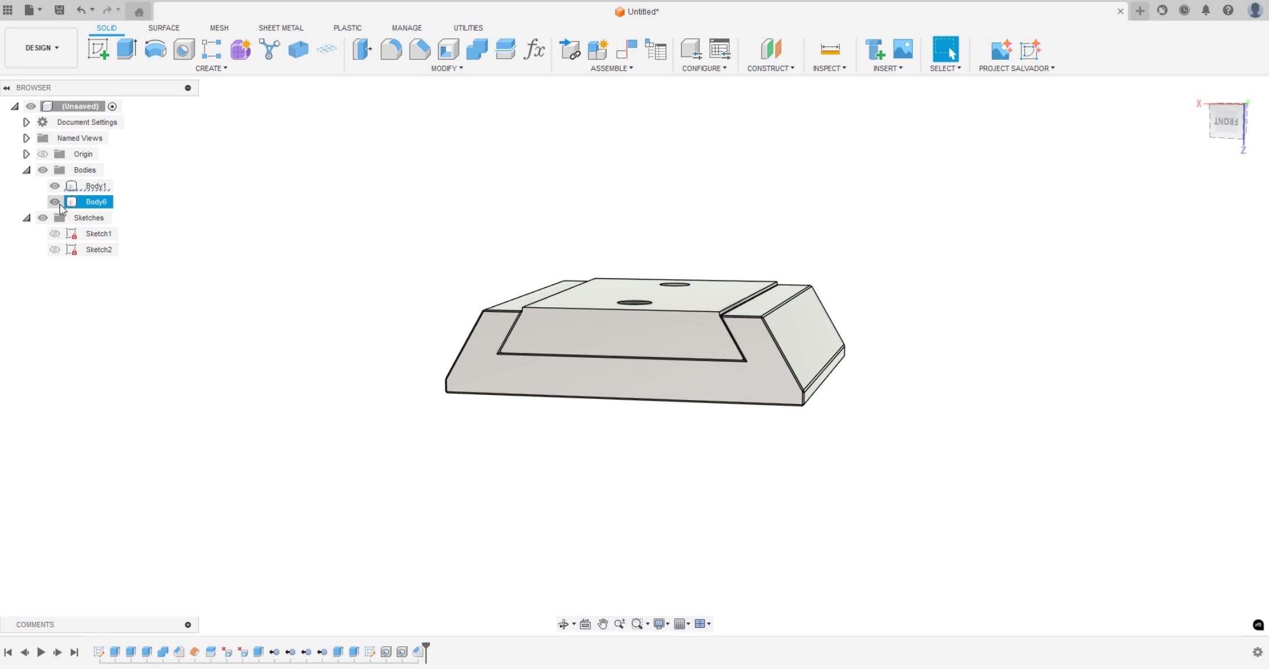
{"action": "left_click", "coordinate": [55, 202]}
{"action": "middle_click_drag", "start_coordinate": [247, 227], "coordinate": [396, 303], "text": "shift"}
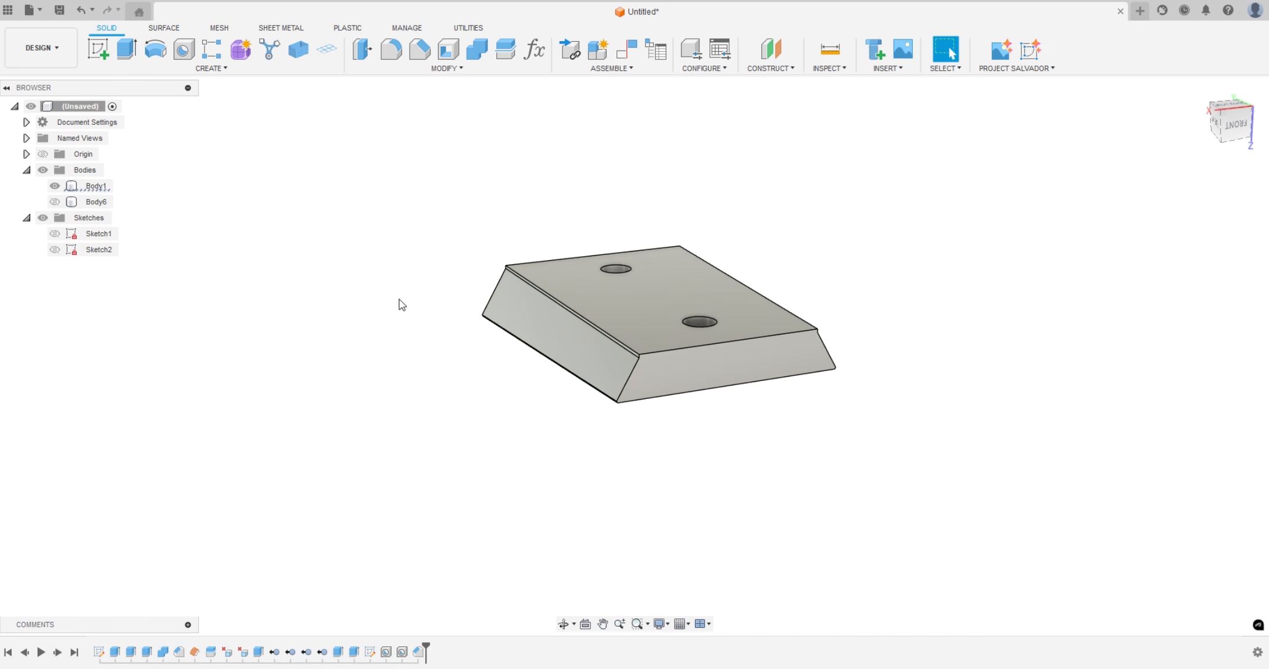
Chamfer Body1 by 0.2 mm at equal distance using its two end faces and the two long edges of its narrower holed face
{"action": "scroll", "coordinate": [674, 391], "scroll_direction": "up", "scroll_amount": 3}
{"action": "left_click", "coordinate": [650, 340]}
{"action": "middle_click_drag", "start_coordinate": [650, 340], "coordinate": [609, 369], "text": "shift"}
{"action": "left_click", "coordinate": [395, 285], "text": "shift"}
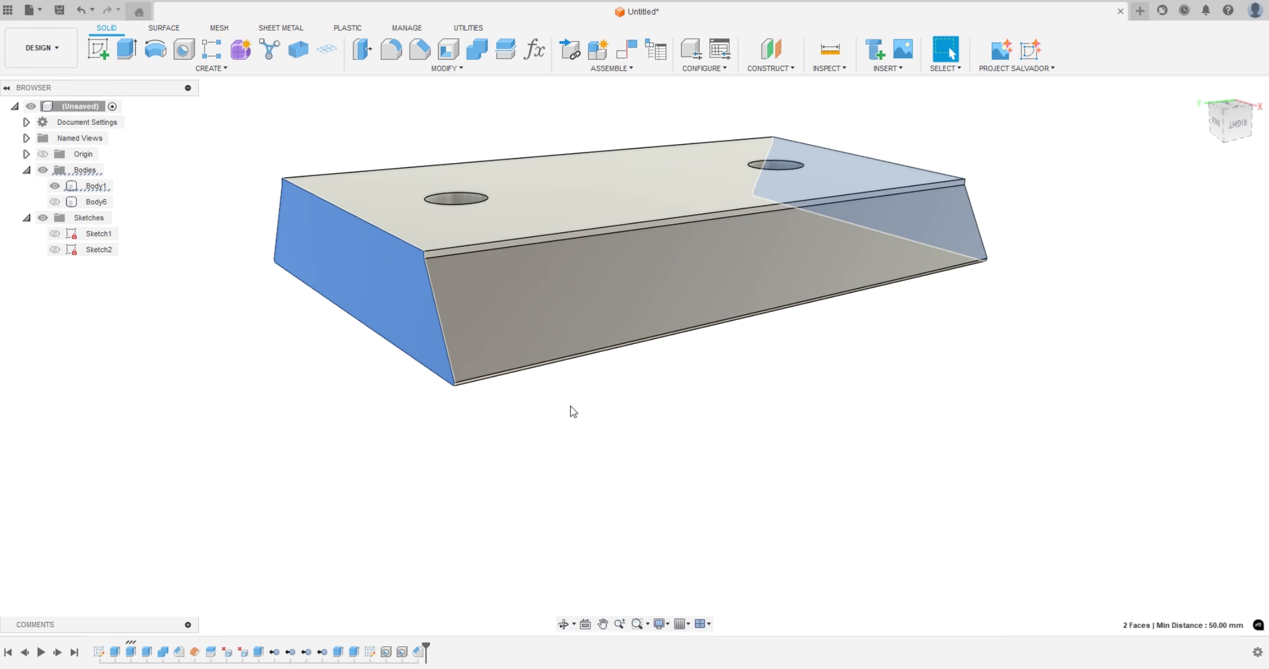
{"action": "middle_click_drag", "start_coordinate": [569, 411], "coordinate": [671, 351], "text": "shift"}
{"action": "left_click", "coordinate": [672, 351], "text": "shift"}
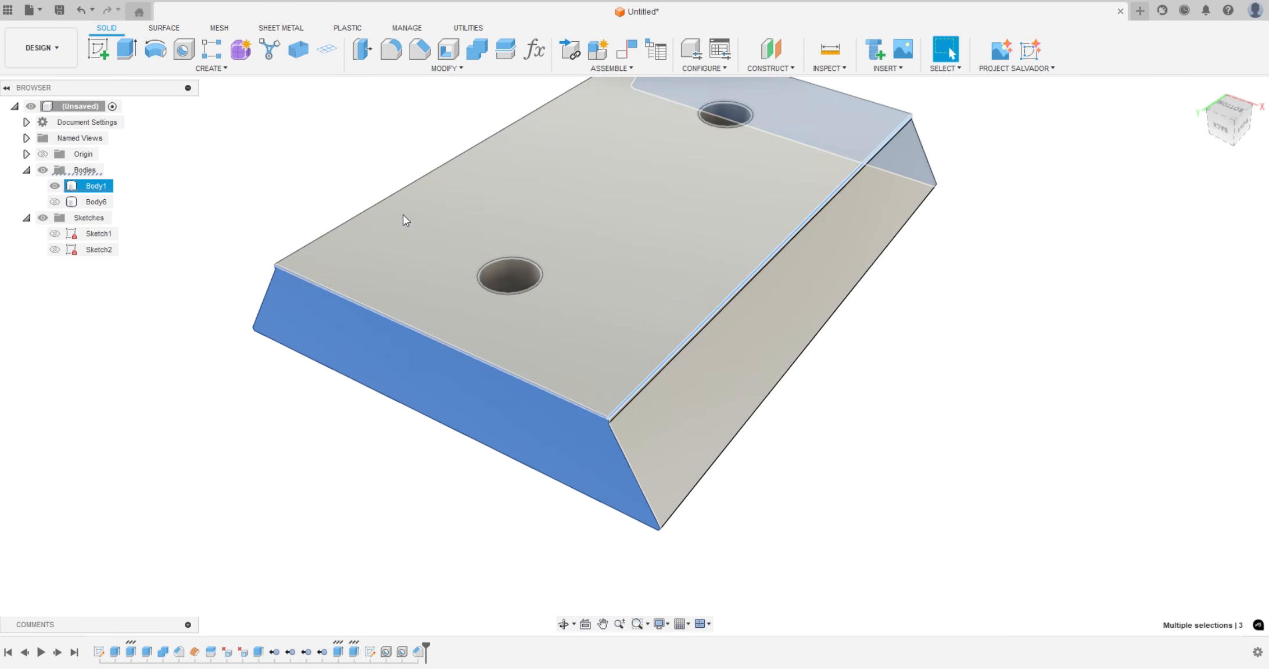
{"action": "left_click", "coordinate": [393, 196], "text": "shift"}
{"action": "middle_click_drag", "start_coordinate": [393, 196], "coordinate": [165, 411], "text": "shift"}
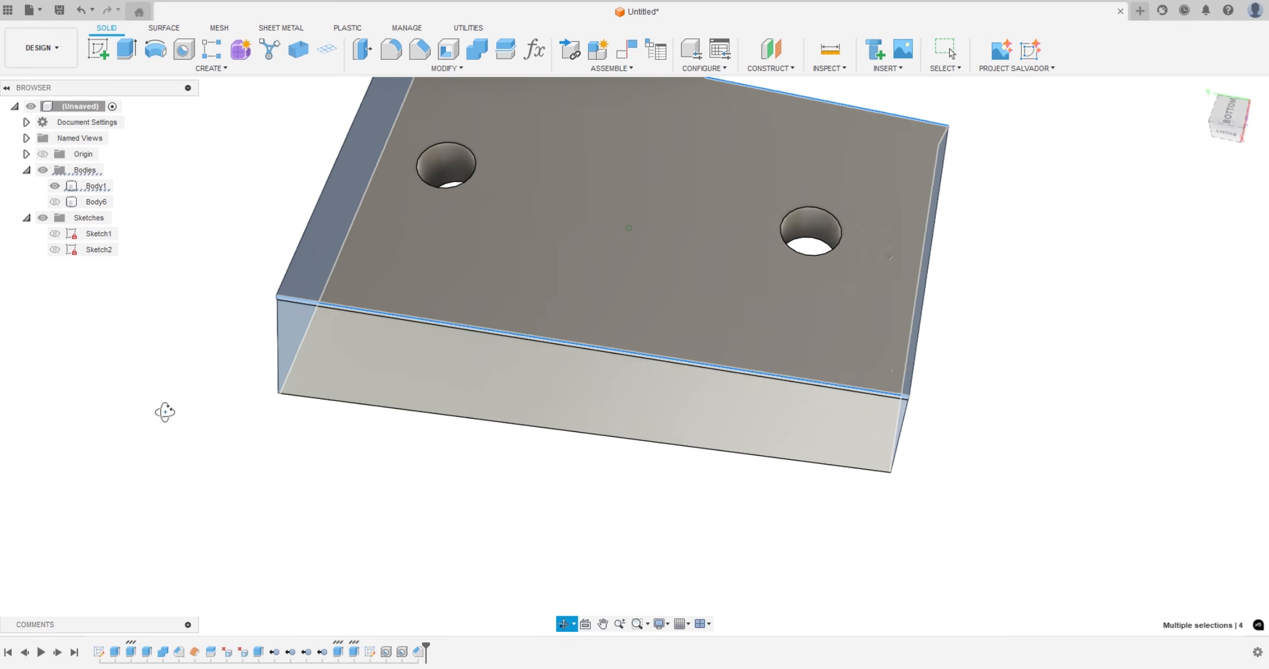
{"action": "left_click", "coordinate": [412, 57]}
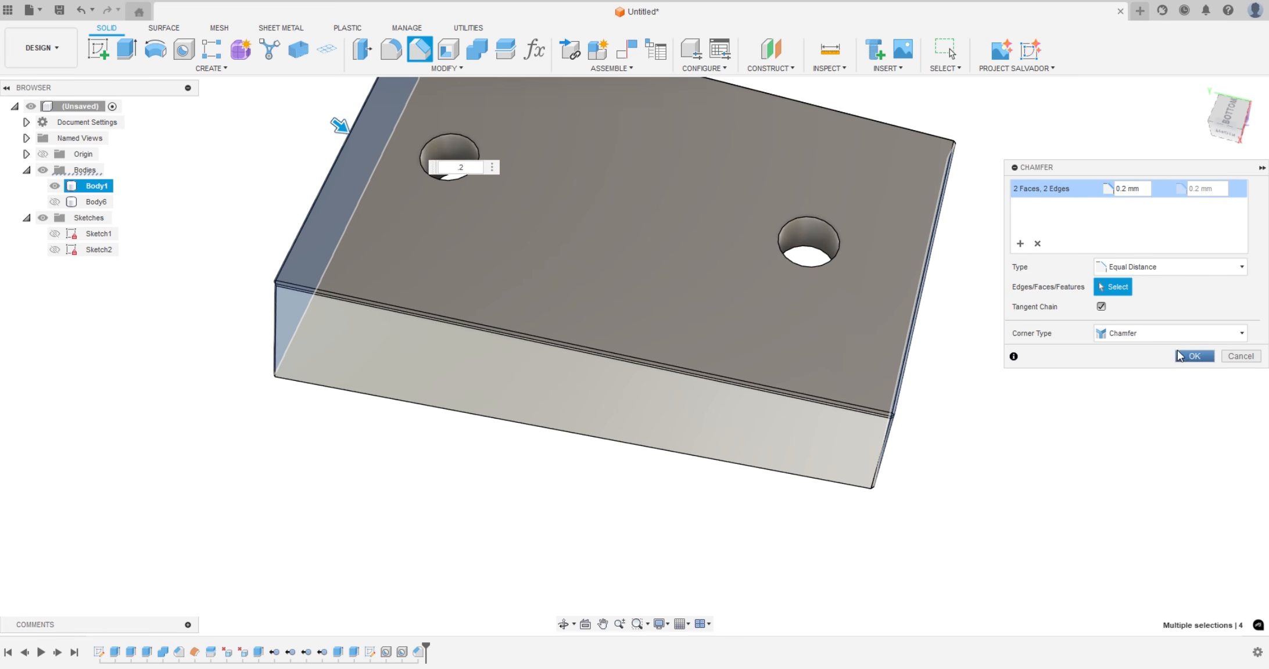
{"action": "left_click", "coordinate": [1193, 356]}
Show Body6 together with the chamfered Body1 to view the assembled joint
{"action": "middle_click_drag", "start_coordinate": [1005, 473], "coordinate": [528, 489], "text": "shift"}
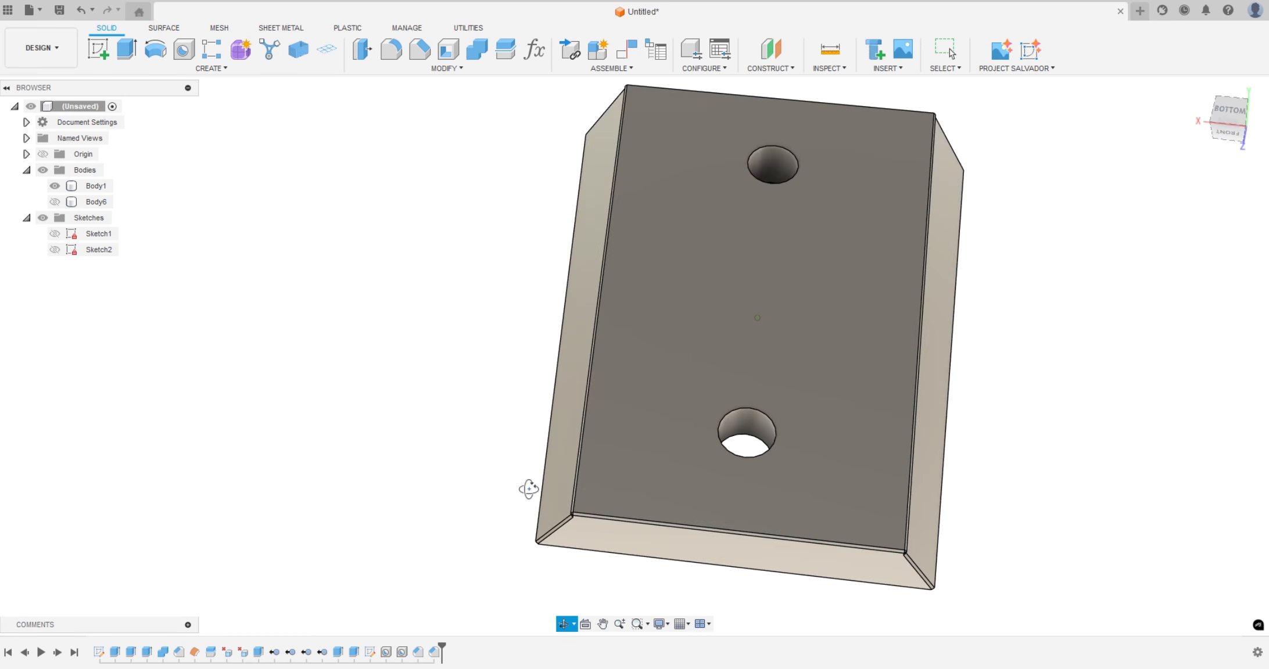
{"action": "left_click", "coordinate": [55, 202]}
{"action": "middle_click_drag", "start_coordinate": [312, 350], "coordinate": [784, 418], "text": "shift"}
Try sliding Body1 46 mm along Y out of Body6 and back to its seat, and discard the move
{"action": "key", "text": "m"}
{"action": "left_click", "coordinate": [625, 320]}
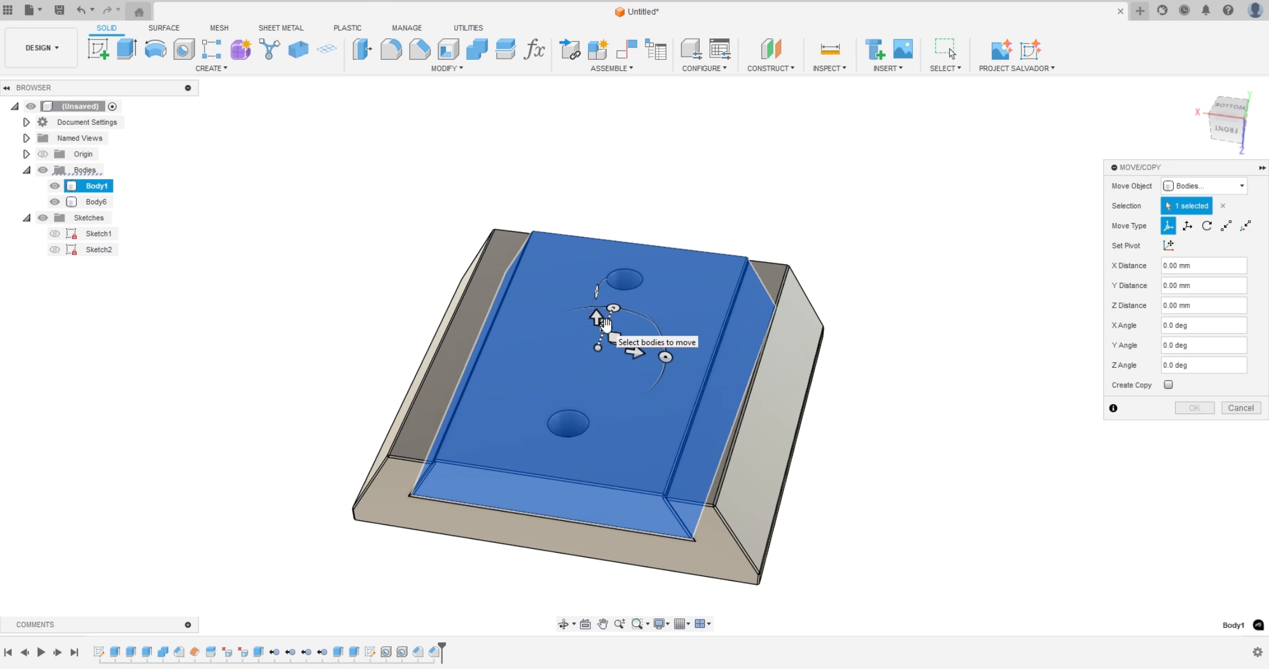
{"action": "left_click_drag", "start_coordinate": [609, 320], "coordinate": [680, 161]}
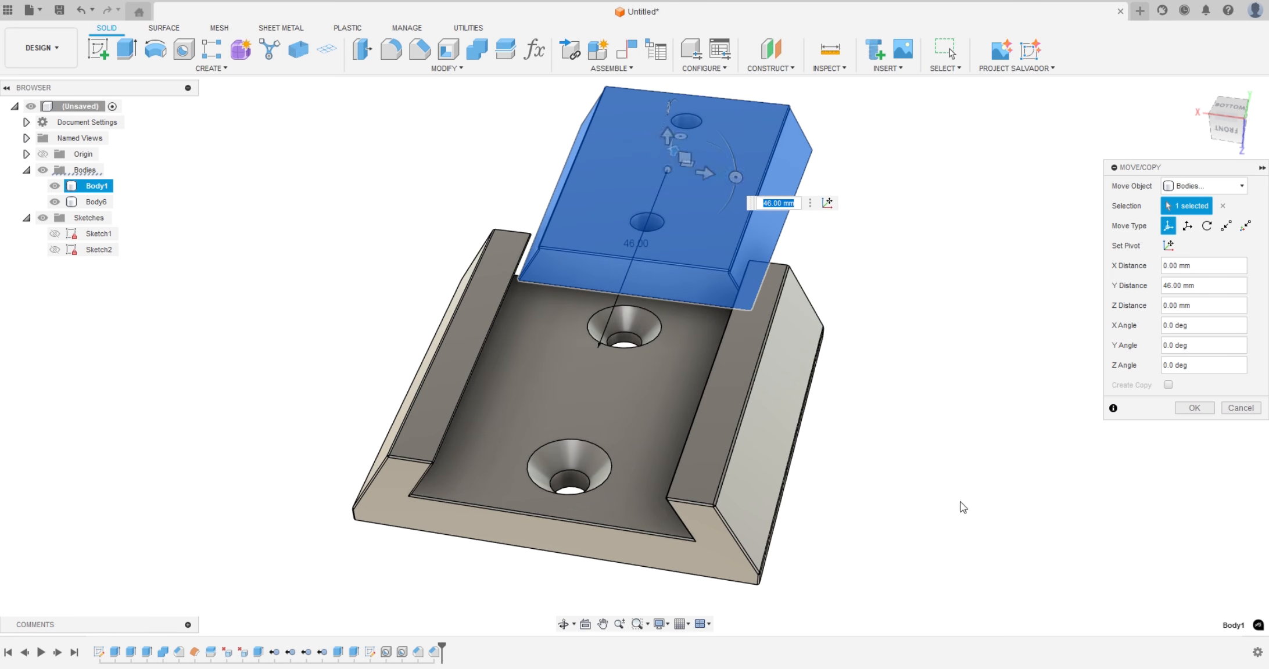
{"action": "mouse_move", "coordinate": [963, 504]}
{"action": "middle_mouse_down", "text": "shift"}
{"action": "mouse_move", "coordinate": [990, 462]}
{"action": "mouse_move", "coordinate": [955, 489]}
{"action": "middle_mouse_up", "text": "shift"}
{"action": "left_click_drag", "start_coordinate": [678, 174], "coordinate": [604, 301]}
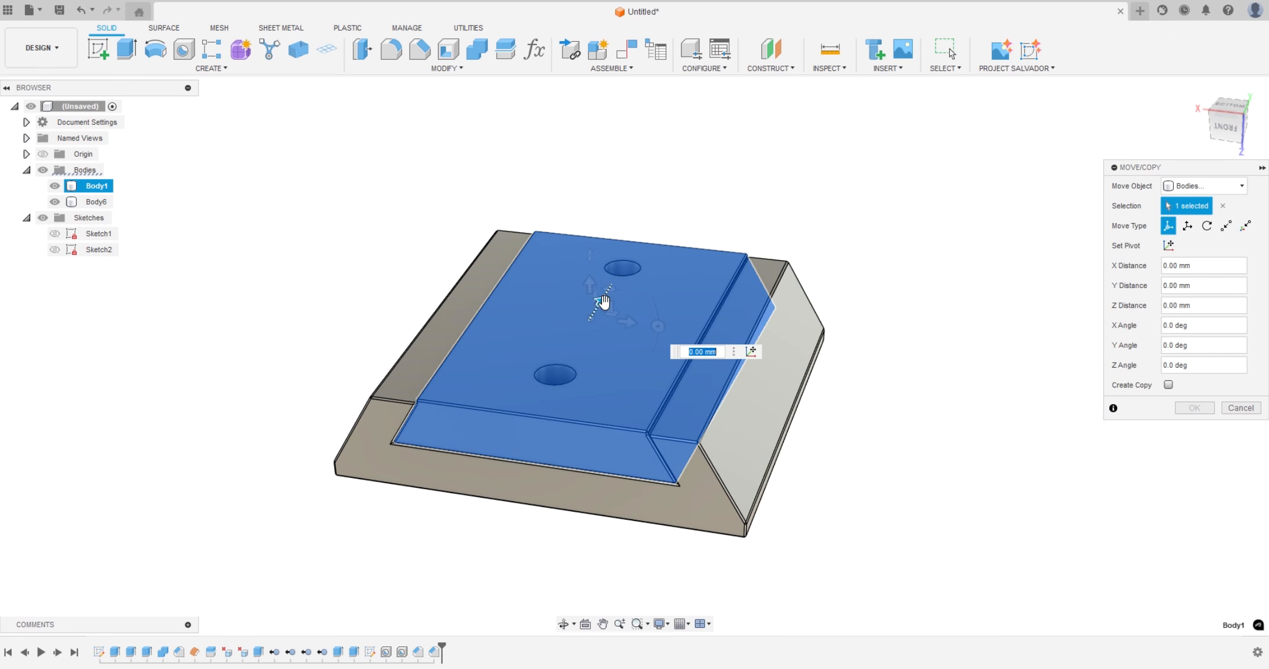
{"action": "left_click", "coordinate": [1231, 411]}
{"action": "middle_click_drag", "start_coordinate": [841, 453], "coordinate": [922, 507], "text": "shift"}
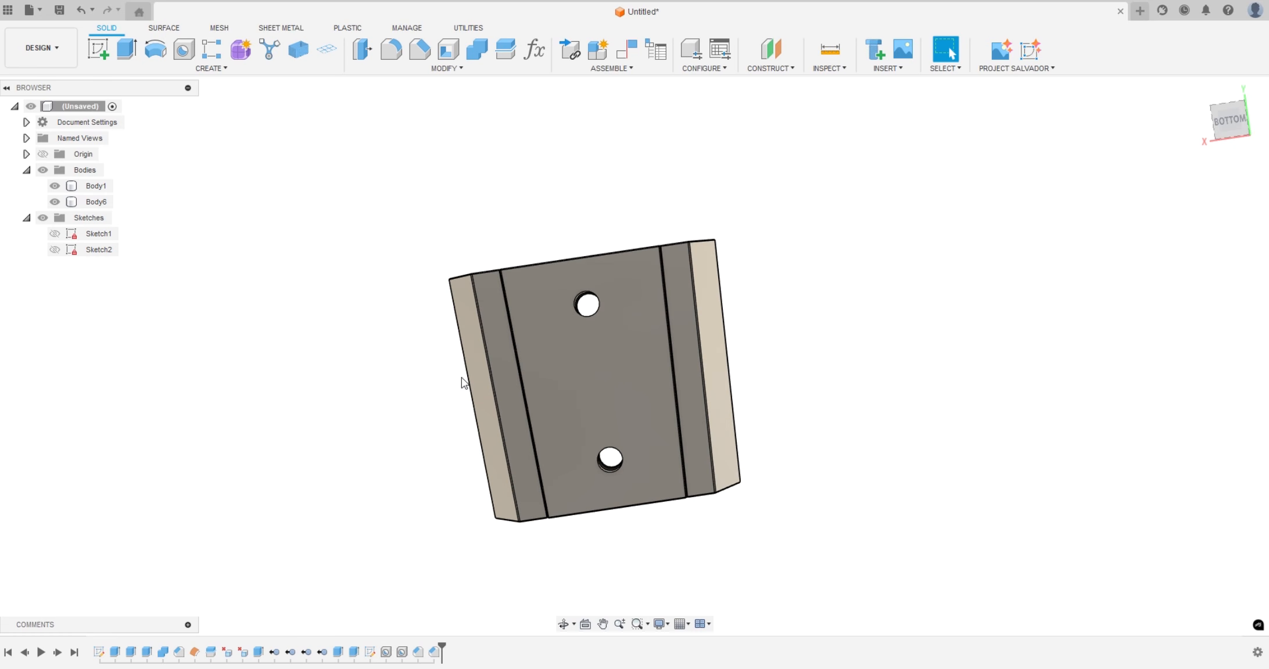
{"action": "middle_click_drag", "start_coordinate": [850, 376], "coordinate": [799, 377], "text": "shift"}
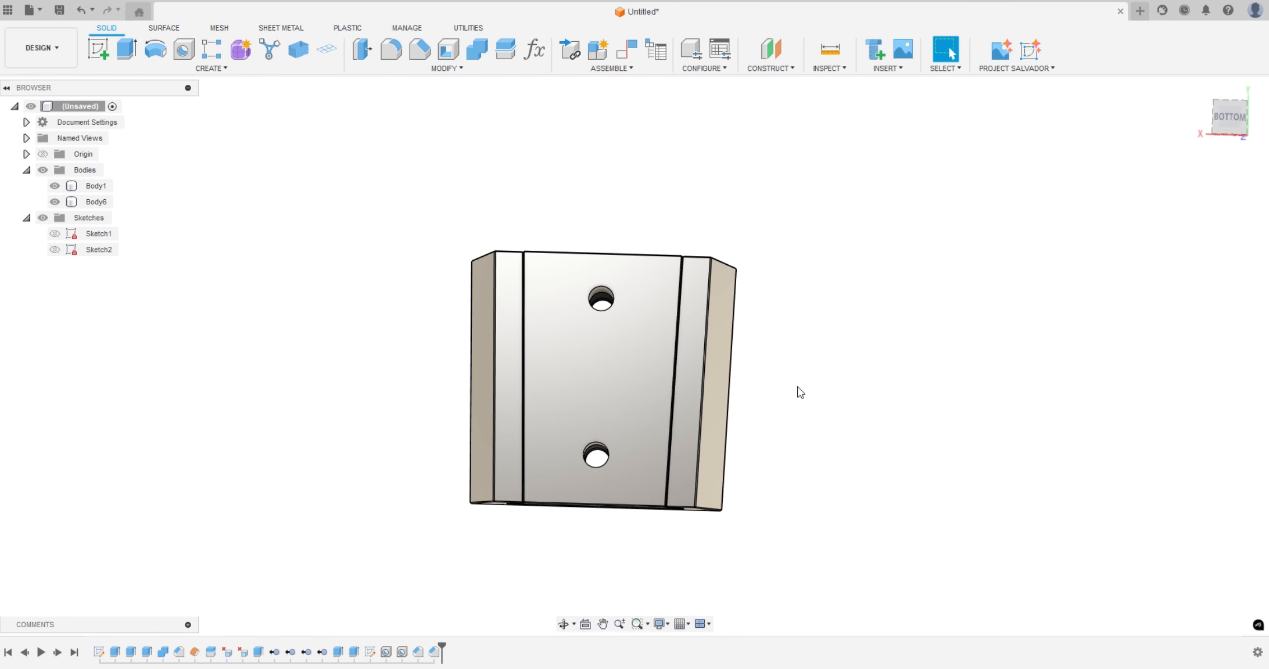
Save the whole design as a 3MF mesh through the print utility, sending it to Bambu Studio
{"action": "left_click", "coordinate": [90, 106]}
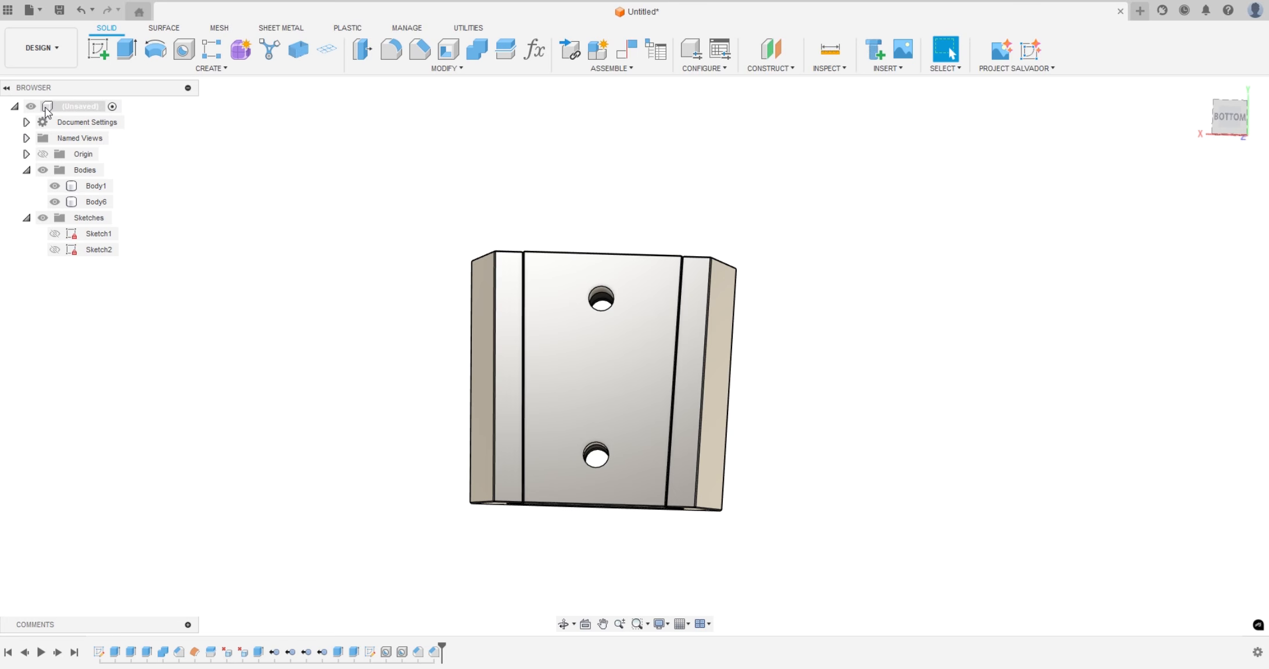
{"action": "right_click", "coordinate": [91, 107]}
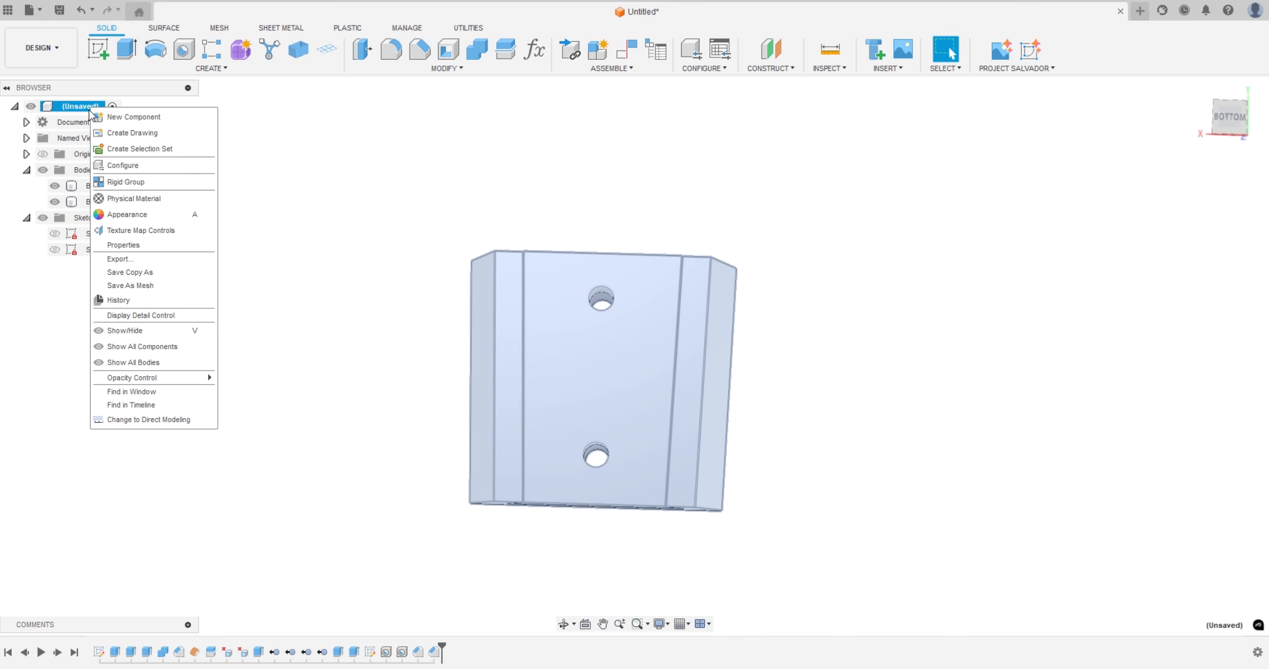
{"action": "left_click", "coordinate": [137, 287]}
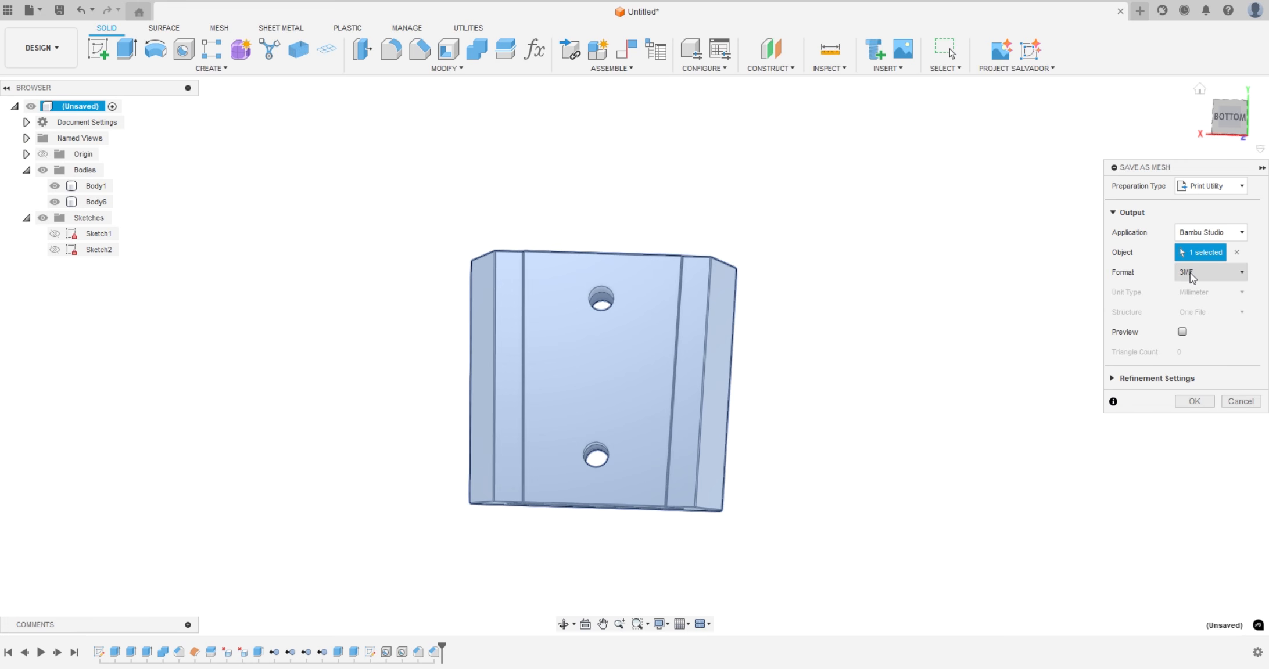
{"action": "left_click", "coordinate": [1198, 400]}
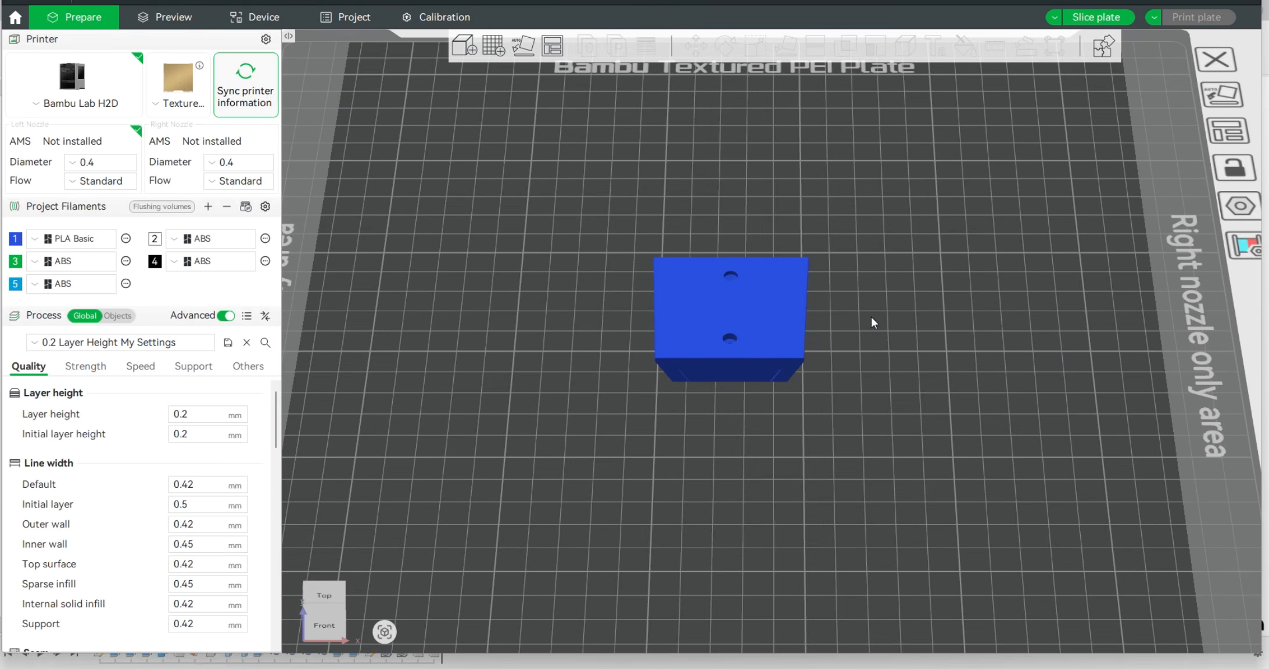
Separate Body1 from Body6 on the build plate and auto-orient both parts so their wide bases lie flat
{"action": "scroll", "coordinate": [872, 316], "scroll_direction": "down", "scroll_amount": 2}
{"action": "left_click_drag", "start_coordinate": [772, 315], "coordinate": [833, 304]}
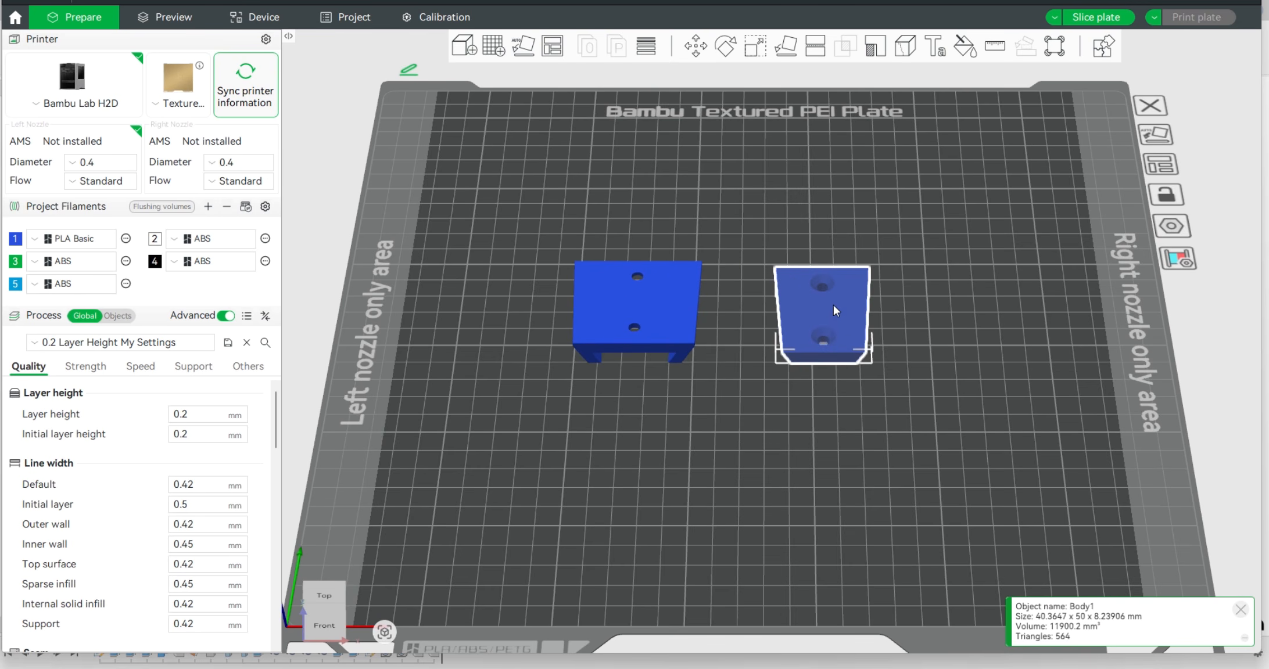
{"action": "left_click", "coordinate": [523, 45]}
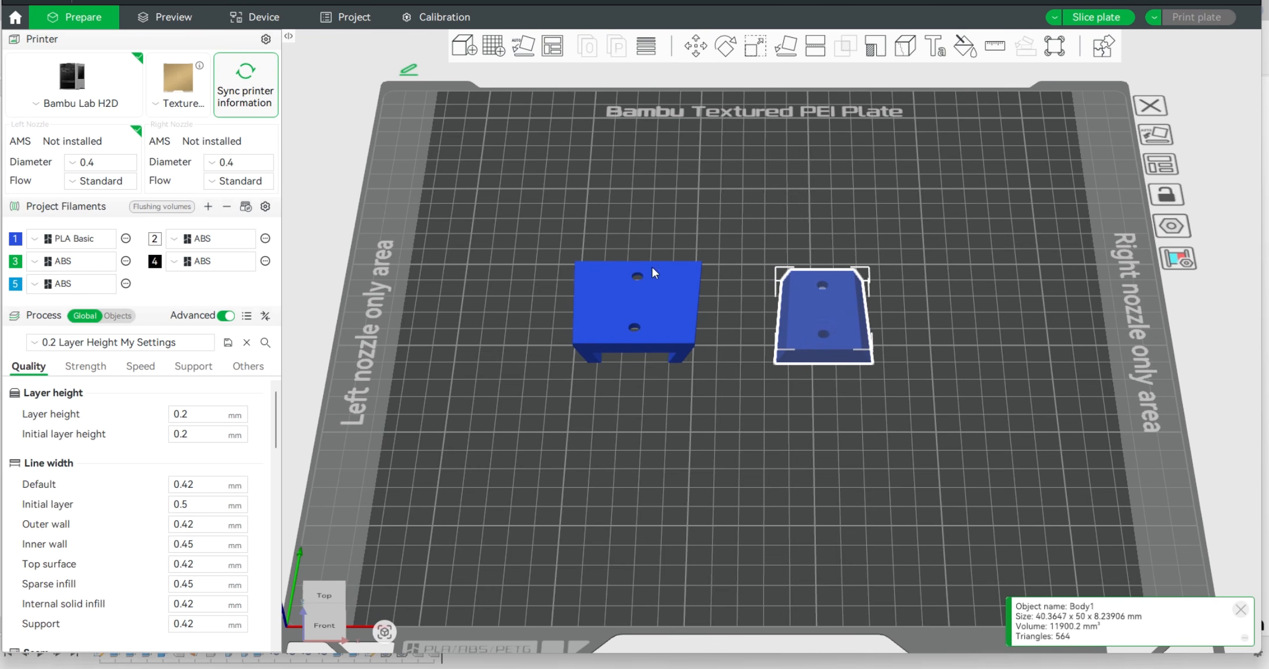
{"action": "left_click", "coordinate": [529, 48]}
{"action": "left_click", "coordinate": [784, 445]}
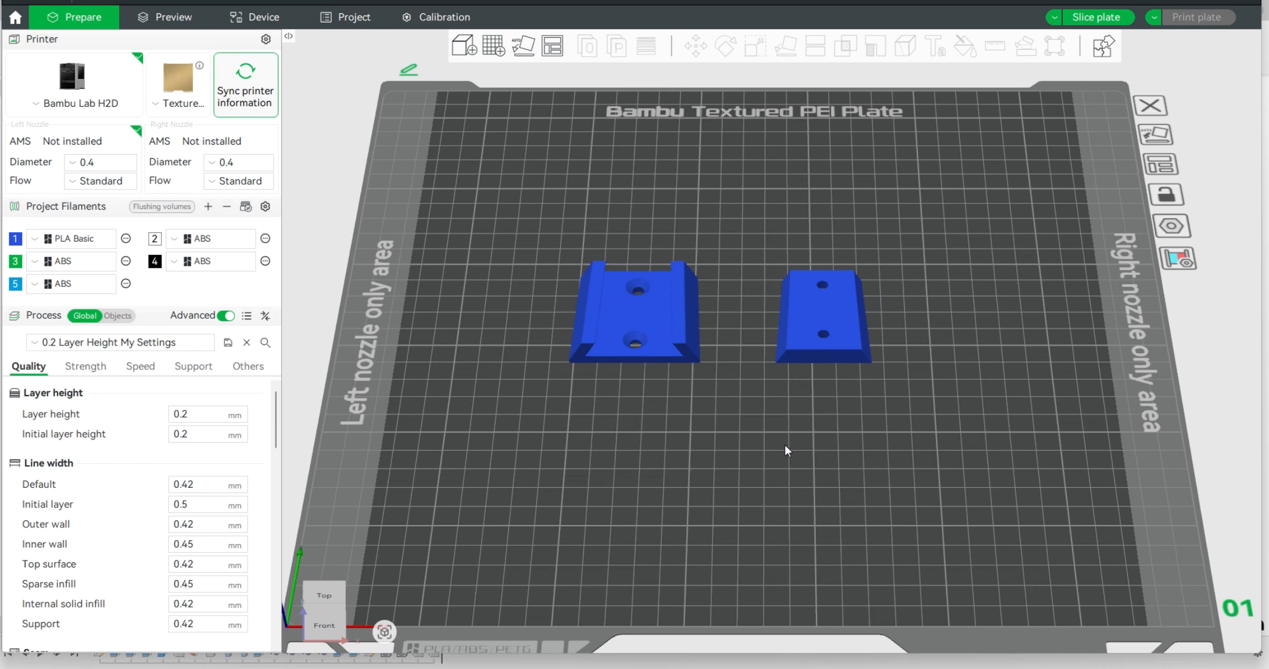
Set filament 5 to PLA Tough+ and assign it to both Body6 and Body1
{"action": "mouse_move", "coordinate": [802, 451]}
{"action": "middle_mouse_down"}
{"action": "mouse_move", "coordinate": [789, 419]}
{"action": "mouse_move", "coordinate": [794, 444]}
{"action": "middle_mouse_up"}
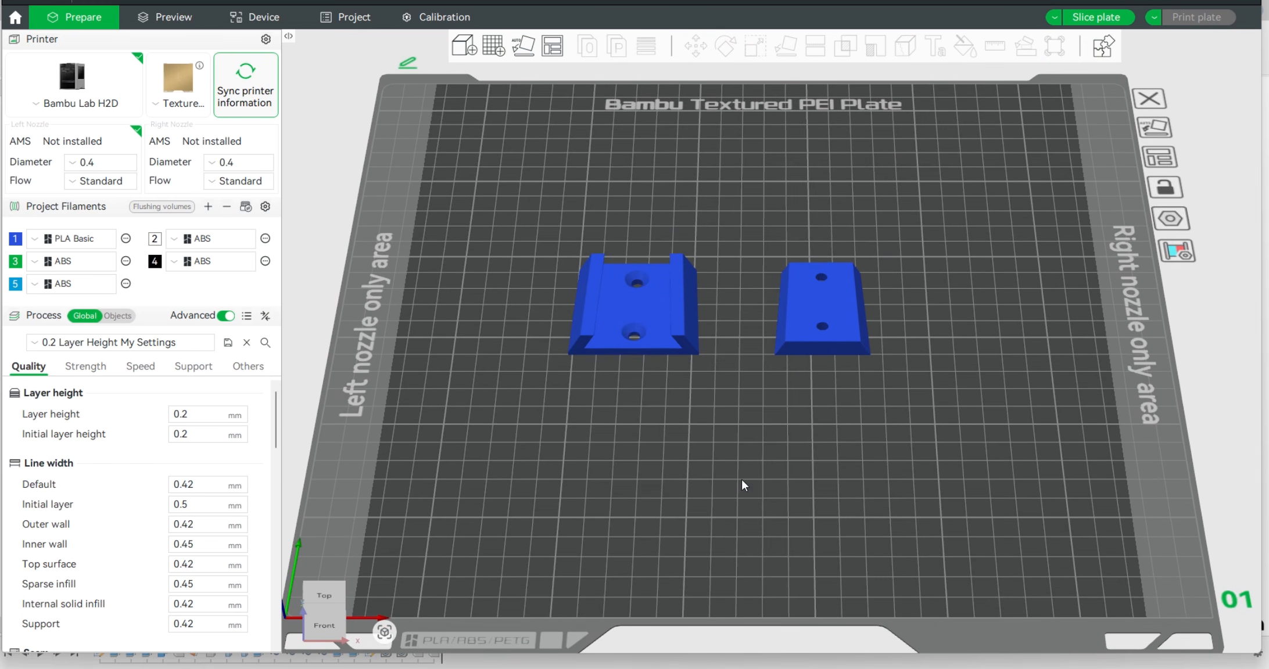
{"action": "left_click_drag", "start_coordinate": [741, 479], "coordinate": [742, 359]}
{"action": "scroll", "coordinate": [744, 362], "scroll_direction": "down", "scroll_amount": 2}
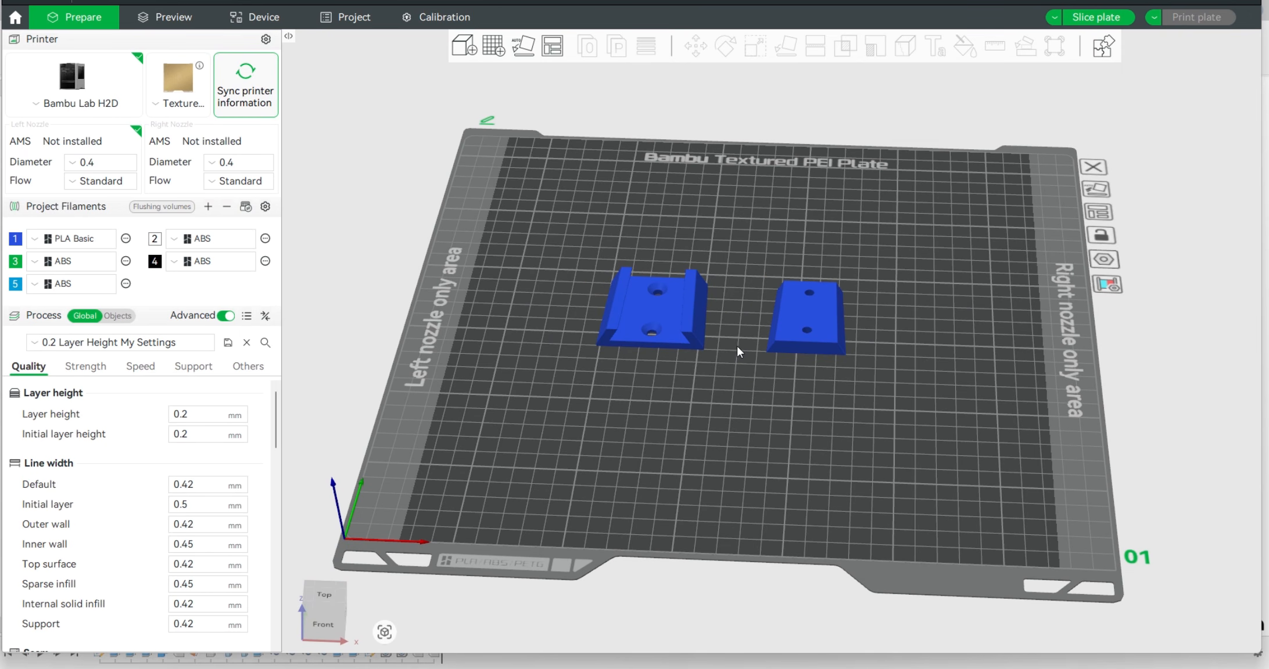
{"action": "left_click", "coordinate": [80, 286]}
{"action": "left_click", "coordinate": [81, 419]}
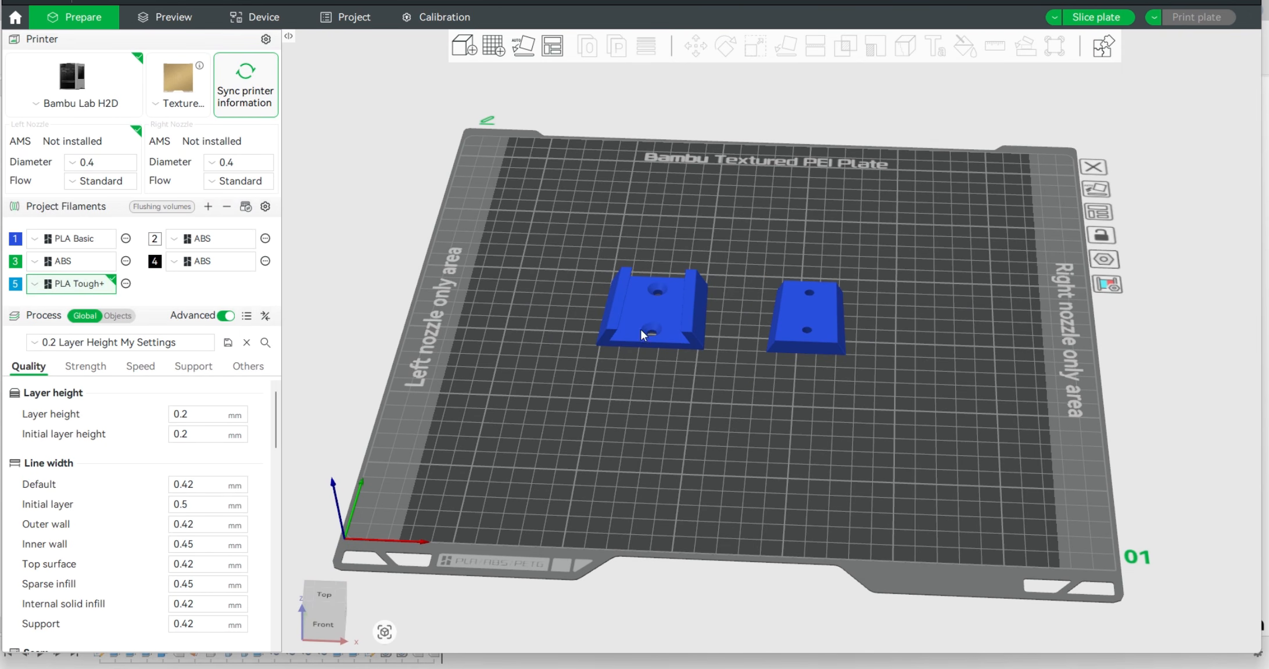
{"action": "left_click", "coordinate": [643, 333]}
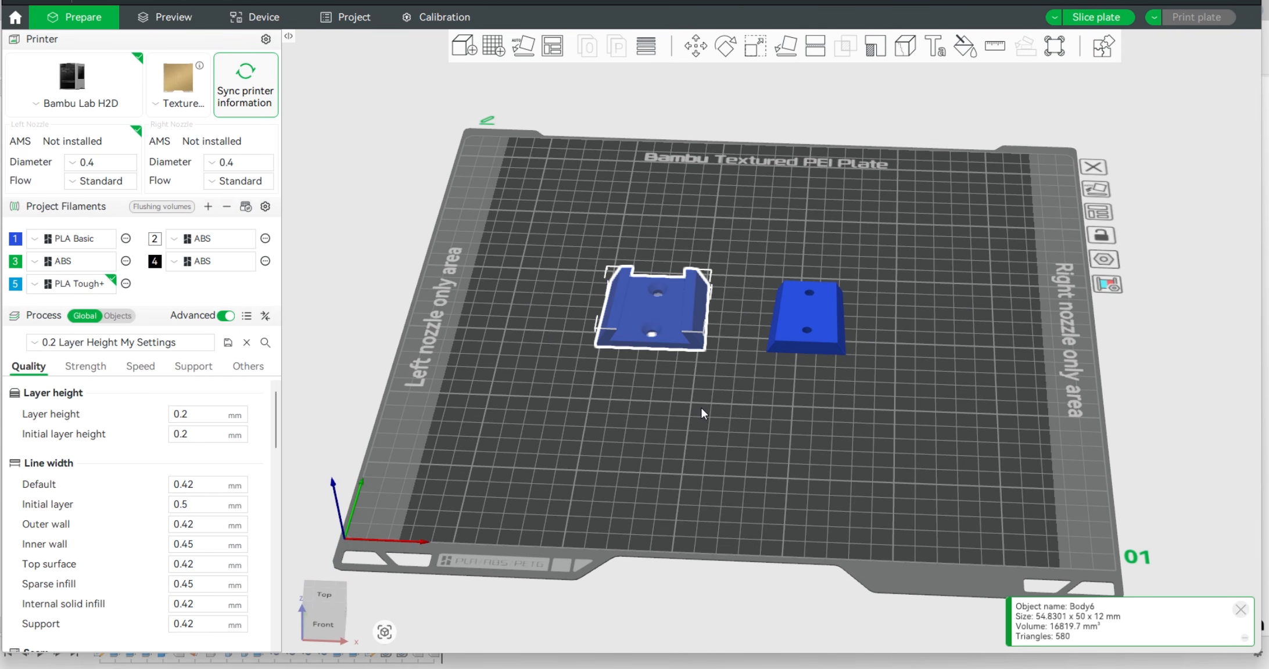
{"action": "left_click", "coordinate": [787, 315]}
{"action": "left_click", "coordinate": [778, 420]}
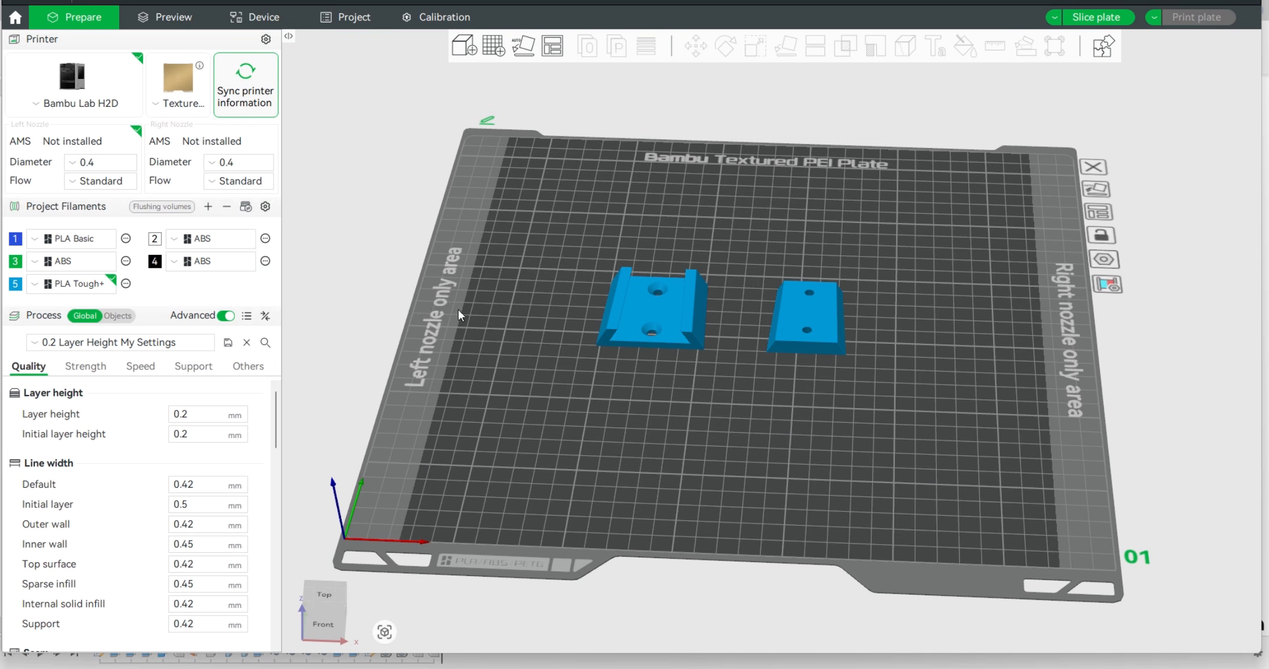
Slice the plate with both flat-lying parts and open the sliced preview
{"action": "scroll", "coordinate": [504, 338], "scroll_direction": "up", "scroll_amount": 5}
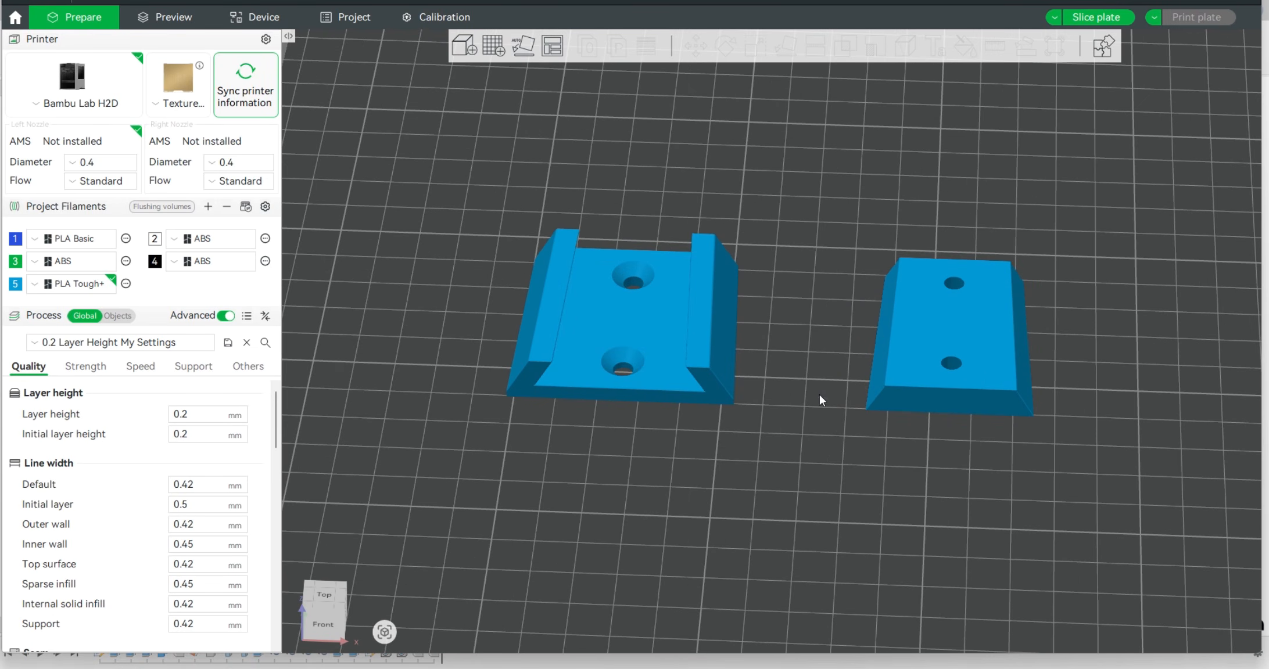
{"action": "mouse_move", "coordinate": [778, 455]}
{"action": "left_mouse_down"}
{"action": "mouse_move", "coordinate": [763, 439]}
{"action": "mouse_move", "coordinate": [710, 434]}
{"action": "mouse_move", "coordinate": [760, 460]}
{"action": "left_mouse_up"}
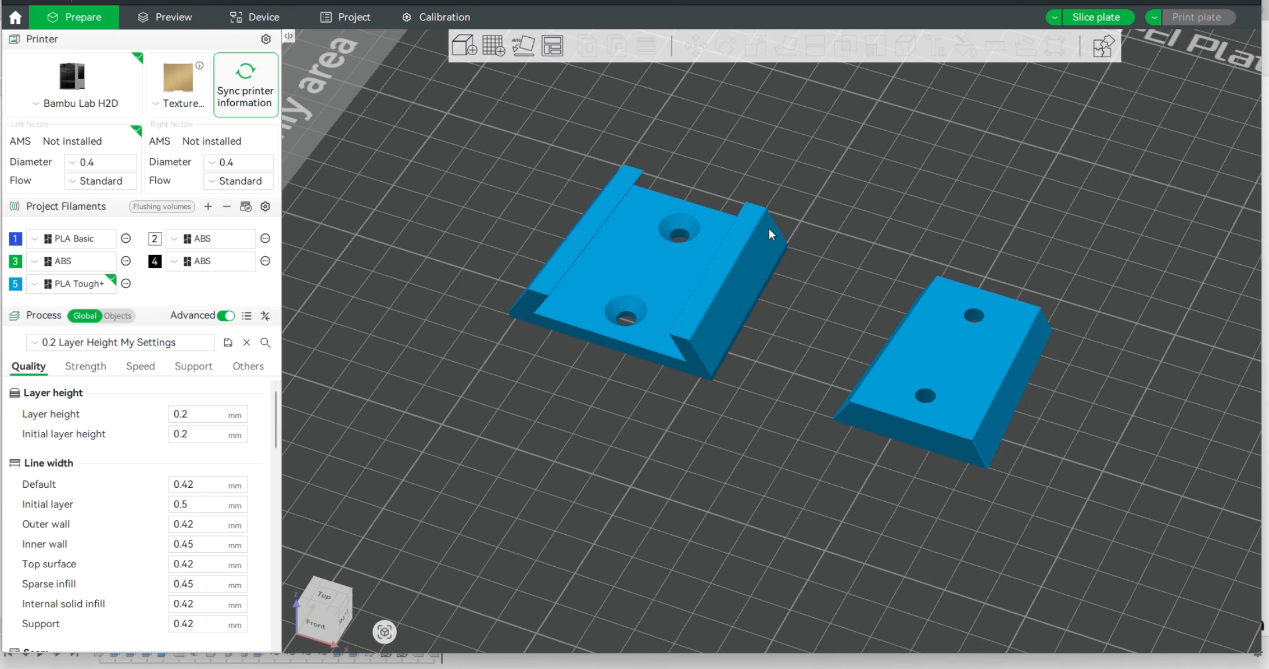
{"action": "left_click", "coordinate": [179, 26]}
{"action": "left_click", "coordinate": [781, 384]}
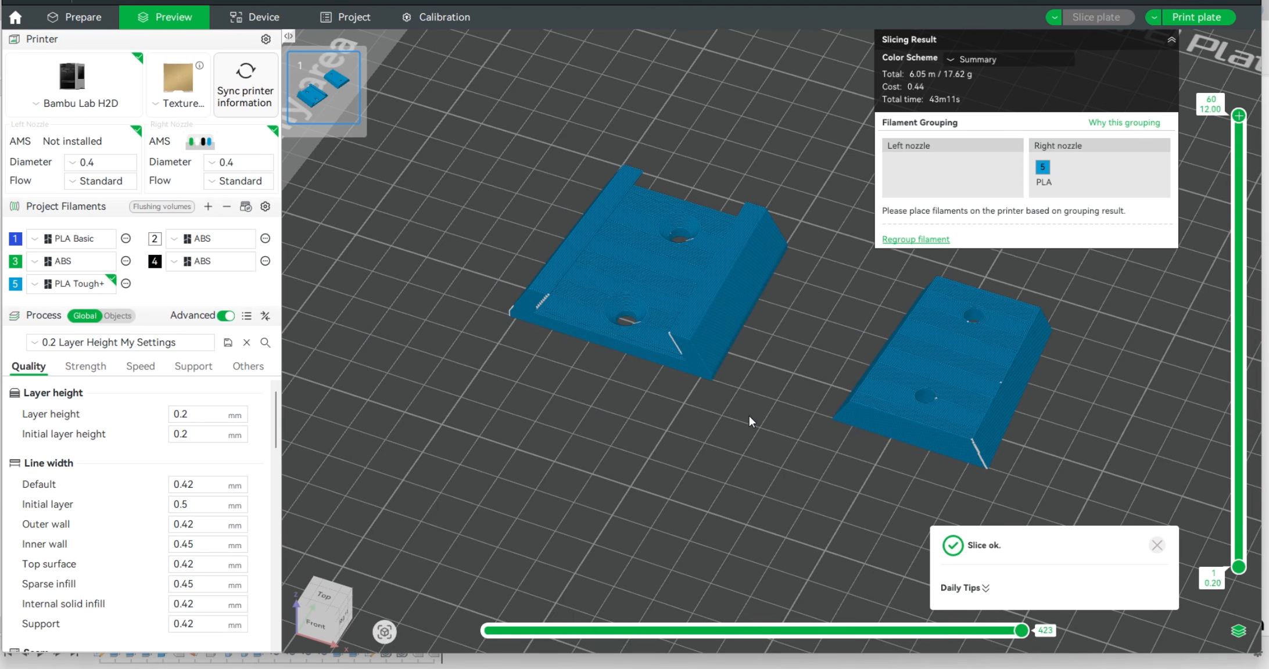
Examine the sliced layers and seams on the slot walls, countersinks and sloped sides of both parts
{"action": "left_click_drag", "start_coordinate": [769, 451], "coordinate": [748, 429]}
{"action": "scroll", "coordinate": [624, 241], "scroll_direction": "down", "scroll_amount": 3}
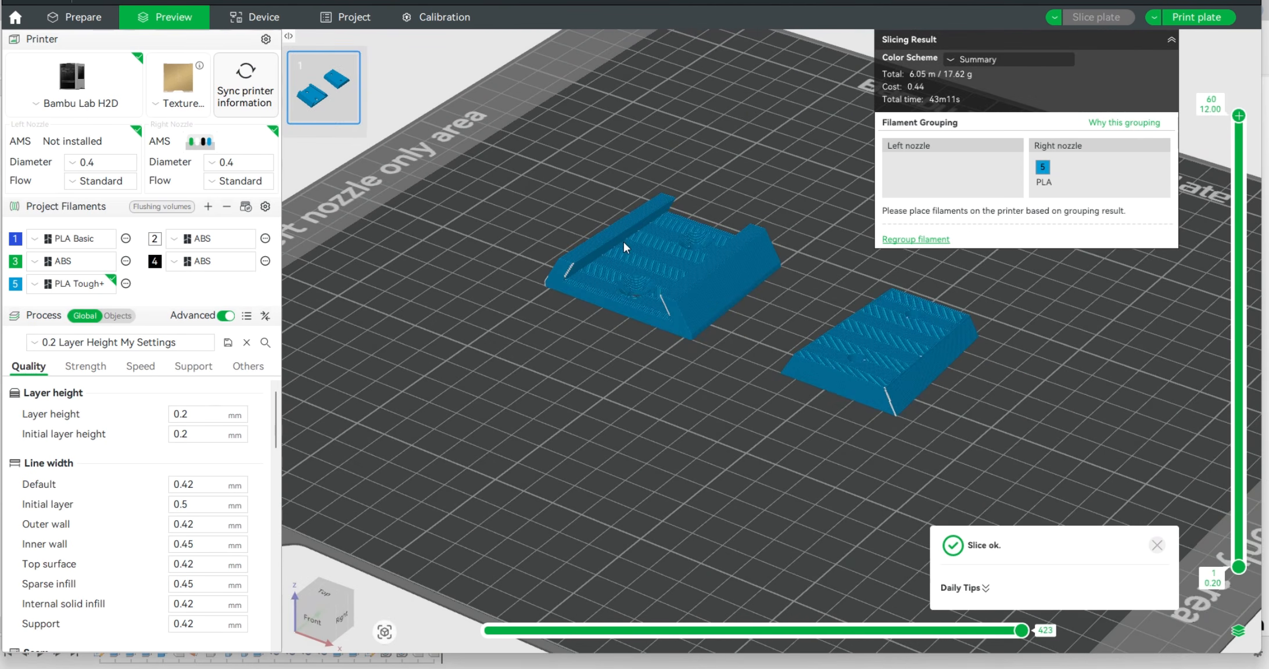
{"action": "scroll", "coordinate": [627, 239], "scroll_direction": "up", "scroll_amount": 6}
{"action": "scroll", "coordinate": [629, 237], "scroll_direction": "up", "scroll_amount": 4}
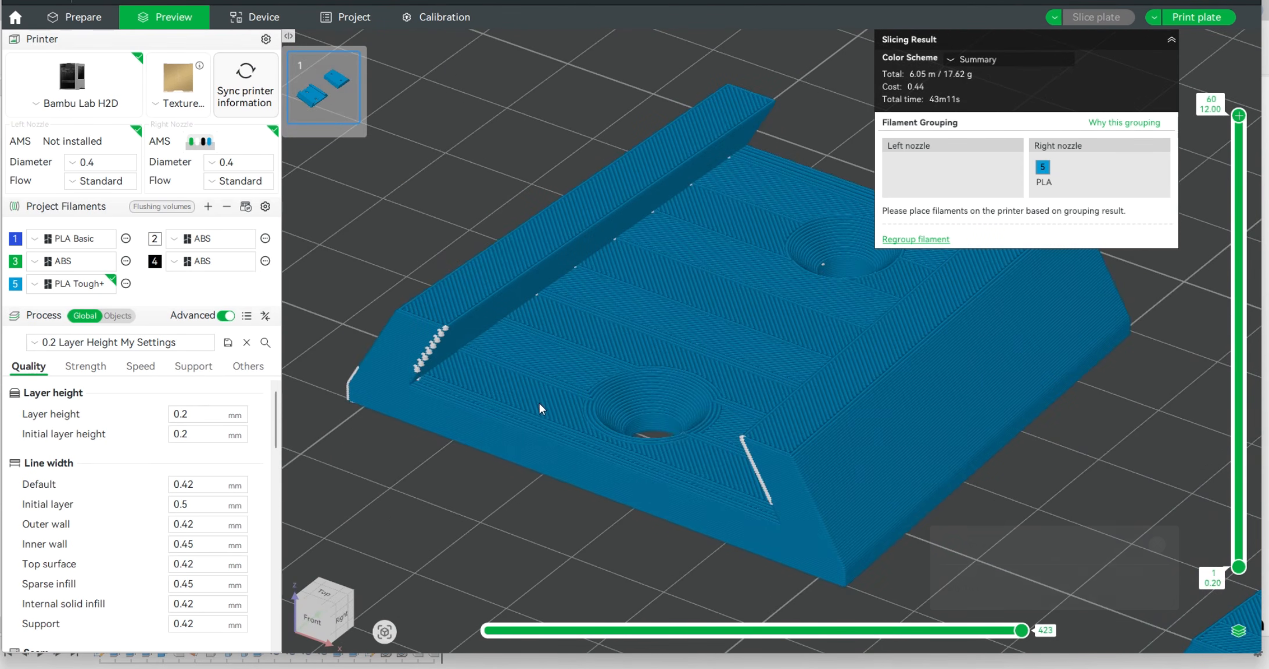
{"action": "scroll", "coordinate": [541, 520], "scroll_direction": "down", "scroll_amount": 5}
{"action": "scroll", "coordinate": [571, 419], "scroll_direction": "up", "scroll_amount": 5}
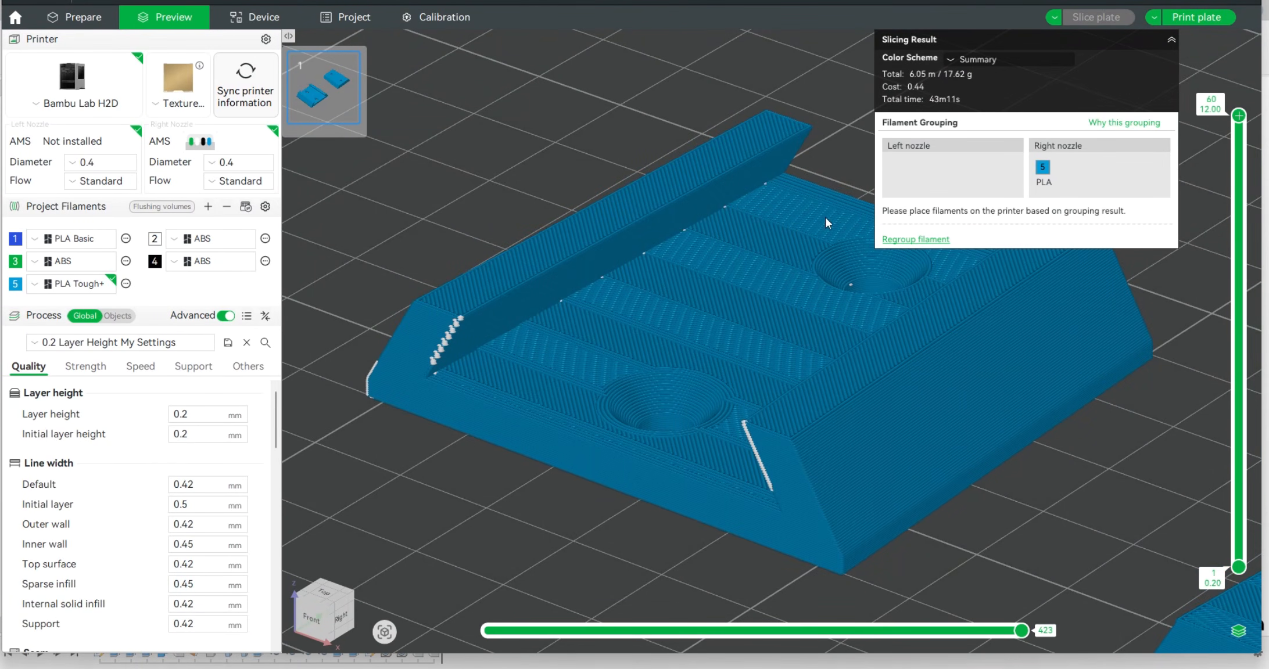
{"action": "scroll", "coordinate": [528, 314], "scroll_direction": "down", "scroll_amount": 6}
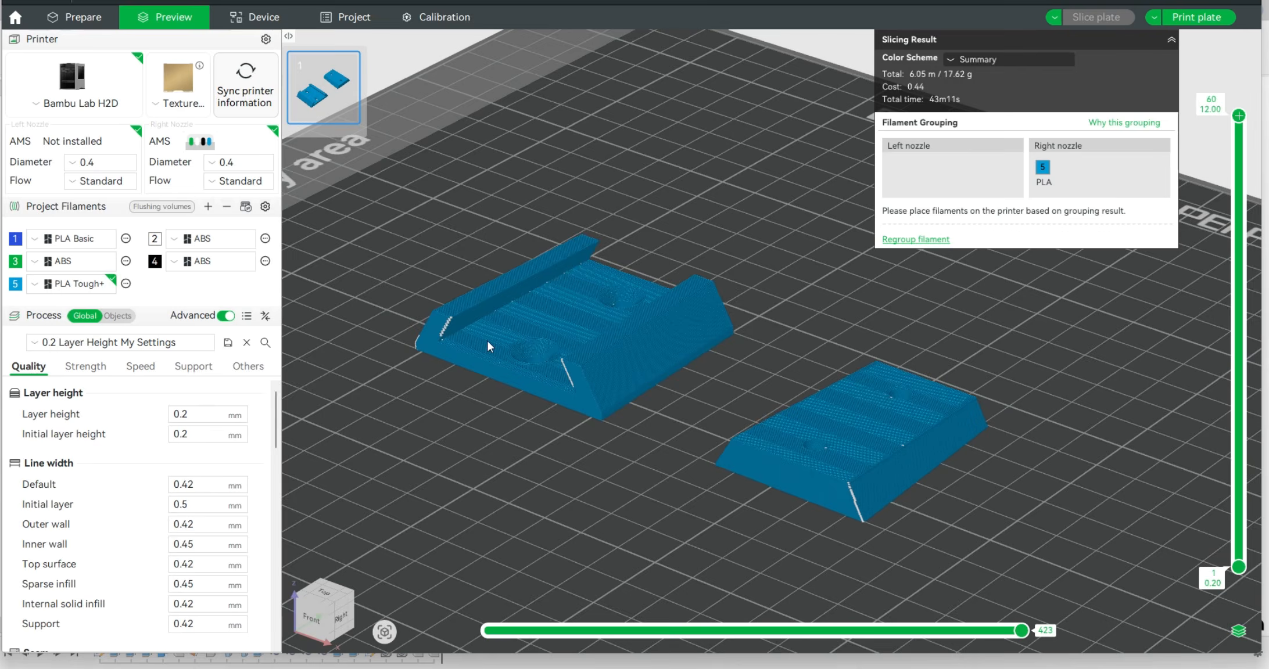
{"action": "scroll", "coordinate": [916, 484], "scroll_direction": "up", "scroll_amount": 5}
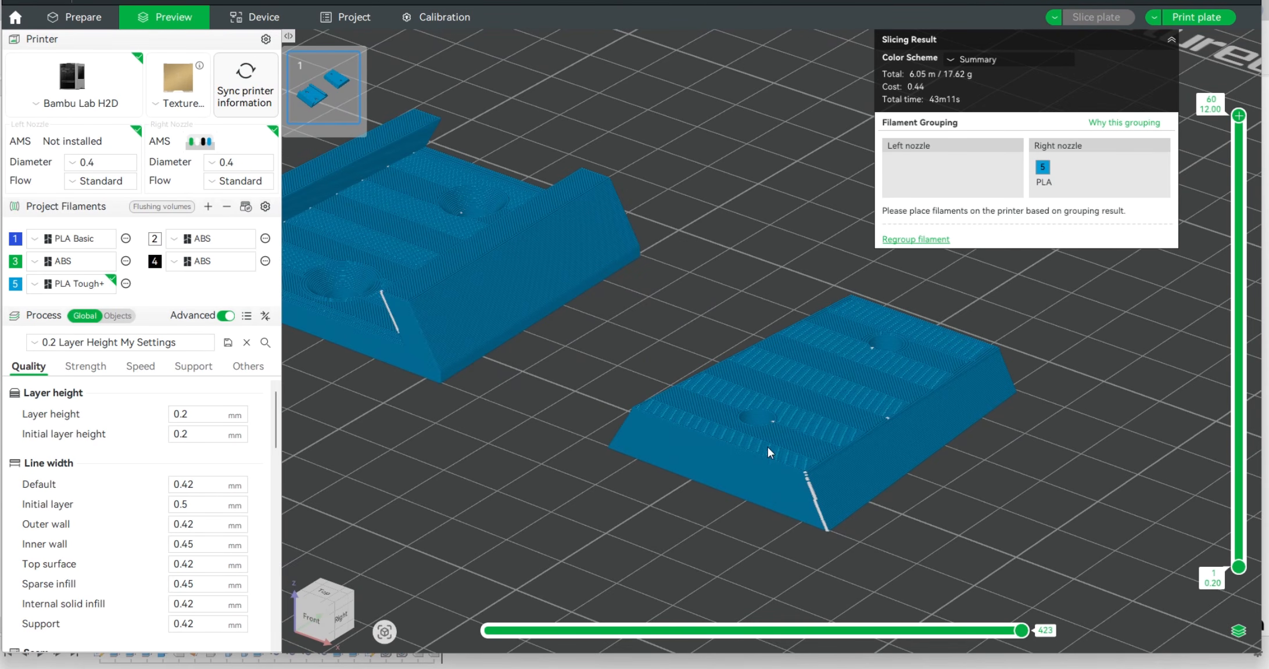
Return to plate preparation and stand Body6 and Body1 upright, laying each on its front end face in convex hull mode
{"action": "left_click", "coordinate": [82, 17]}
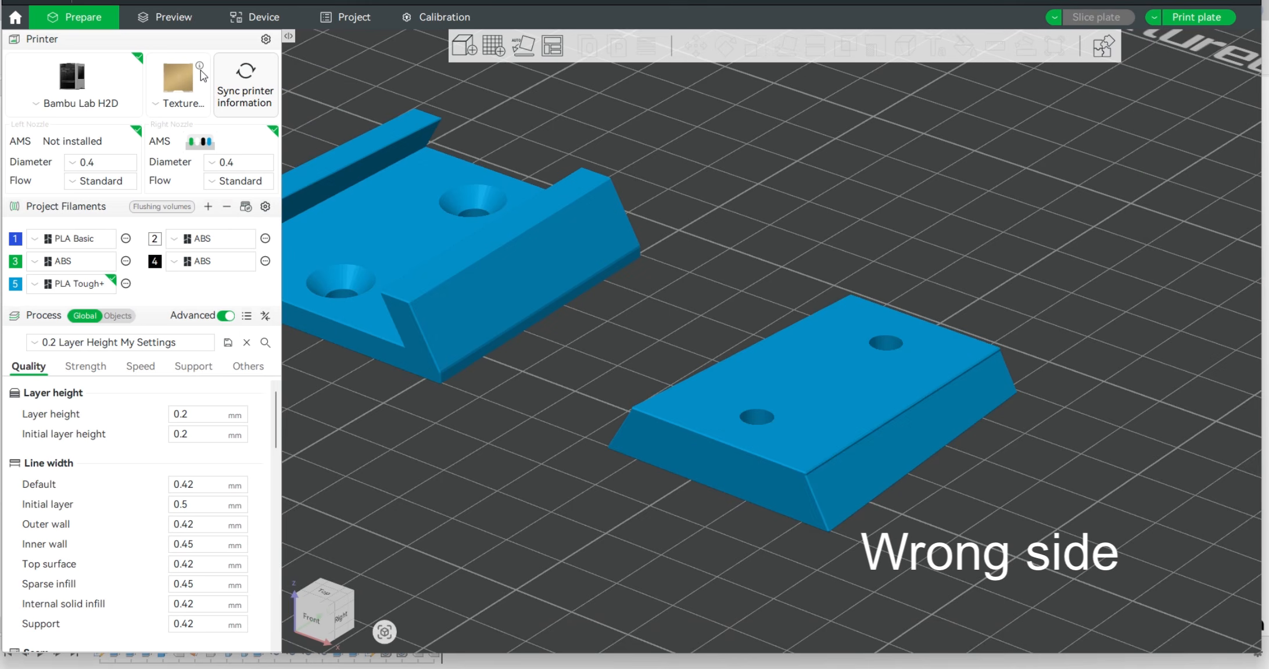
{"action": "scroll", "coordinate": [840, 319], "scroll_direction": "up", "scroll_amount": 3}
{"action": "scroll", "coordinate": [842, 320], "scroll_direction": "down", "scroll_amount": 2}
{"action": "scroll", "coordinate": [912, 318], "scroll_direction": "down", "scroll_amount": 3}
{"action": "middle_click_drag", "start_coordinate": [624, 405], "coordinate": [642, 417]}
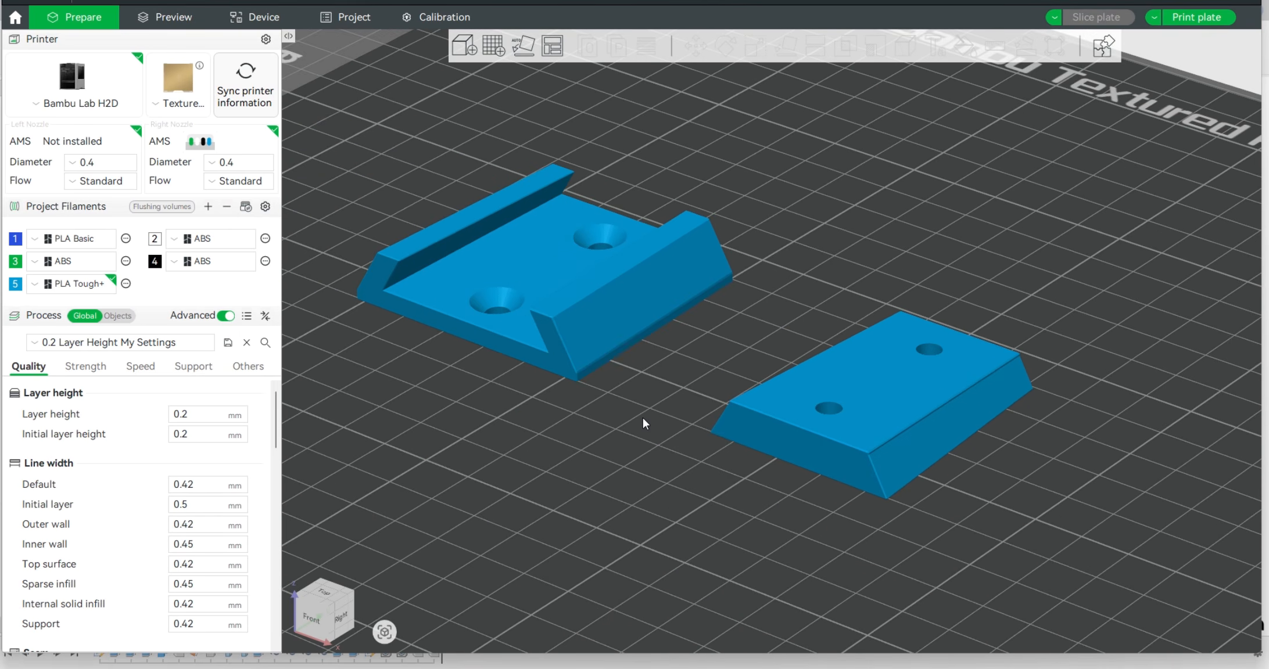
{"action": "left_click_drag", "start_coordinate": [642, 417], "coordinate": [592, 258]}
{"action": "left_click", "coordinate": [480, 142]}
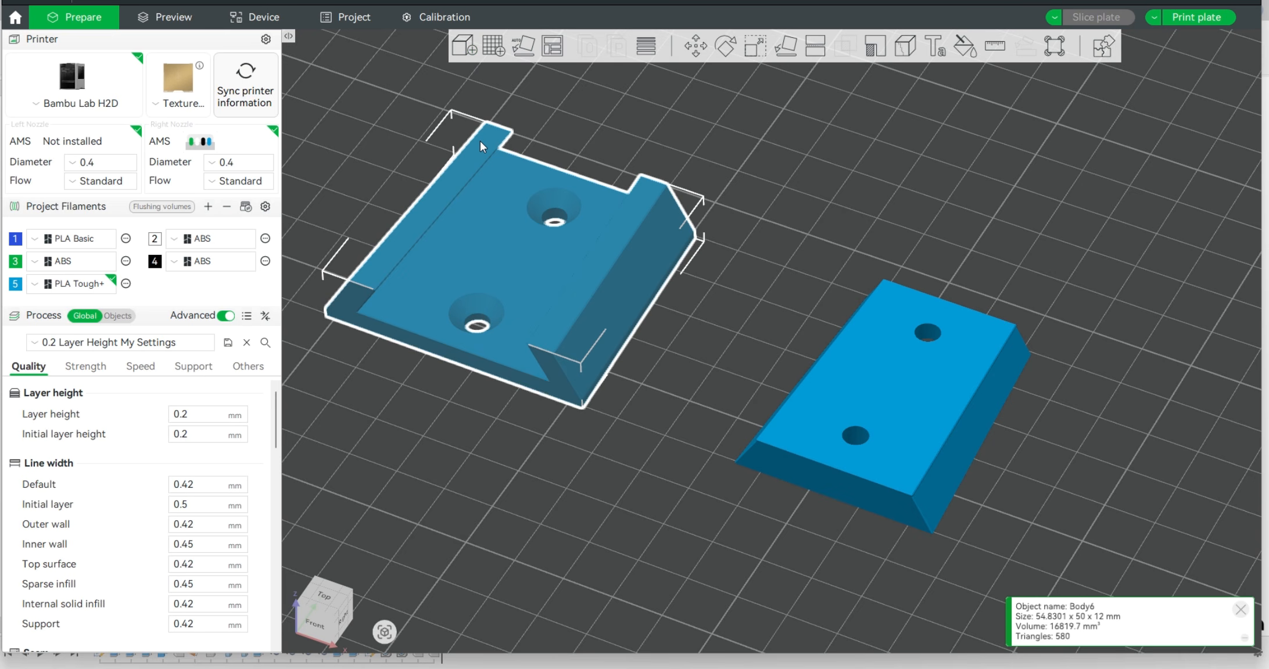
{"action": "left_click", "coordinate": [776, 52]}
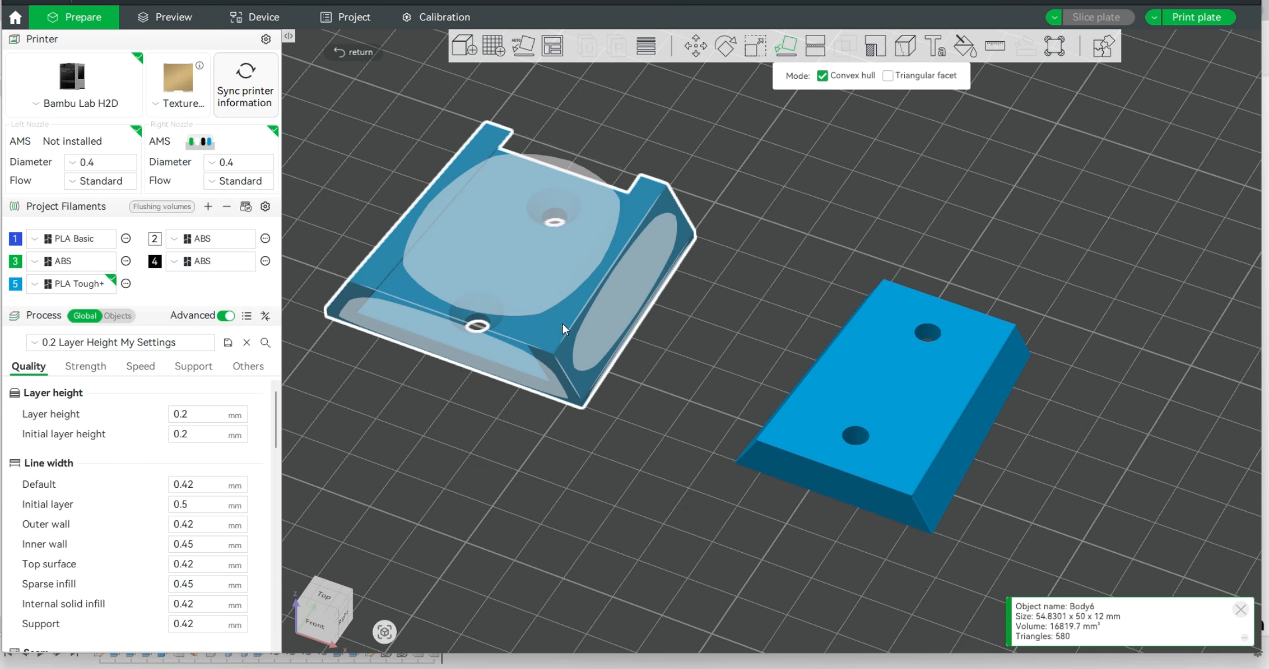
{"action": "left_click", "coordinate": [528, 380]}
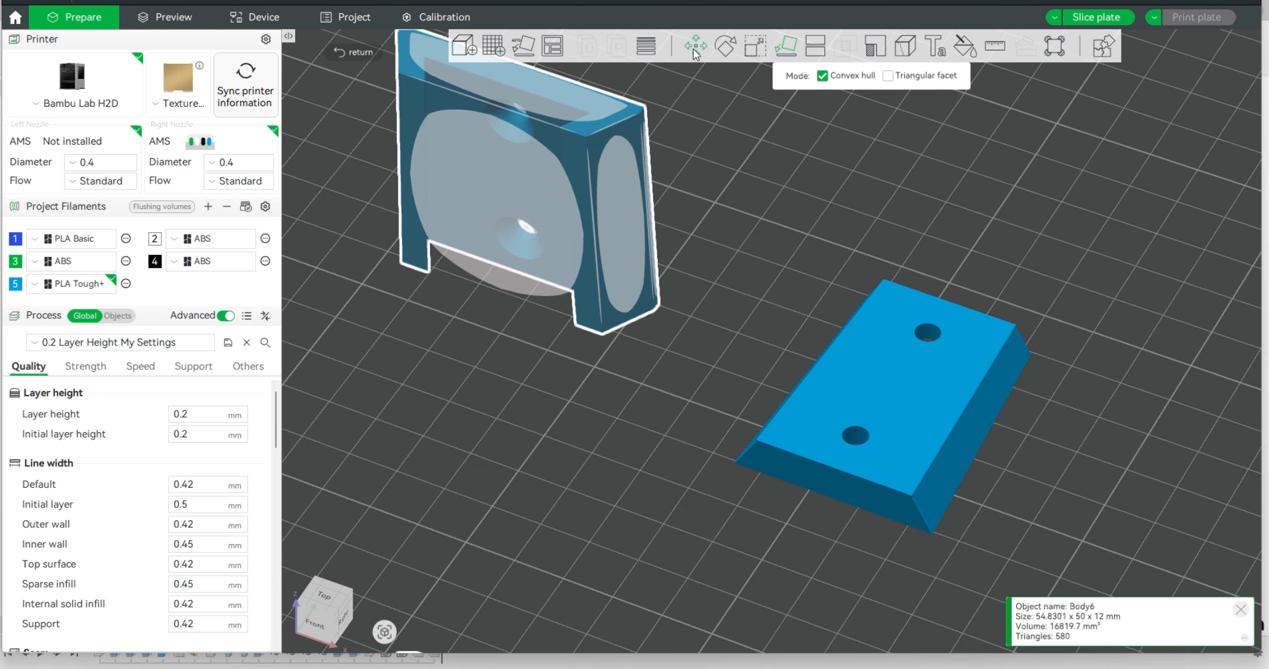
{"action": "left_click", "coordinate": [837, 360]}
{"action": "left_click", "coordinate": [804, 494]}
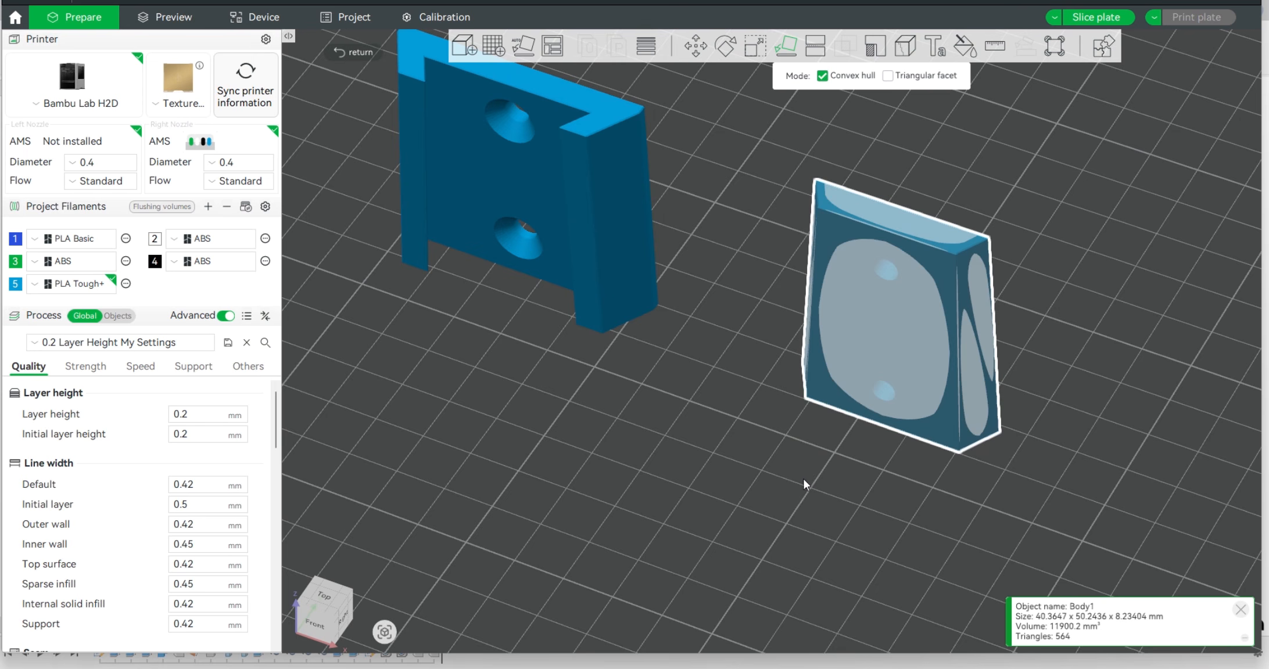
Leave face placement mode, slice the plate with both upright parts, and inspect the slot, countersunk holes and sloped sides in the preview
{"action": "left_click", "coordinate": [859, 310]}
{"action": "left_click", "coordinate": [704, 396]}
{"action": "scroll", "coordinate": [773, 474], "scroll_direction": "up", "scroll_amount": 3}
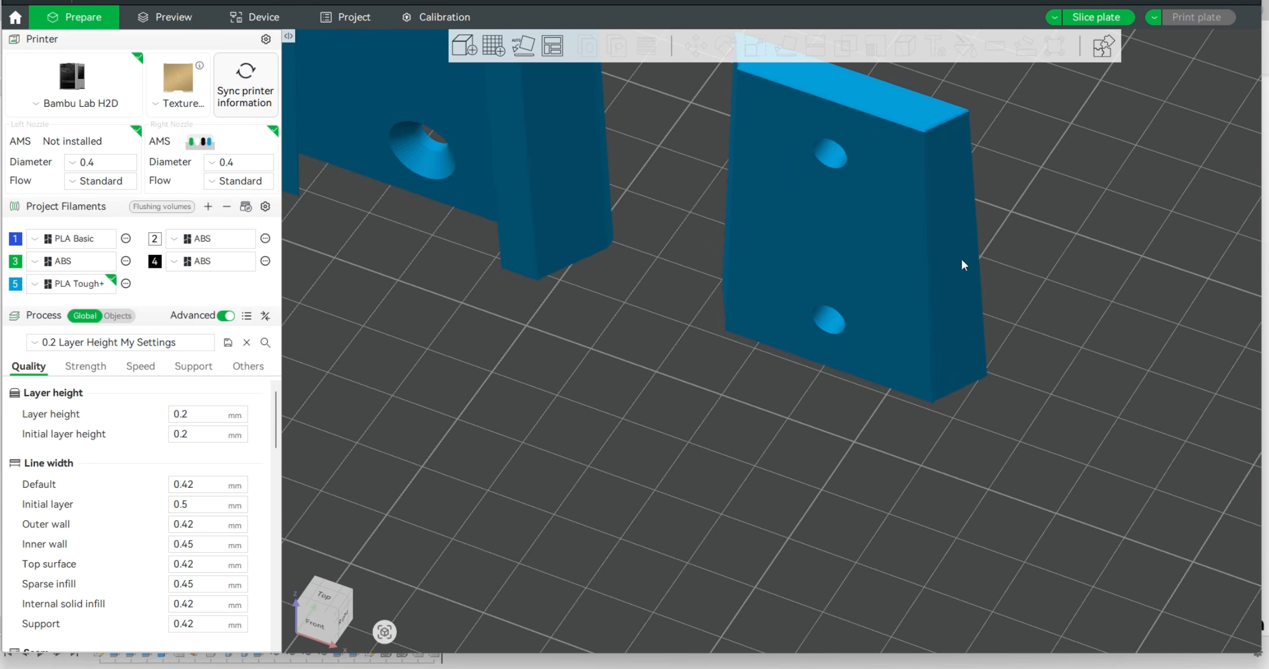
{"action": "left_click", "coordinate": [1081, 19]}
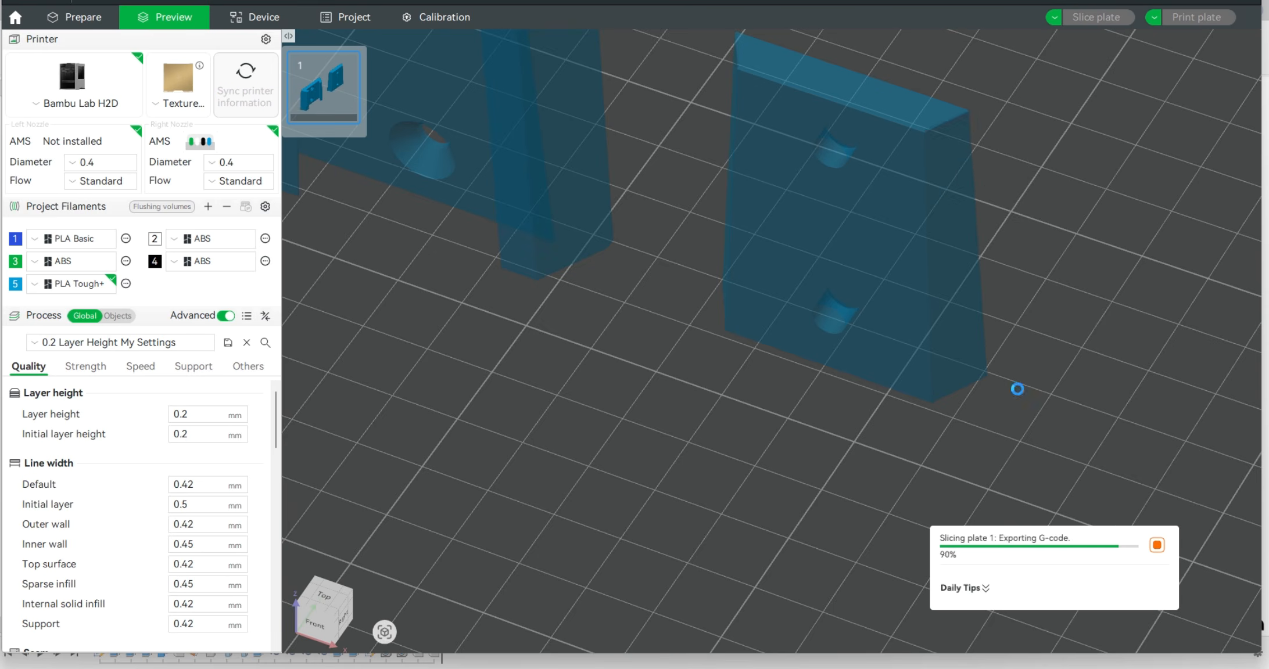
{"action": "scroll", "coordinate": [1005, 427], "scroll_direction": "down", "scroll_amount": 8}
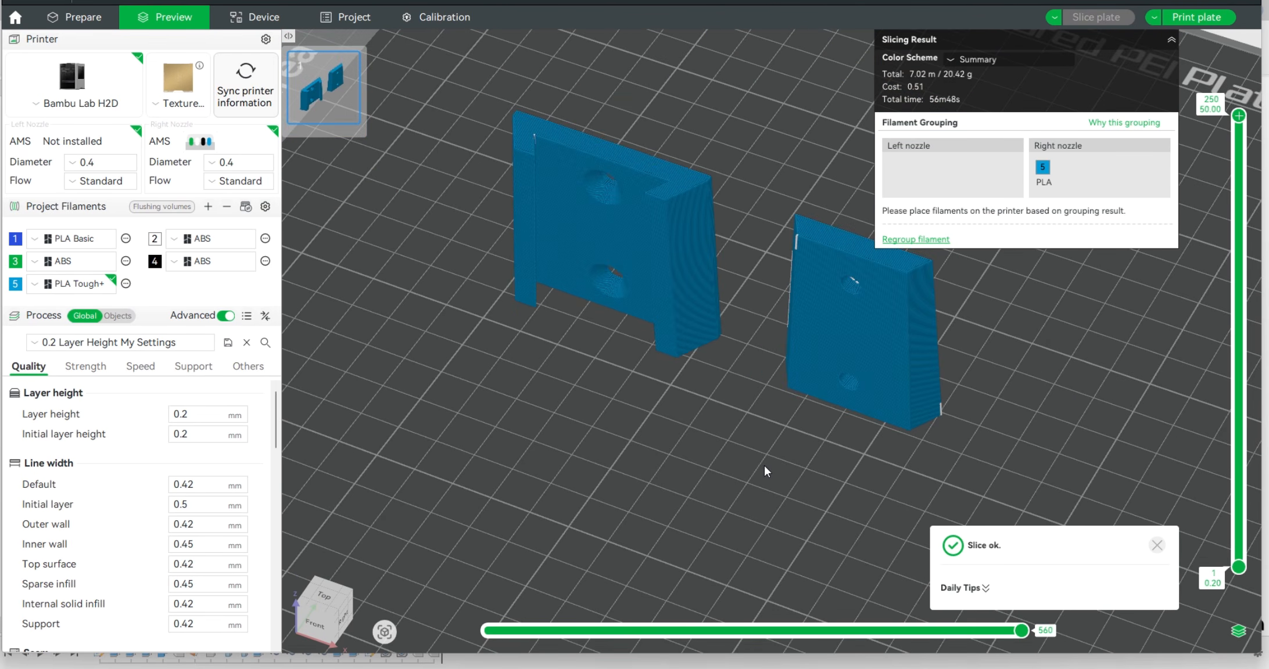
{"action": "scroll", "coordinate": [765, 464], "scroll_direction": "up", "scroll_amount": 2}
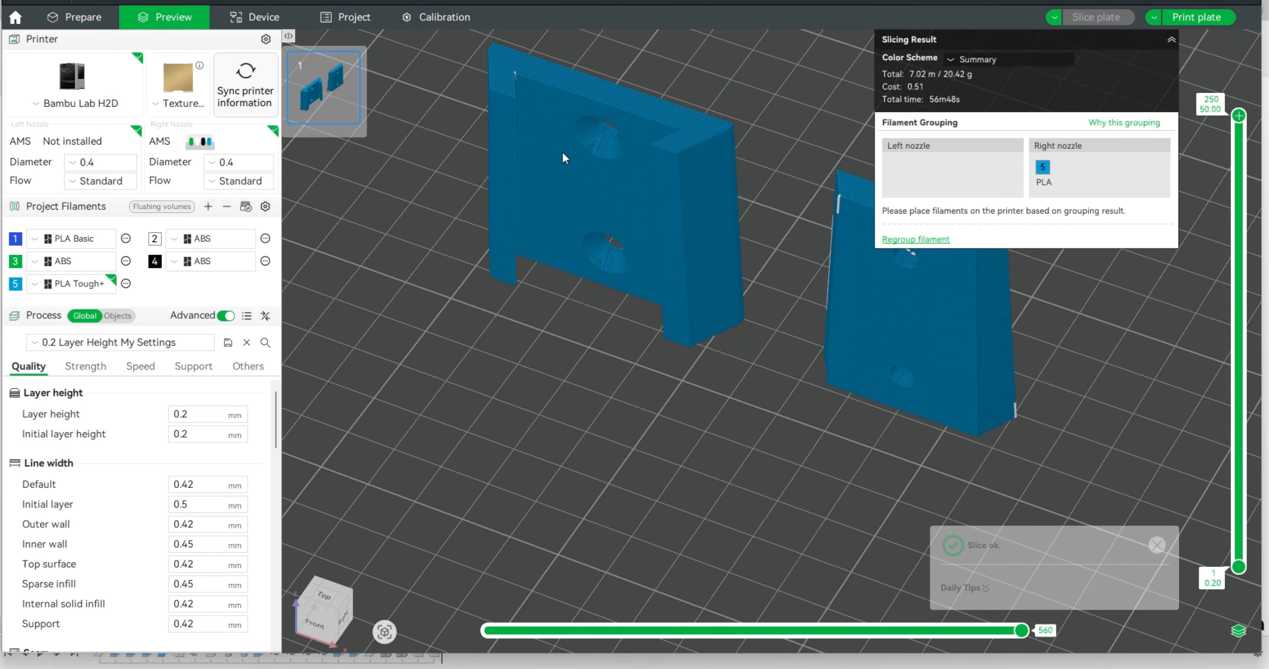
{"action": "left_click_drag", "start_coordinate": [681, 458], "coordinate": [639, 296]}
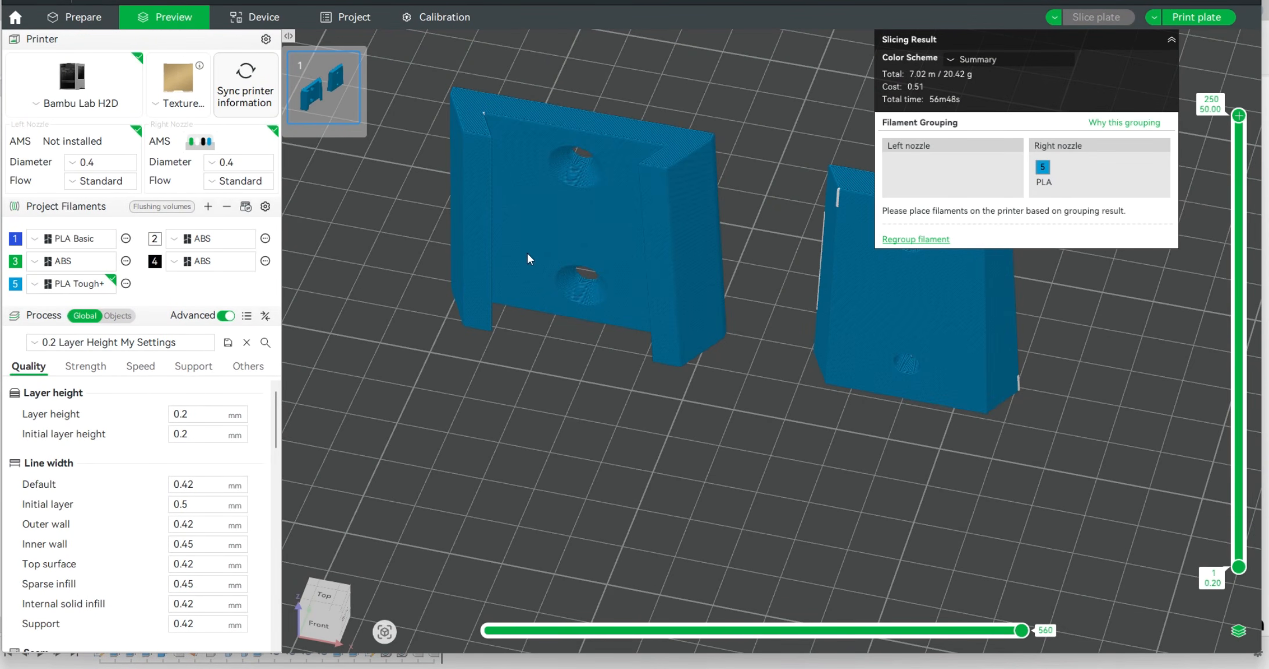
Strengthen both parts by setting the wall loops to 5 and the sparse infill density to 25%
{"action": "left_click", "coordinate": [91, 369]}
{"action": "left_click", "coordinate": [174, 410]}
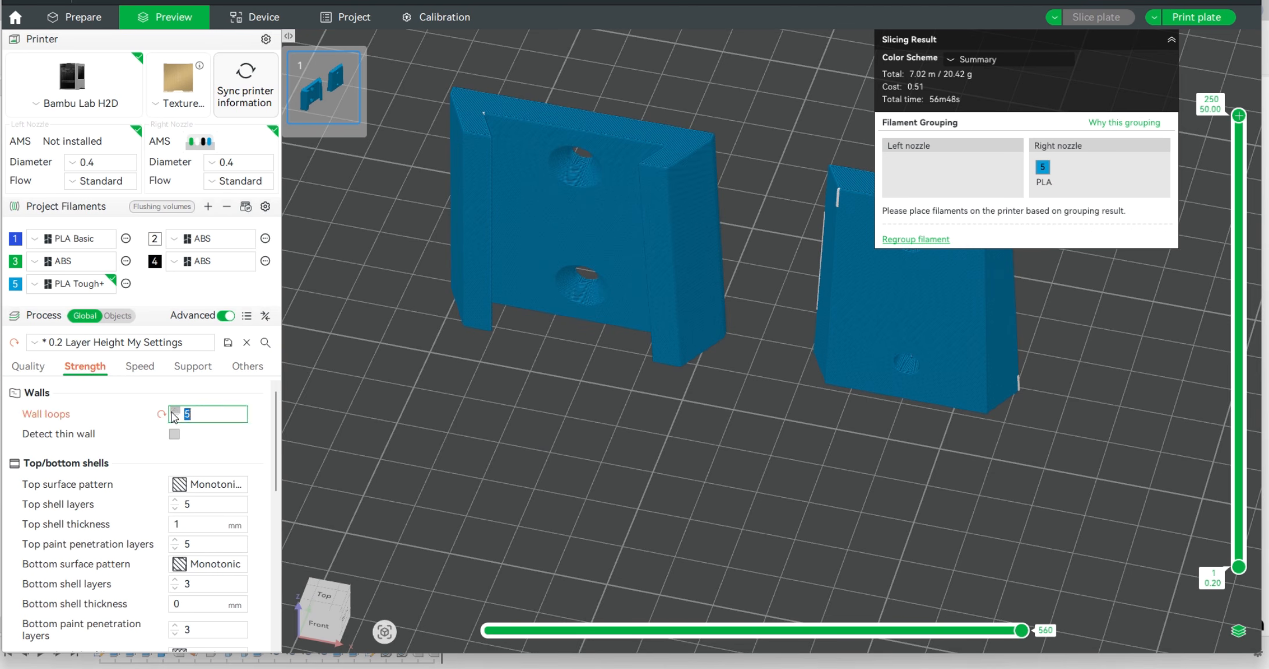
{"action": "scroll", "coordinate": [175, 527], "scroll_direction": "down", "scroll_amount": 3}
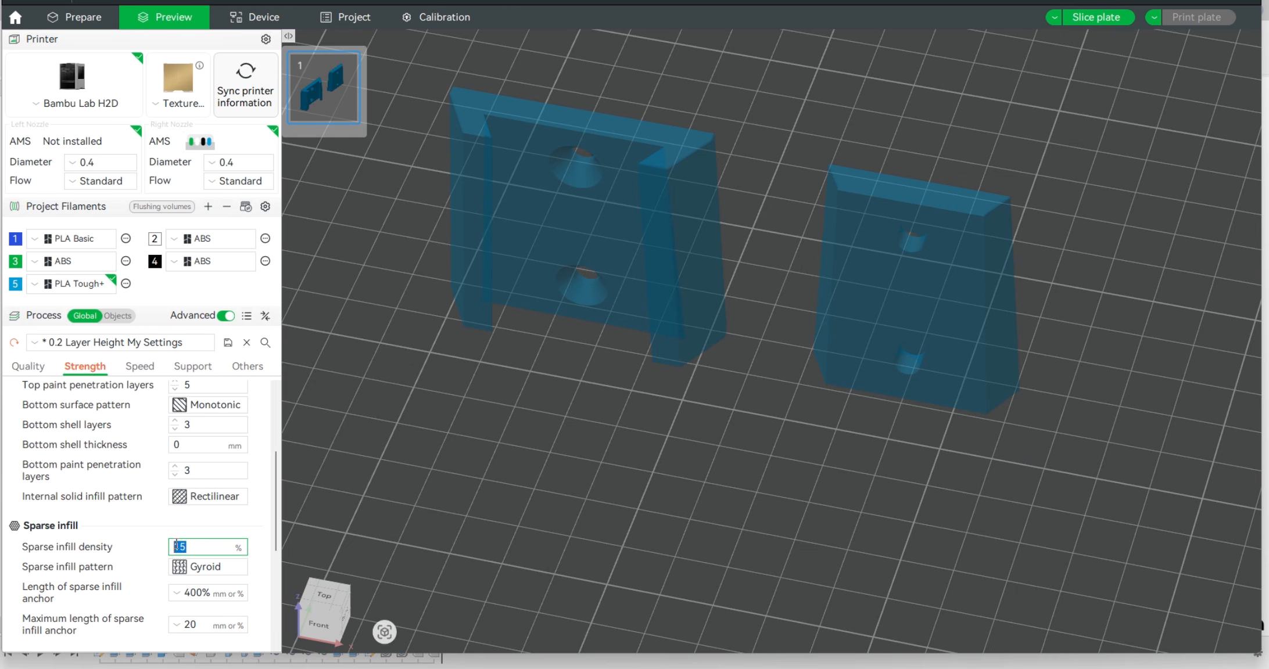
Reslice the plate with the changed strength settings and view both upright parts in the preview
{"action": "left_click", "coordinate": [1096, 17]}
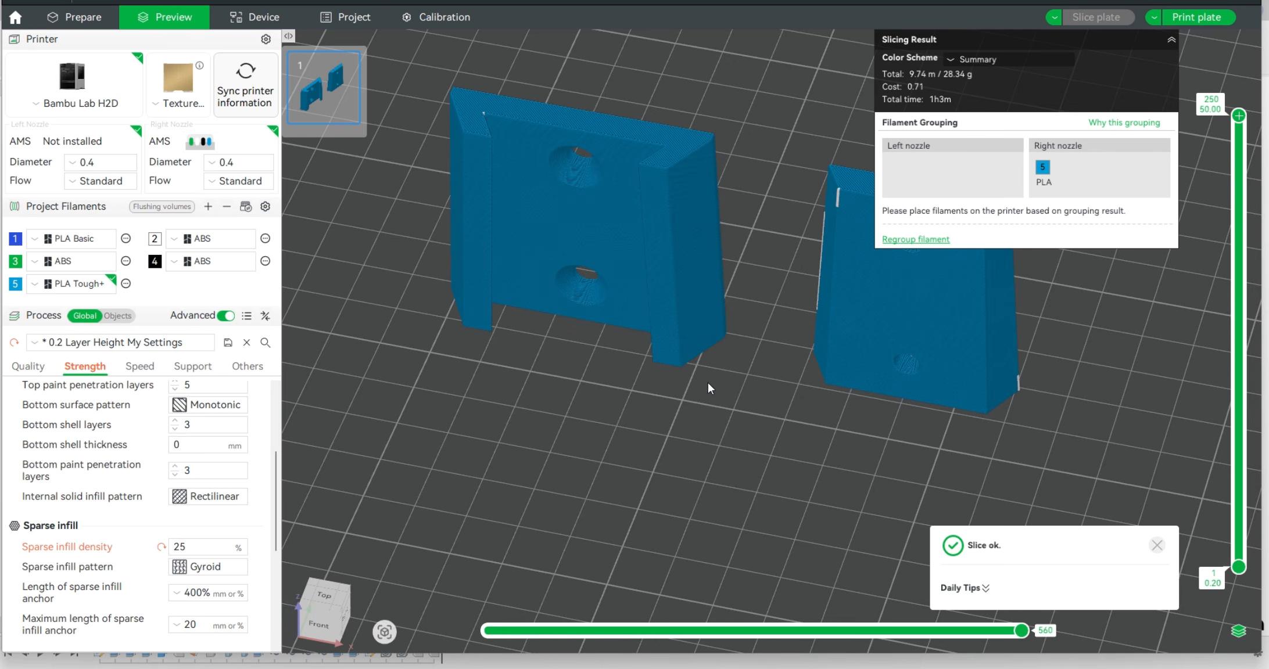
{"action": "scroll", "coordinate": [715, 401], "scroll_direction": "down", "scroll_amount": 5}
{"action": "mouse_move", "coordinate": [700, 420]}
{"action": "left_mouse_down"}
{"action": "mouse_move", "coordinate": [751, 440]}
{"action": "mouse_move", "coordinate": [775, 417]}
{"action": "mouse_move", "coordinate": [749, 410]}
{"action": "mouse_move", "coordinate": [713, 426]}
{"action": "left_mouse_up"}
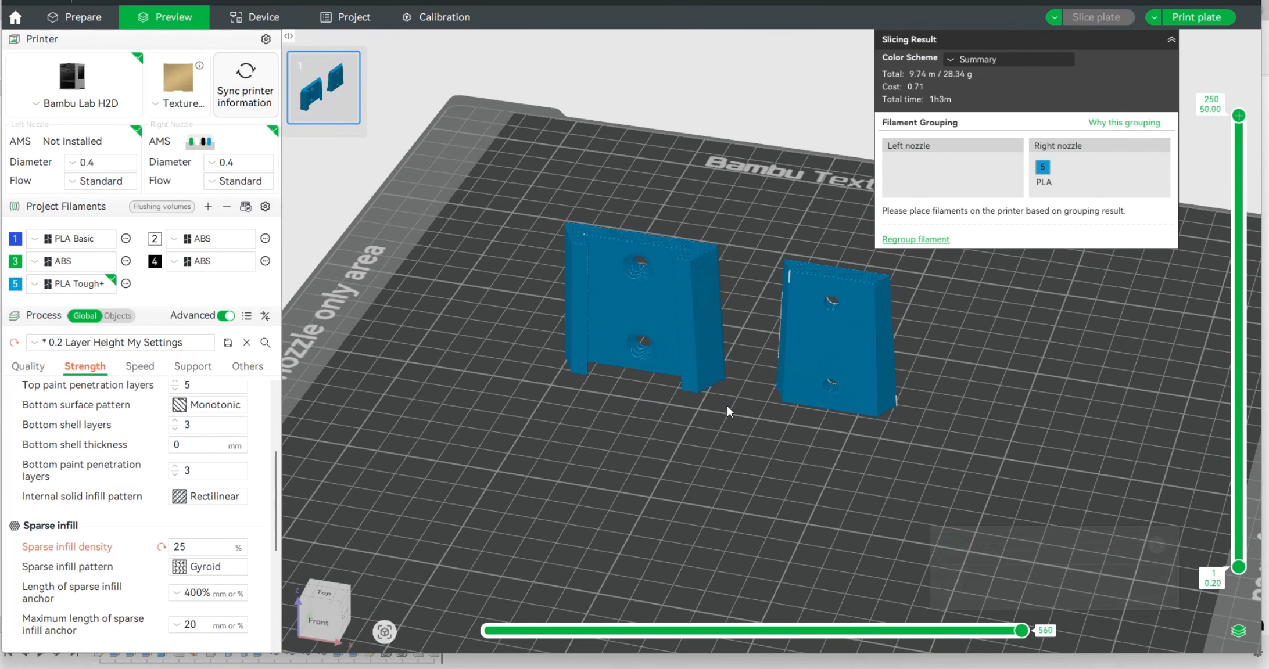